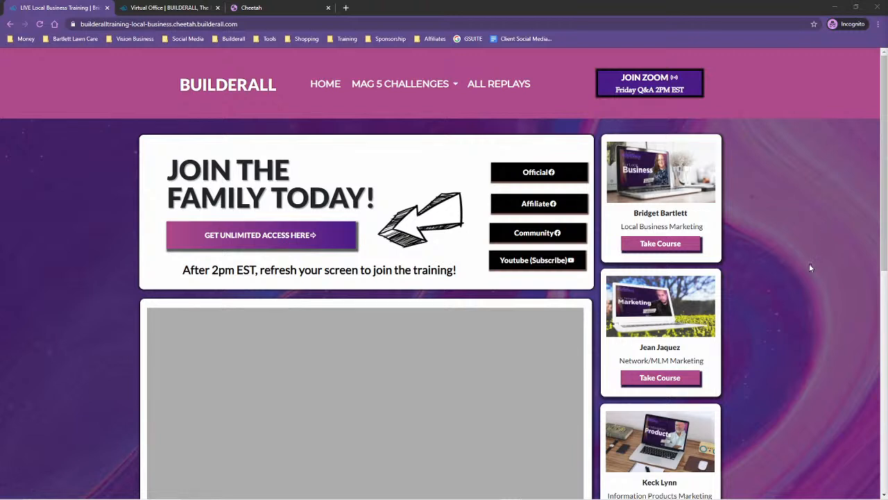
scroll(802, 267, down, 1)
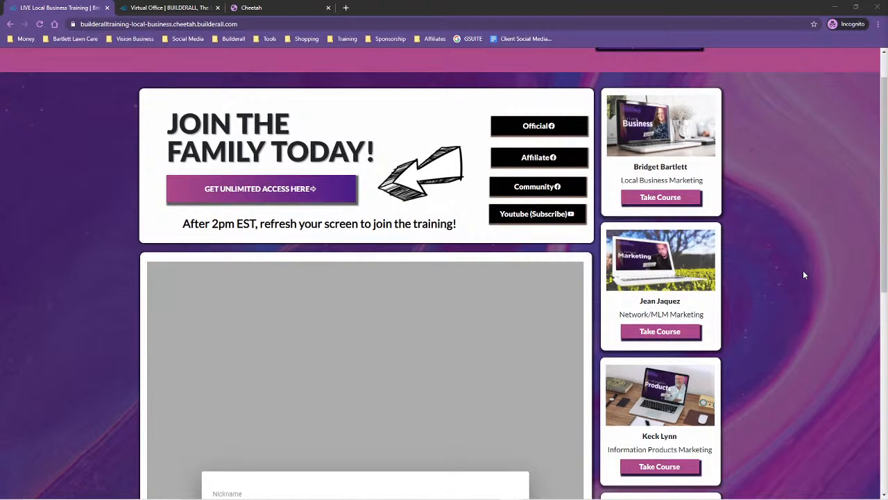
scroll(803, 269, up, 1)
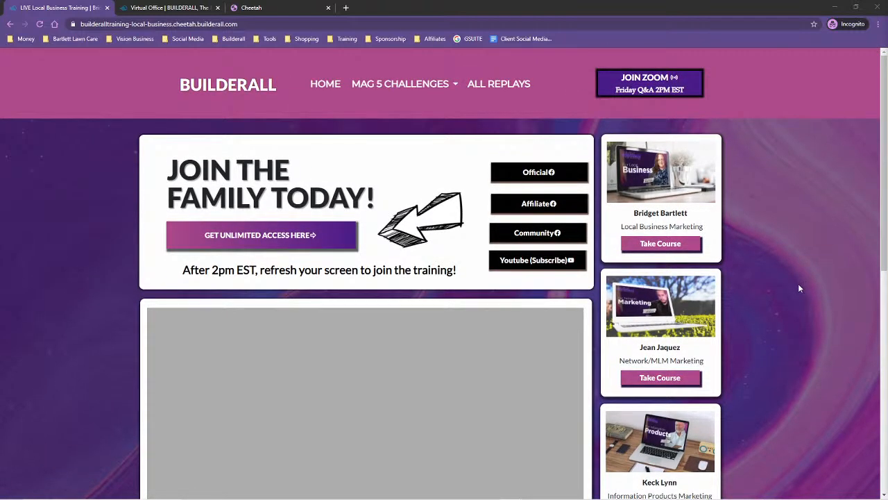
scroll(807, 297, down, 1)
scroll(807, 297, up, 1)
scroll(812, 292, down, 1)
scroll(815, 284, up, 1)
Step: Reload the local business training page and join the live session by submitting the presenter's name as the nickname
click(39, 24)
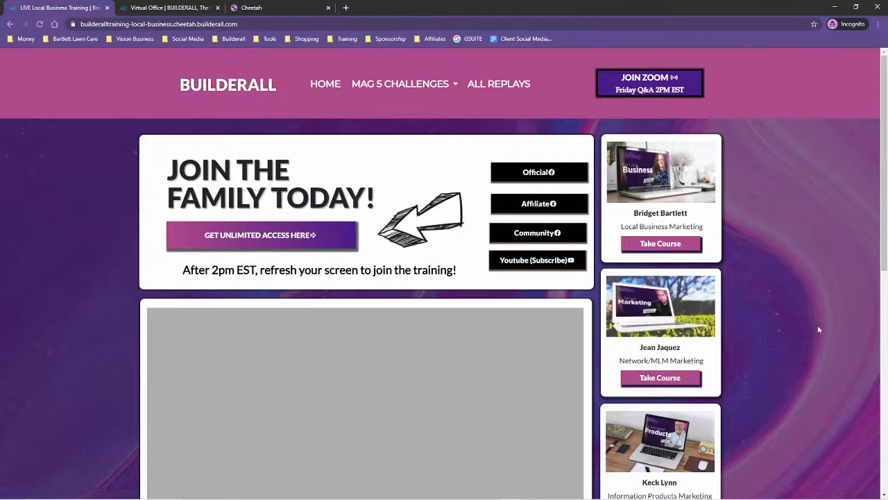
scroll(808, 323, down, 3)
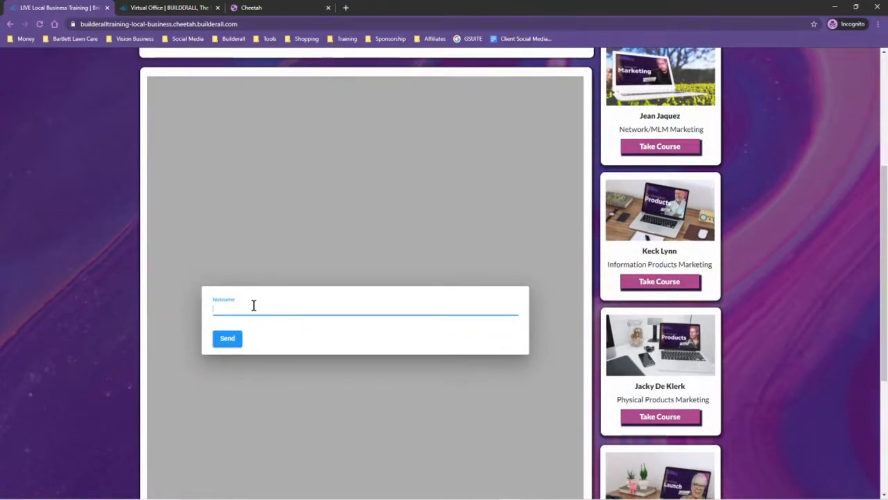
click(254, 304)
click(261, 342)
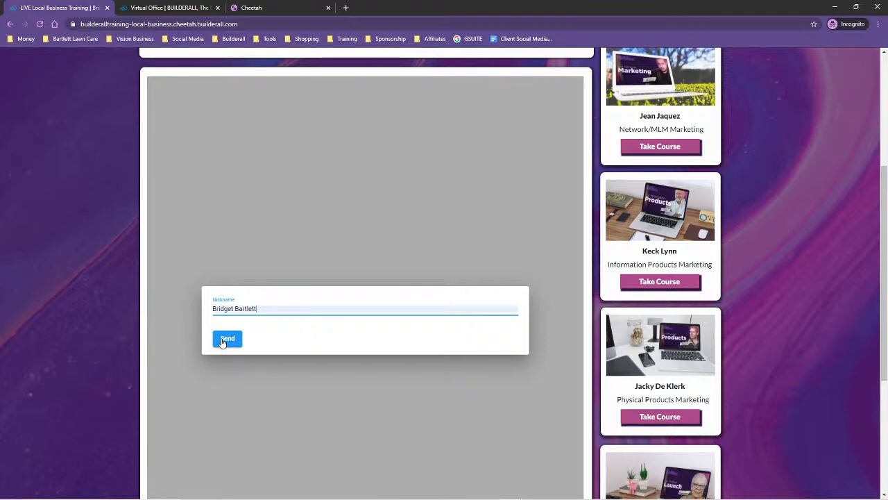
click(225, 339)
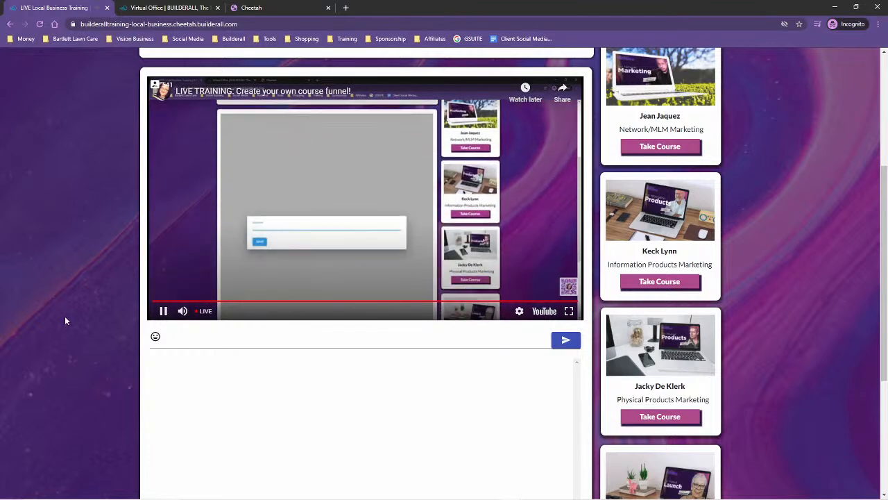
Step: Open the All Replays course and look over its home page and content list
scroll(102, 331, up, 1)
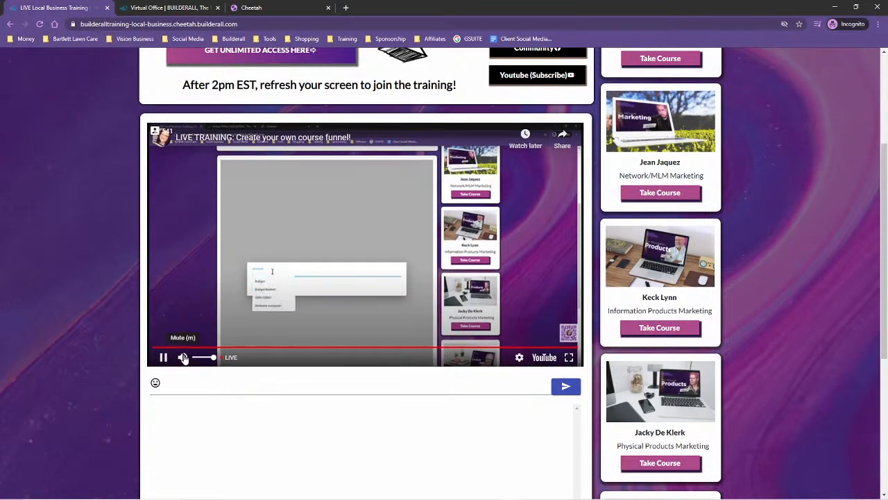
scroll(833, 275, up, 2)
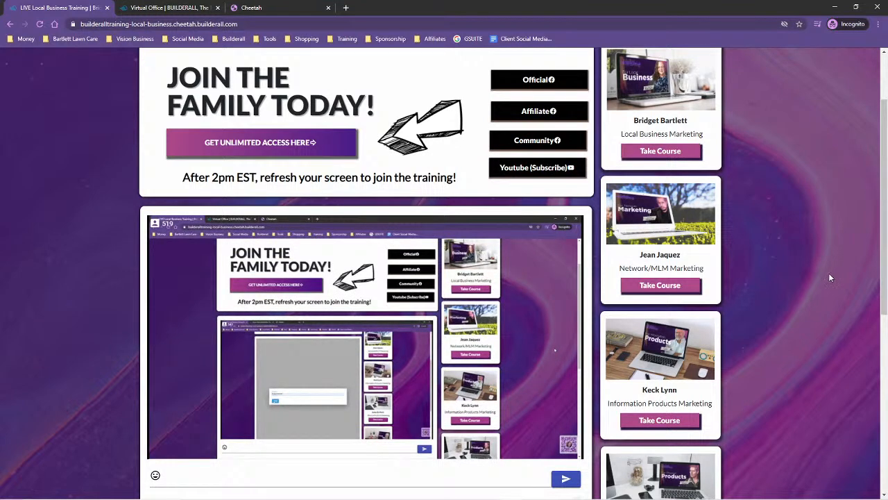
scroll(852, 294, up, 1)
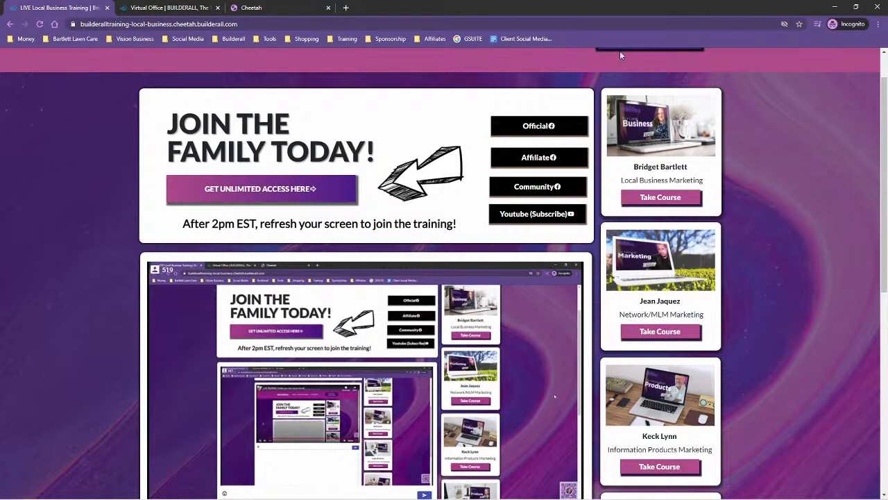
scroll(458, 130, up, 1)
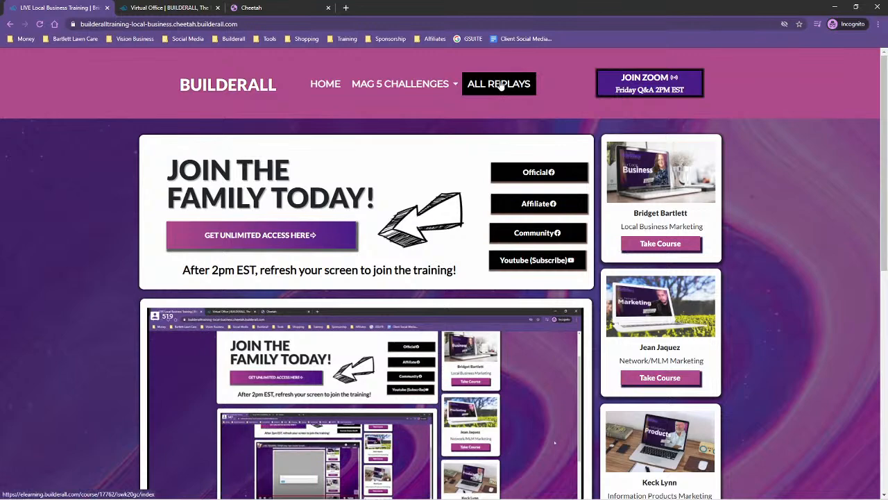
click(501, 85)
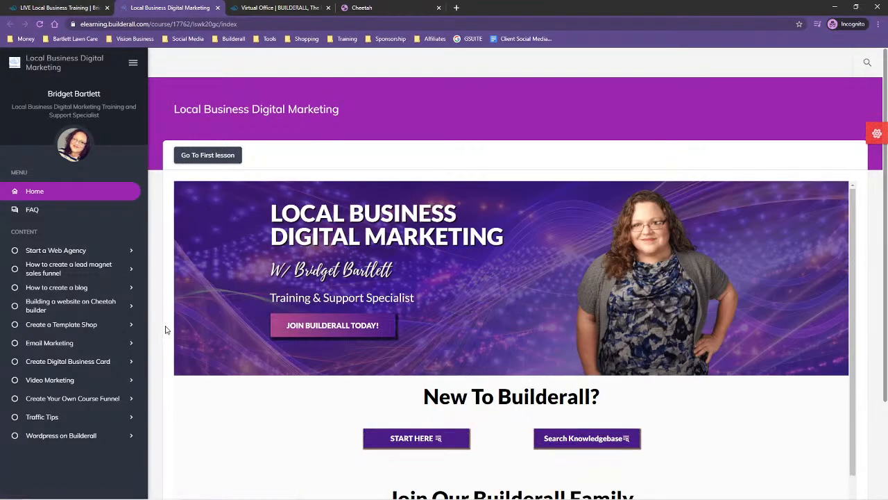
scroll(164, 326, down, 1)
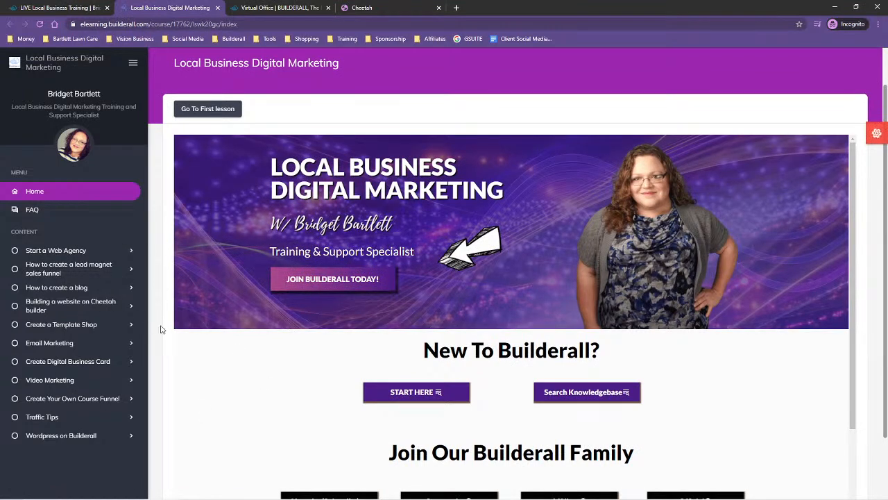
scroll(163, 328, down, 1)
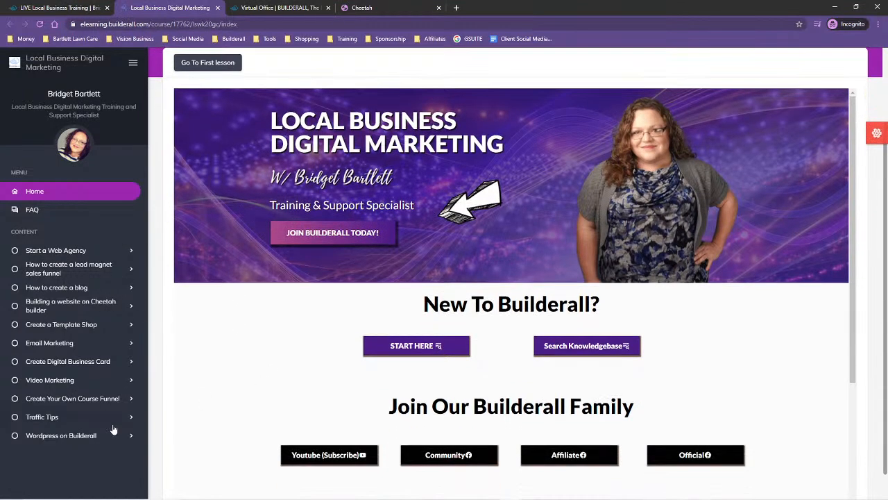
Step: Review the daily lessons under Create Your Own Course Funnel, collapse the section and close the replay course
click(61, 398)
scroll(104, 361, down, 5)
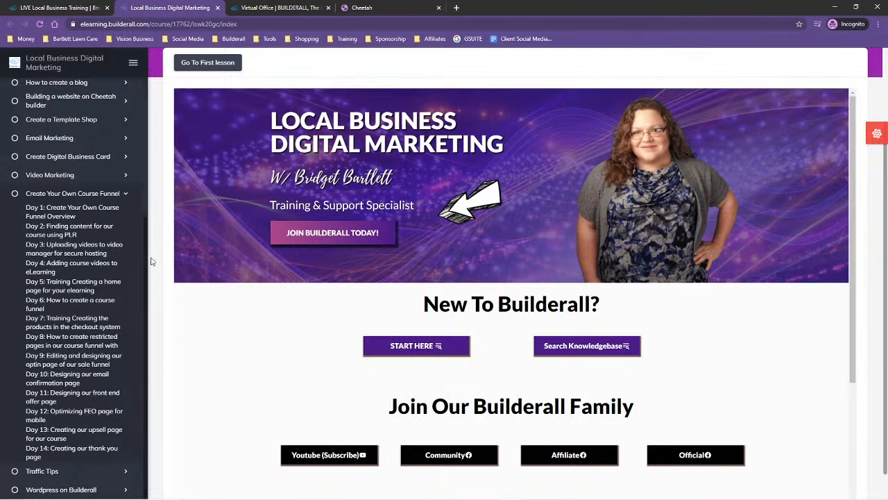
click(119, 194)
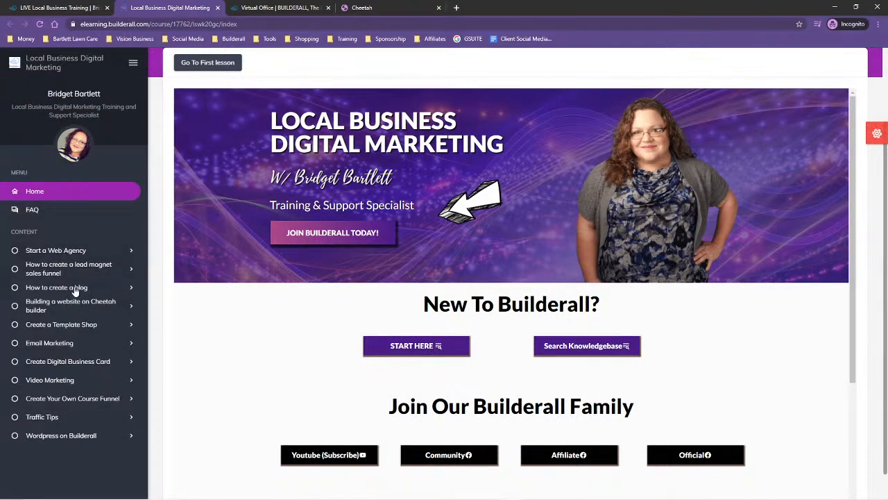
click(217, 7)
Step: Open the Email List challenge from Mag 5 Challenges, review its daily lessons and niche marketing groups, and close the course
mouse_move(402, 87)
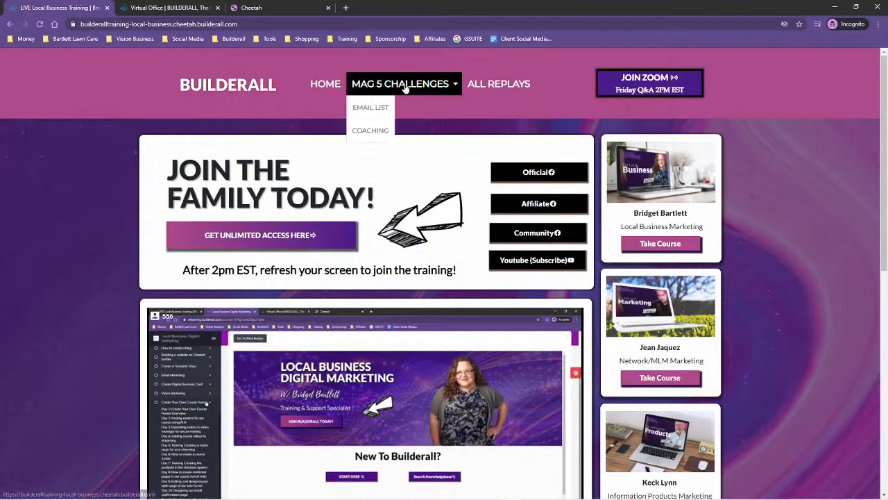
click(369, 109)
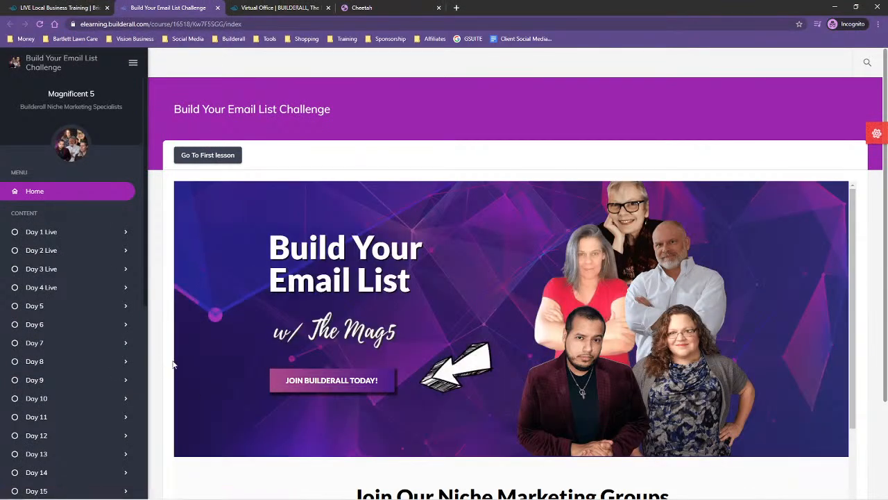
scroll(84, 406, down, 5)
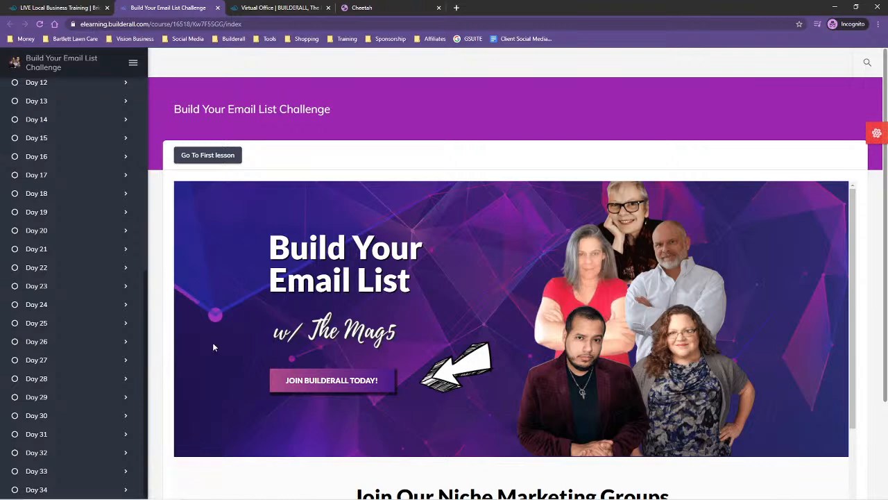
scroll(206, 348, down, 6)
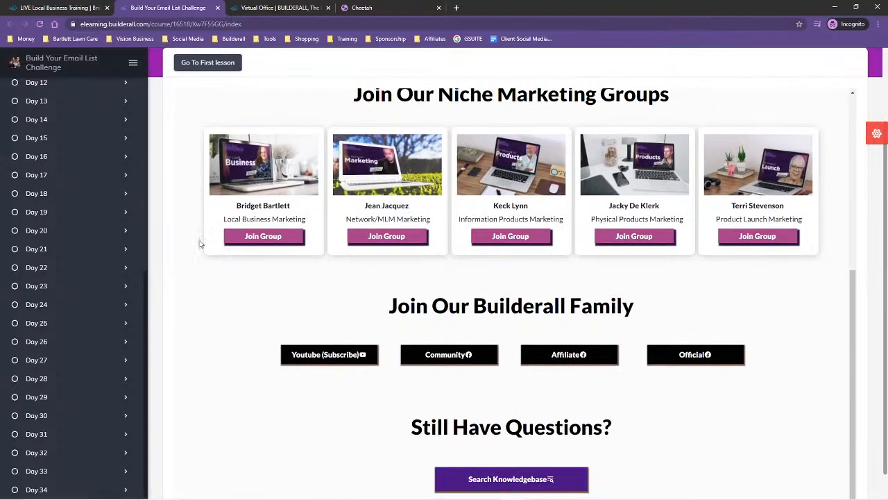
click(218, 8)
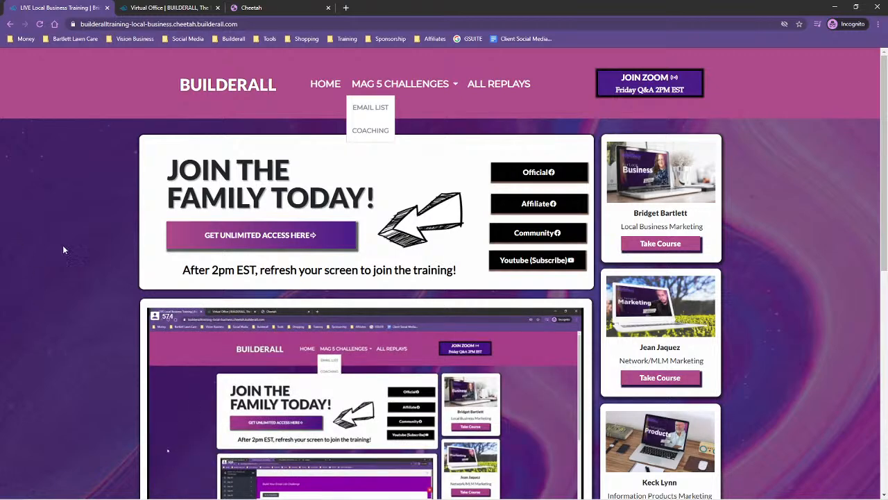
Step: Open the Coaching challenge, examine its daily lessons, niche marketing groups and resources including Onboarding Forms, and close the course
click(382, 135)
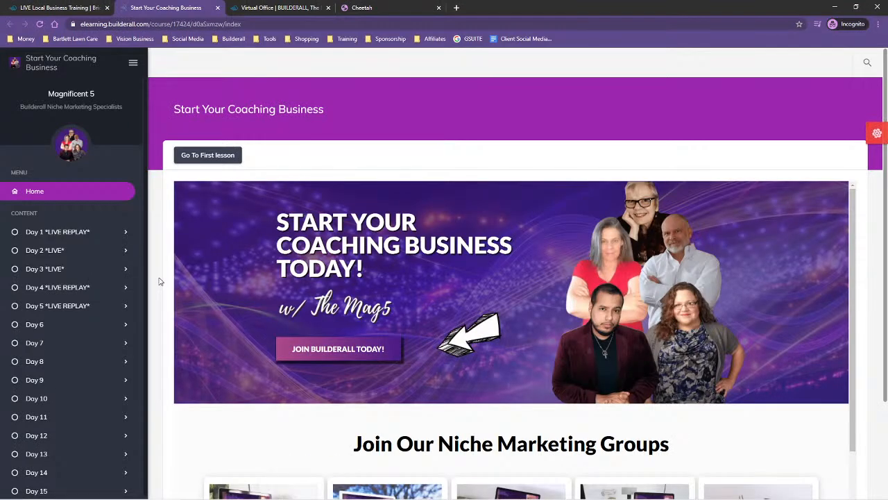
scroll(159, 281, down, 1)
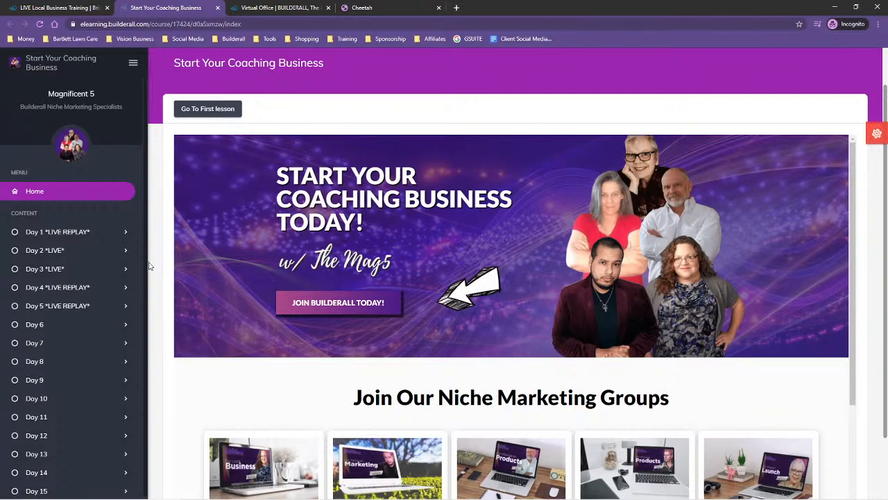
scroll(155, 287, down, 1)
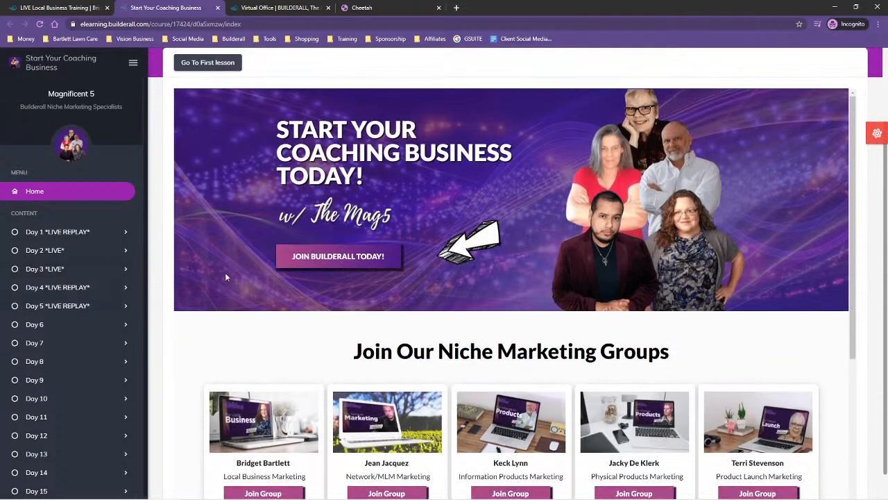
scroll(58, 234, down, 1)
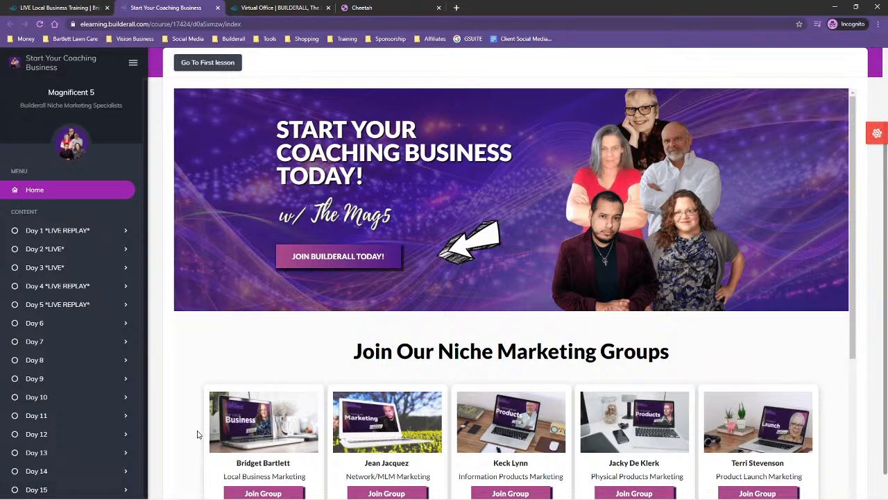
scroll(201, 417, down, 4)
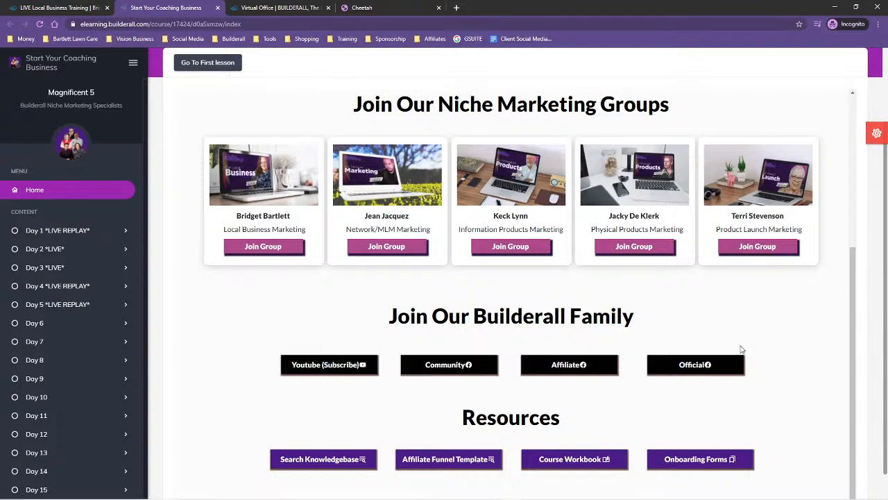
scroll(805, 365, down, 1)
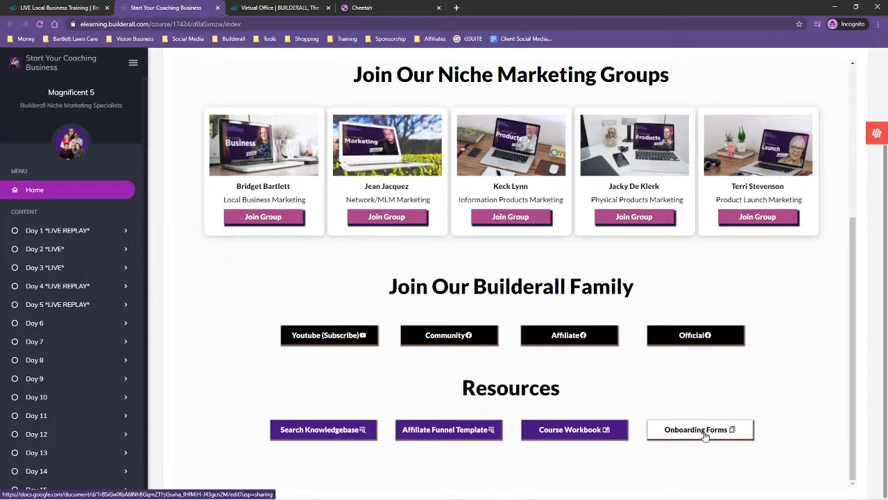
scroll(800, 402, up, 5)
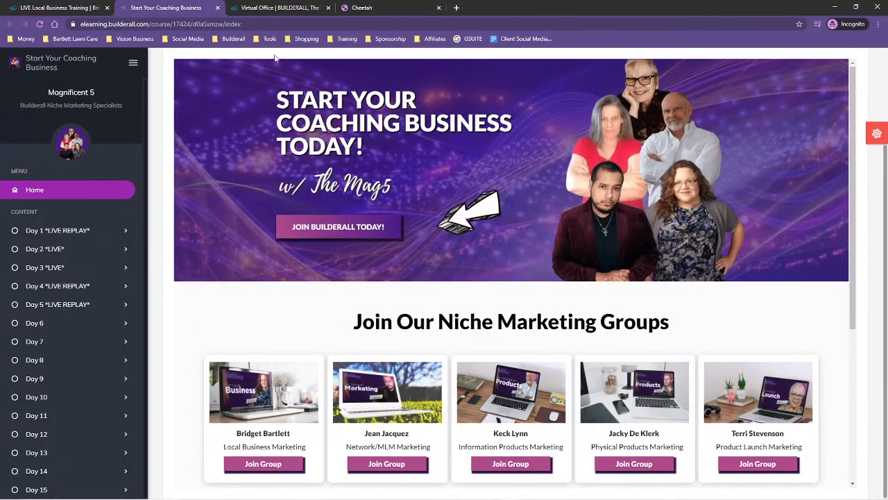
click(217, 7)
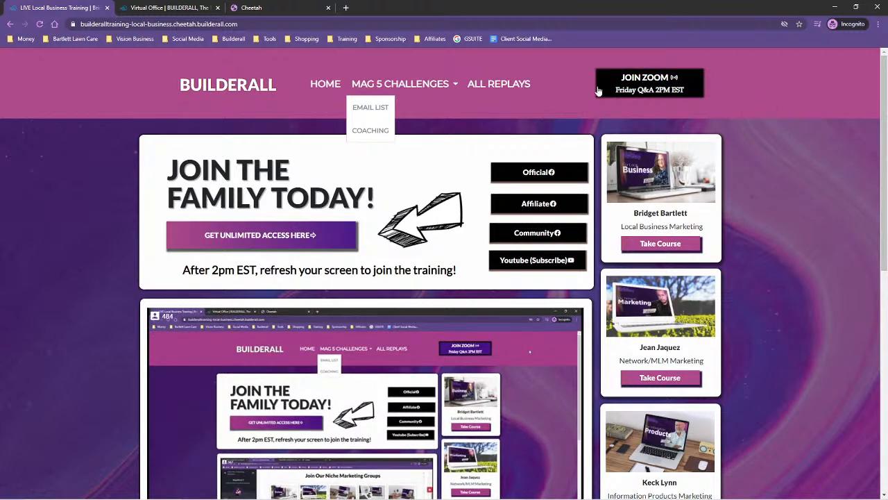
Step: View the Builderall login form for the Friday Q&A Zoom session and dismiss it without signing in
click(662, 86)
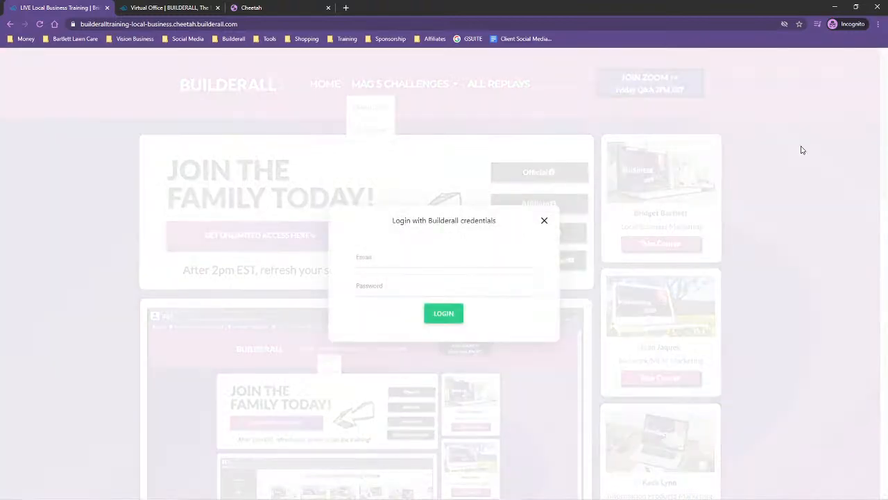
click(545, 221)
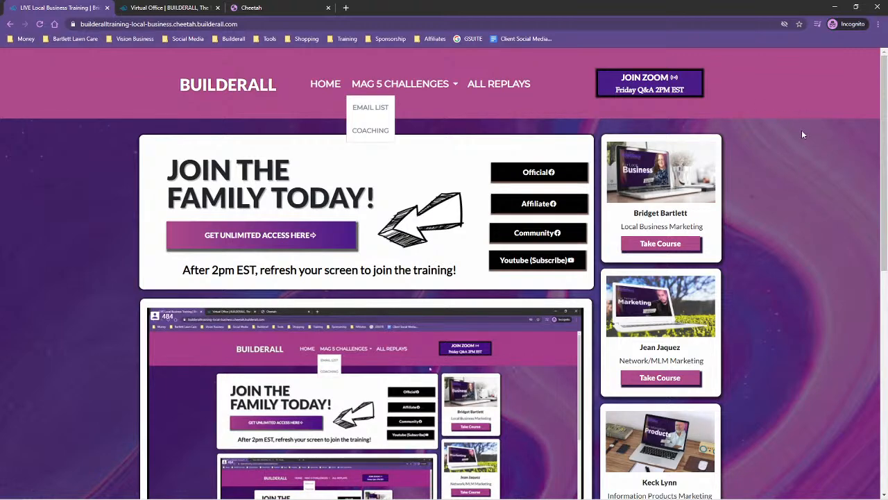
click(647, 89)
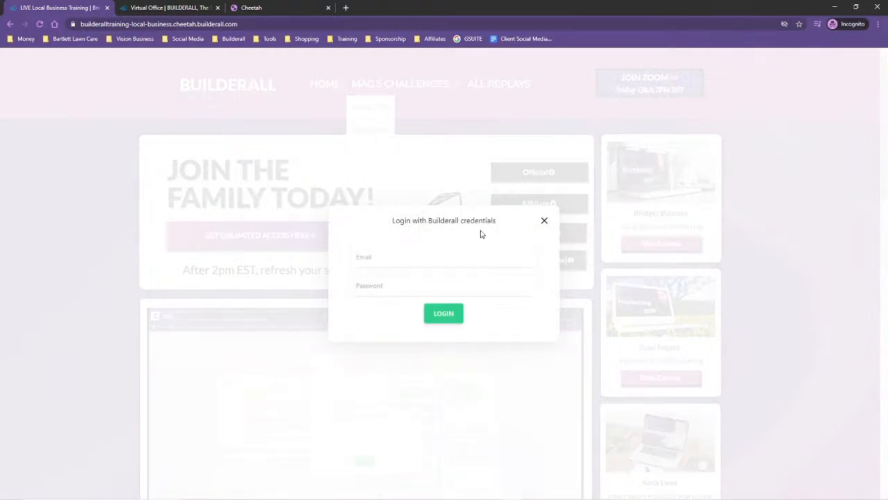
click(544, 219)
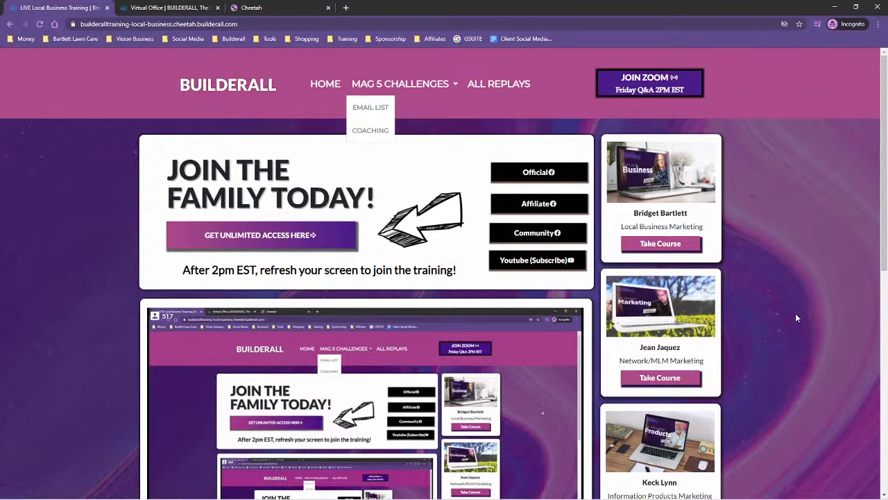
scroll(788, 321, down, 1)
scroll(784, 328, up, 1)
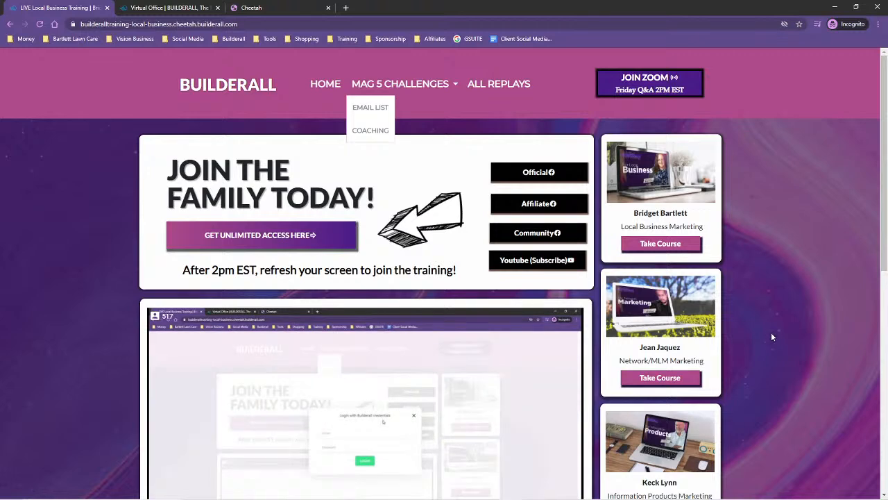
scroll(771, 336, down, 1)
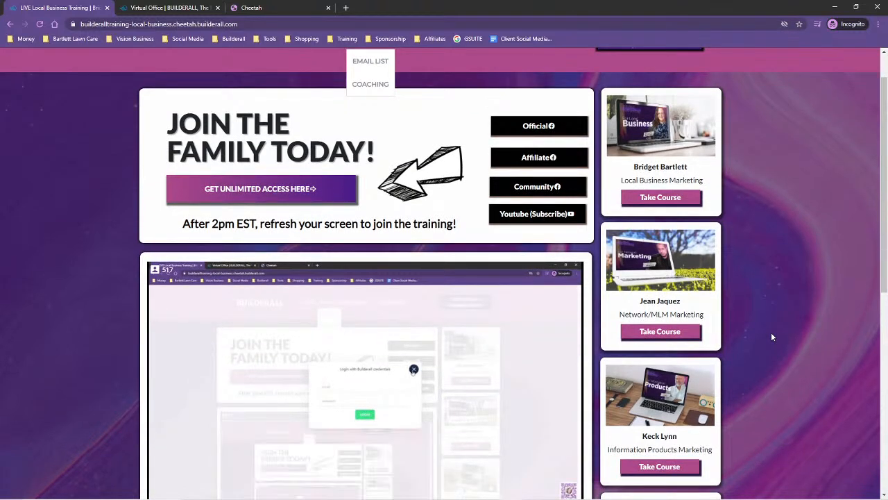
scroll(771, 333, down, 1)
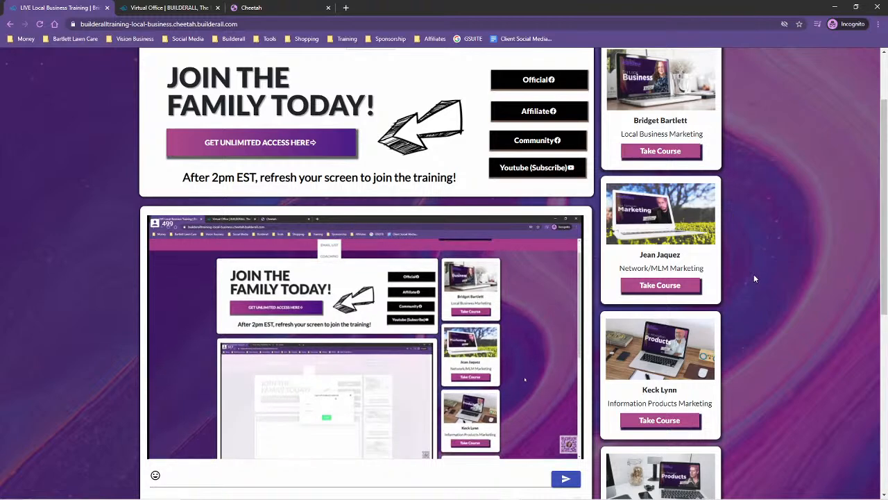
Step: Look over the training page's join links, live video and chat, instructor course cards and the text-notification details
scroll(744, 268, down, 2)
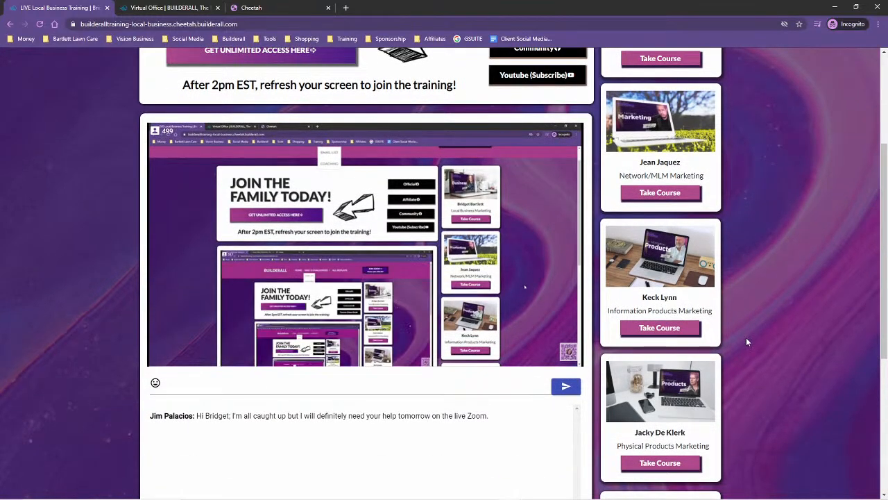
scroll(750, 340, down, 3)
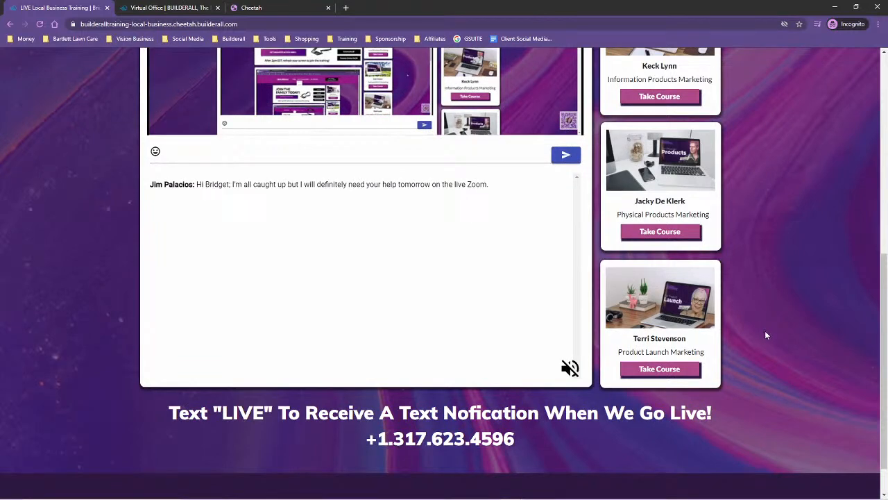
scroll(763, 277, up, 2)
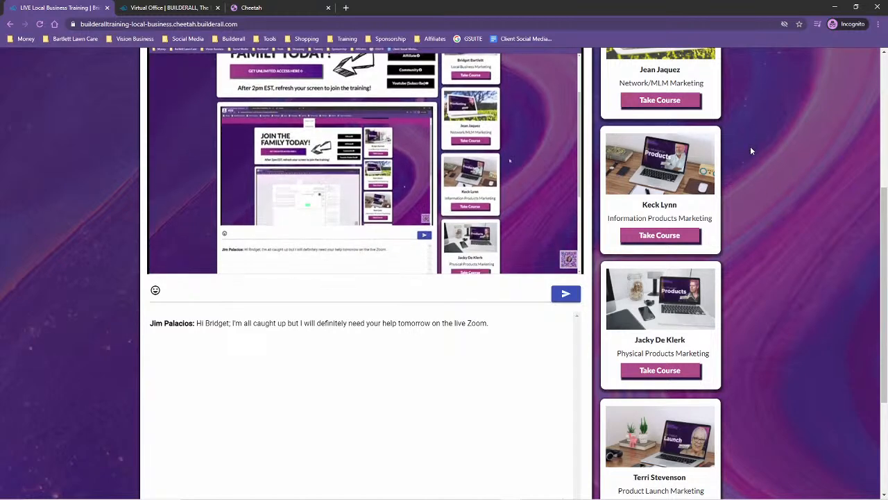
scroll(791, 223, down, 3)
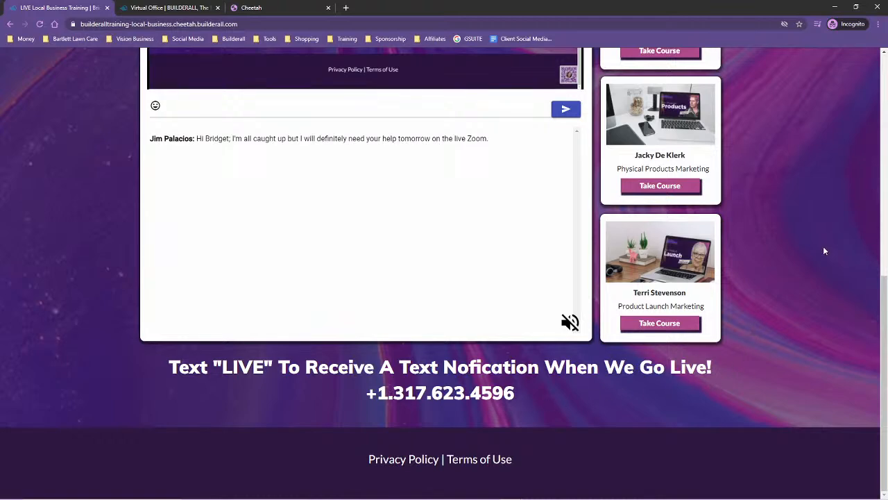
scroll(825, 251, up, 1)
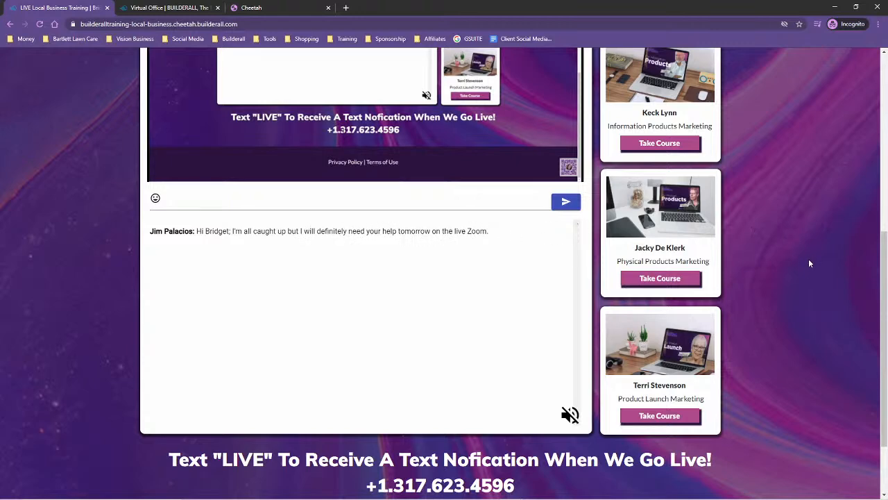
scroll(808, 276, up, 3)
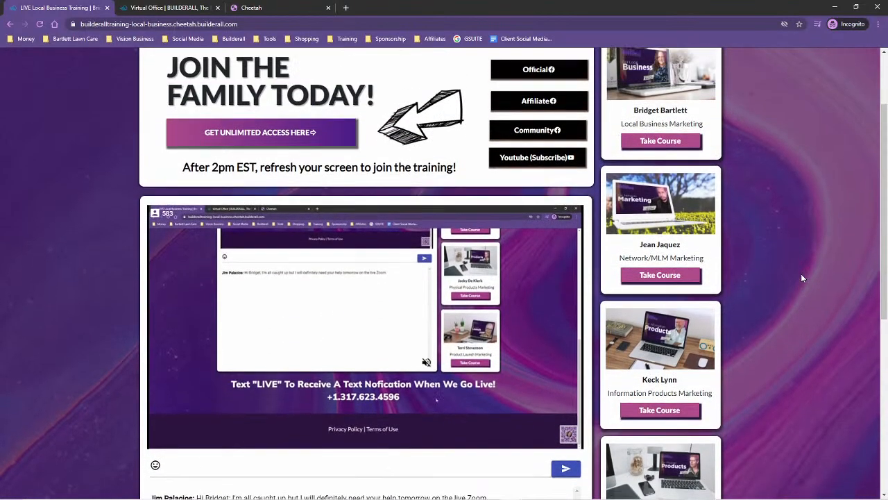
scroll(789, 274, up, 1)
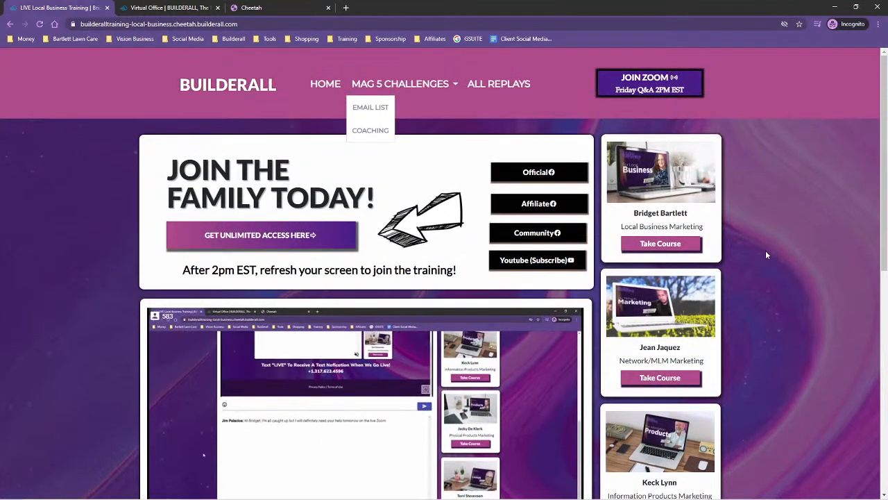
scroll(790, 322, down, 2)
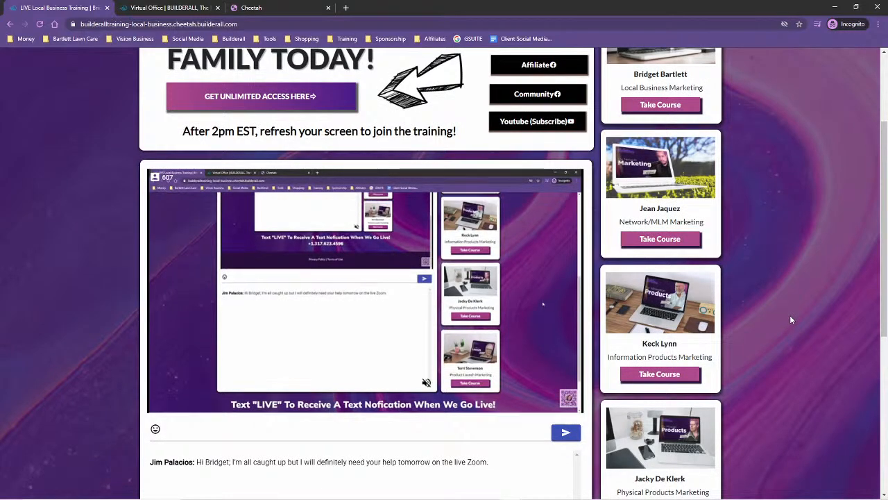
scroll(792, 319, up, 1)
scroll(791, 313, up, 3)
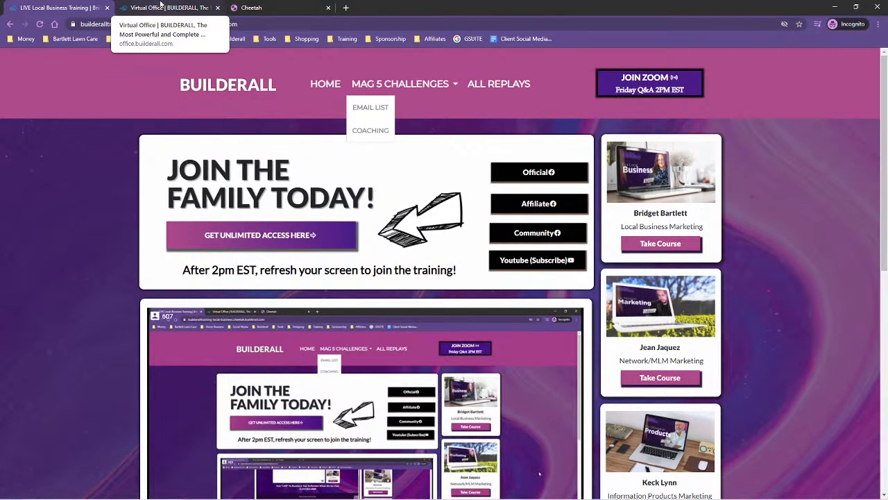
Step: Switch through the Virtual Office to the Cheetah website builder and return to its list of websites
click(160, 7)
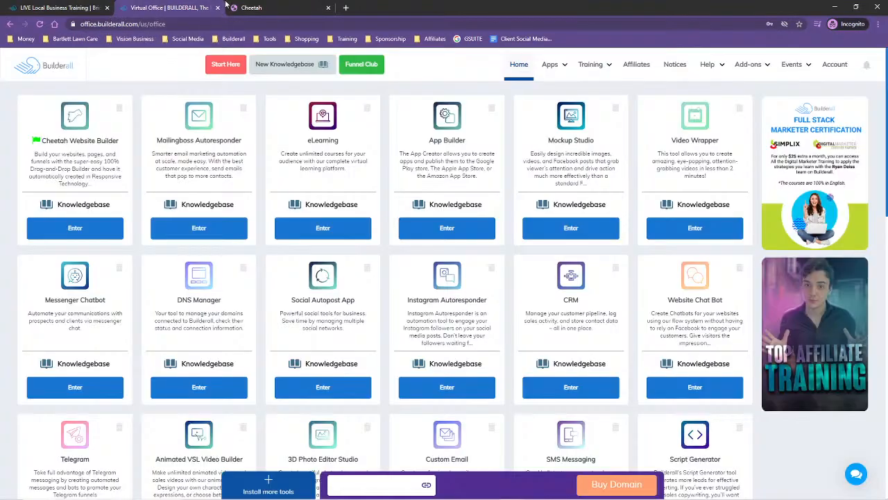
click(262, 5)
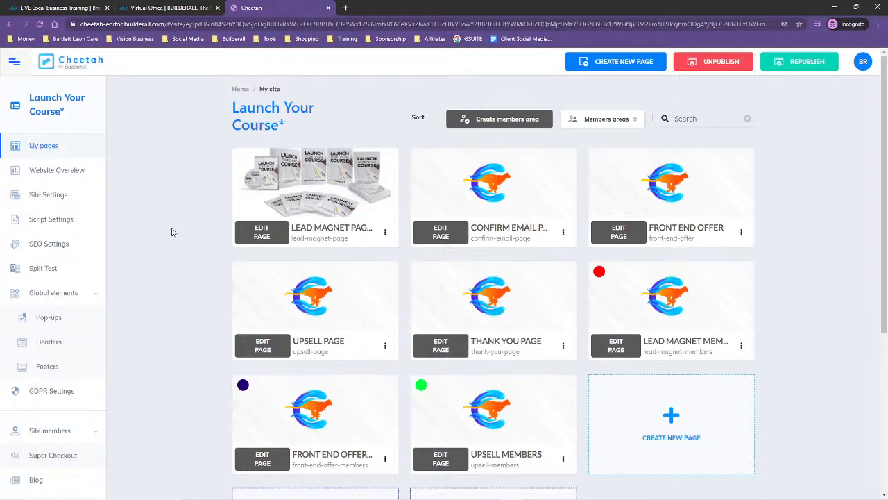
click(67, 64)
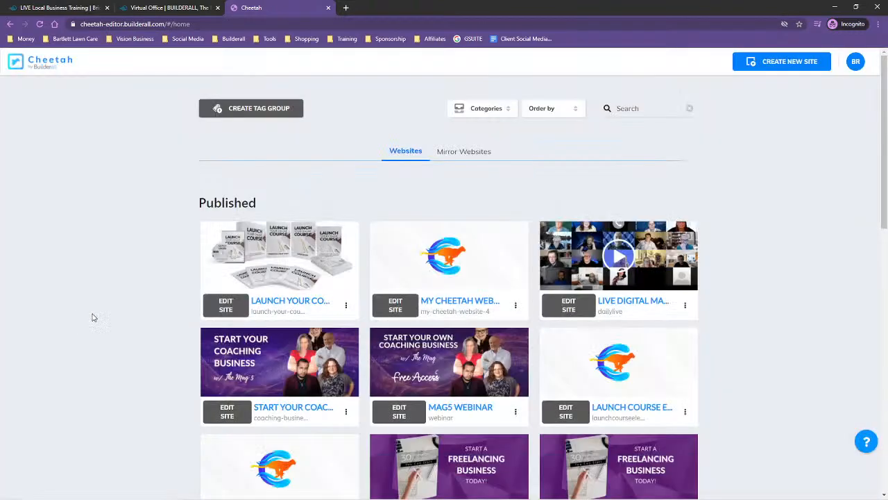
Step: Set the bundle-large image as the thumbnail of the published Launch Your Course website
mouse_move(253, 245)
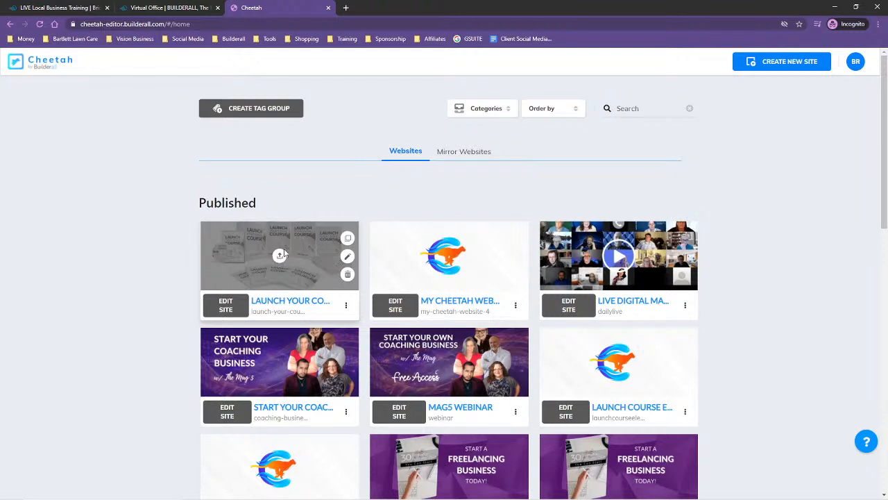
click(280, 258)
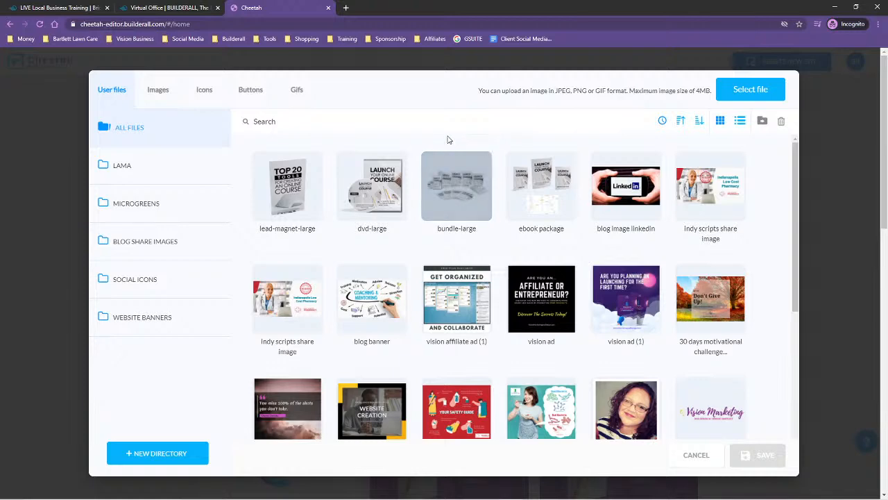
click(464, 173)
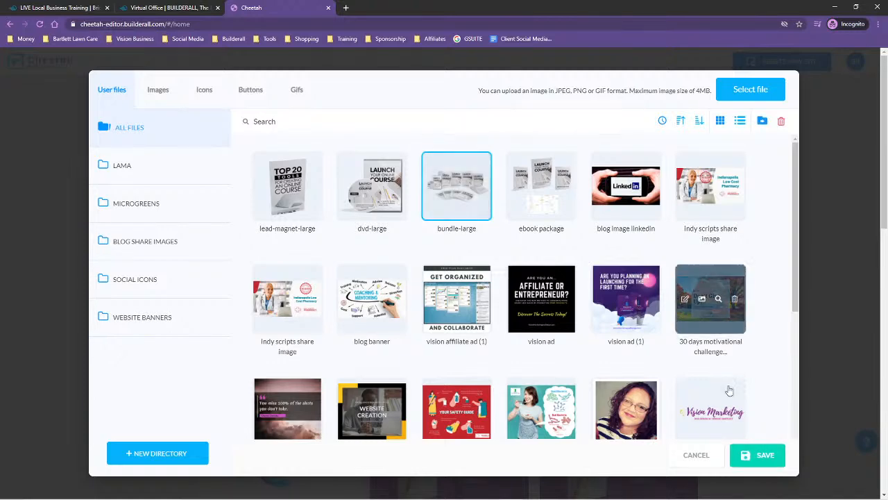
click(760, 455)
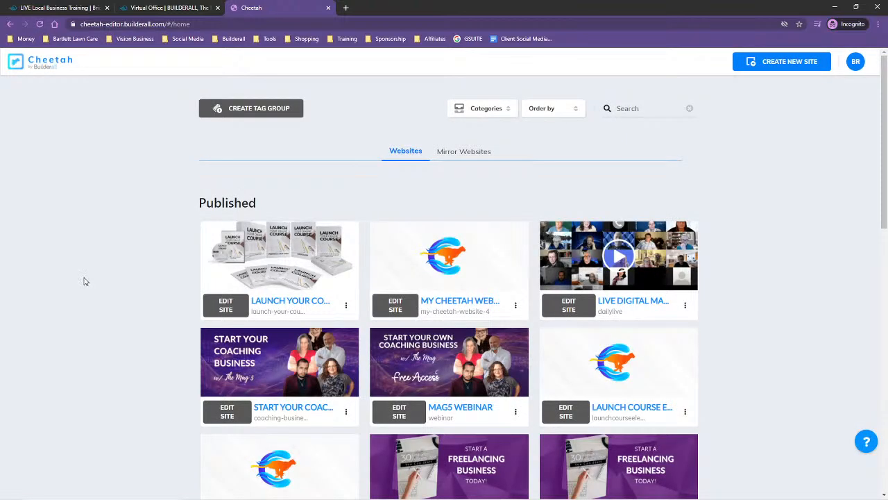
Step: Open the Launch Your Course site, look over its pages and open the Lead Magnet Members page for editing
click(227, 309)
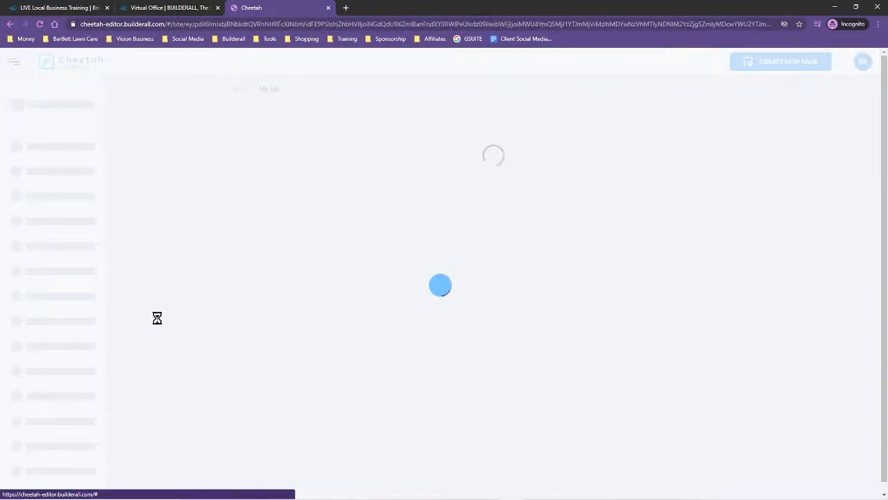
scroll(812, 312, down, 1)
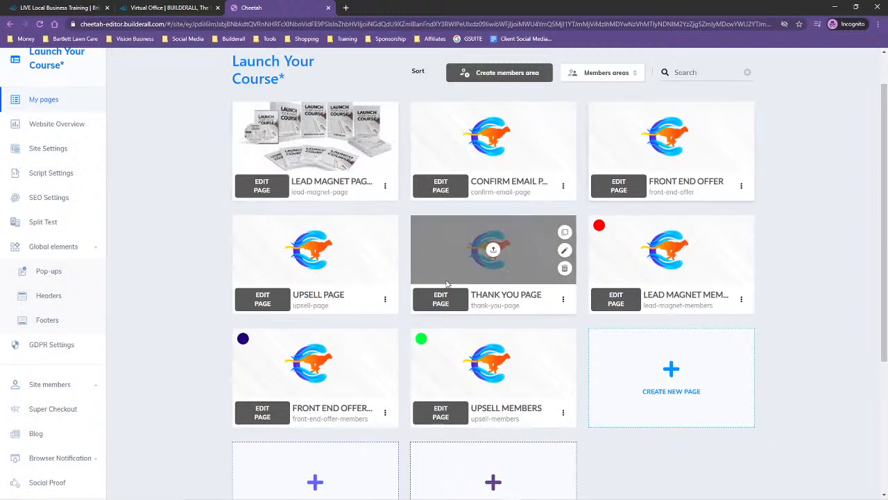
scroll(539, 264, down, 1)
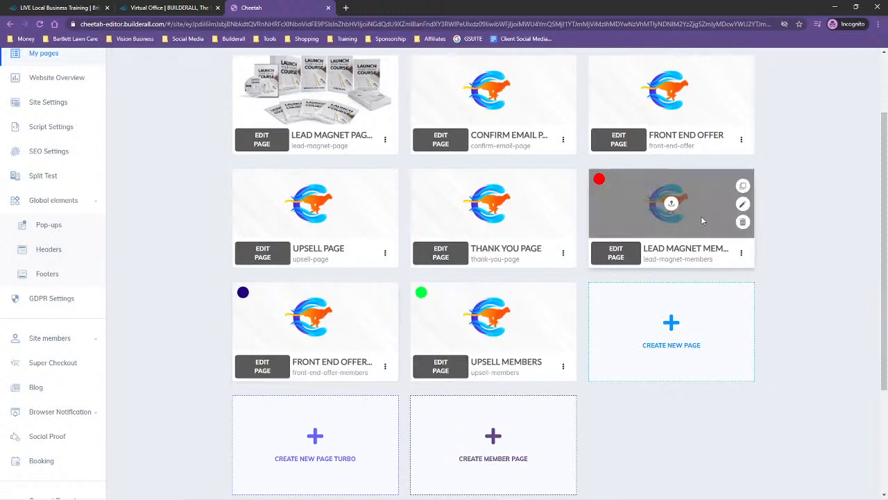
click(616, 253)
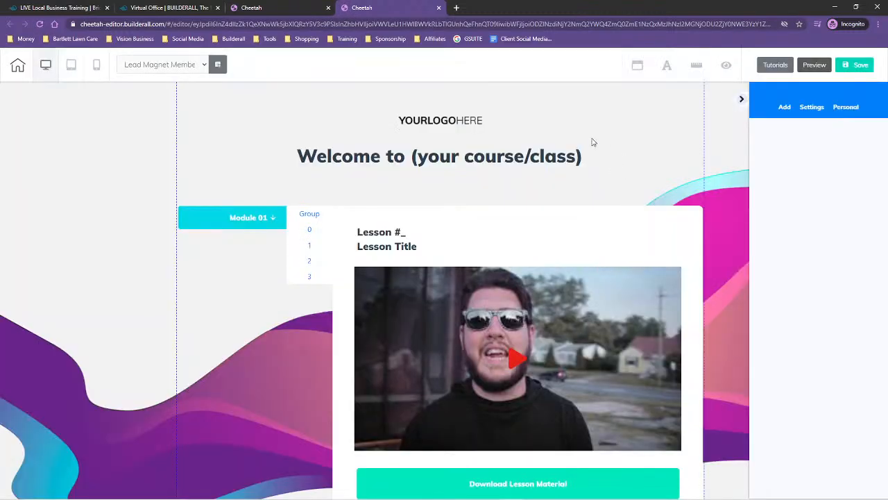
Step: Delete the rotation banner holding the lesson title, video and download button from the Lead Magnet Members page
scroll(725, 265, down, 1)
scroll(724, 262, up, 1)
click(702, 211)
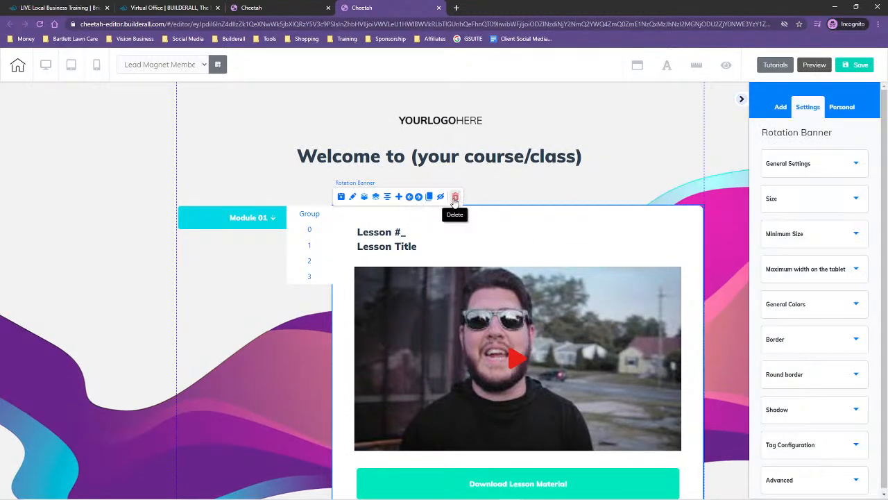
click(455, 196)
click(511, 300)
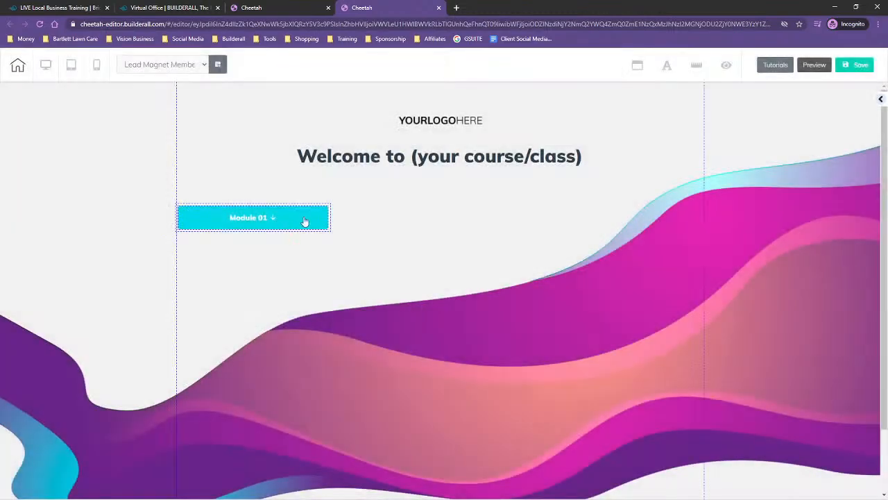
Step: Expand the Module 01 accordion to show its lessons and delete the whole accordion from the page
click(311, 220)
click(330, 206)
click(330, 202)
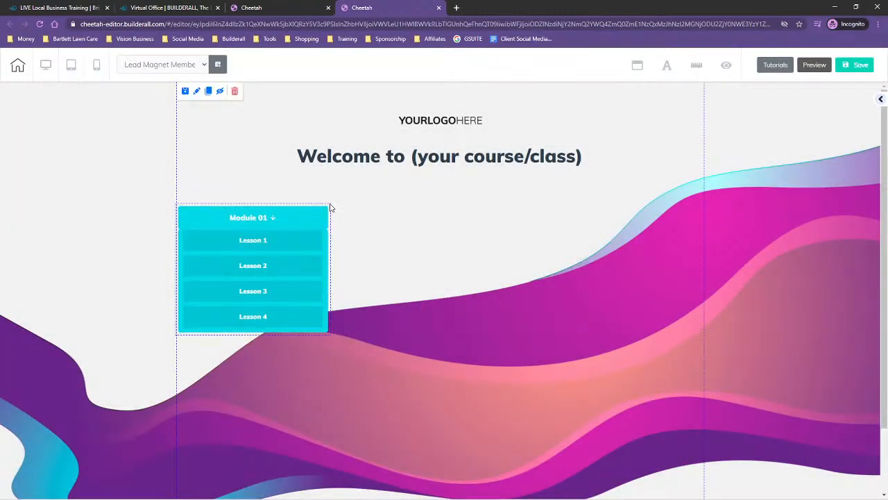
click(329, 210)
click(279, 194)
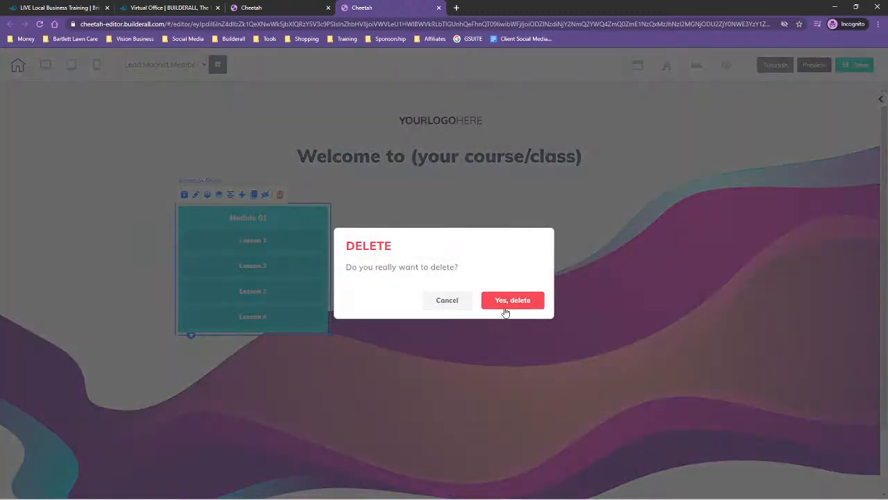
click(511, 304)
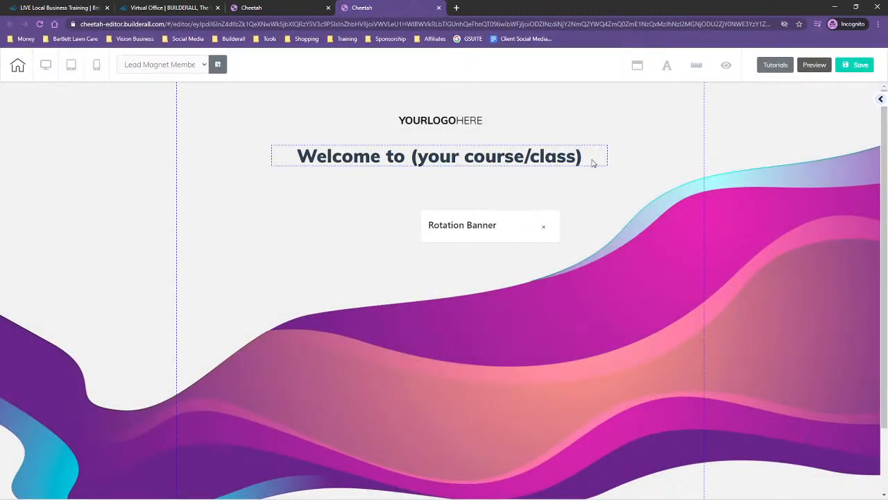
Step: Examine the list of personal saved panels available for the Lead Magnet Members page
click(593, 163)
click(881, 99)
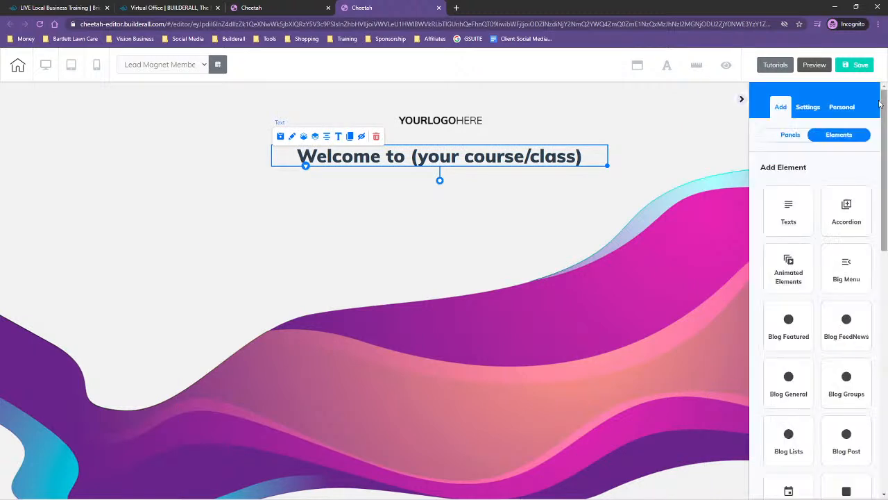
click(846, 107)
click(785, 136)
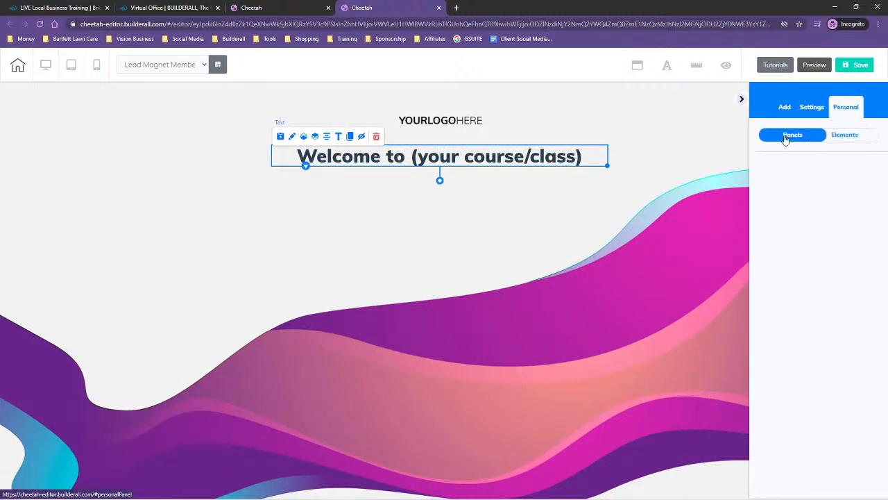
click(787, 172)
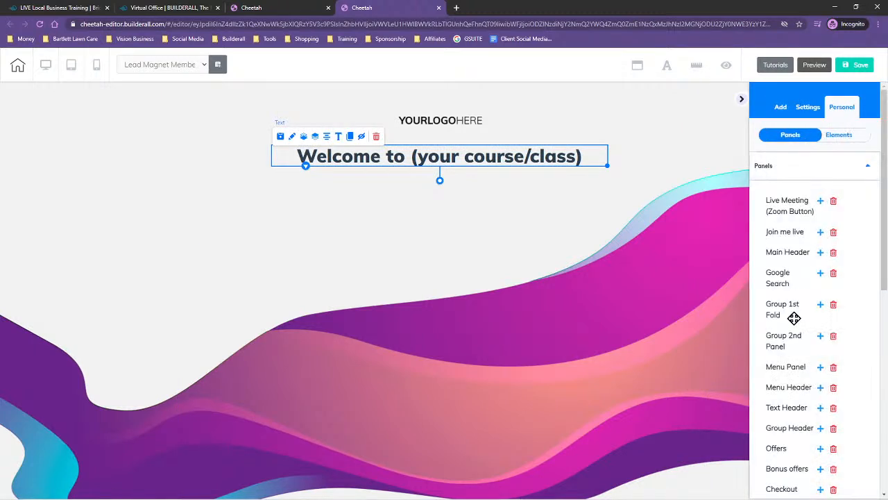
scroll(788, 326, down, 10)
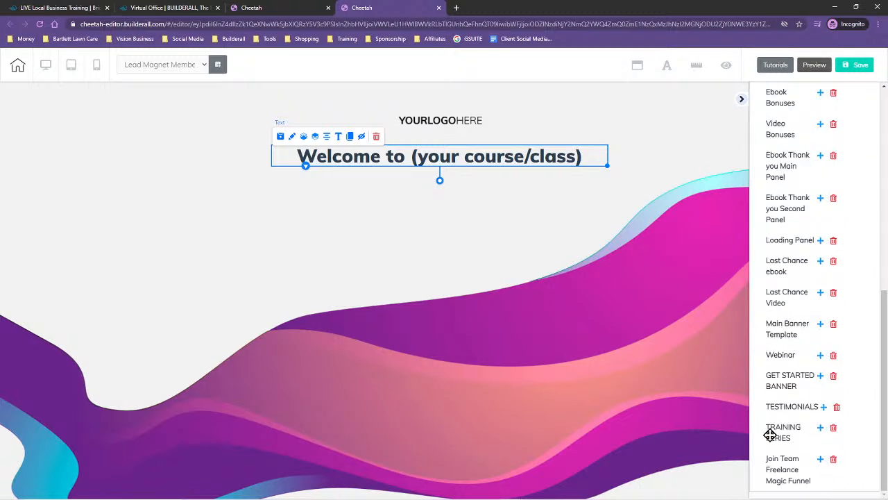
scroll(795, 431, up, 2)
scroll(795, 425, up, 8)
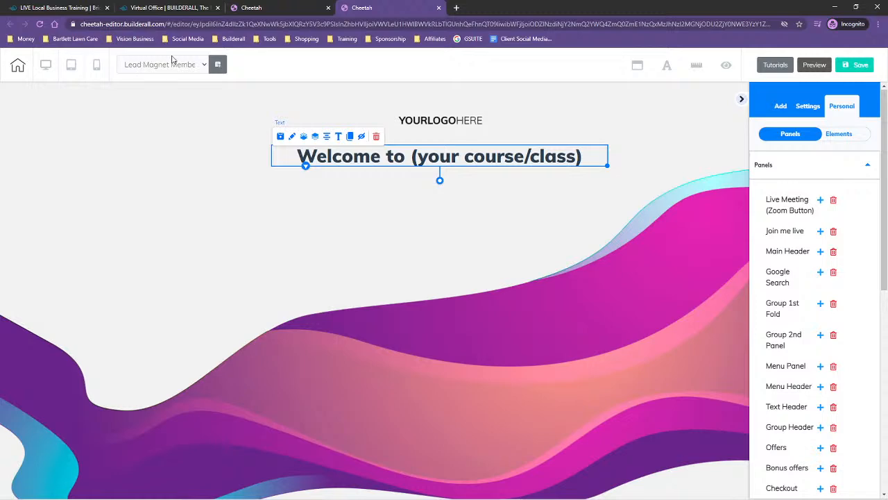
Step: Save the Lead Magnet Members page, publish the site and close the publishing dialog
click(850, 64)
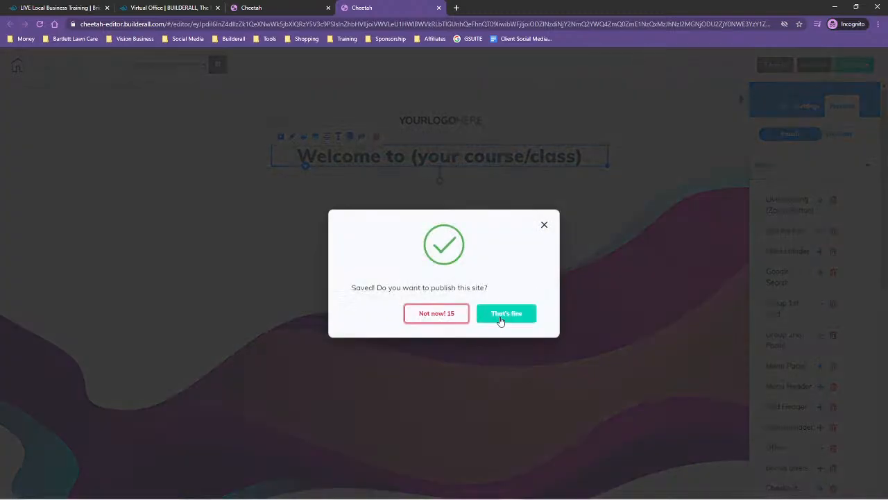
click(499, 318)
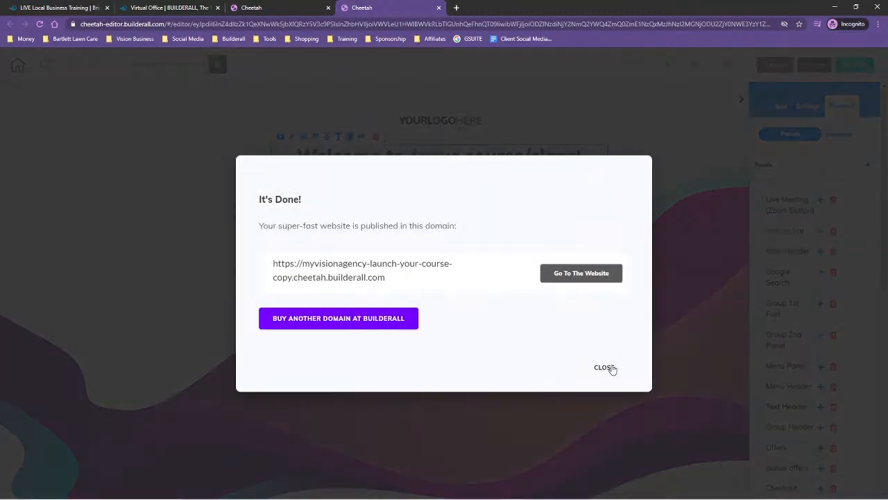
click(610, 367)
Step: Switch the editor to the Thank You Page and select the panel containing the Congratulations message and product boxes
click(161, 65)
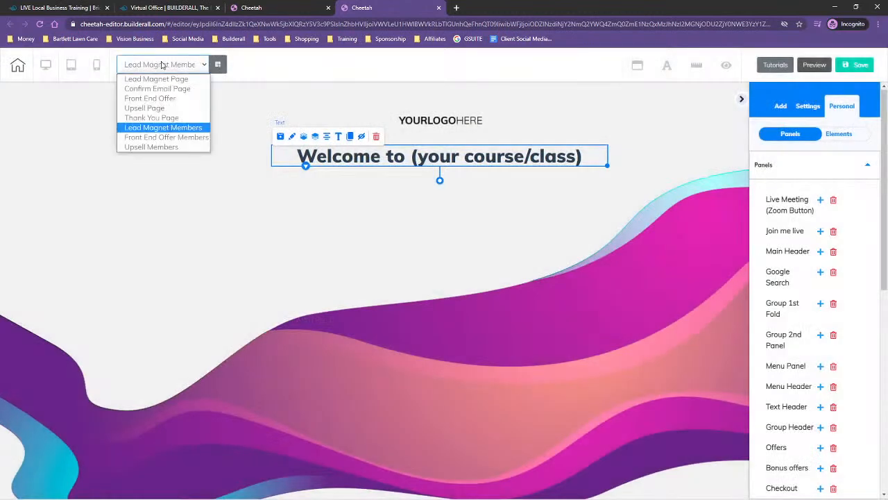
click(157, 118)
click(468, 289)
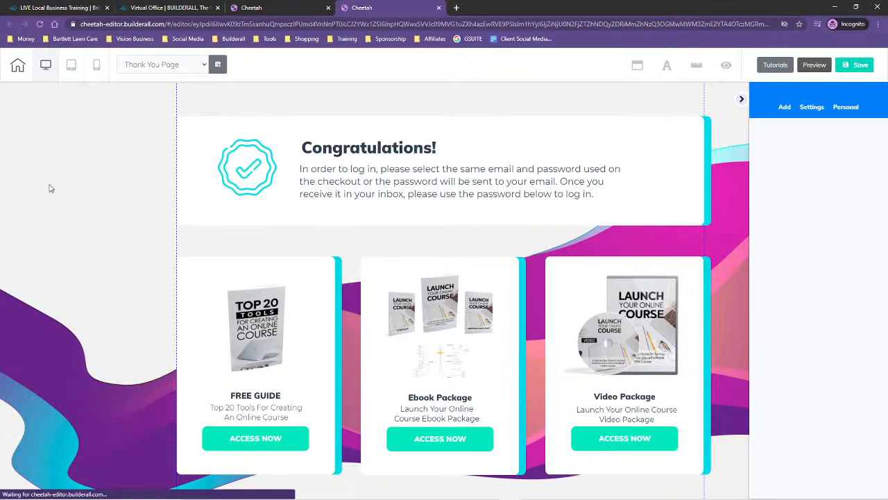
click(78, 132)
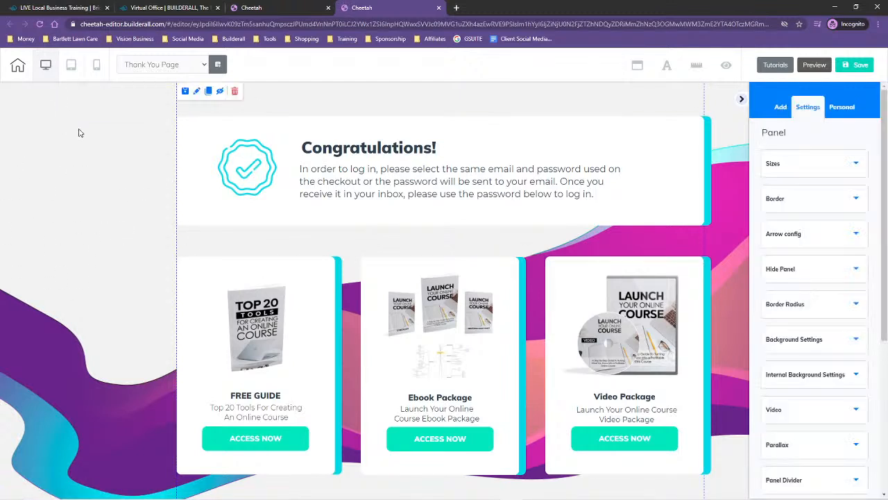
Step: Save the selected Congratulations and product boxes panel as a personal element named "Thank you Panel"
click(185, 92)
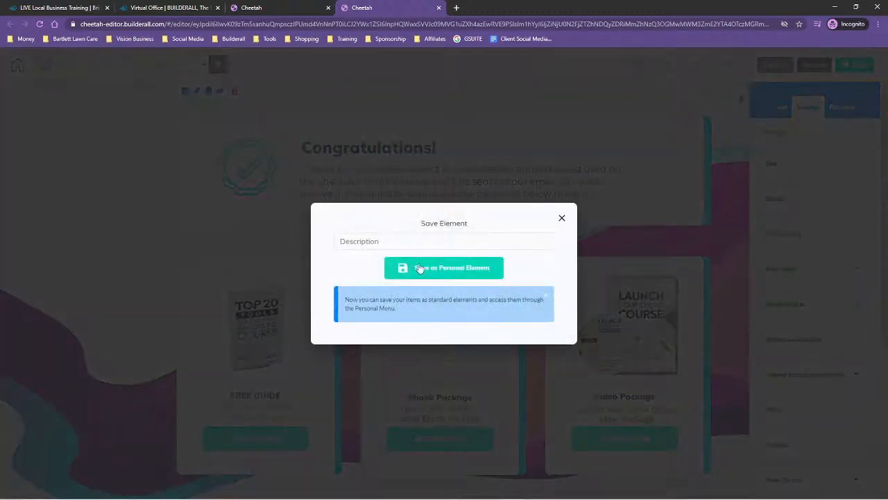
click(407, 239)
text(Thank you Panel)
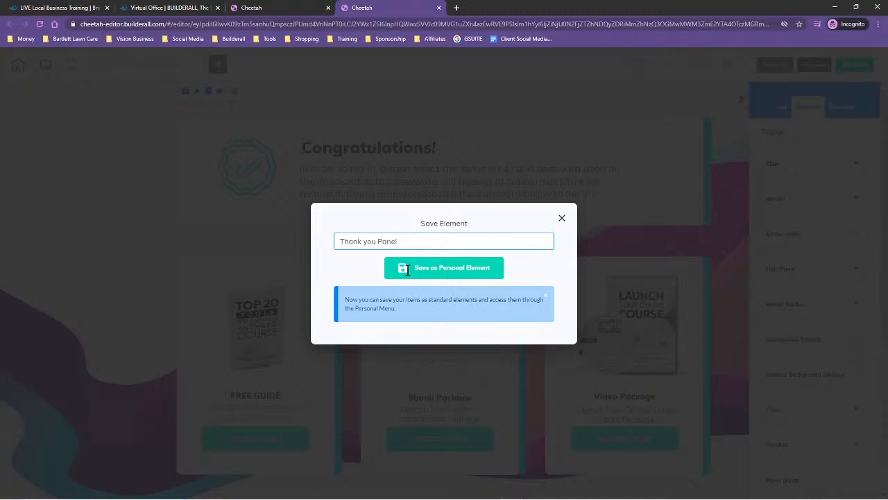
click(408, 269)
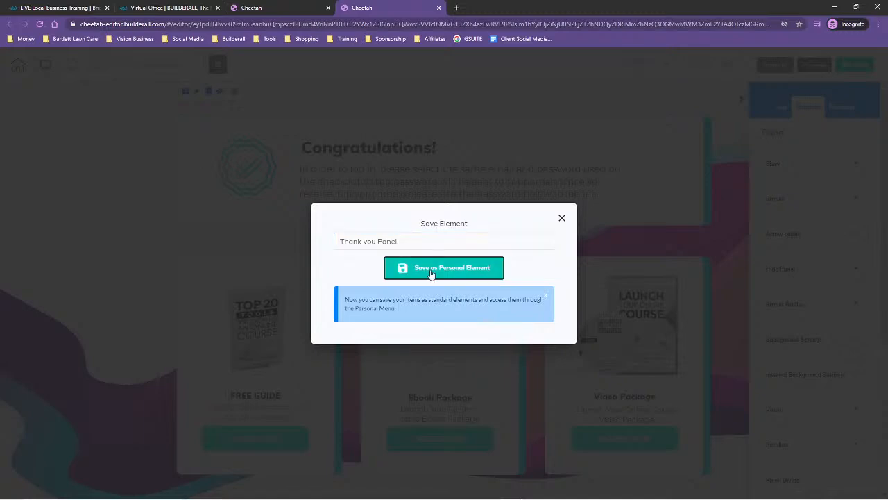
Step: Switch the editor to the Lead Magnet Members page and delete its logo image and welcome heading
click(141, 64)
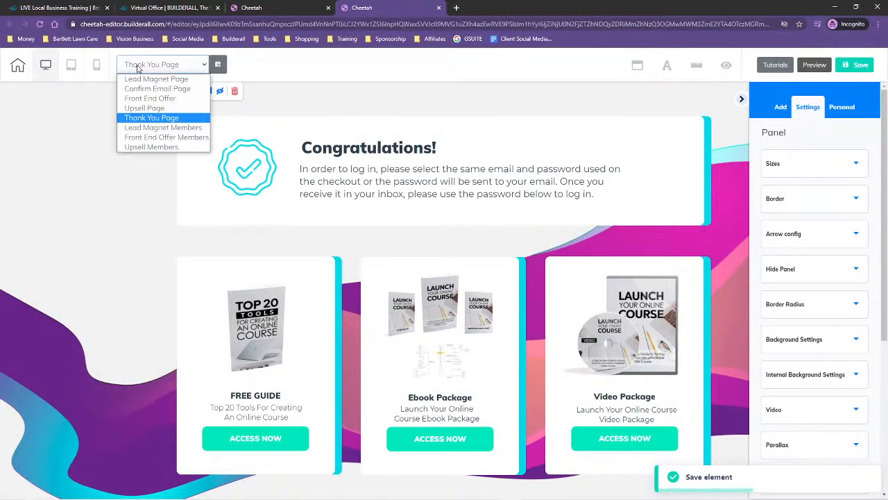
click(137, 129)
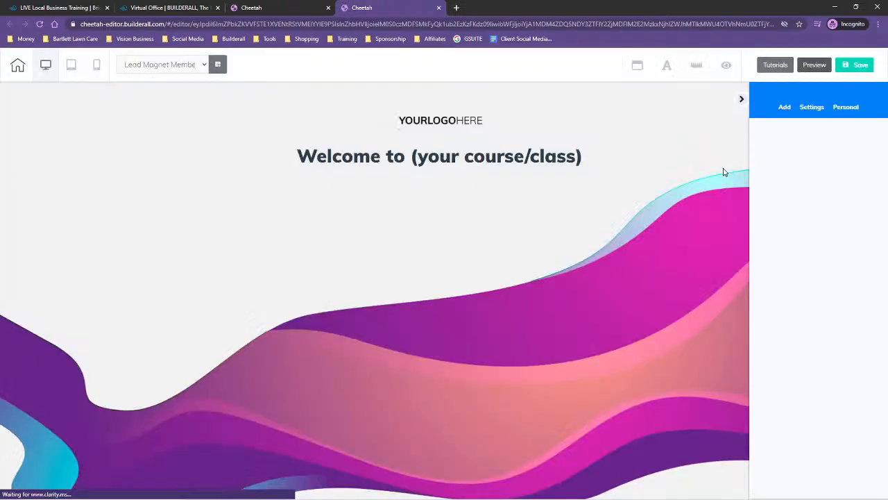
click(458, 122)
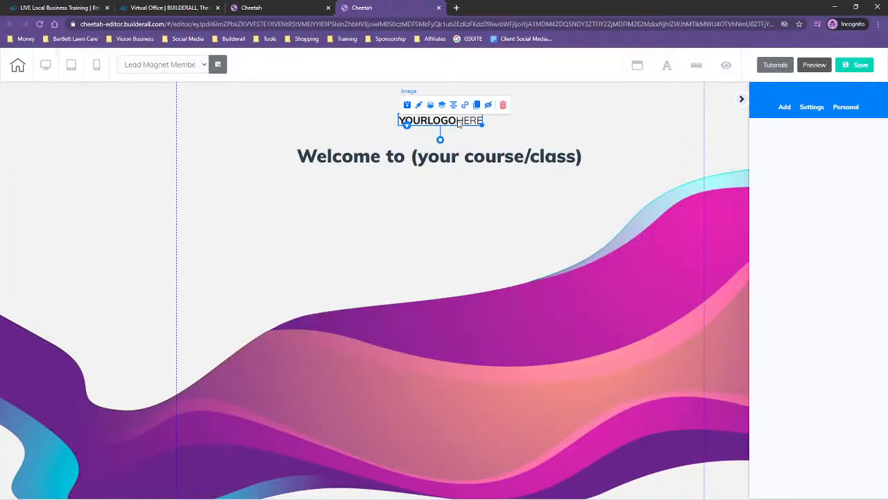
click(502, 104)
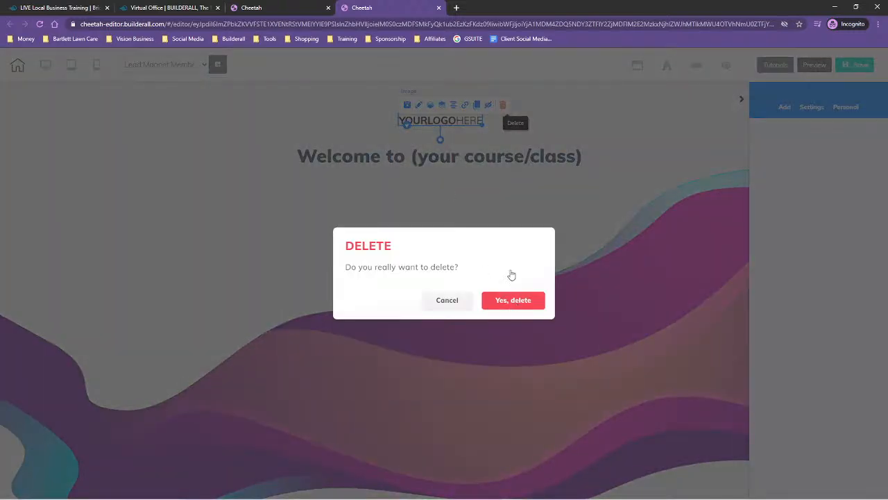
click(512, 300)
click(520, 166)
click(376, 136)
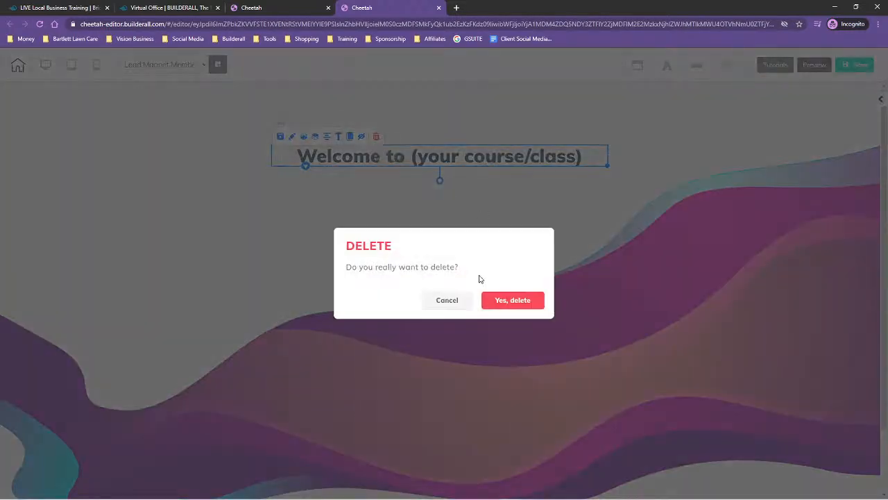
click(500, 305)
Step: Add the saved "Thank you Panel" from the personal panels to the Lead Magnet Members page
click(879, 101)
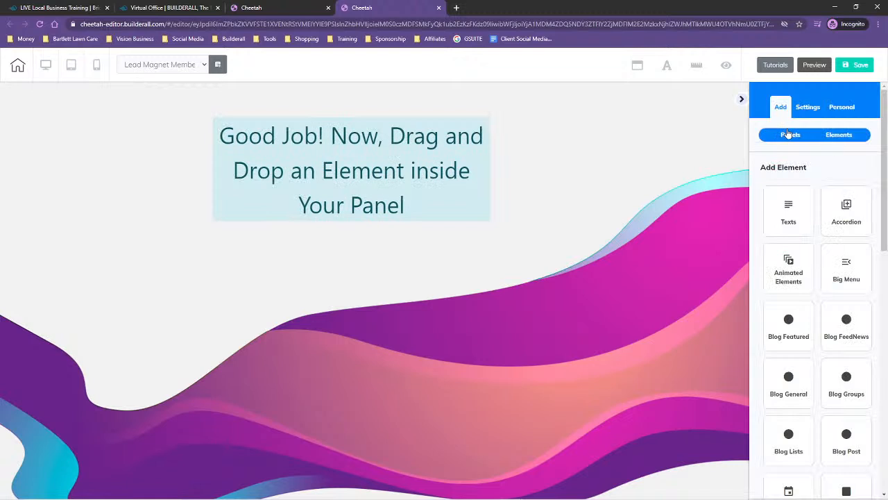
click(848, 107)
click(798, 135)
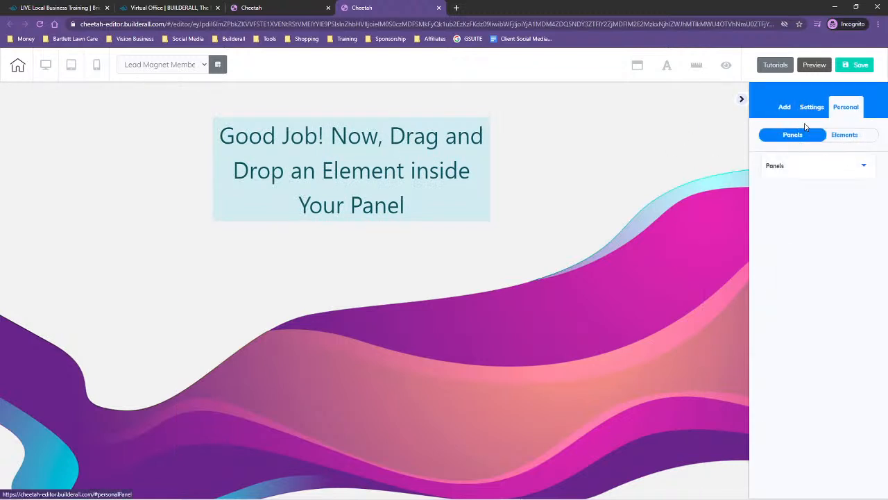
click(805, 170)
scroll(791, 201, down, 10)
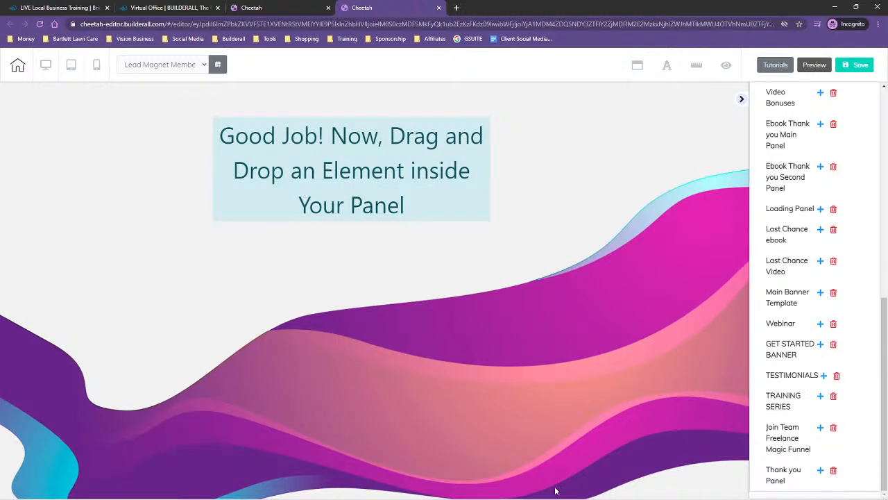
click(822, 472)
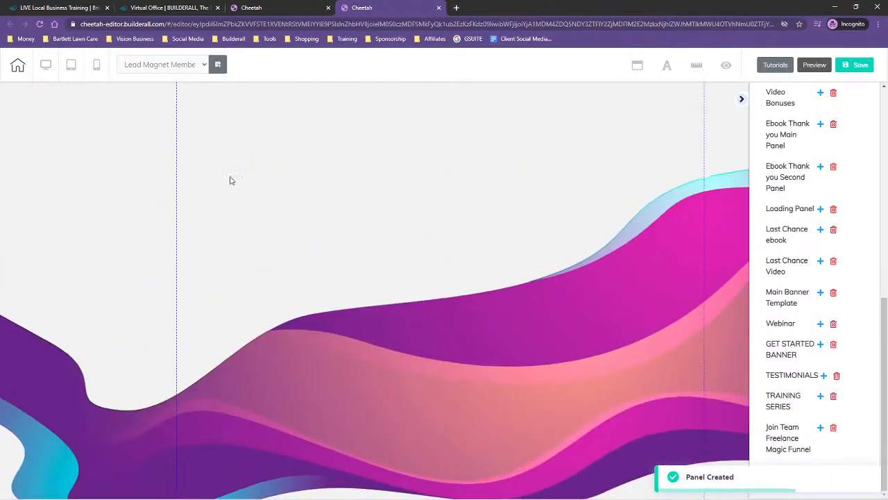
Step: Delete the original empty panel at the start of the Lead Magnet Members page
click(236, 137)
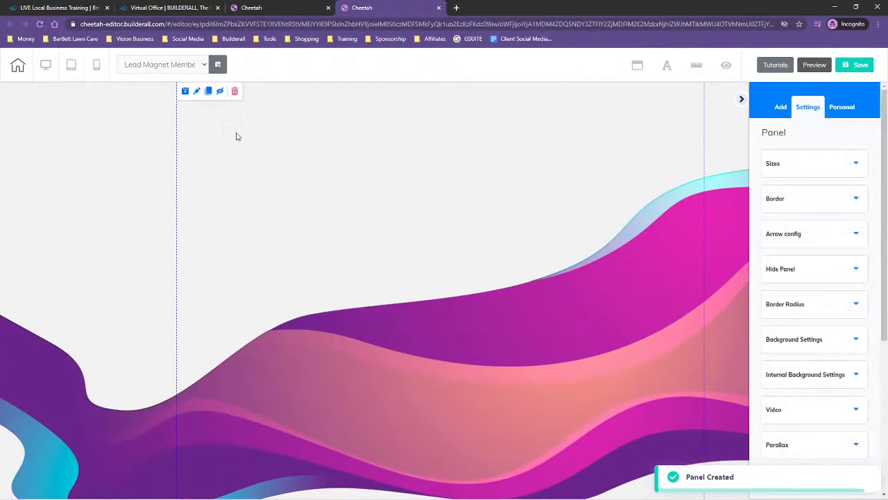
click(234, 91)
click(510, 307)
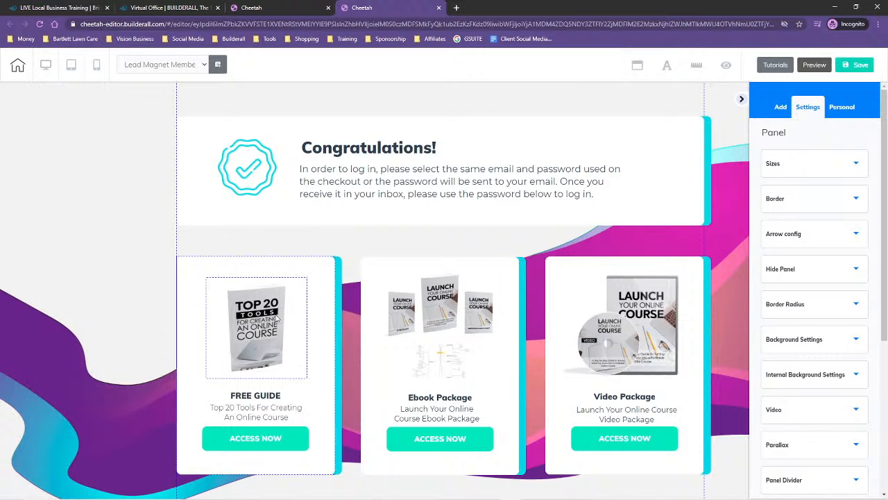
Step: Delete the Ebook Package and Video Package boxes, keeping only the Free Guide product box
click(508, 261)
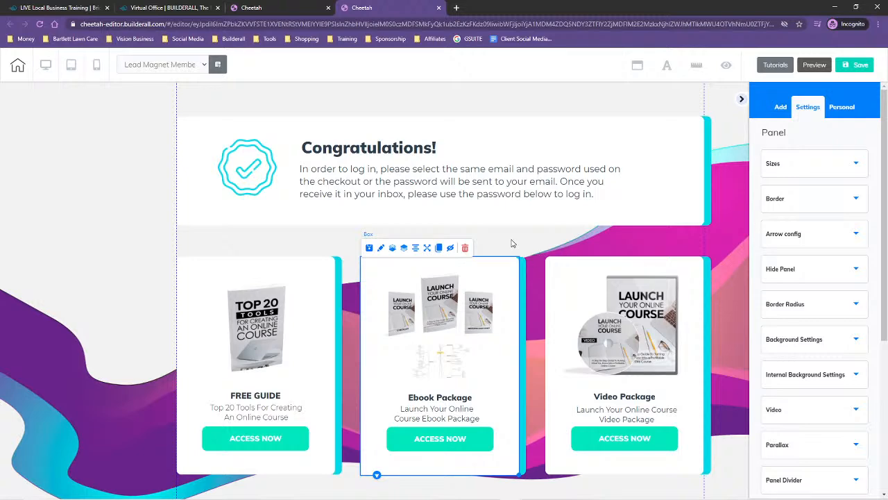
click(465, 249)
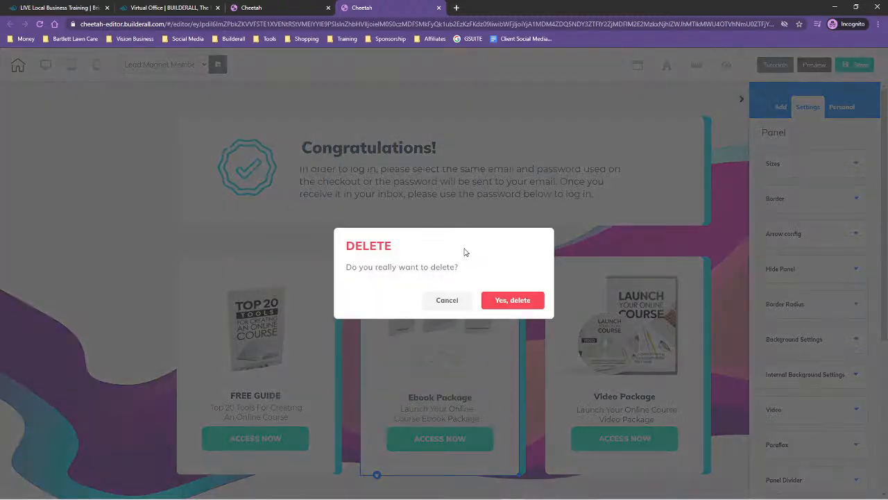
click(512, 300)
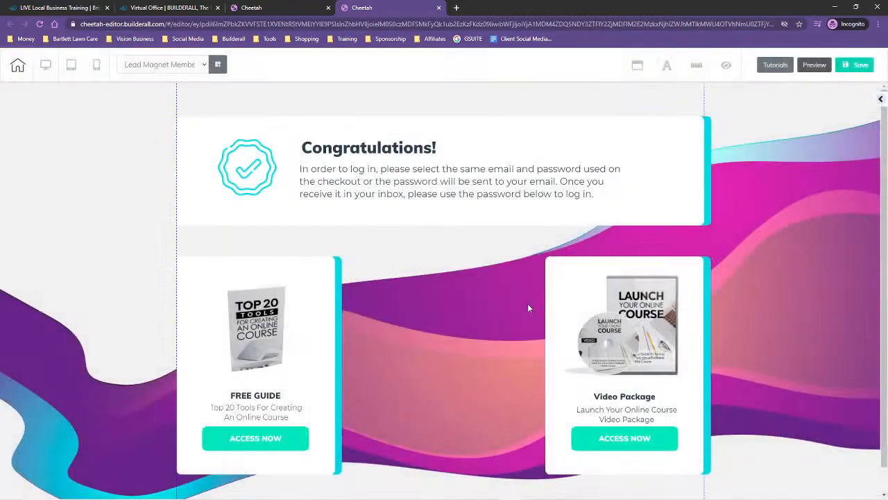
click(705, 264)
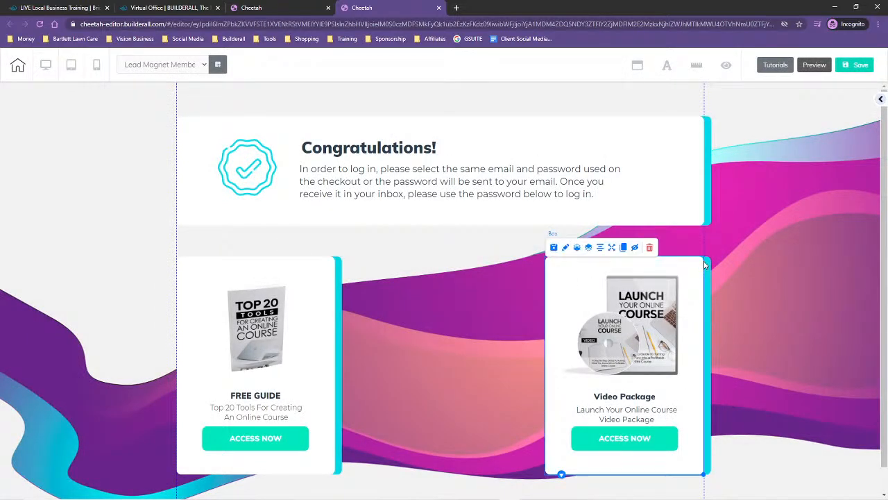
click(650, 248)
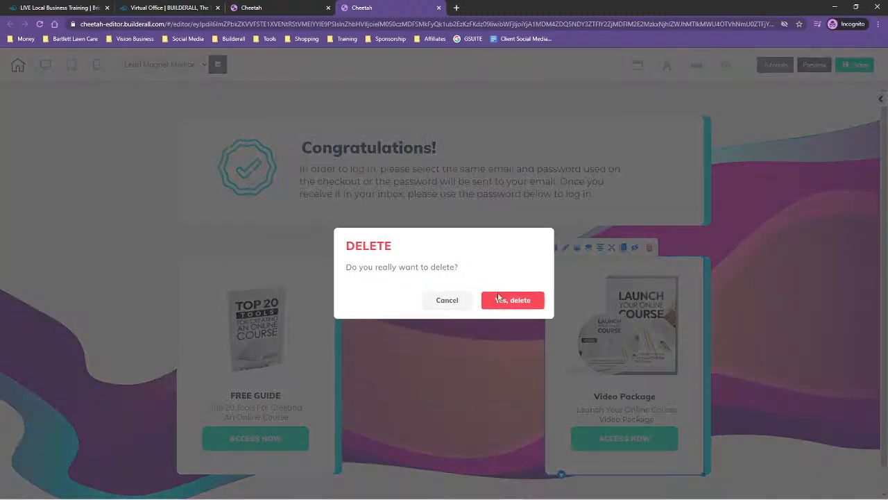
click(508, 299)
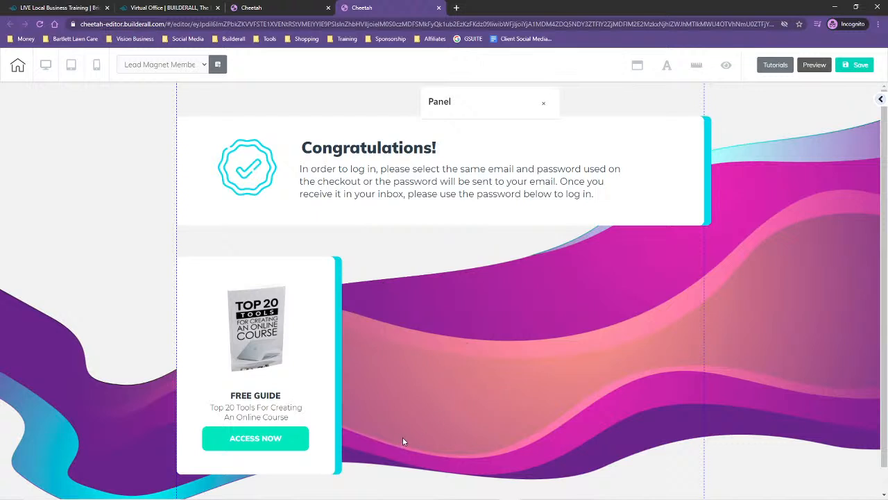
Step: Close the floating panel settings and delete the Congratulations message box
click(545, 106)
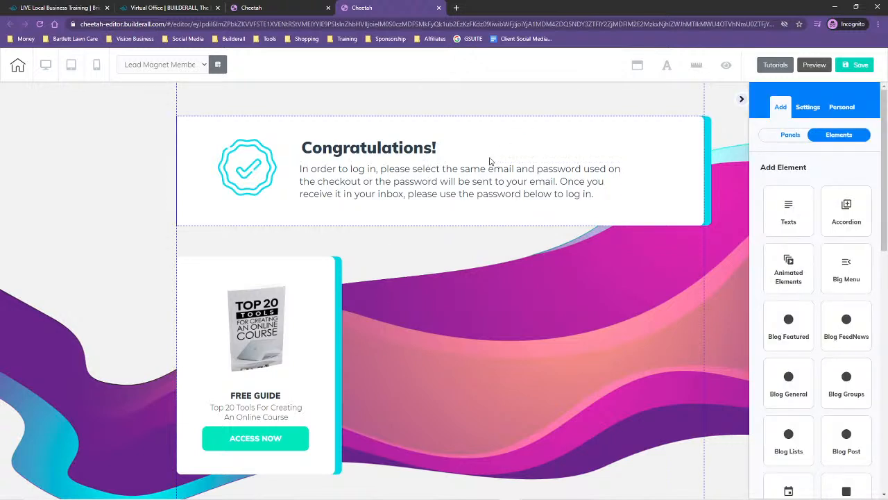
click(650, 133)
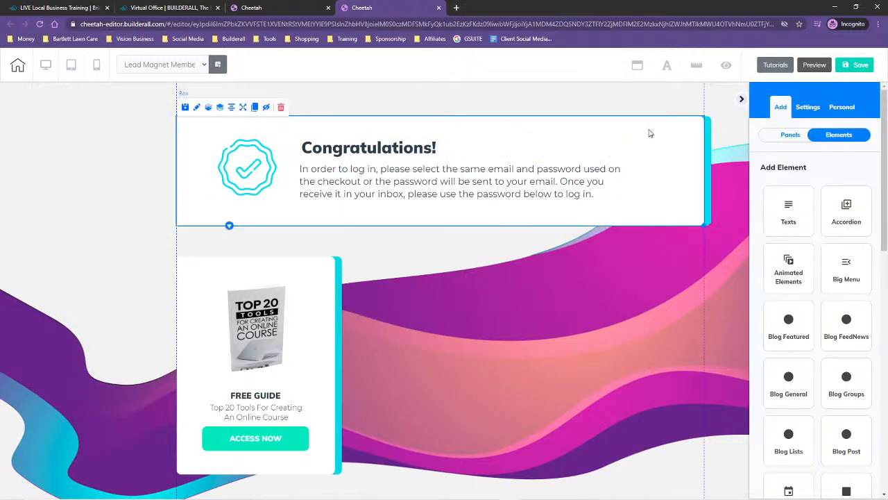
click(281, 108)
click(519, 300)
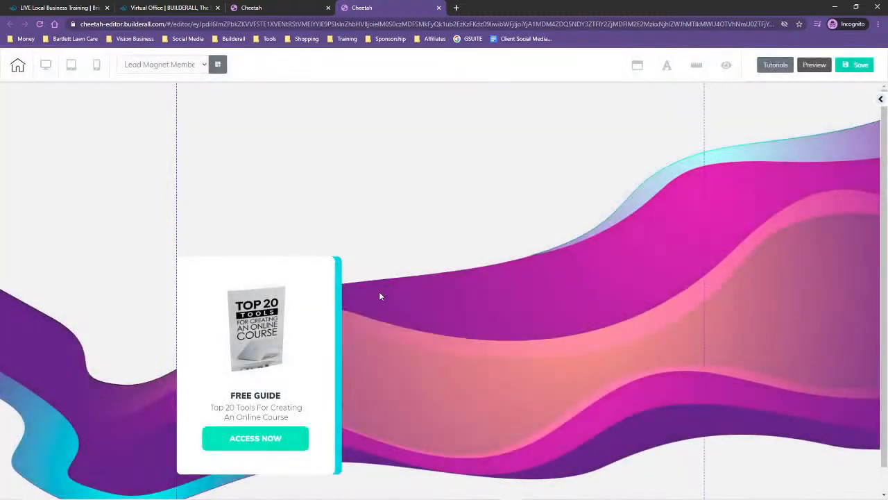
Step: Move the Free Guide box up to the start of the panel, enlarge it to nearly the full content width and center it
drag(333, 284, 351, 134)
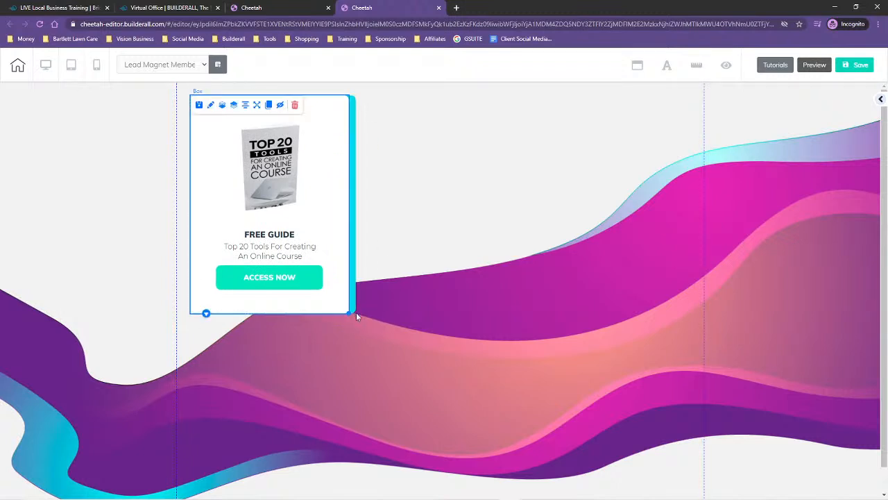
drag(349, 313, 682, 478)
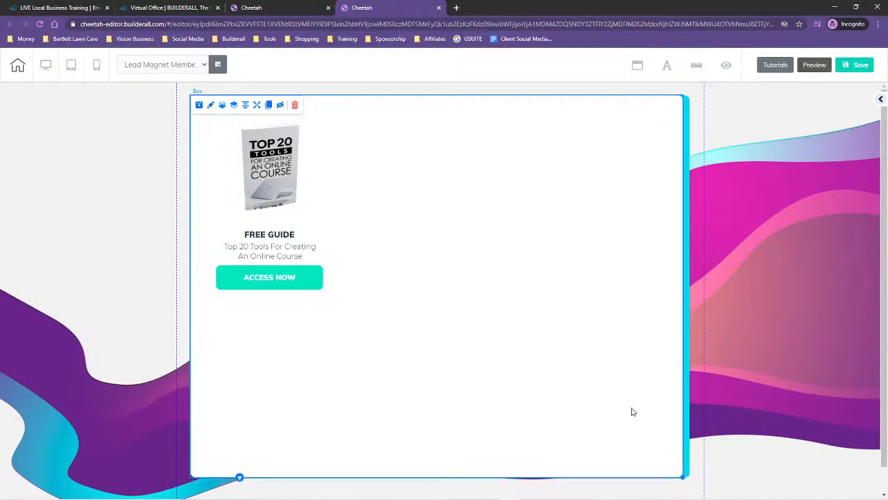
click(246, 107)
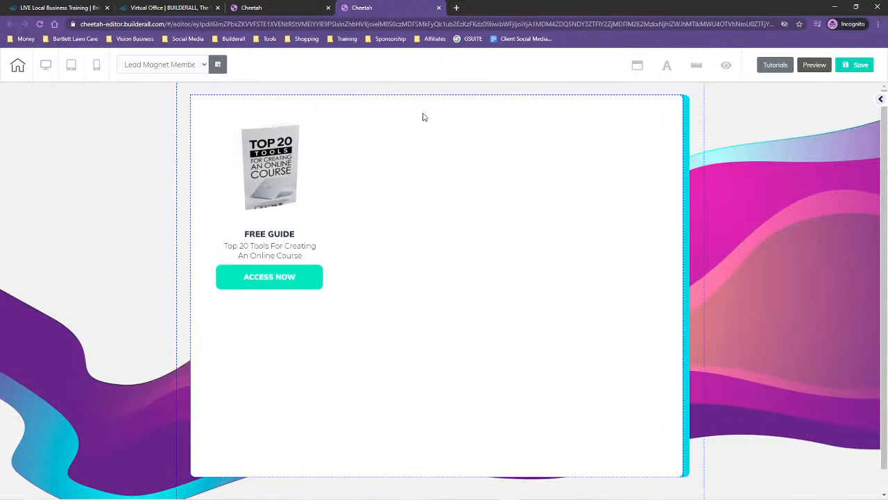
click(244, 105)
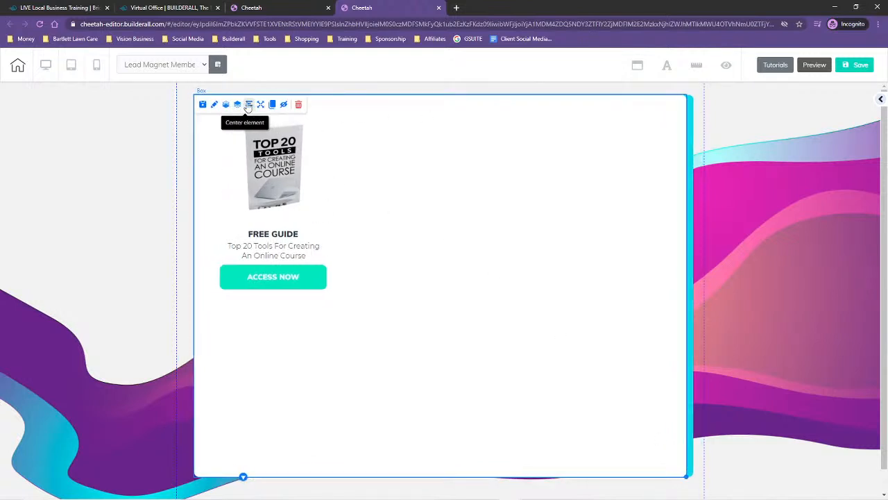
Step: Enlarge the Top 20 Tools book image to roughly twice its size and center it in the upper part of the box
drag(286, 186, 435, 188)
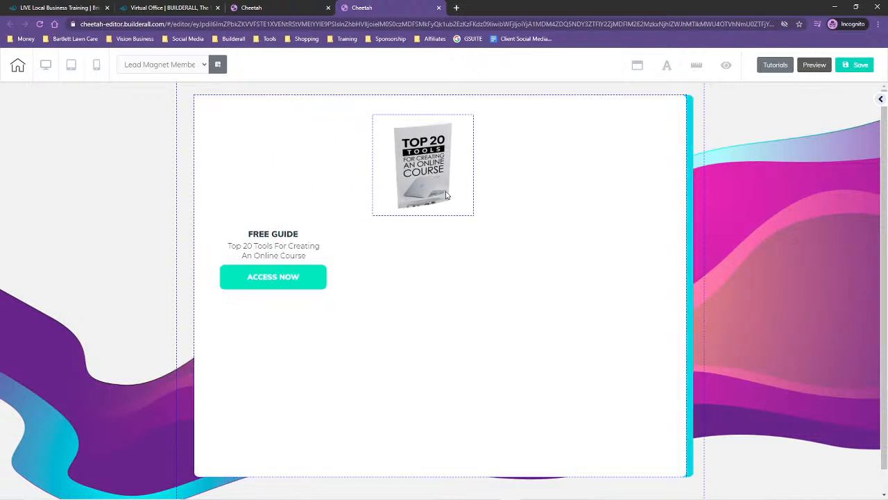
drag(472, 215, 595, 337)
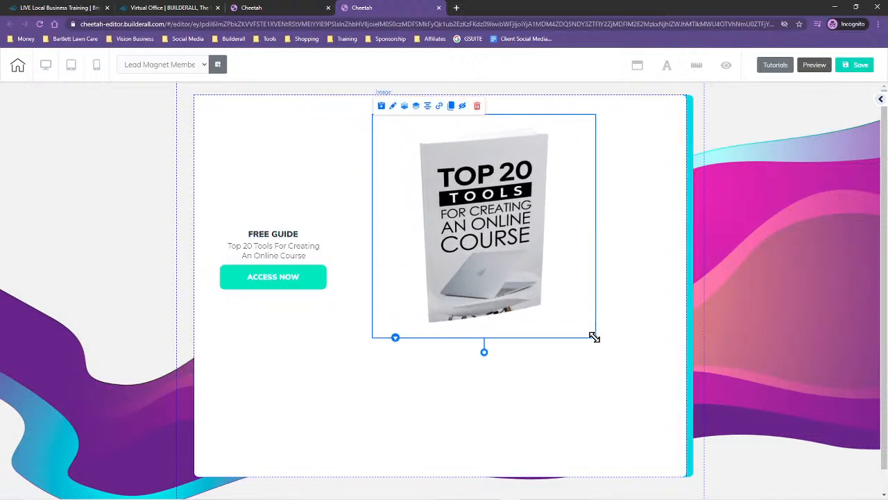
drag(468, 242, 421, 234)
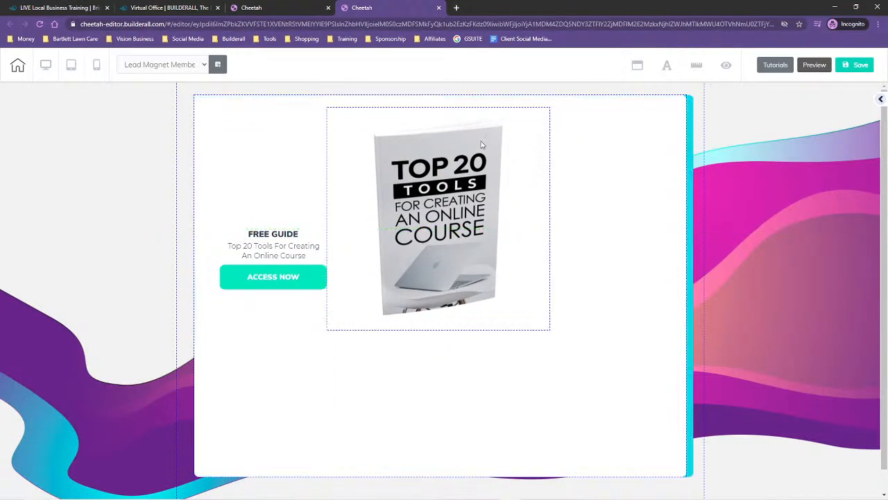
drag(438, 188, 438, 188)
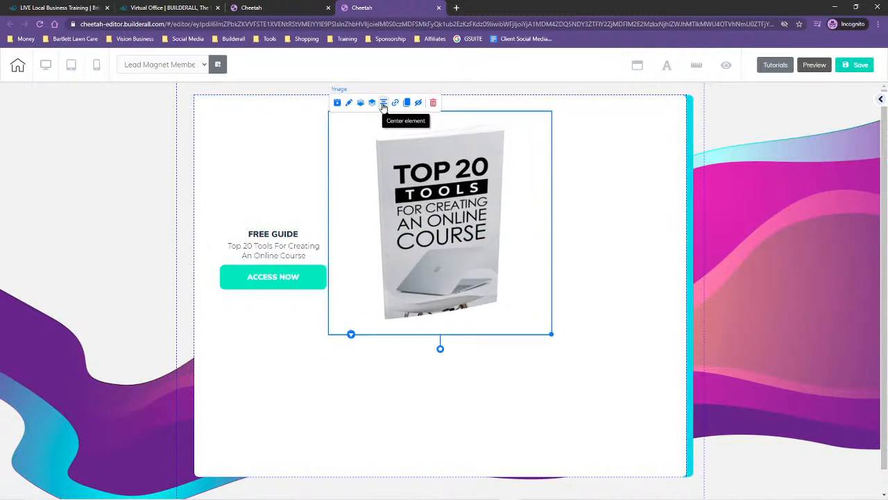
click(383, 104)
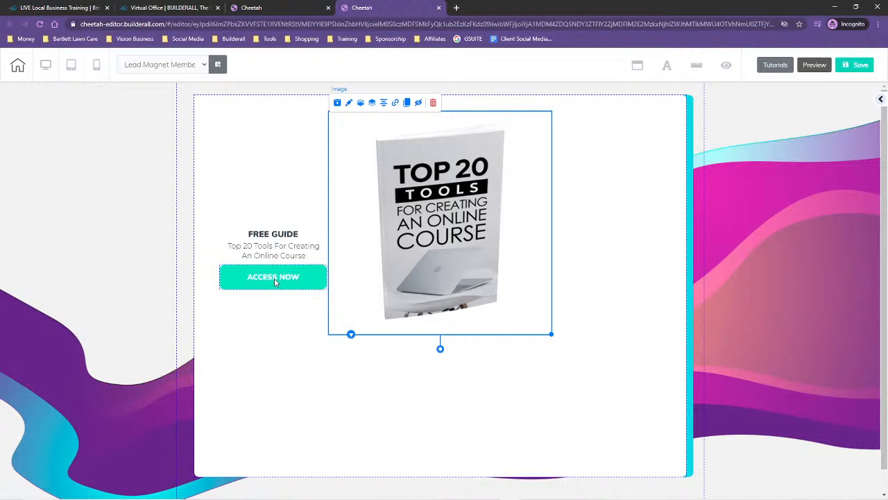
Step: Arrange the FREE GUIDE heading, the description text and the ACCESS NOW button in a centered stack below the book image
drag(275, 281, 440, 444)
drag(269, 249, 424, 381)
drag(294, 234, 459, 373)
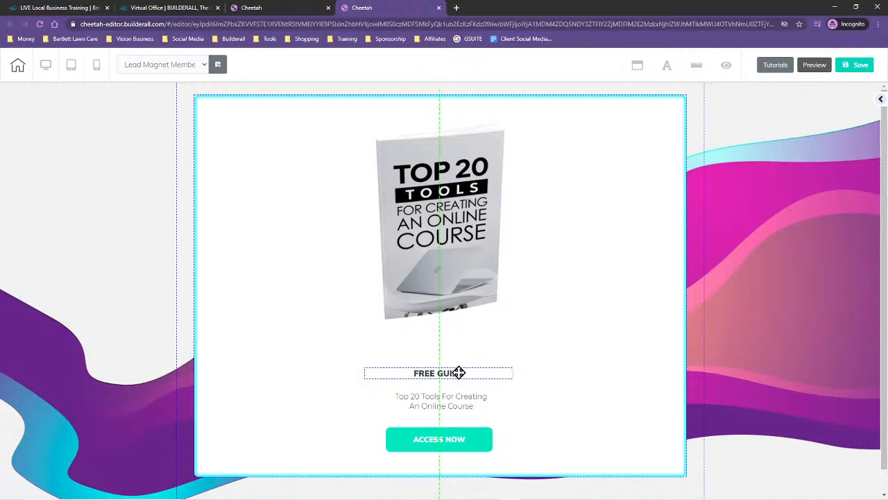
Step: Reset the ACCESS NOW button's existing Site members link action
click(445, 442)
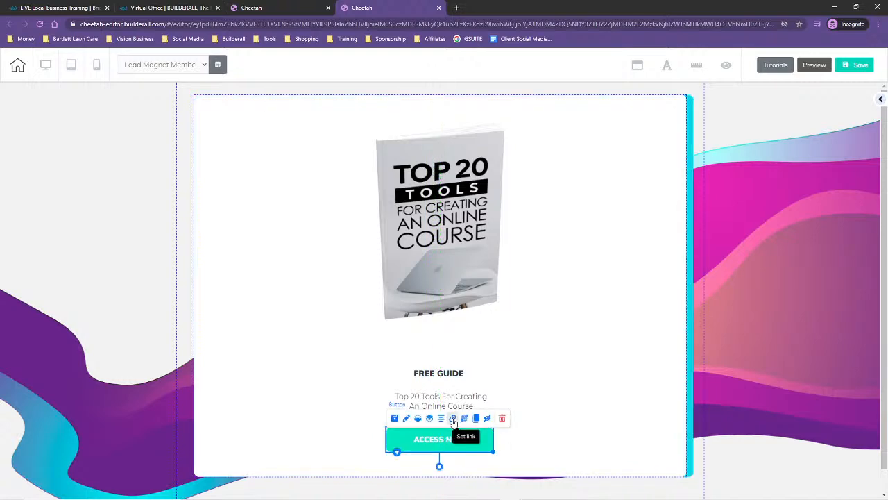
click(453, 419)
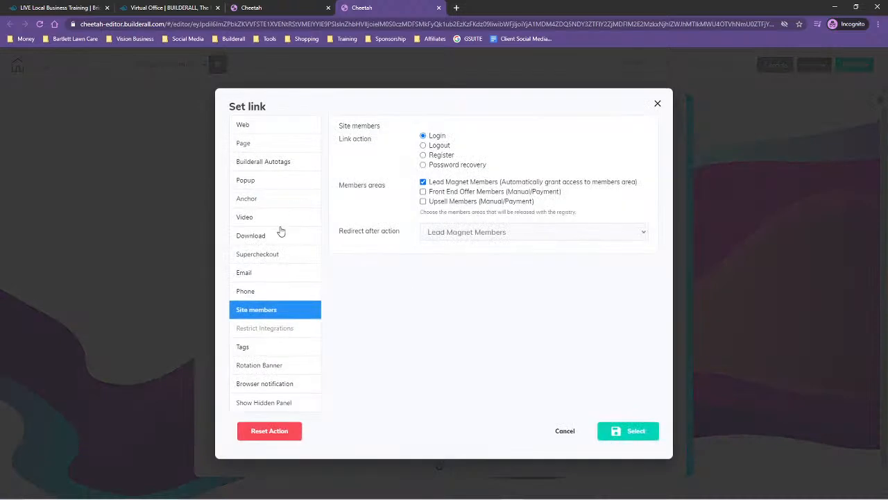
click(269, 431)
click(628, 288)
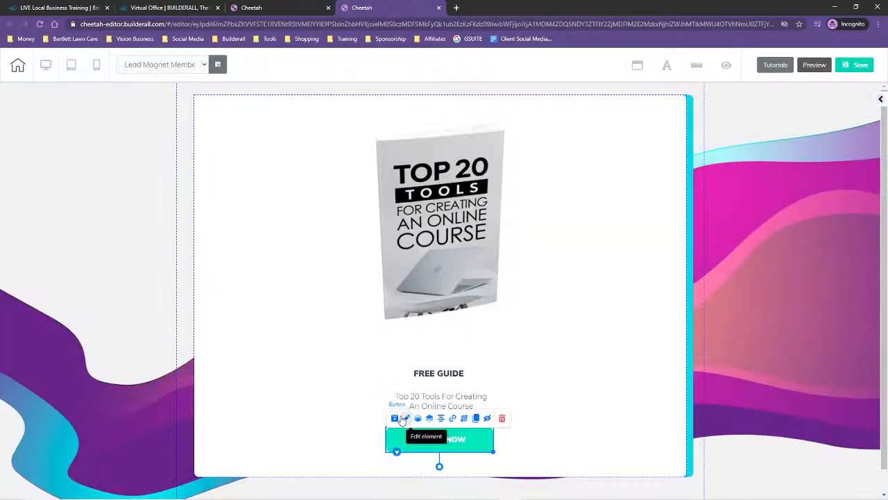
Step: Set the ACCESS NOW button's link type to Download and browse to the TRAINING Launch Your Online Course folder for a file to upload
click(452, 419)
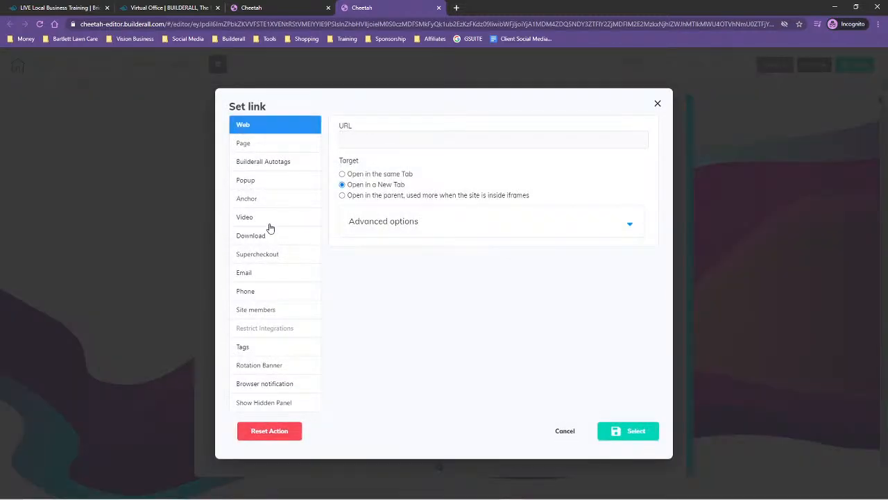
click(272, 236)
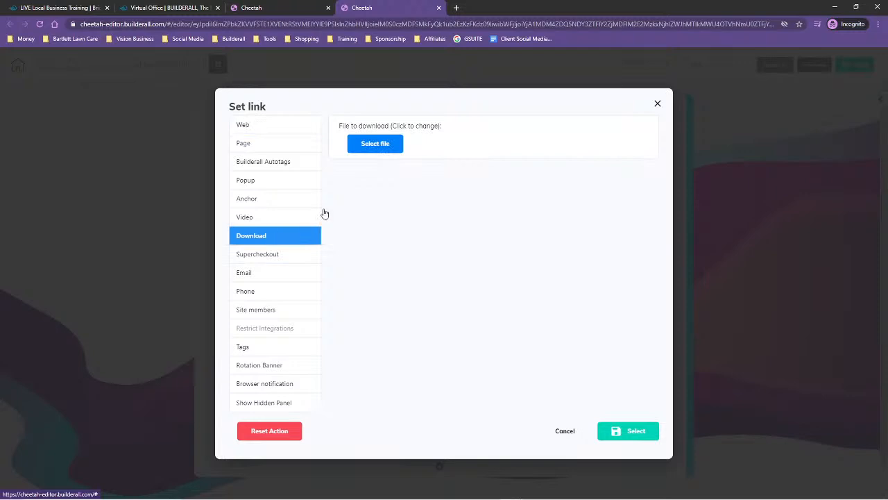
click(387, 147)
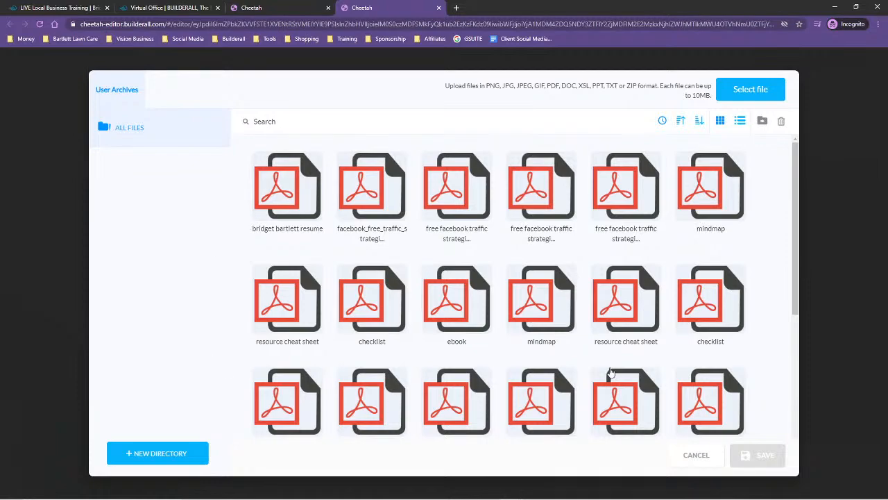
click(757, 91)
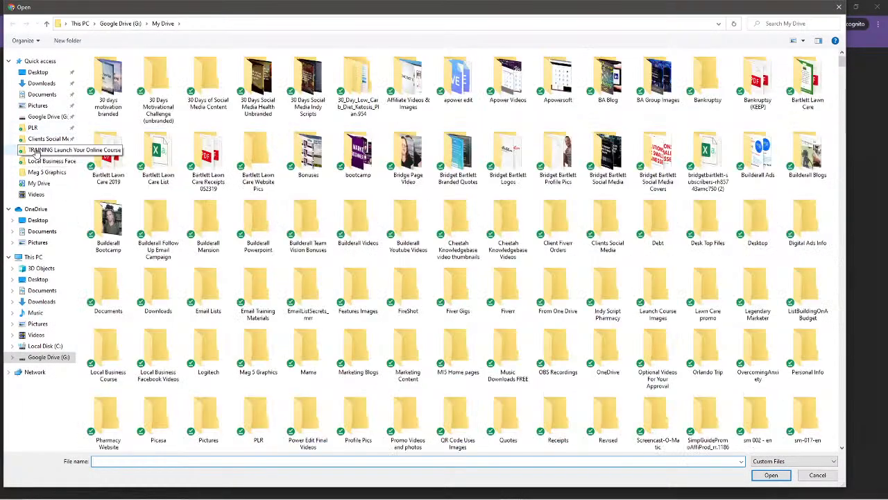
click(33, 150)
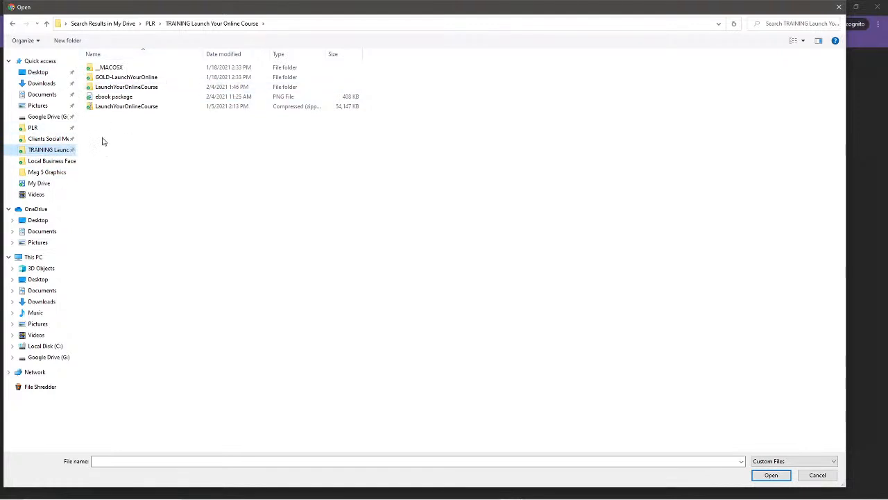
Step: Look through the nested LaunchYourOnlineCourse folders for the free guide file
click(113, 81)
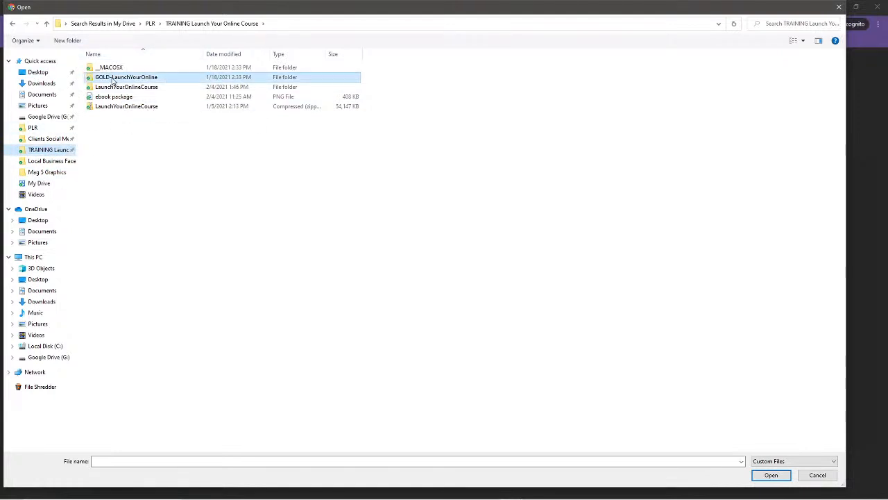
right_click(112, 81)
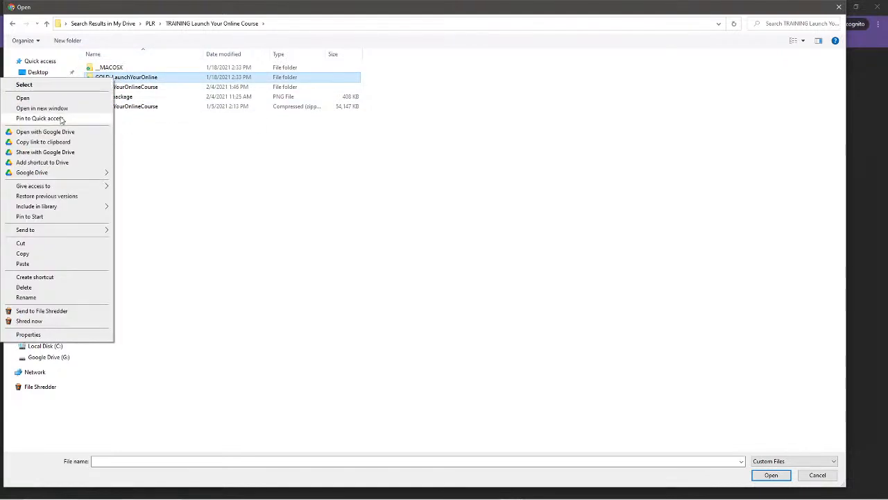
click(207, 188)
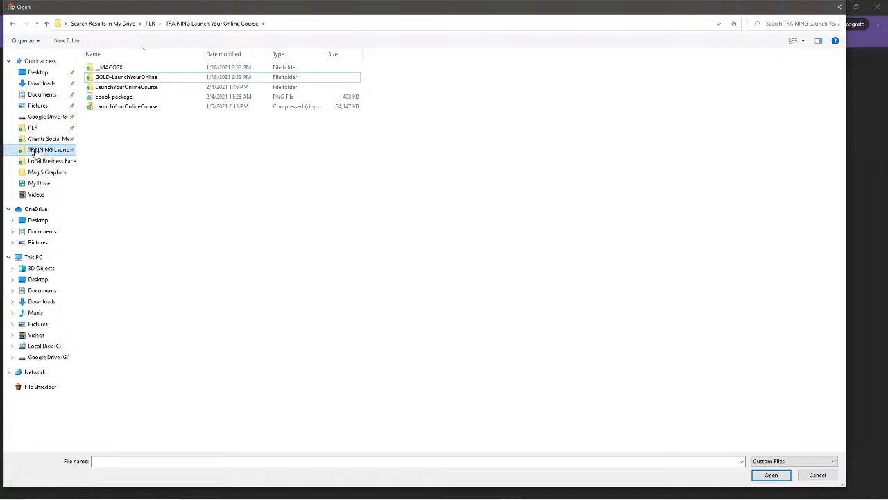
double_click(120, 88)
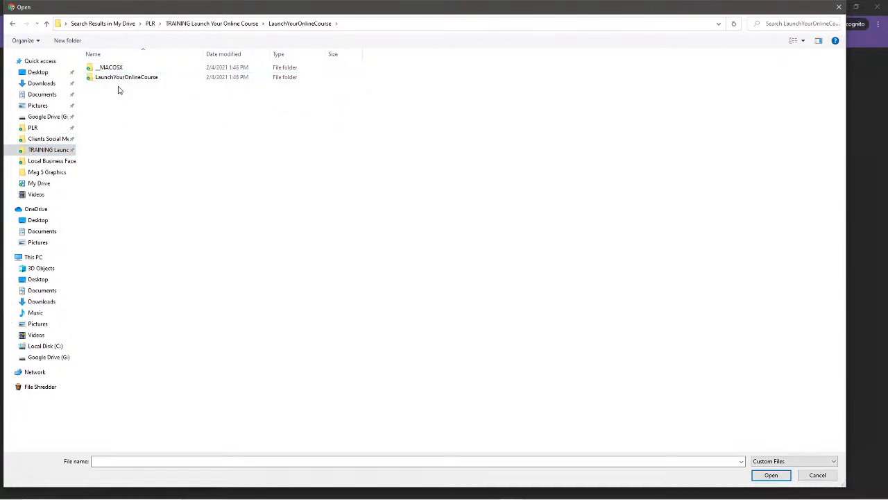
double_click(114, 77)
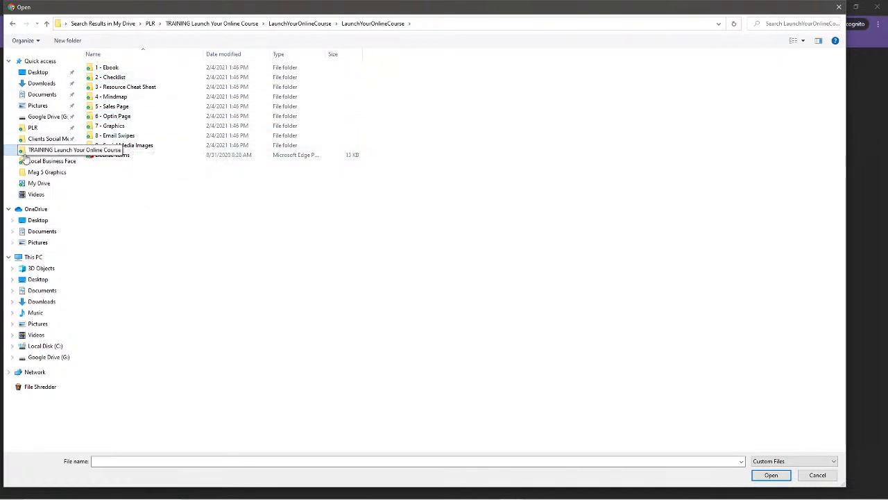
click(13, 24)
click(12, 24)
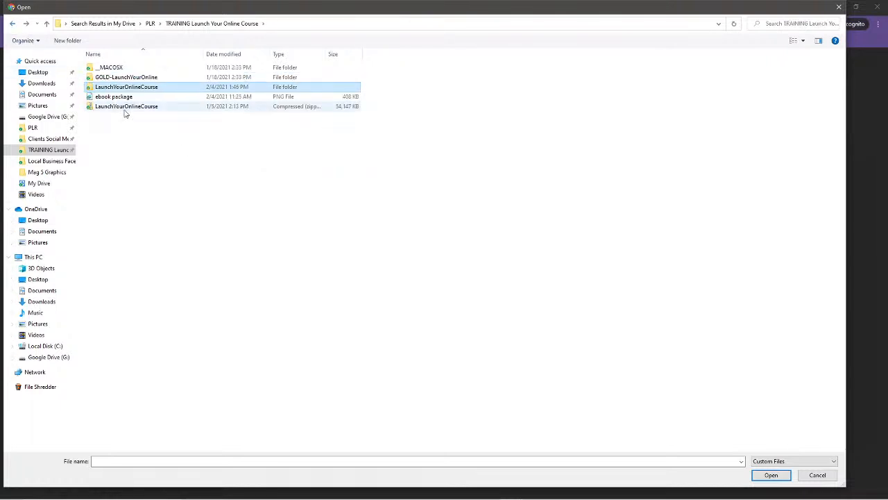
Step: Look in the GOLD-LaunchYourOnline folder, including the images in Module 2 - Upsell Page, for the free guide file
click(122, 78)
double_click(122, 78)
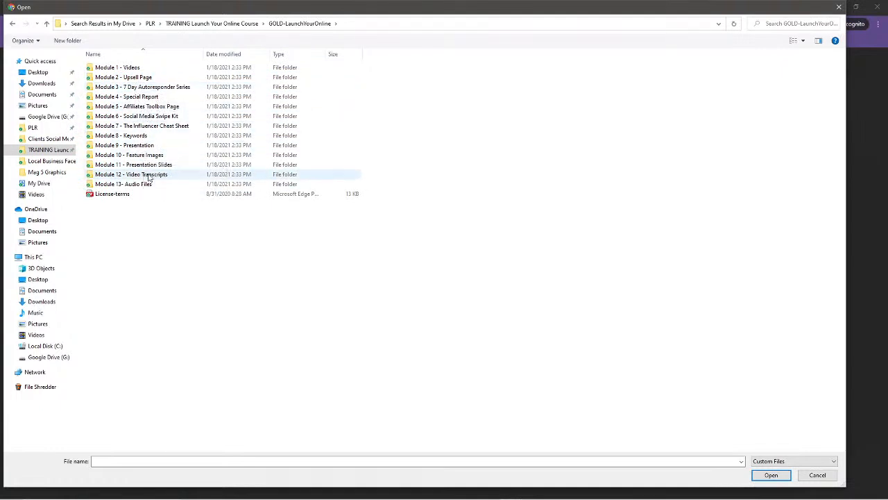
double_click(141, 77)
click(107, 78)
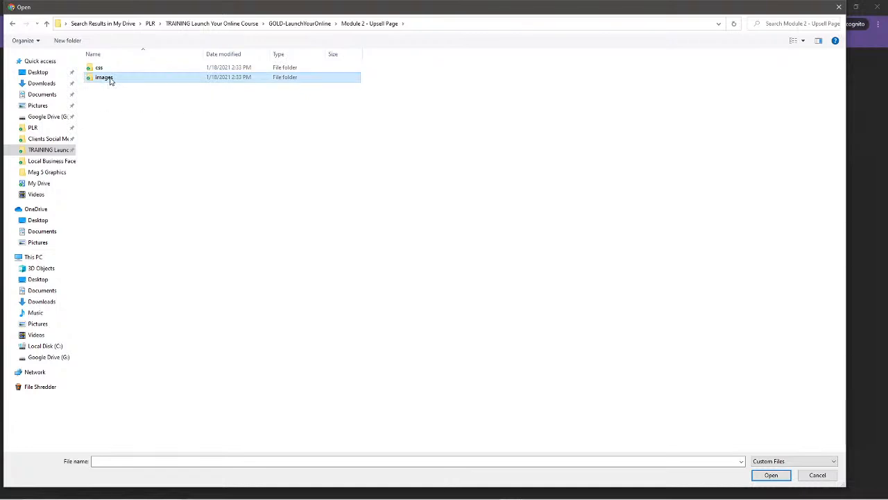
double_click(106, 78)
click(12, 23)
click(13, 23)
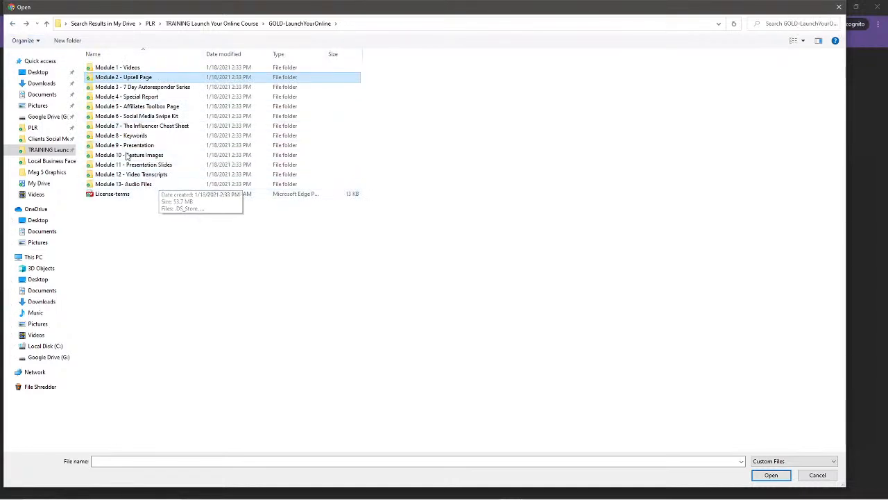
Step: Try to upload the LaunchYourOnlineCourse zip file from the TRAINING Launch Your Online Course folder
click(12, 24)
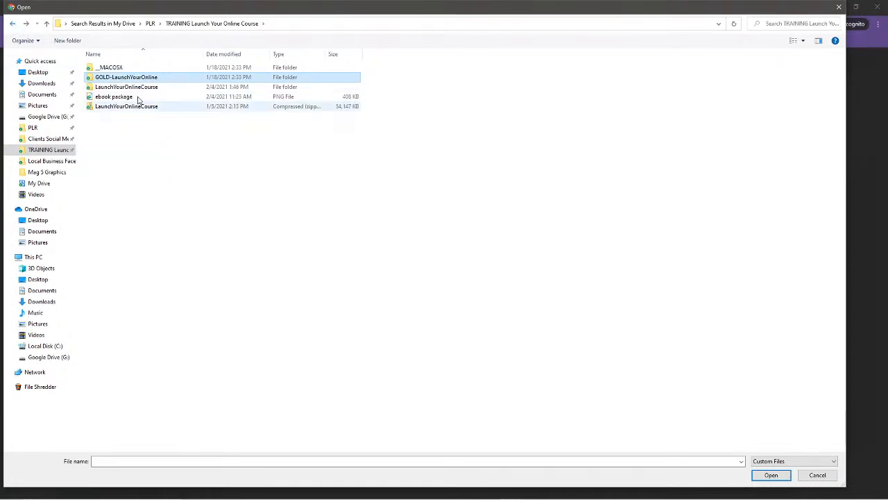
double_click(123, 107)
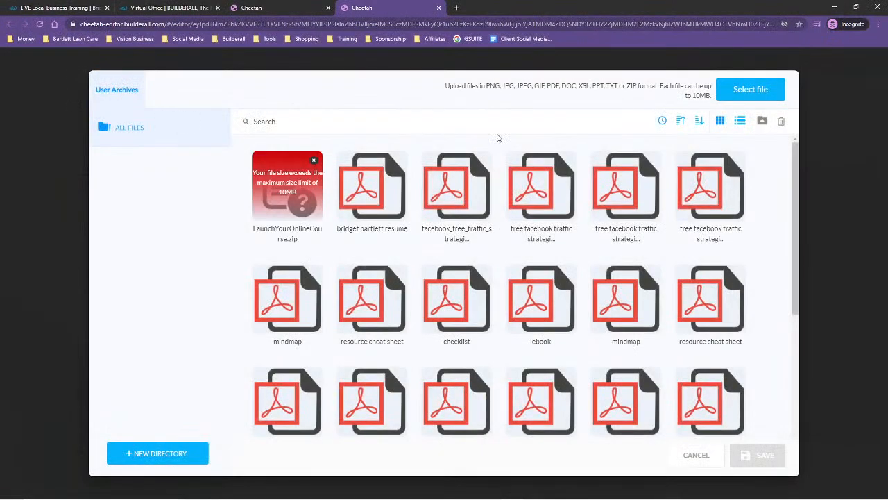
Step: Restart the file upload and check the 7 - Graphics folder inside LaunchYourOnlineCourse for the guide file
click(745, 93)
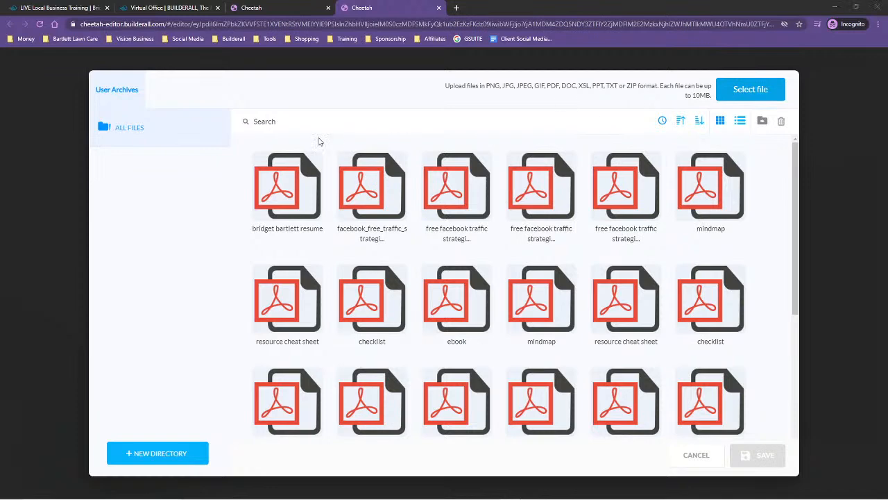
double_click(97, 87)
click(108, 78)
double_click(107, 78)
double_click(123, 127)
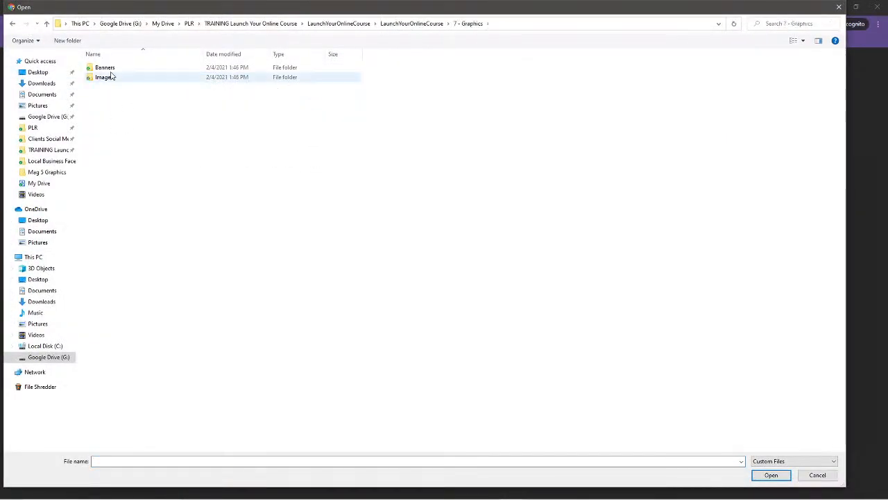
click(12, 26)
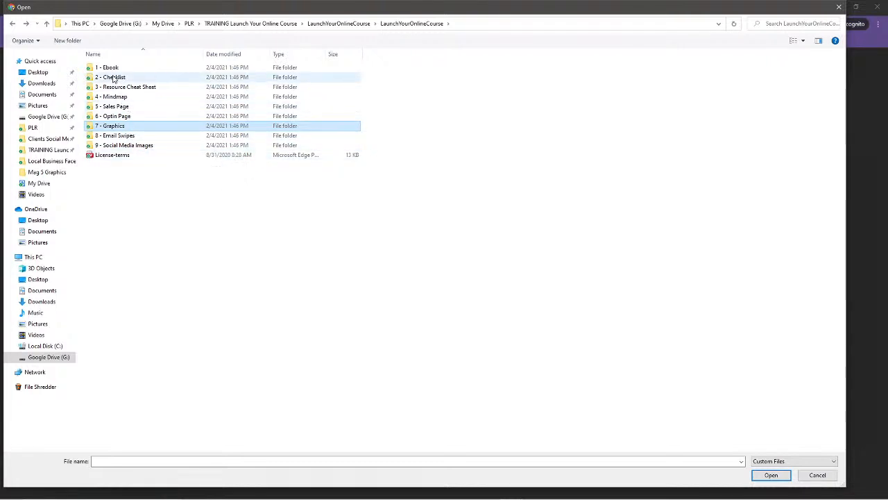
click(14, 24)
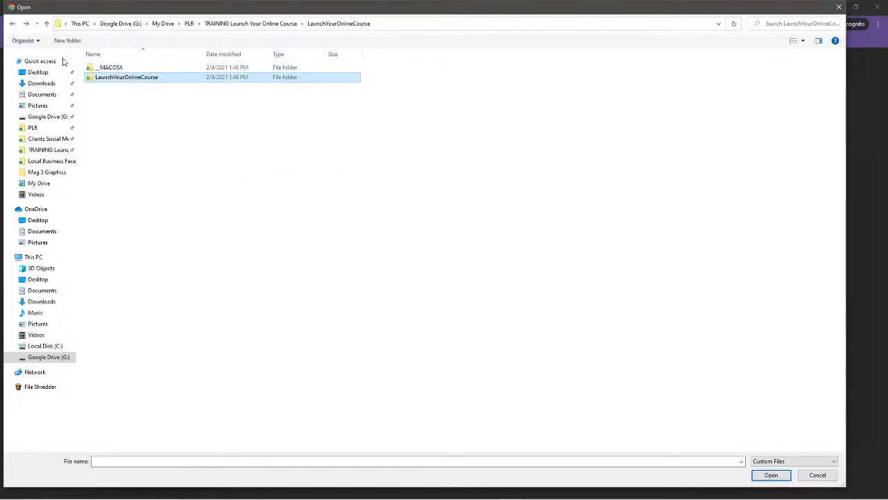
click(11, 24)
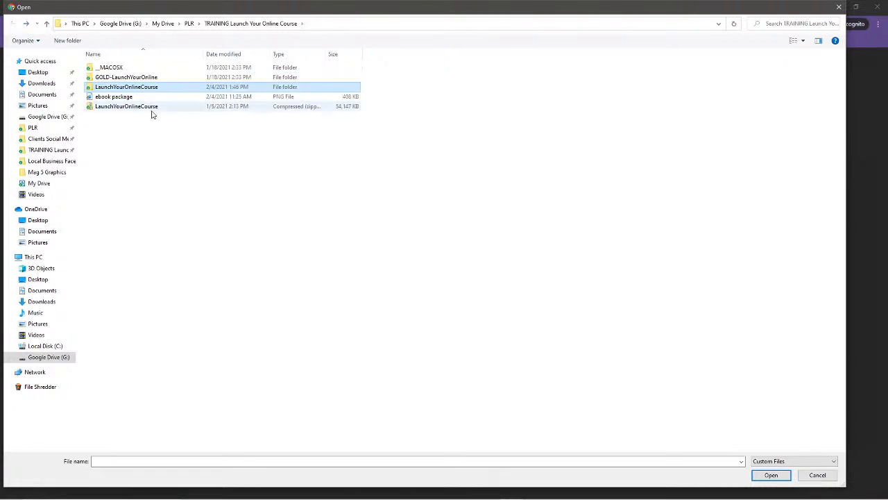
Step: Check the Module 4 - Special Report folder in GOLD-LaunchYourOnline for the guide file
double_click(125, 77)
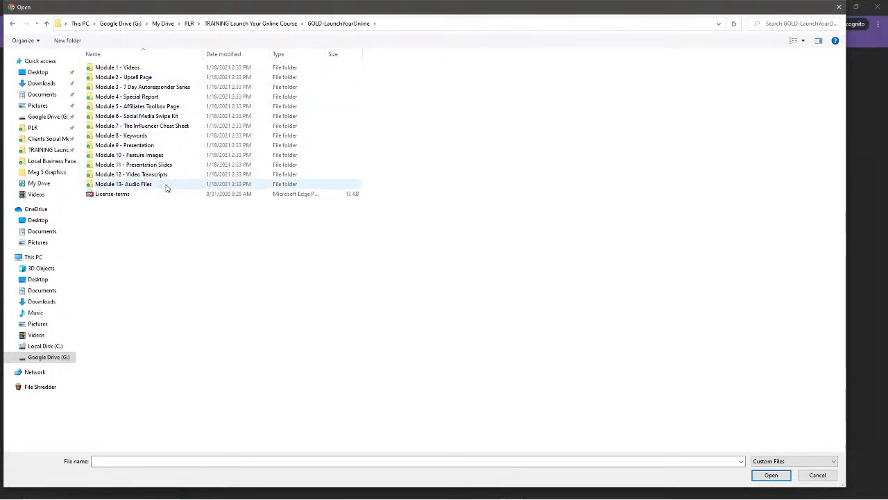
double_click(173, 99)
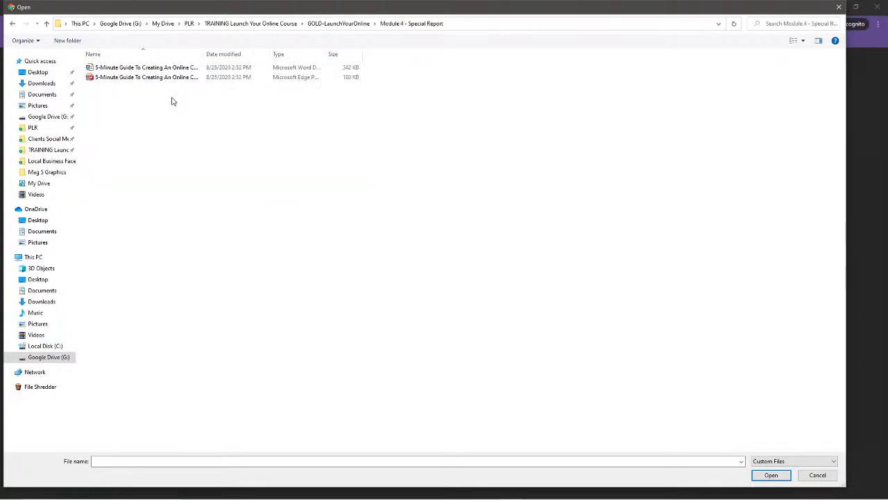
click(12, 24)
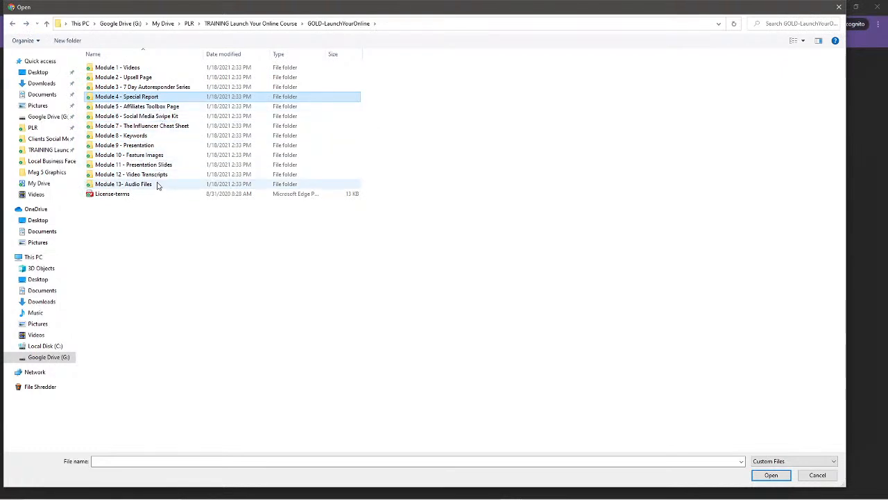
click(12, 24)
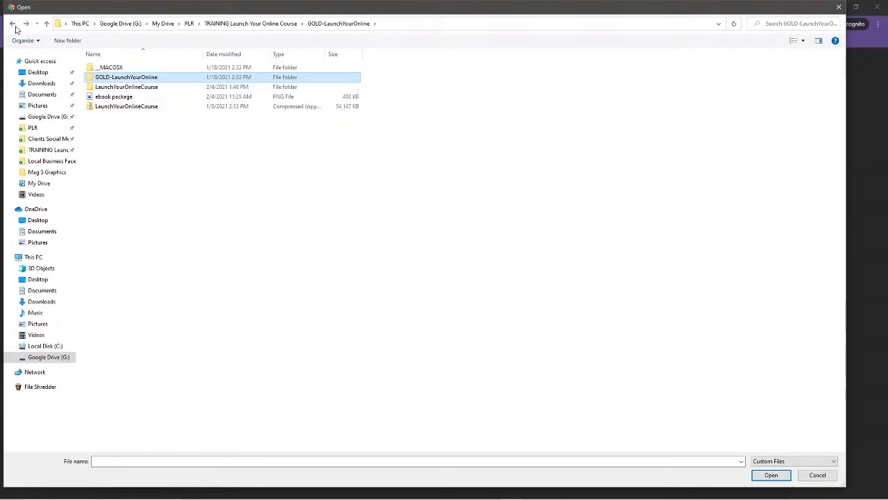
Step: Check the 5 - Sales Page images and the 1 - Ebook folder inside LaunchYourOnlineCourse for the guide file
double_click(121, 88)
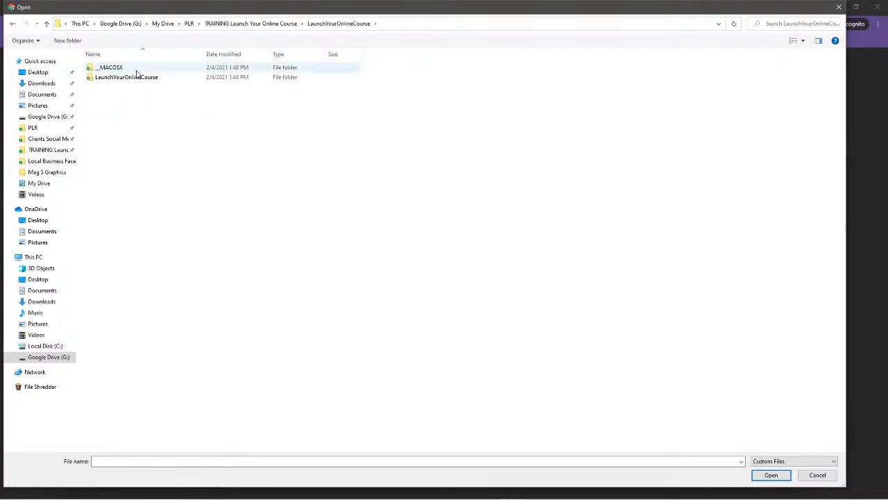
double_click(126, 77)
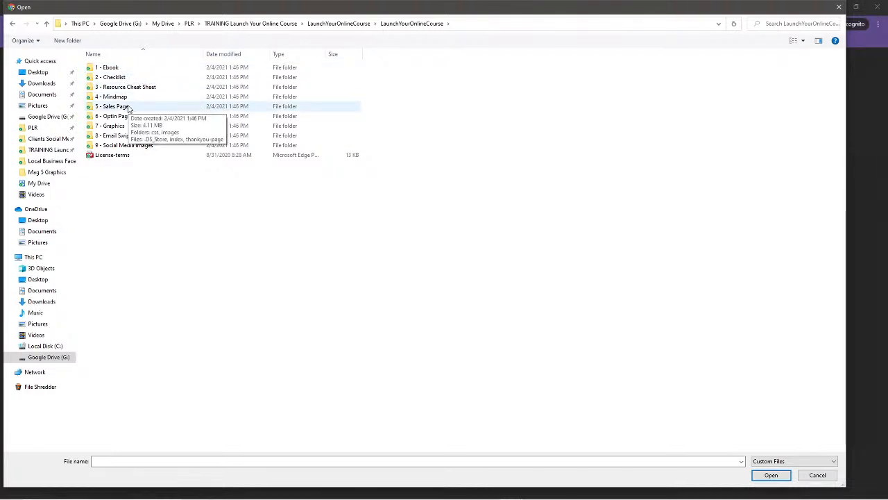
double_click(114, 106)
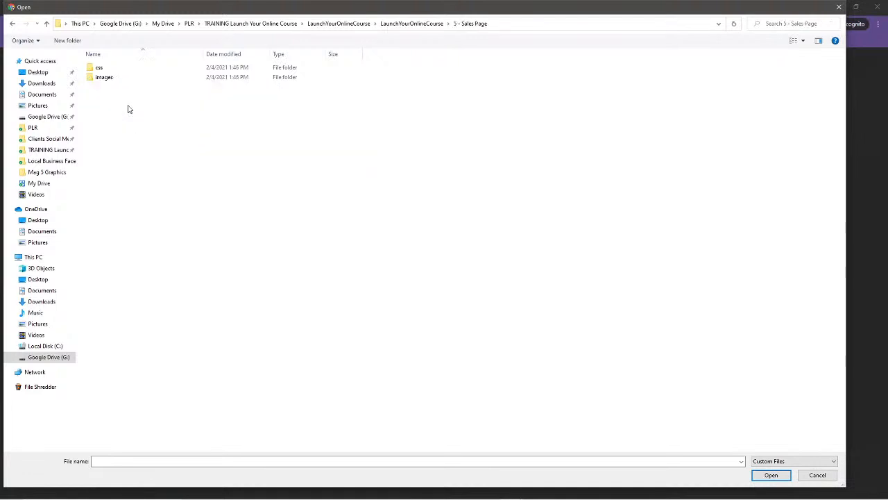
double_click(105, 78)
click(12, 24)
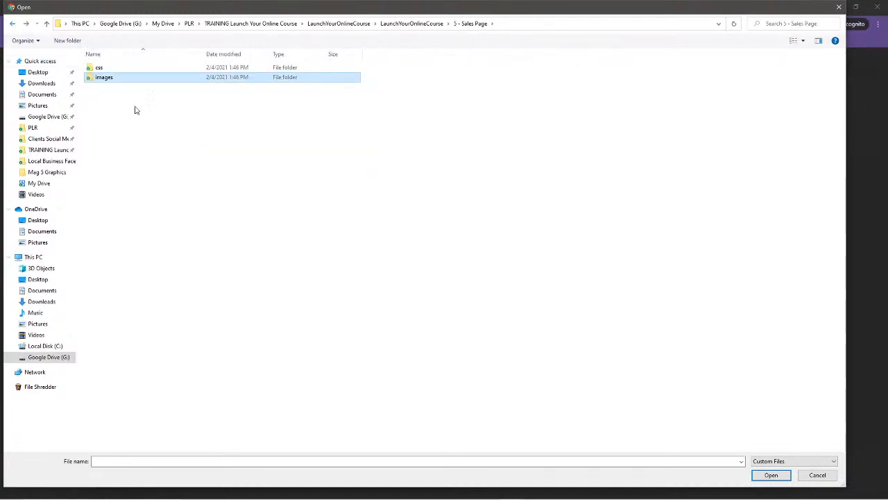
click(12, 25)
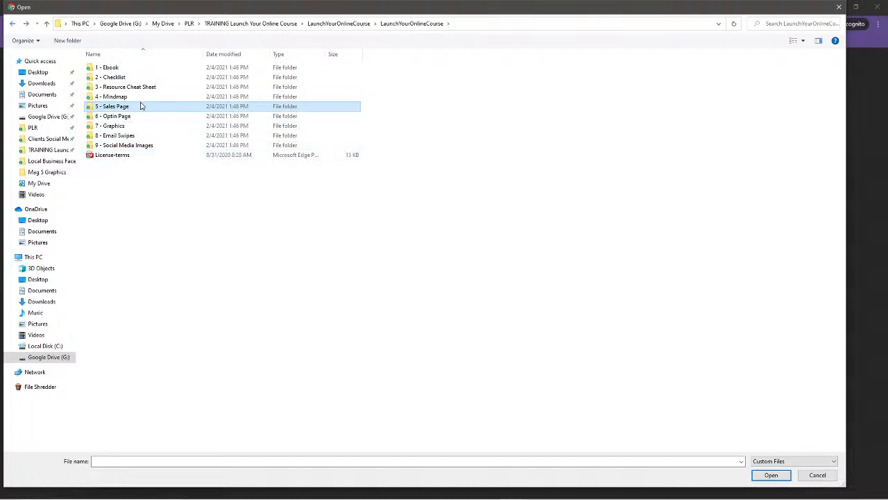
double_click(115, 68)
click(12, 25)
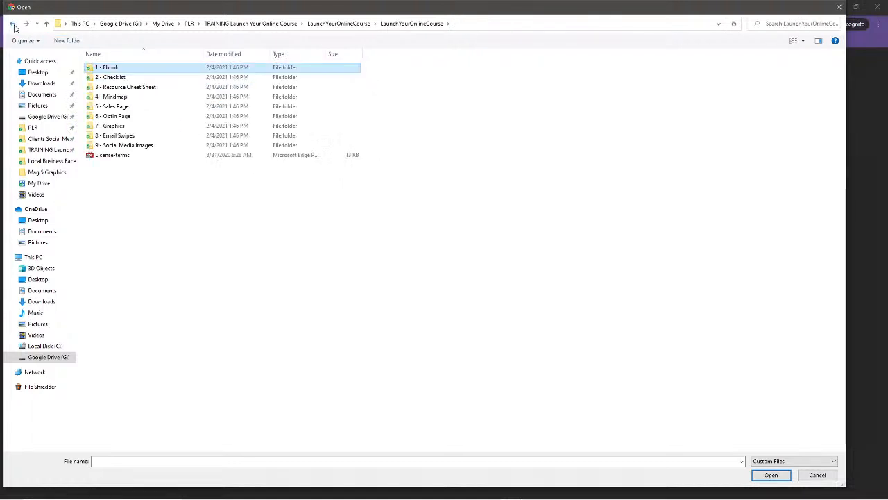
click(12, 24)
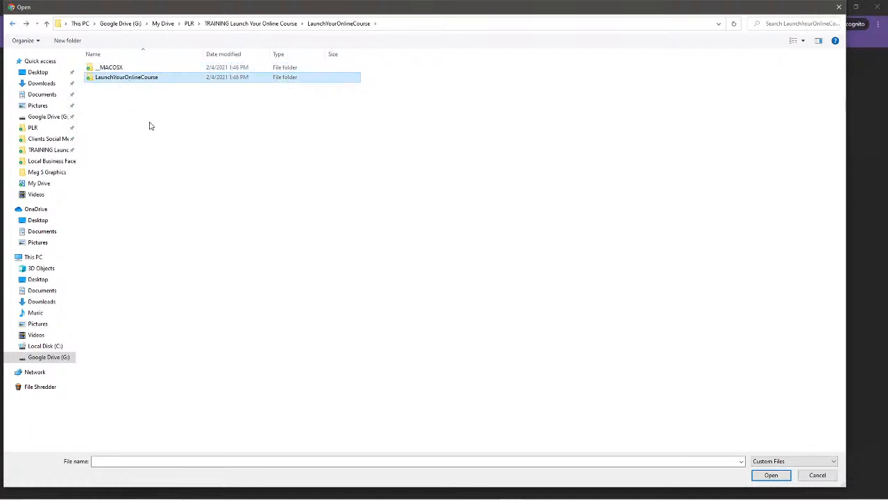
Step: Look through the GOLD-LaunchYourOnline and LaunchYourOnlineCourse folders for the guide file, and cancel the upload
click(12, 25)
double_click(122, 77)
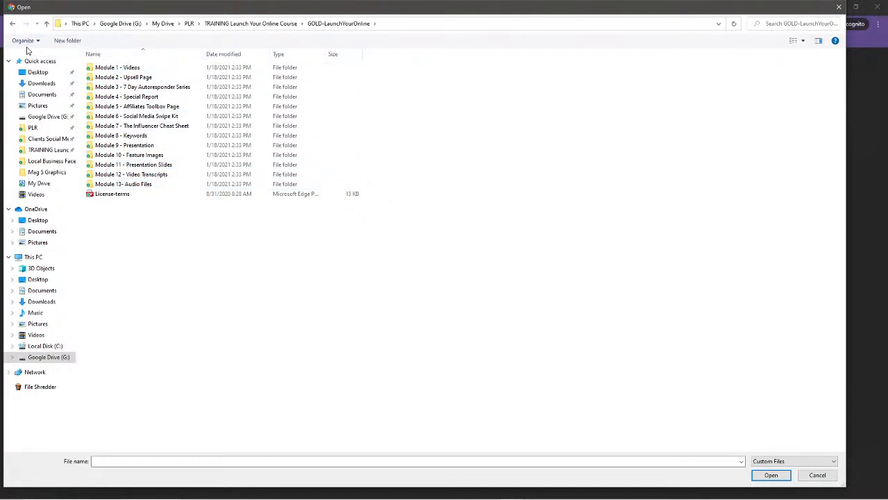
click(12, 26)
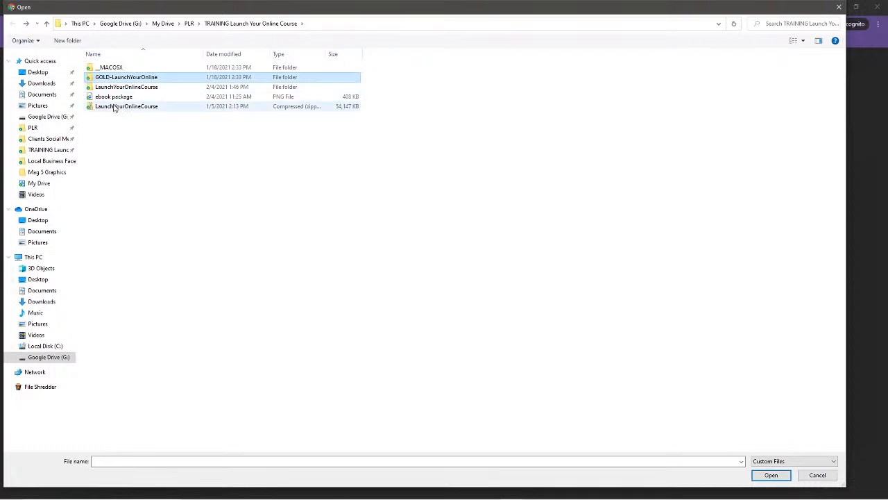
double_click(134, 90)
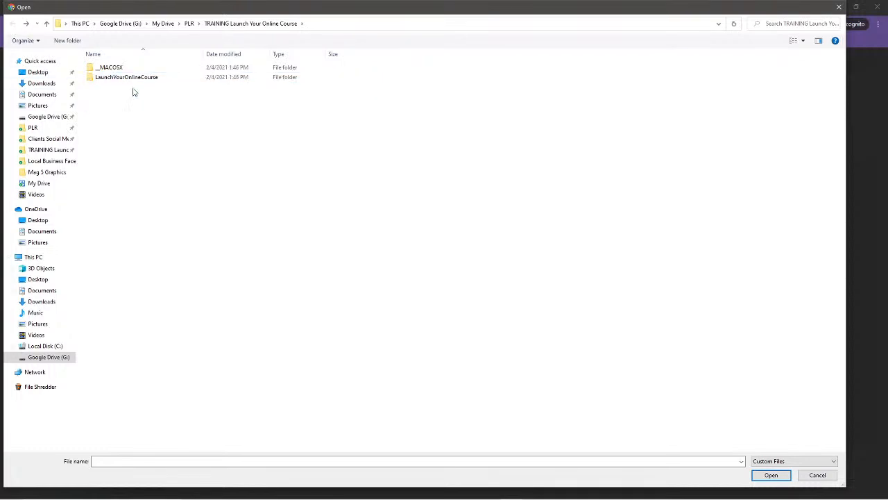
double_click(121, 79)
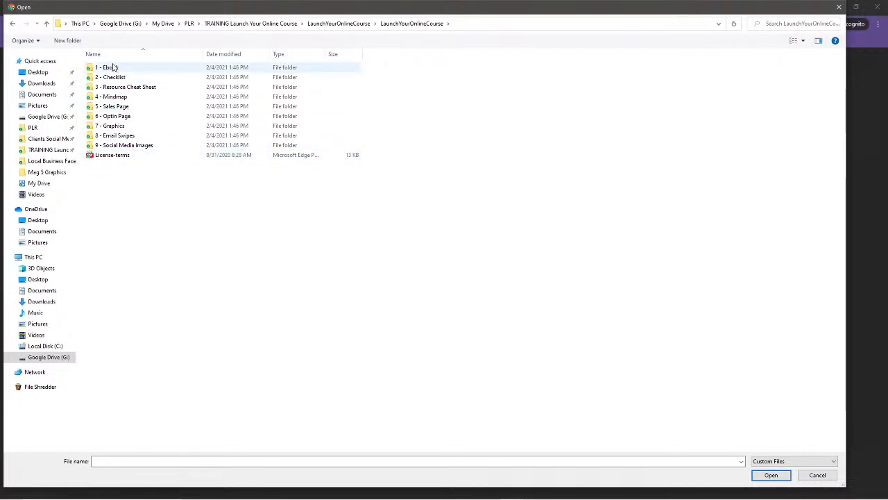
click(13, 25)
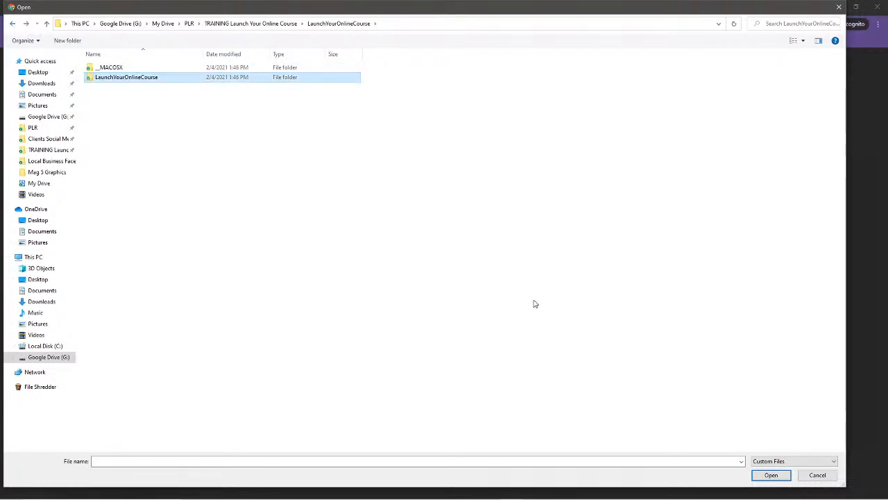
click(817, 475)
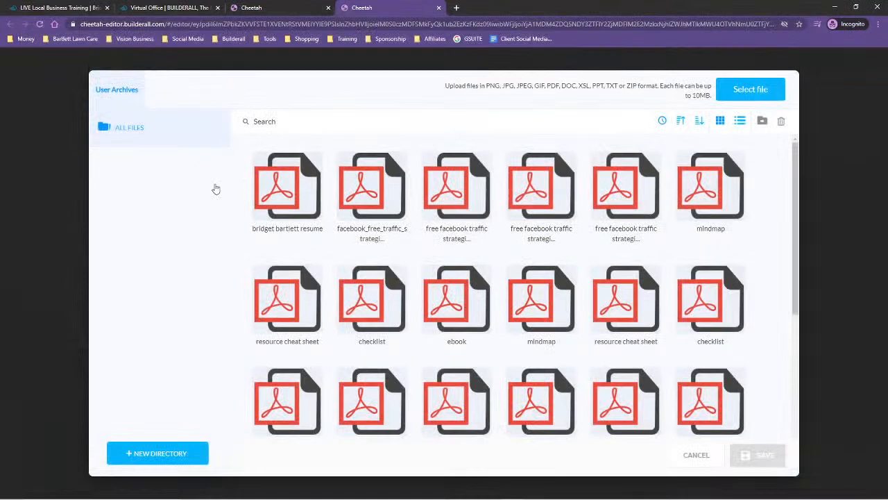
Step: Set the existing facebook_free_traffic_strategies PDF as the ACCESS NOW button's download file and apply the link
mouse_move(276, 208)
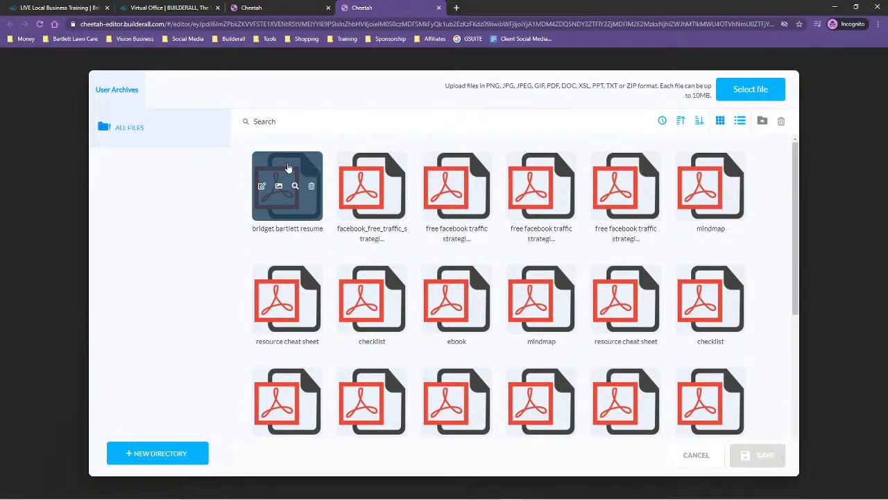
click(375, 168)
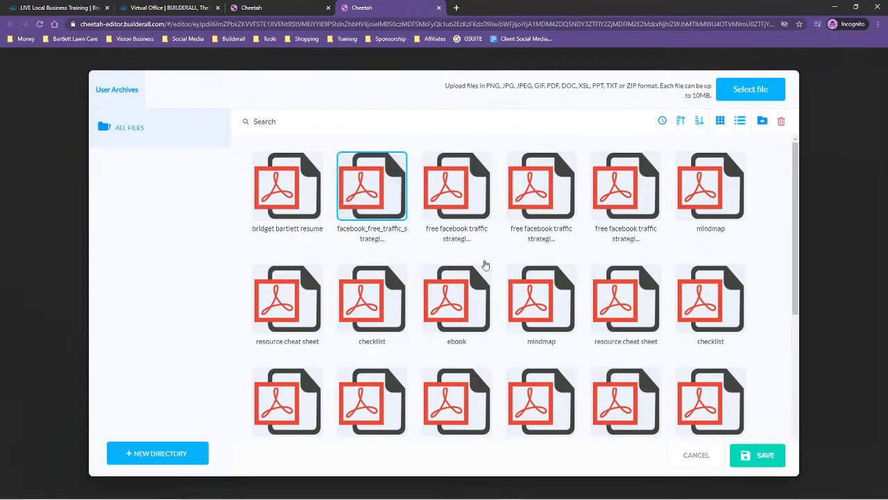
click(755, 456)
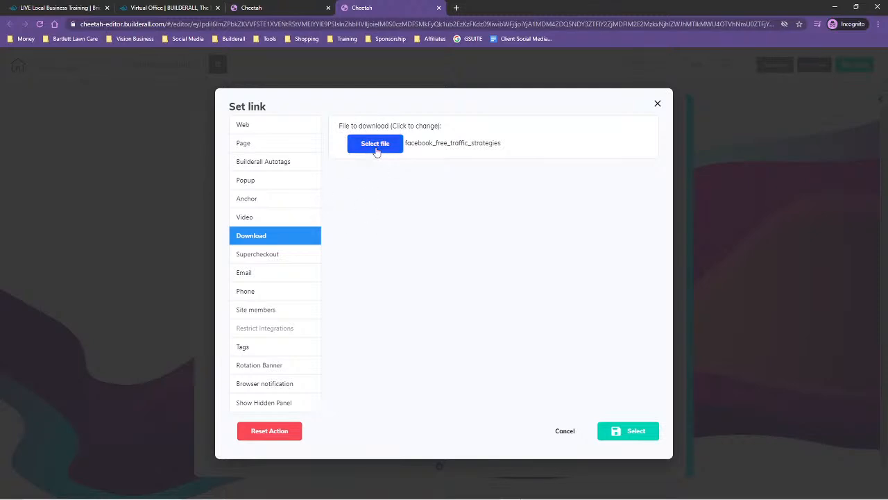
click(631, 432)
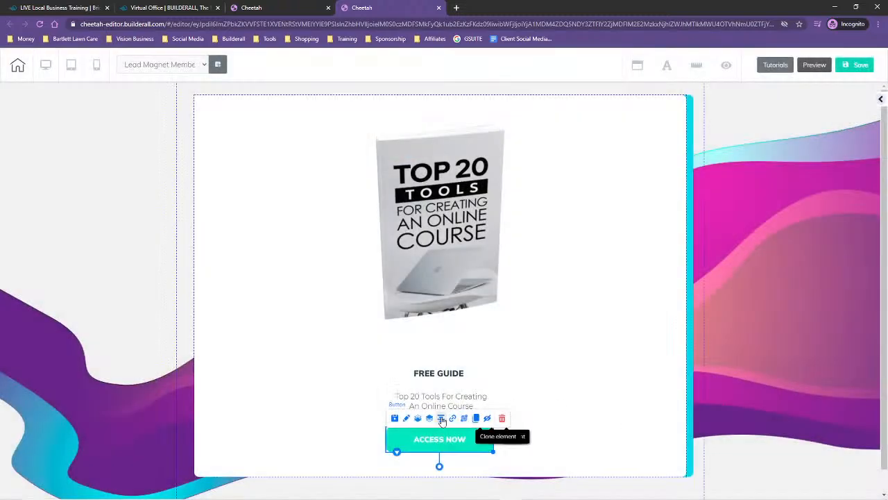
Step: Save the Lead Magnet Members page and publish the site
click(862, 64)
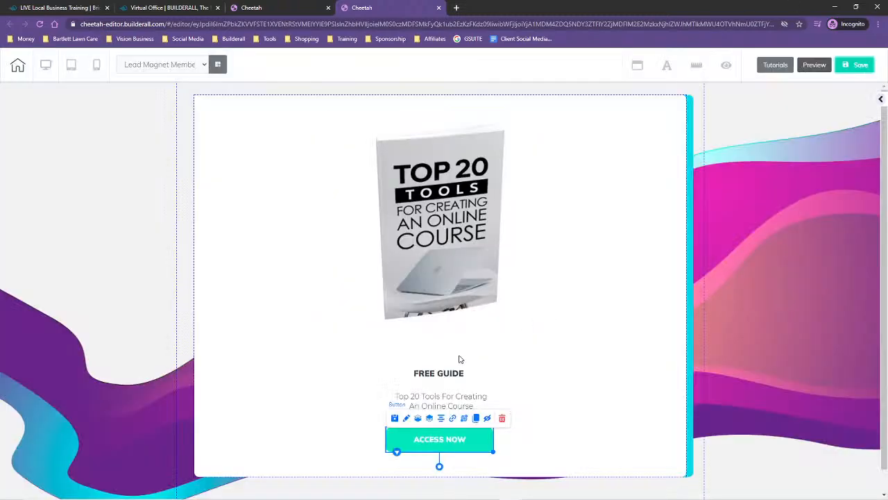
key(ctrl+s)
click(502, 312)
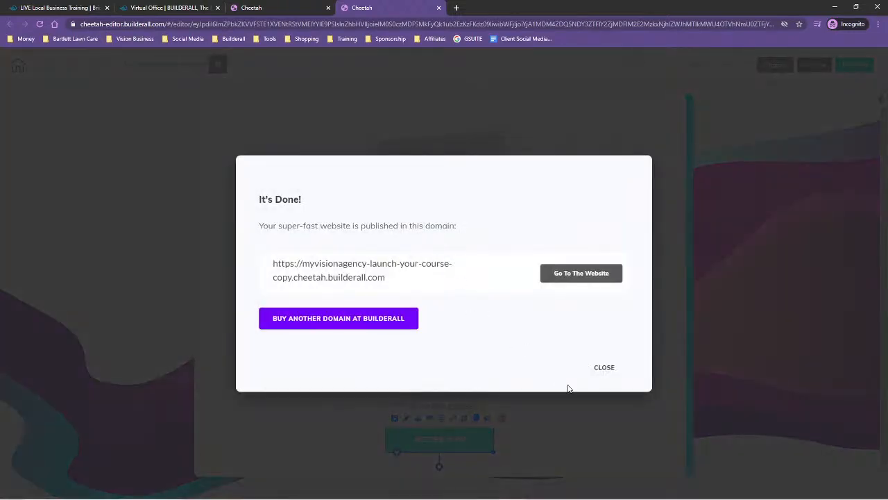
click(605, 367)
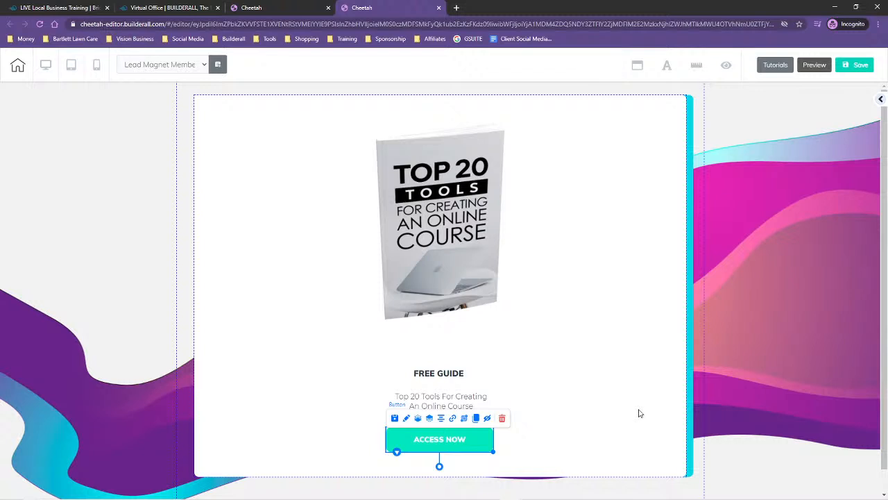
Step: Rearrange the Free Guide box with the book image on the left and the heading, description and ACCESS NOW button stacked on the right
drag(458, 251, 332, 298)
drag(452, 373, 551, 188)
drag(450, 406, 553, 226)
drag(435, 447, 539, 274)
Step: Shorten the Free Guide box from its lower edge and align the book image and ACCESS NOW button within it
click(438, 452)
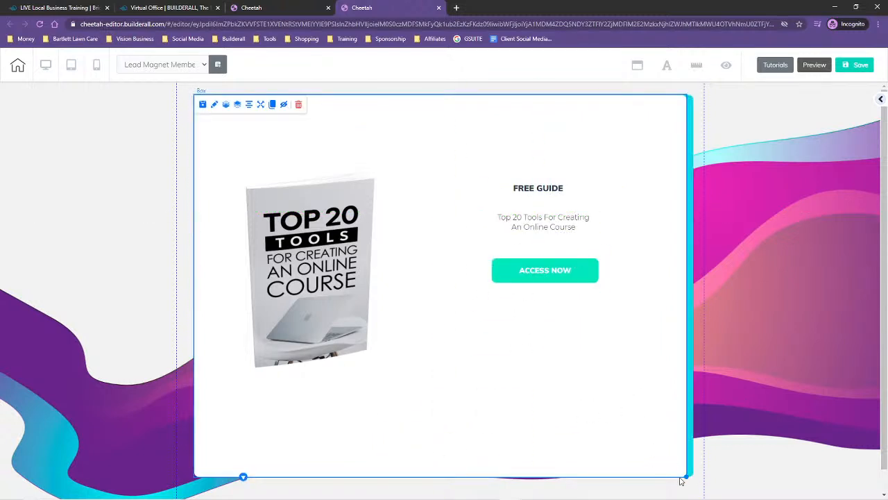
drag(684, 477, 692, 391)
click(307, 235)
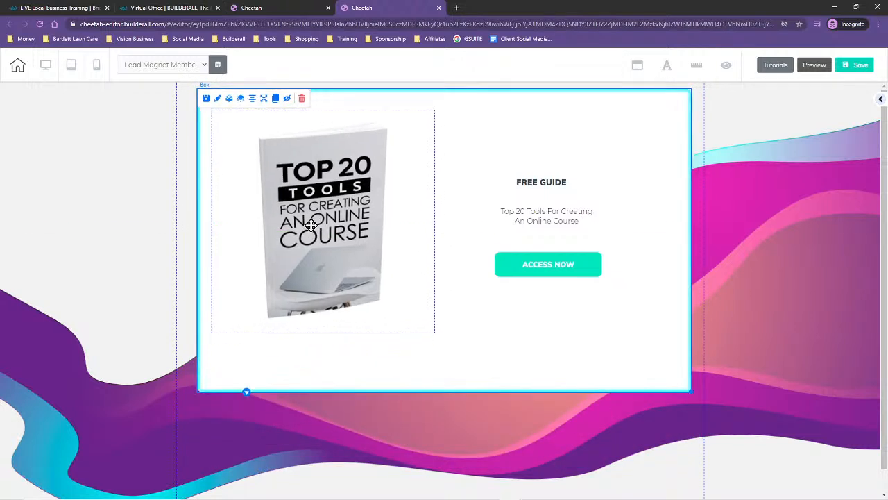
drag(551, 275, 549, 271)
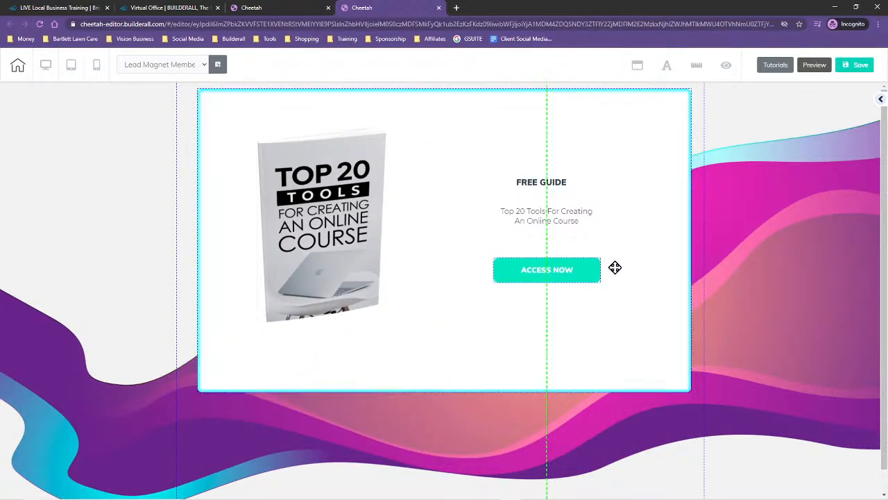
click(618, 269)
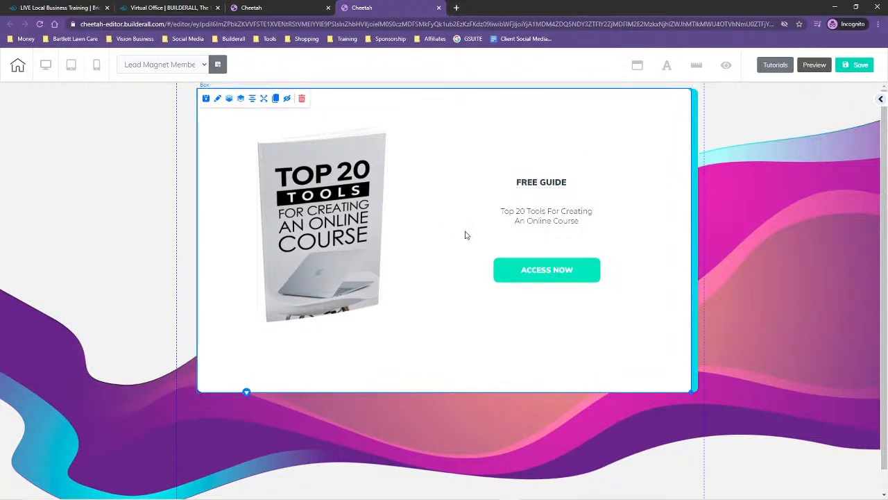
Step: Save the rearranged Free Guide layout and publish the site again
click(854, 67)
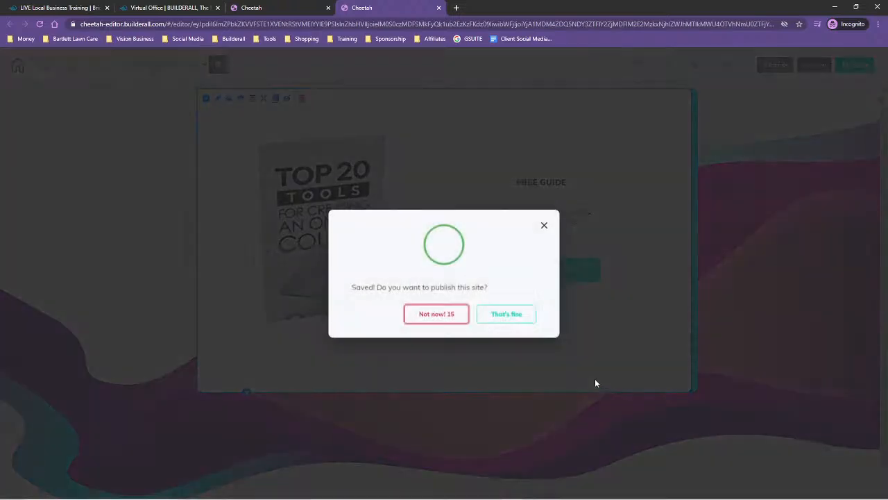
click(519, 317)
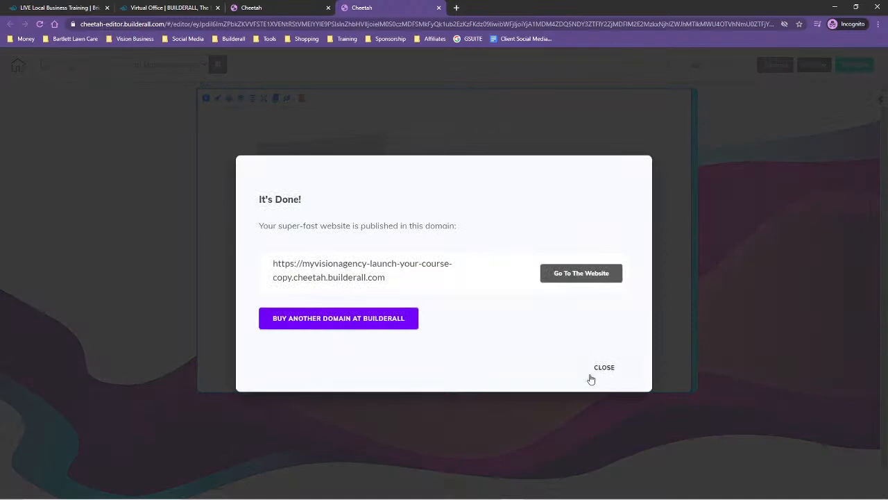
click(605, 367)
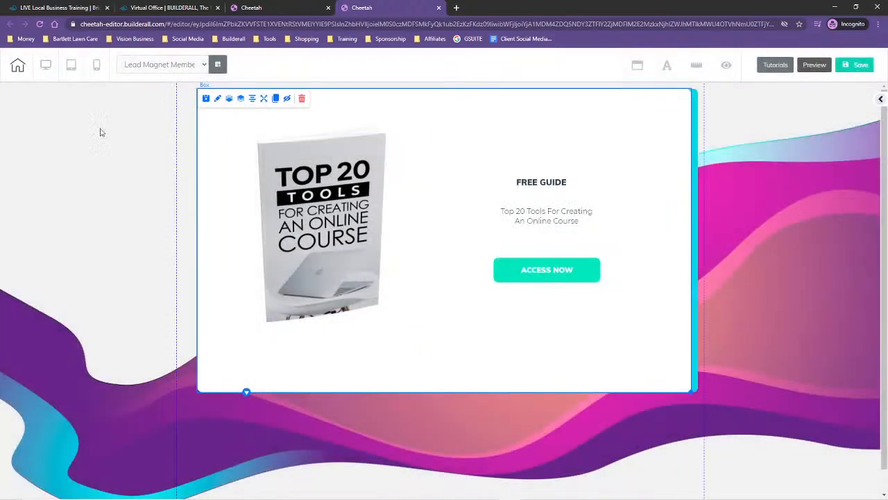
Step: Switch to the Front End Offer Members page, saving the current page's changes before leaving
click(154, 65)
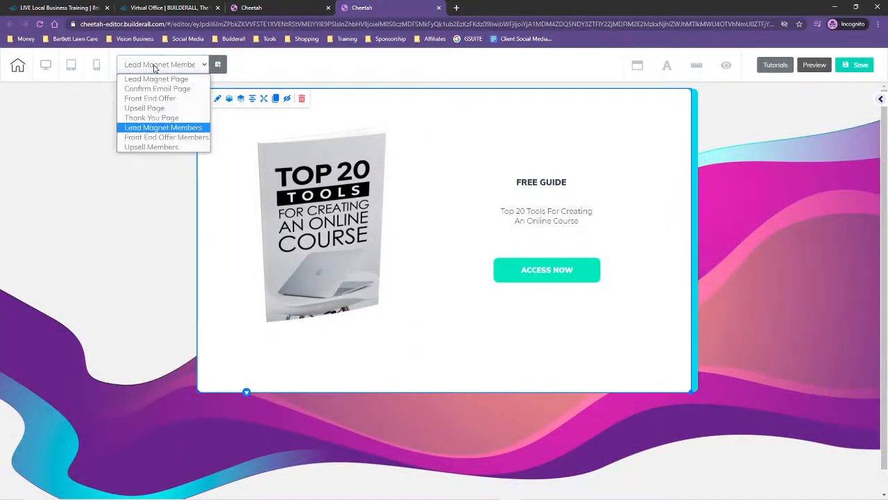
click(141, 138)
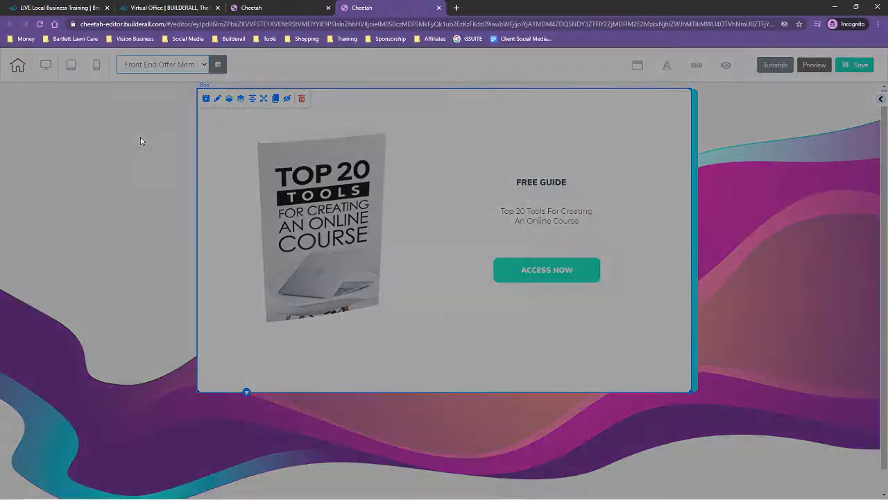
click(483, 290)
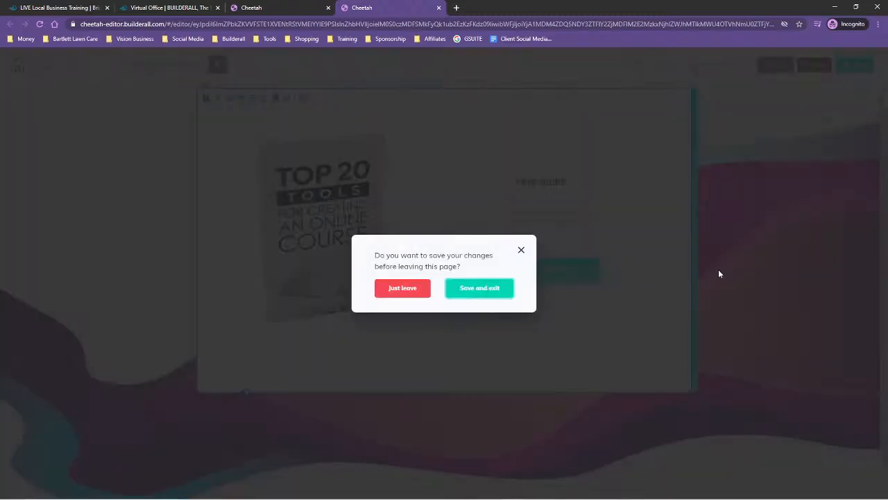
click(482, 290)
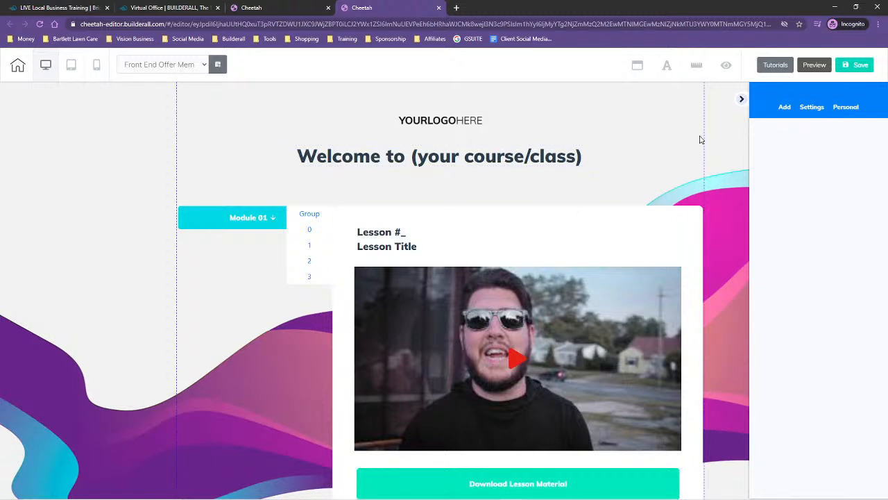
Step: Add the saved Thank you Panel from the personal panels to the Front End Offer Members page
click(848, 109)
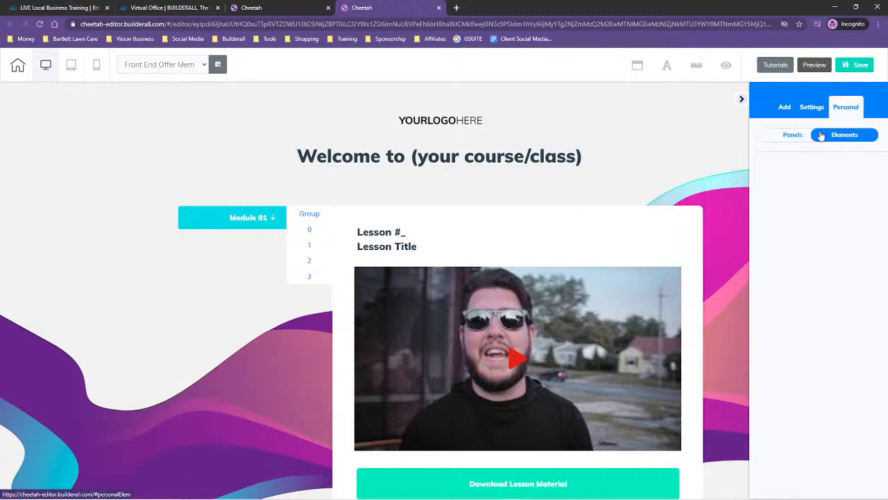
click(786, 136)
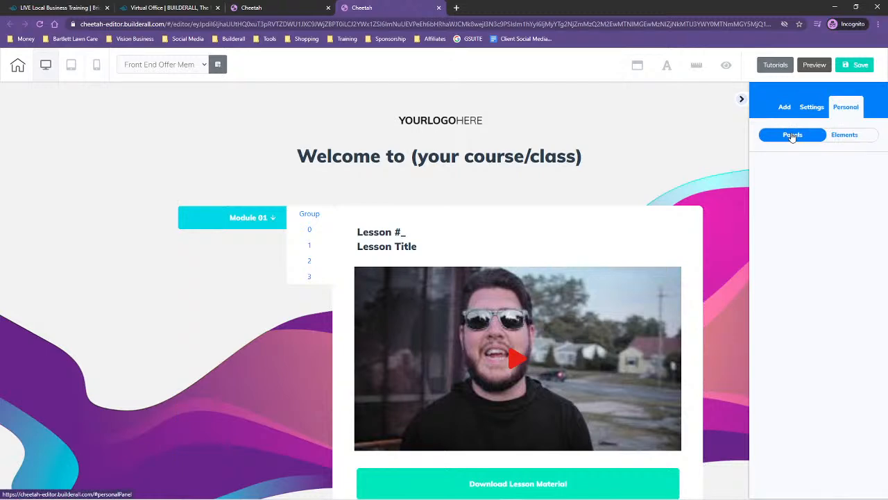
click(775, 170)
scroll(798, 285, down, 10)
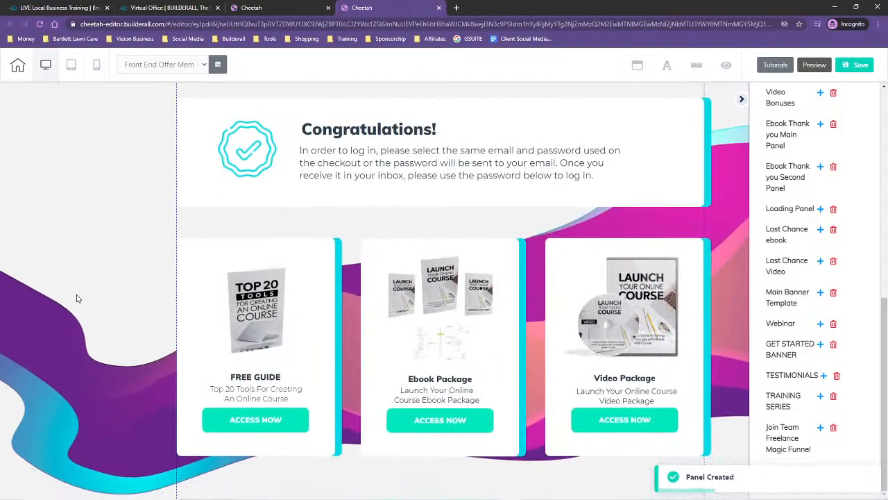
Step: Delete the template's "Welcome to (your course/class)" lesson panel from the page
scroll(39, 276, up, 10)
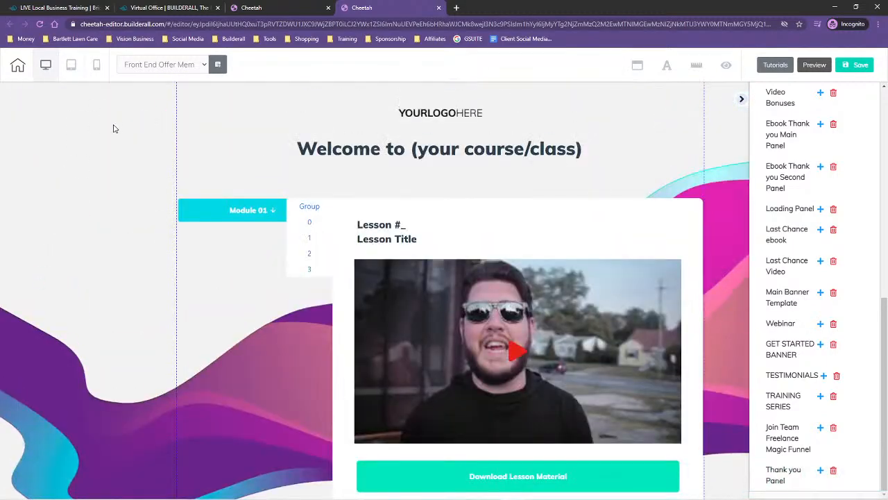
click(168, 138)
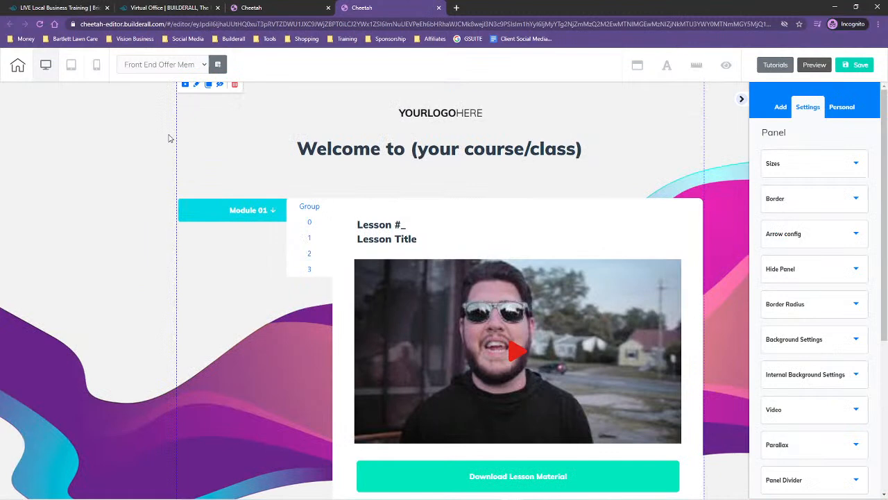
click(234, 85)
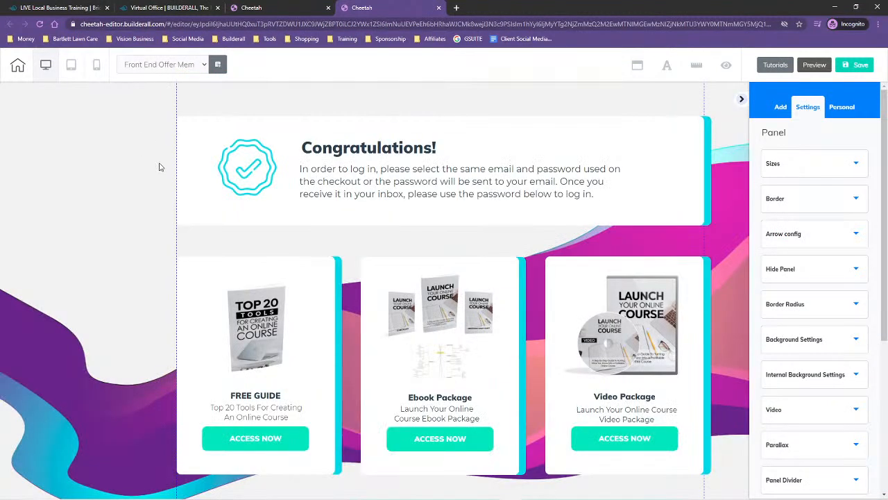
Step: Delete the Free Guide and Video Package boxes, keeping only the Ebook Package box below the Congratulations banner
click(336, 273)
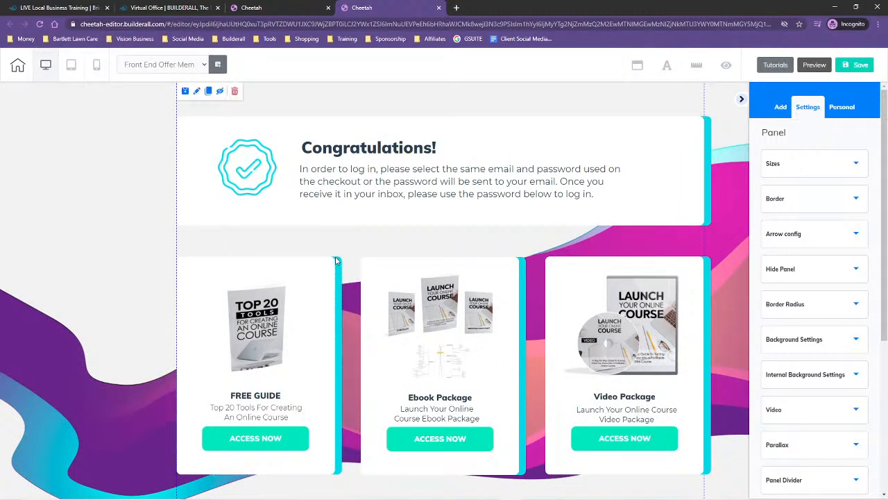
click(333, 269)
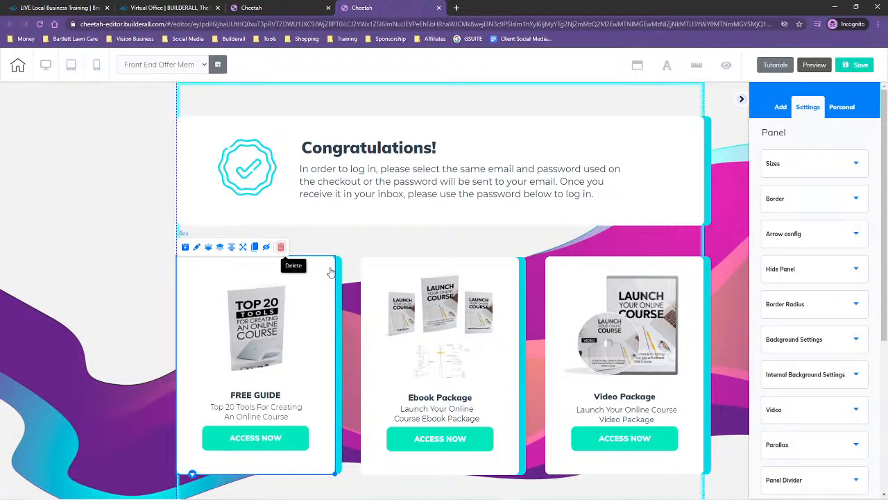
click(280, 247)
click(502, 300)
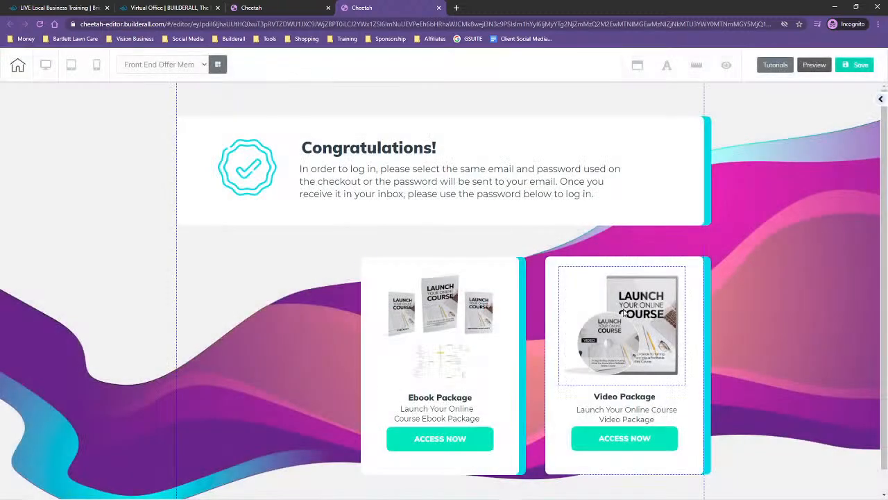
click(703, 265)
click(650, 248)
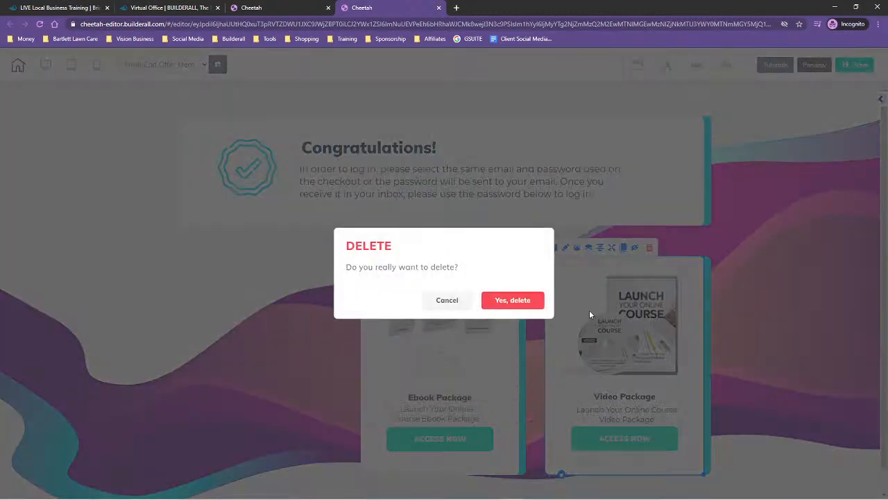
click(513, 300)
Step: Delete the Congratulations banner box from the Front End Offer Members page
click(487, 142)
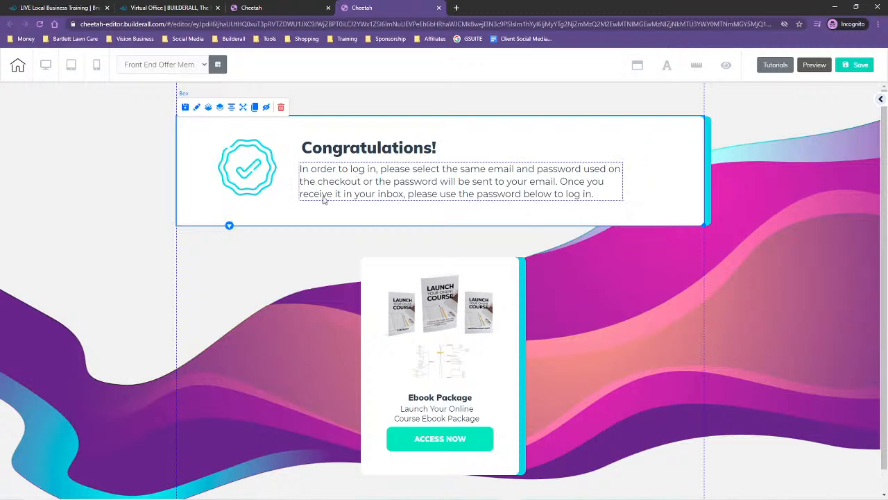
click(281, 107)
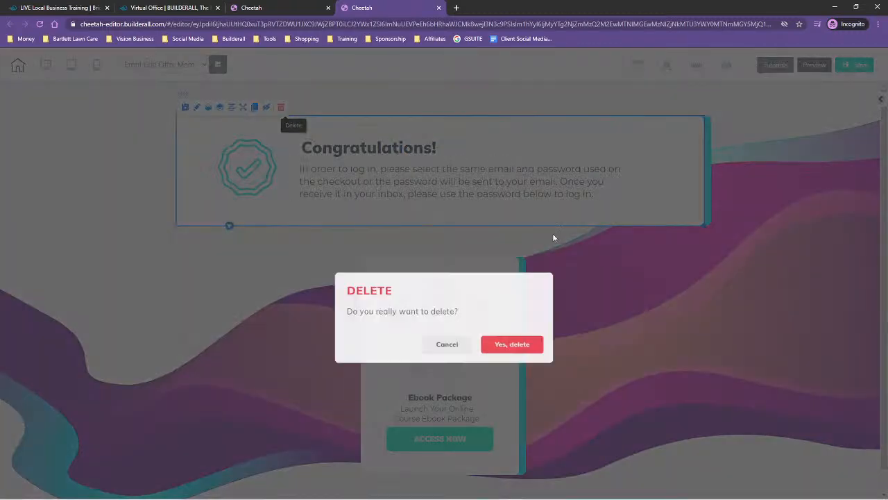
click(517, 300)
Step: Move the Ebook Package box to the page's top, enlarge it, and spread its heading, description and ACCESS NOW button down its right half
drag(509, 313, 352, 160)
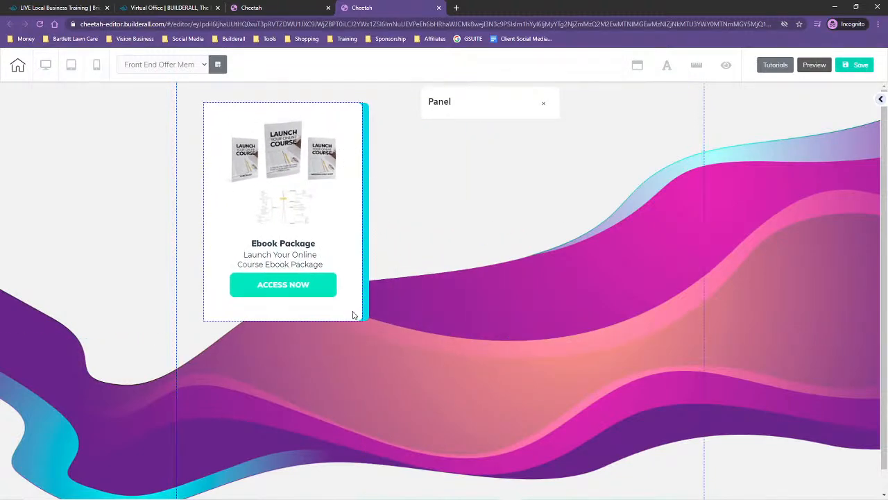
drag(360, 320, 668, 469)
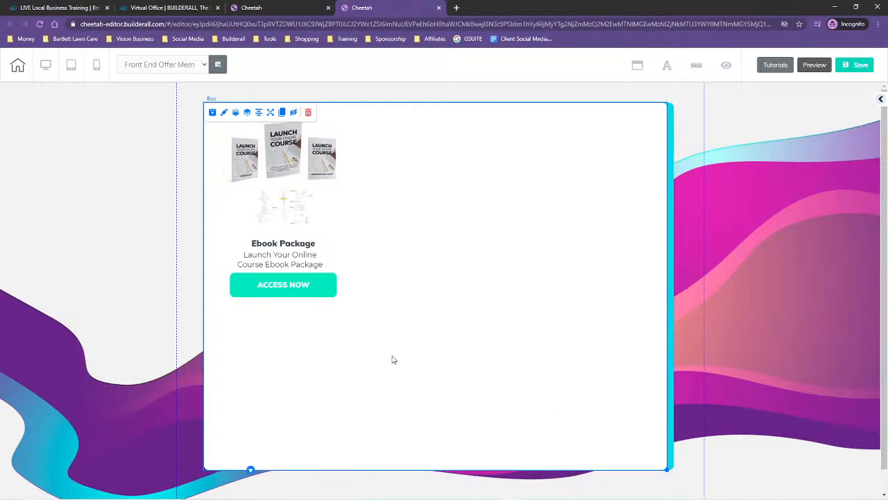
drag(281, 286, 563, 319)
drag(287, 248, 563, 273)
drag(299, 245, 567, 230)
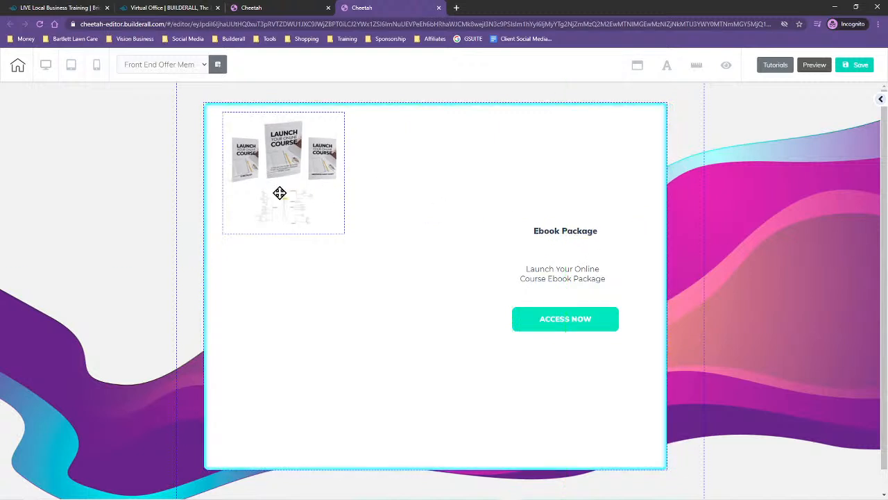
Step: Enlarge the ebook bundle image and position it to fill the left half of the Ebook Package box
click(298, 201)
drag(345, 233, 465, 414)
drag(283, 198, 286, 228)
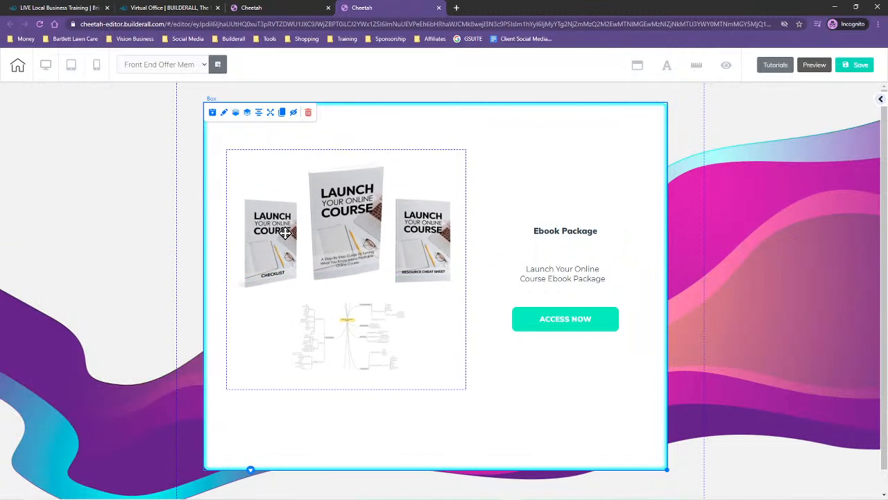
click(403, 342)
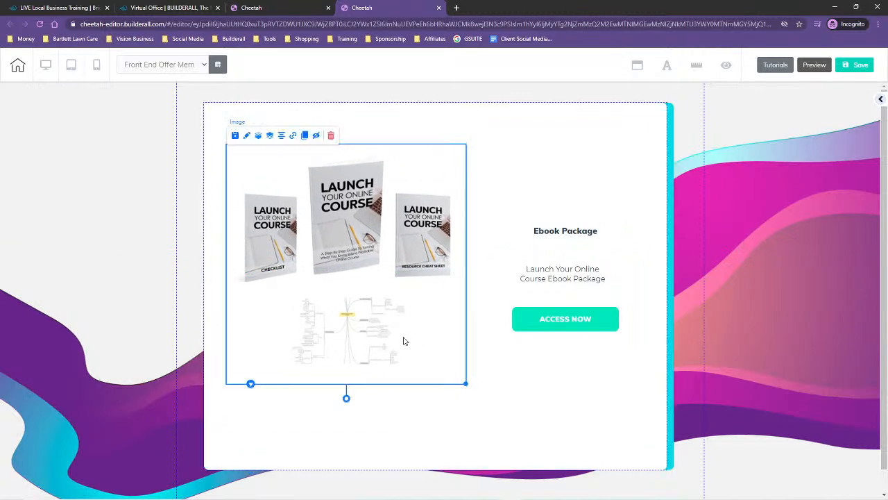
drag(466, 383, 496, 419)
drag(336, 279, 323, 276)
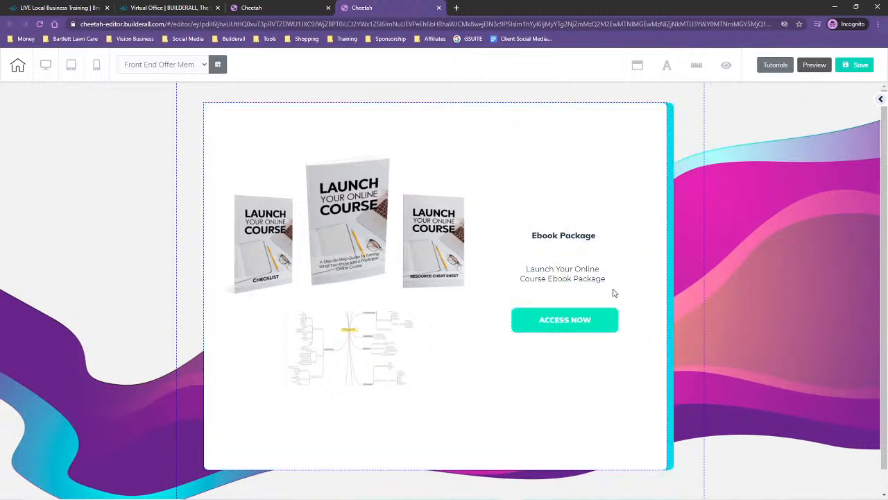
Step: Switch to File Explorer and browse from TRAINING Launch Your Online Course into the inner LaunchYourOnlineCourse folder to check its contents
click(581, 322)
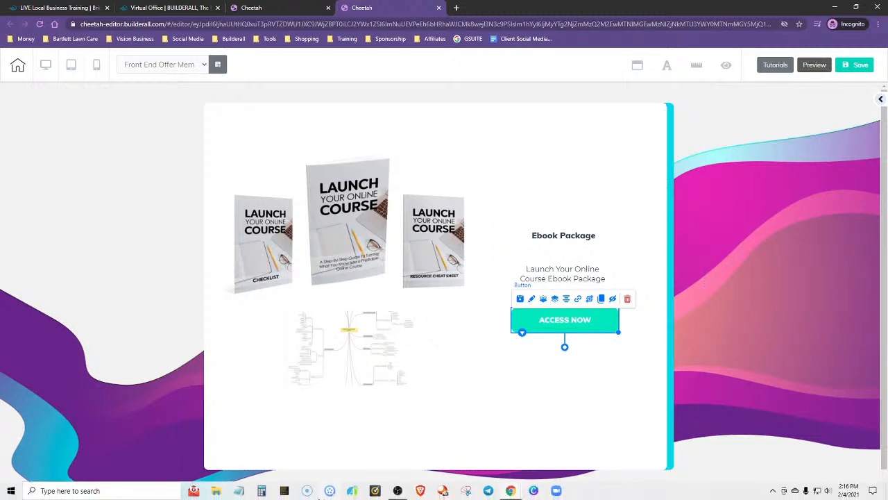
click(217, 490)
drag(706, 69, 289, 54)
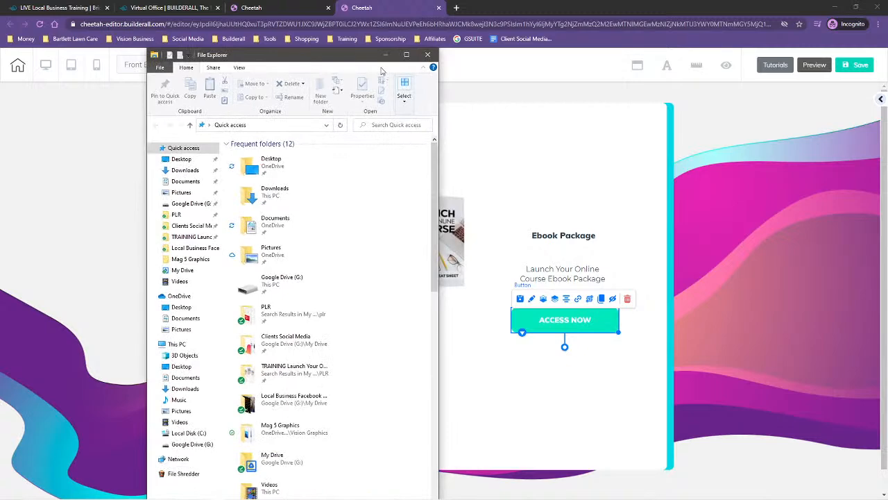
click(410, 55)
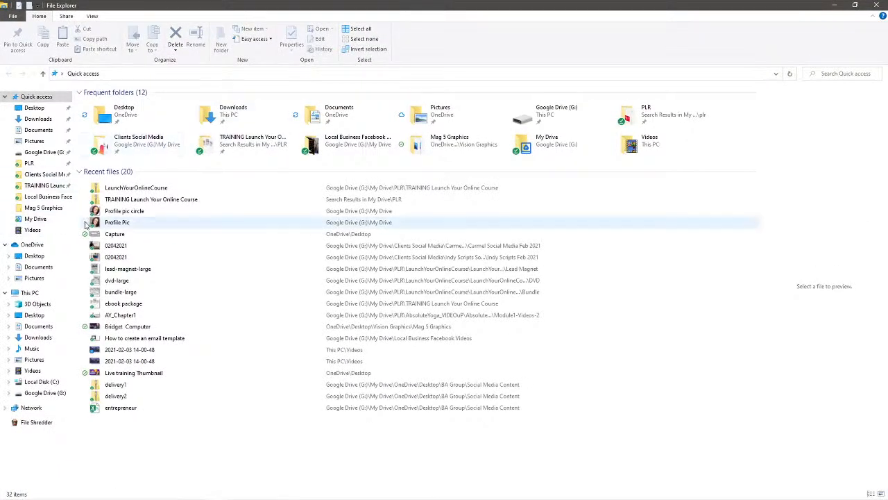
click(38, 186)
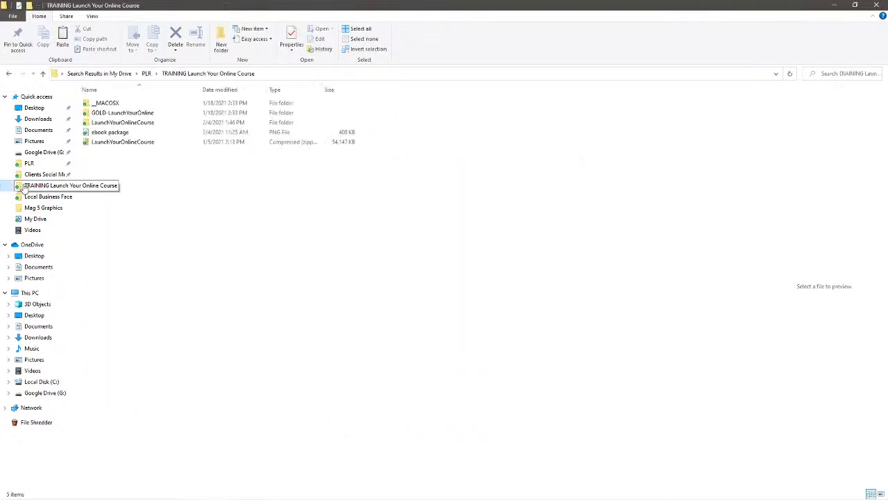
double_click(133, 123)
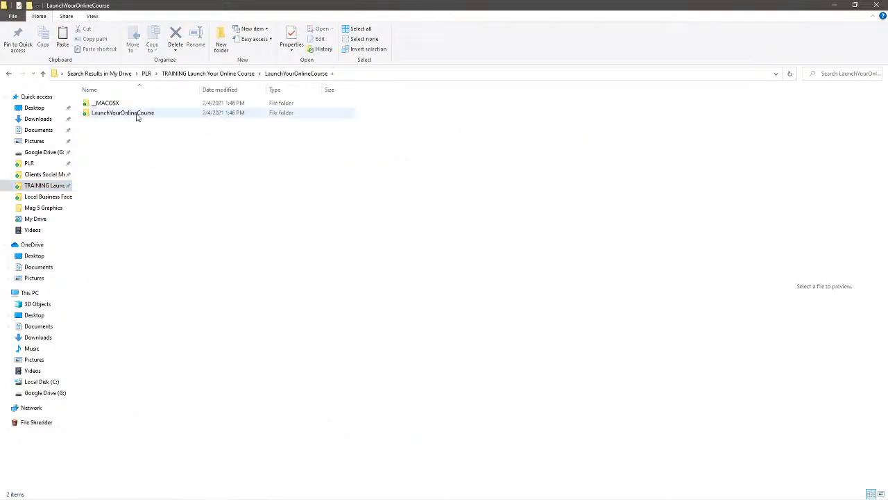
click(137, 115)
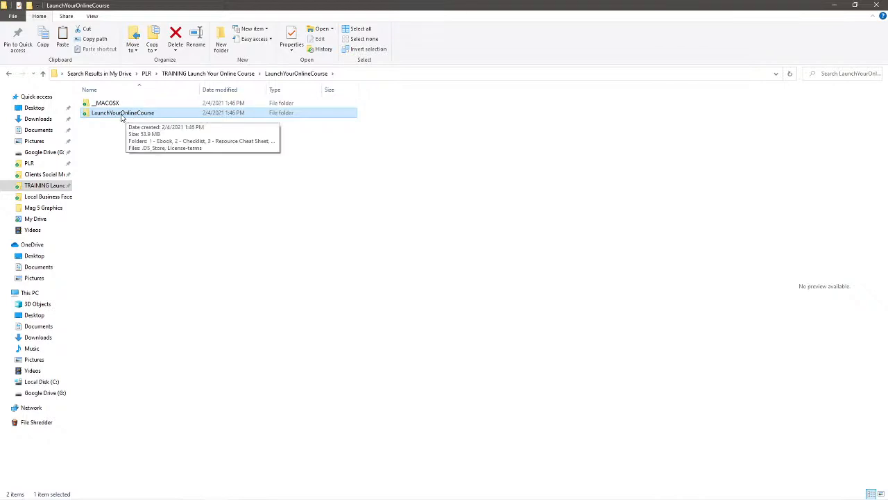
double_click(146, 116)
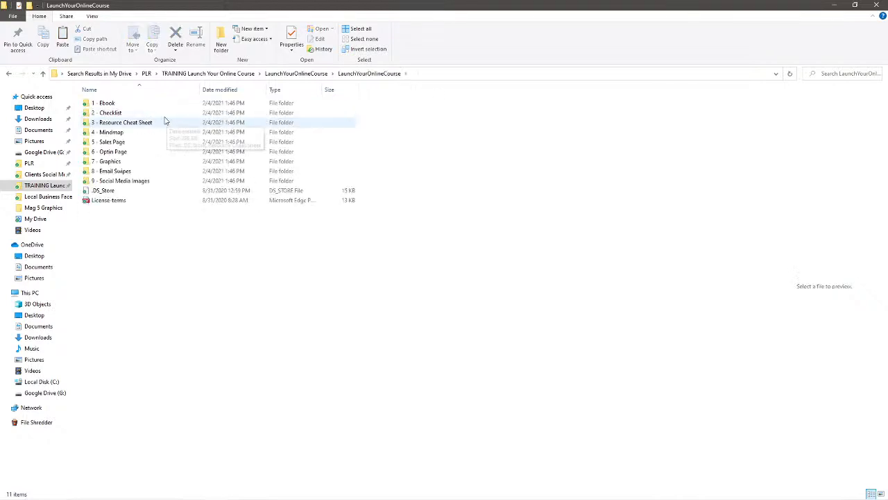
Step: Go back one level and open the inner LaunchYourOnlineCourse folder in Google Drive, maximizing the browser window
click(8, 75)
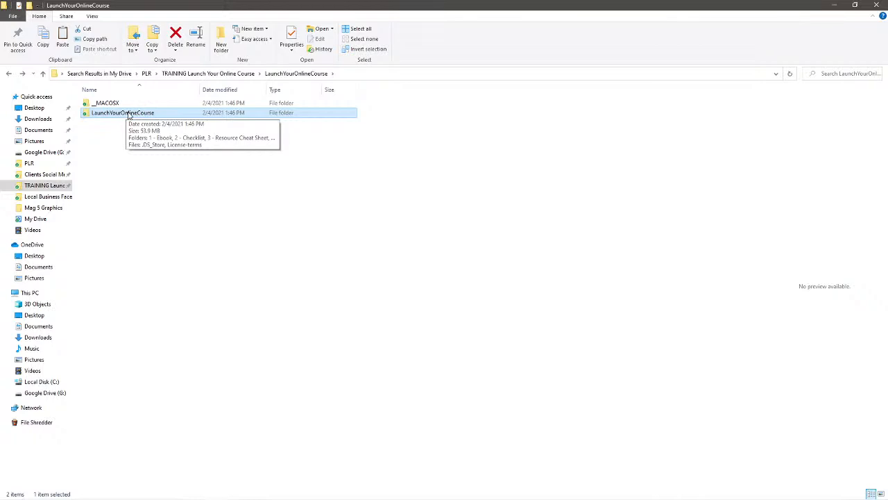
click(129, 115)
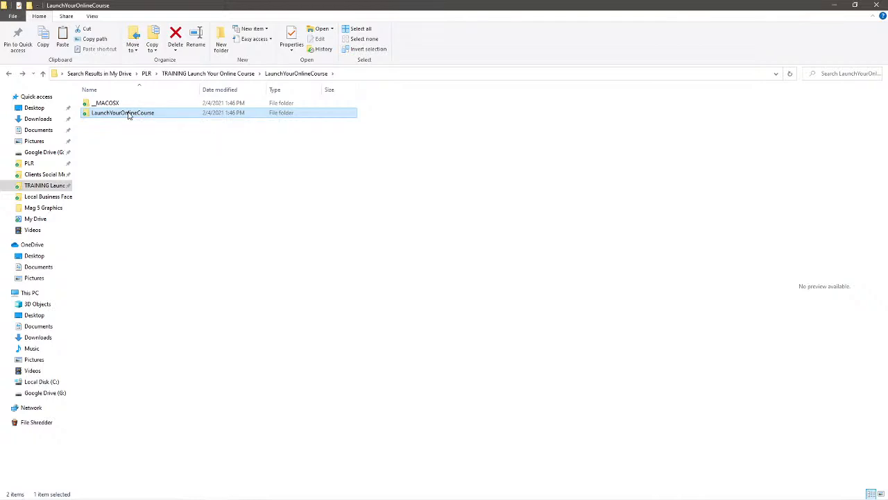
click(180, 117)
right_click(179, 117)
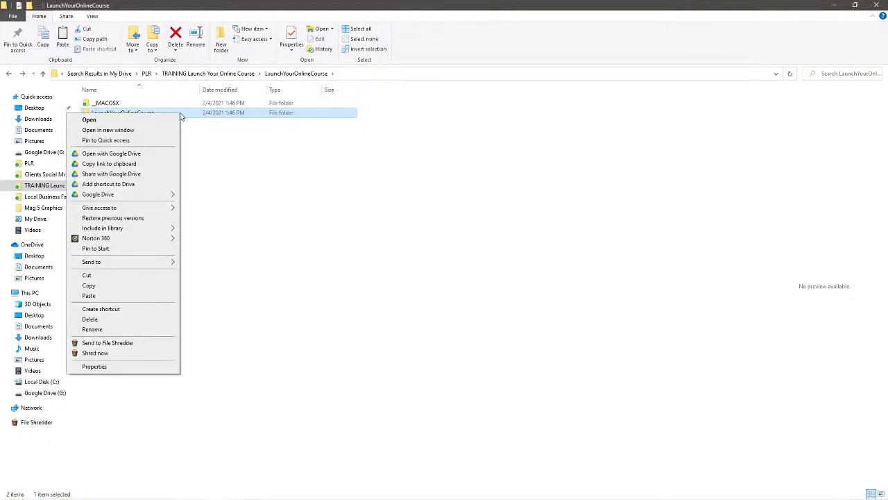
click(114, 156)
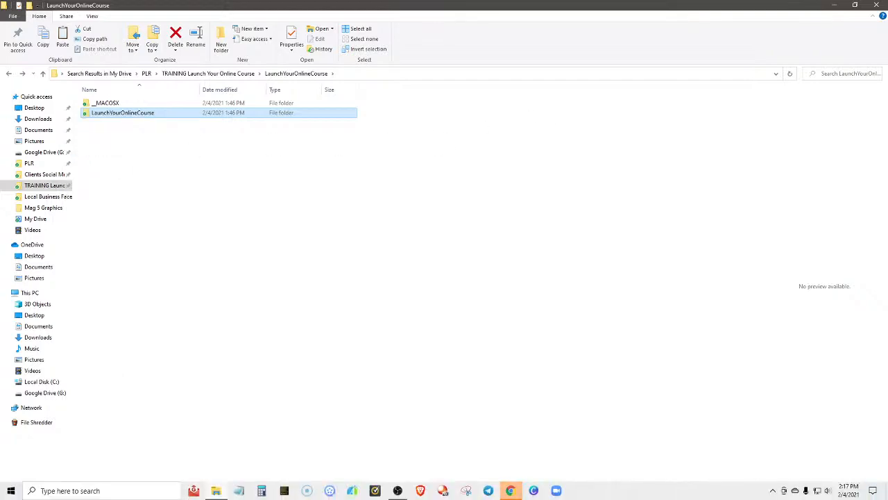
drag(887, 14, 446, 39)
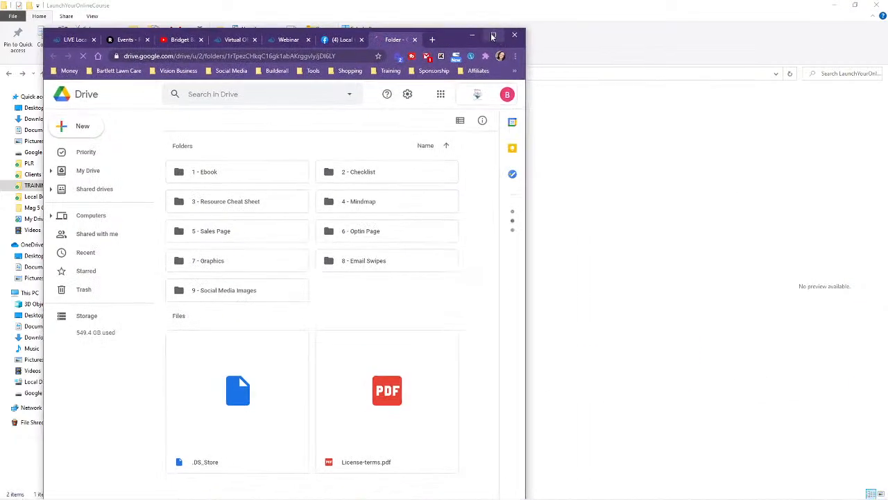
click(493, 35)
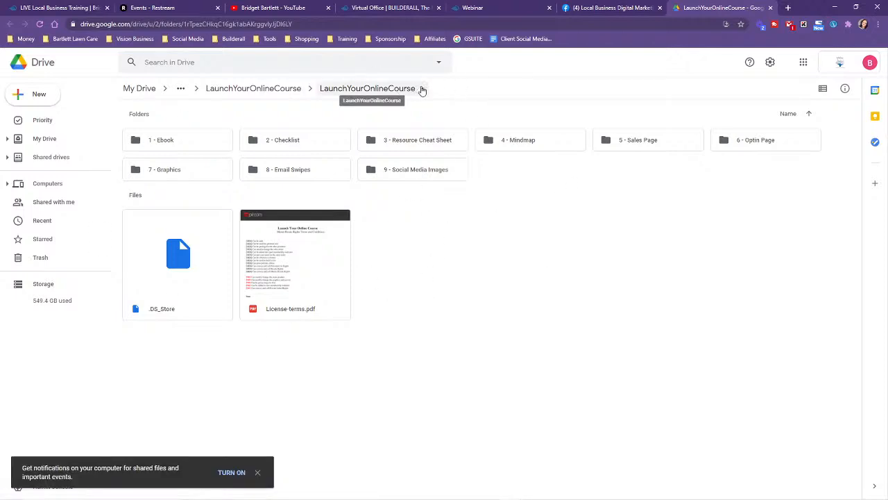
Step: Share the LaunchYourOnlineCourse folder with Anyone with the link as Editor, and copy its link
click(420, 89)
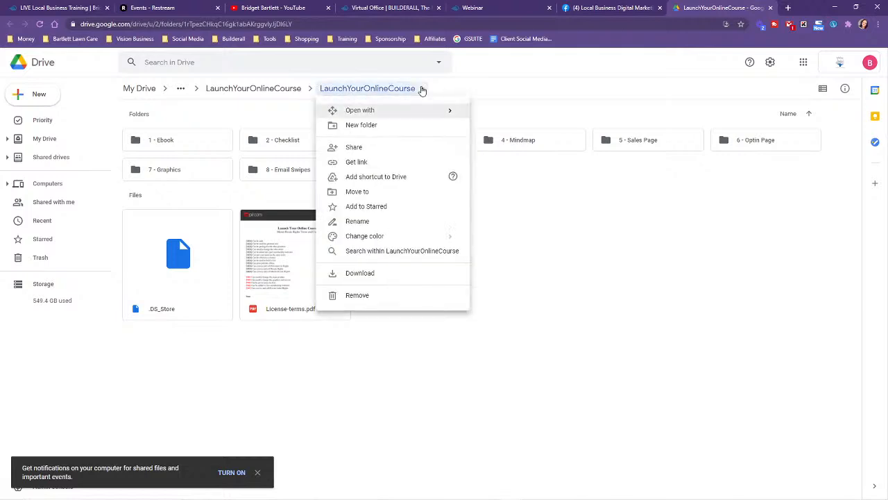
click(337, 149)
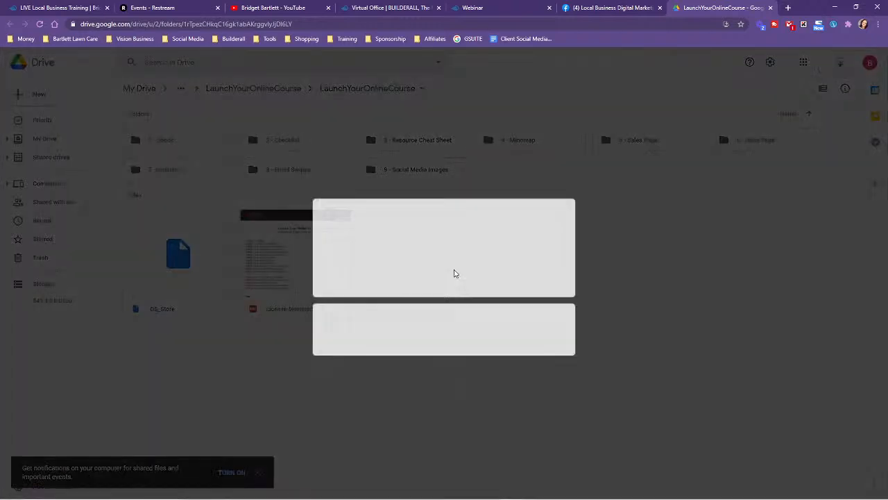
click(344, 348)
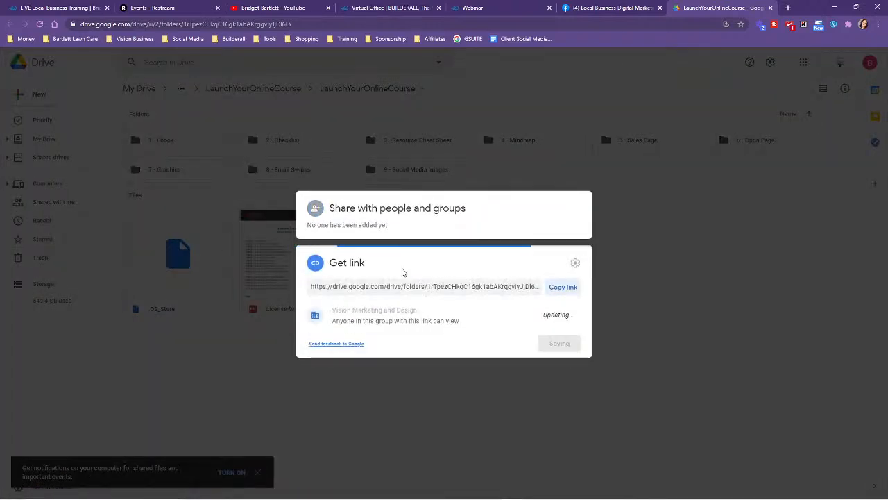
click(374, 314)
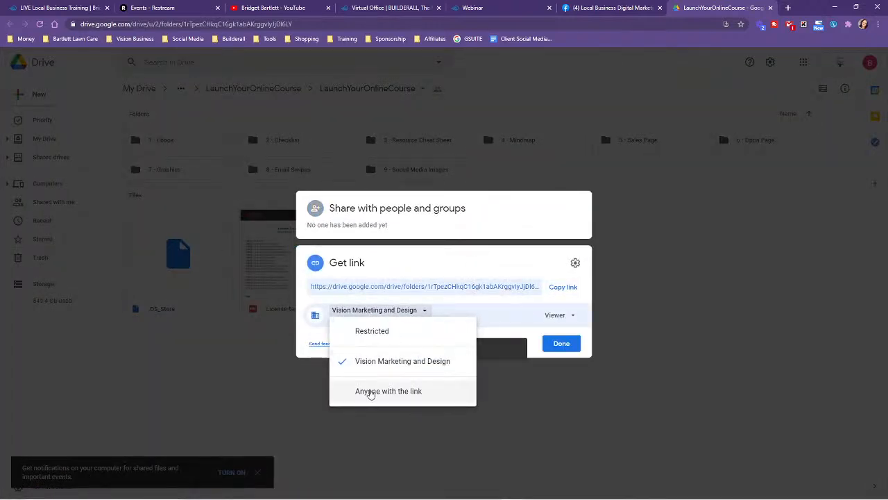
click(383, 393)
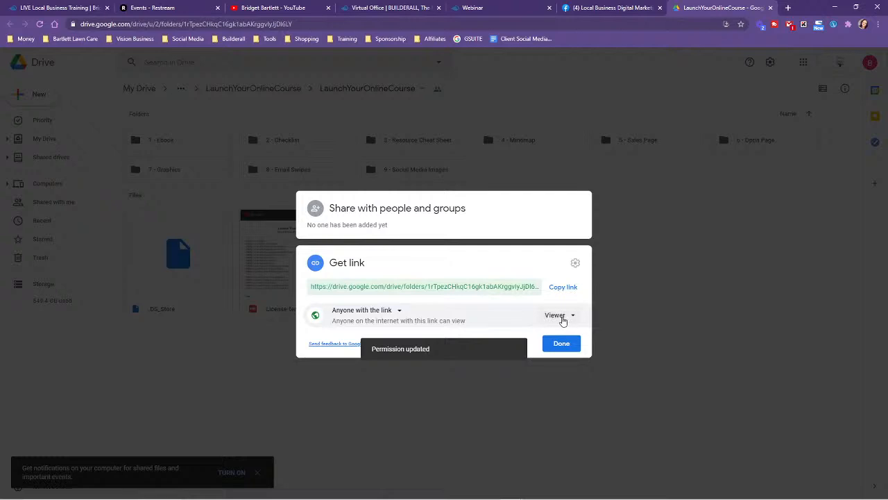
click(561, 318)
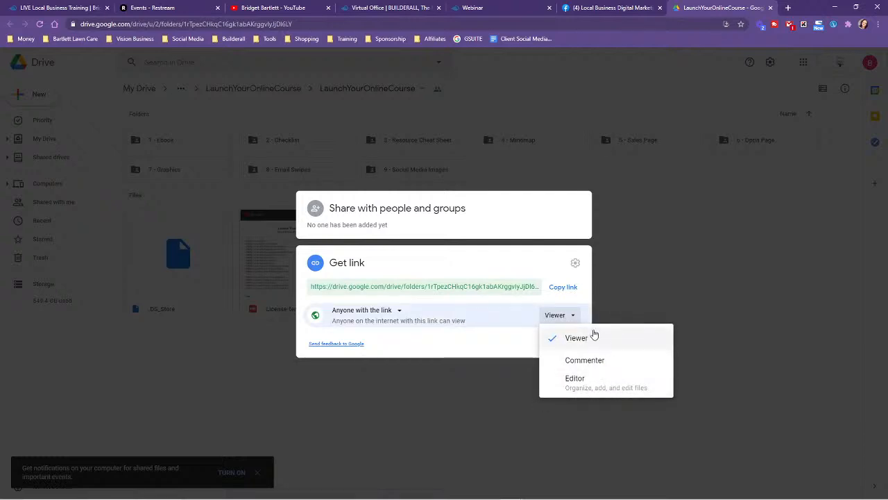
click(584, 387)
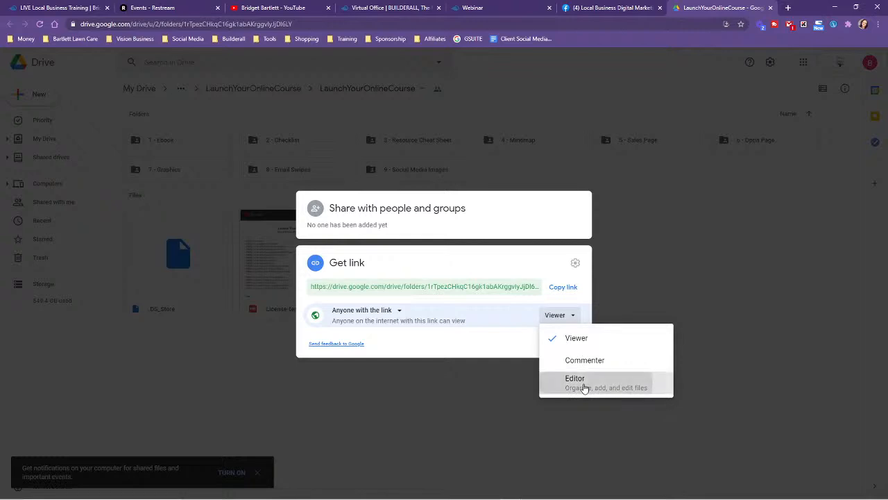
click(562, 290)
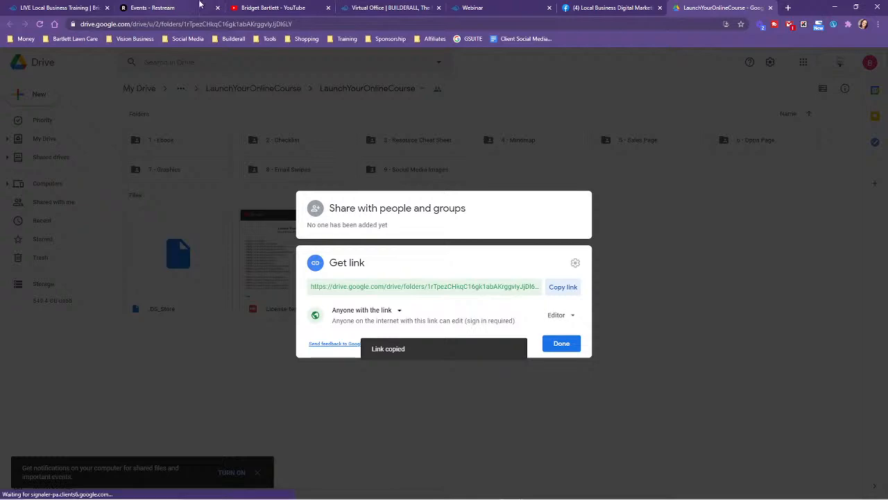
Step: Return to the Cheetah editor and reset the ACCESS NOW button's existing Site members link action
drag(805, 7, 887, 37)
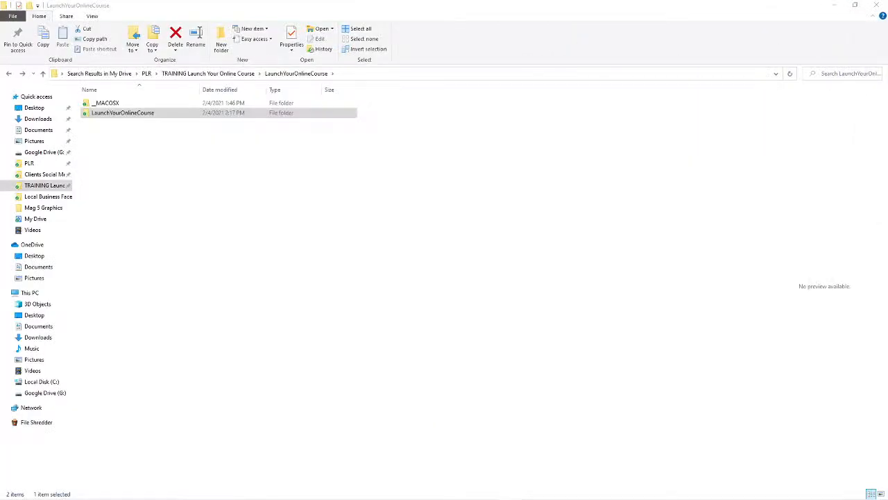
click(836, 5)
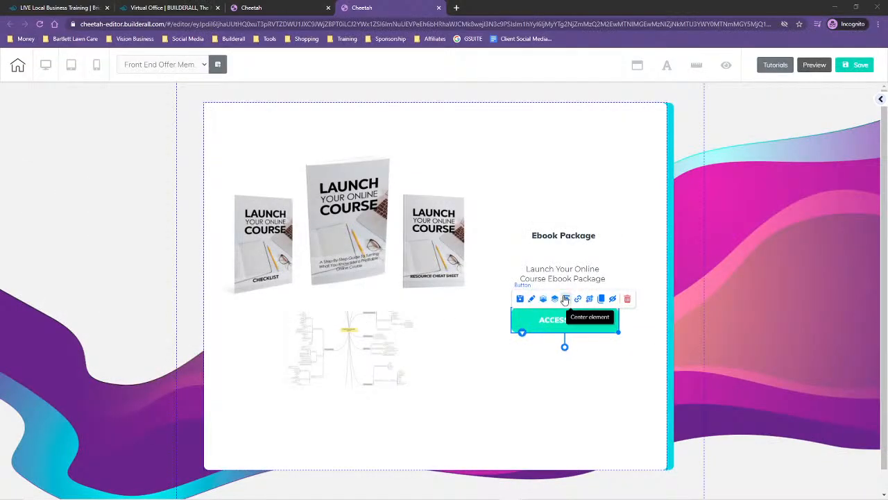
click(578, 300)
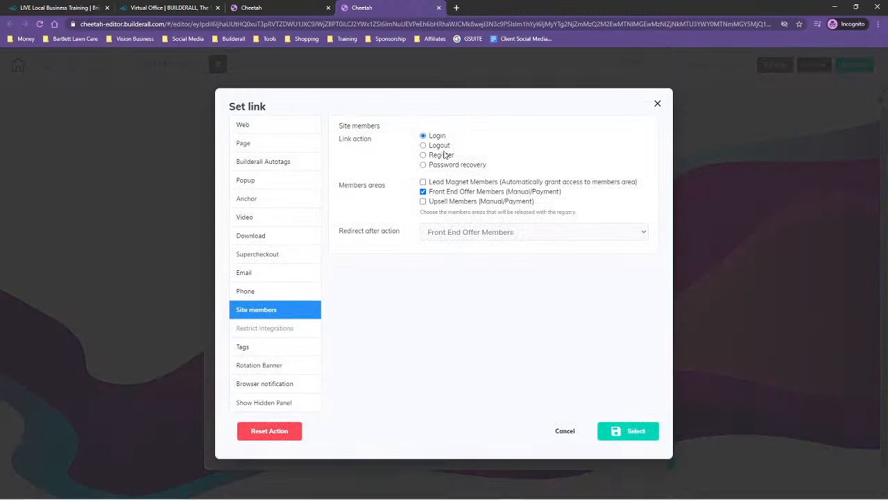
click(245, 125)
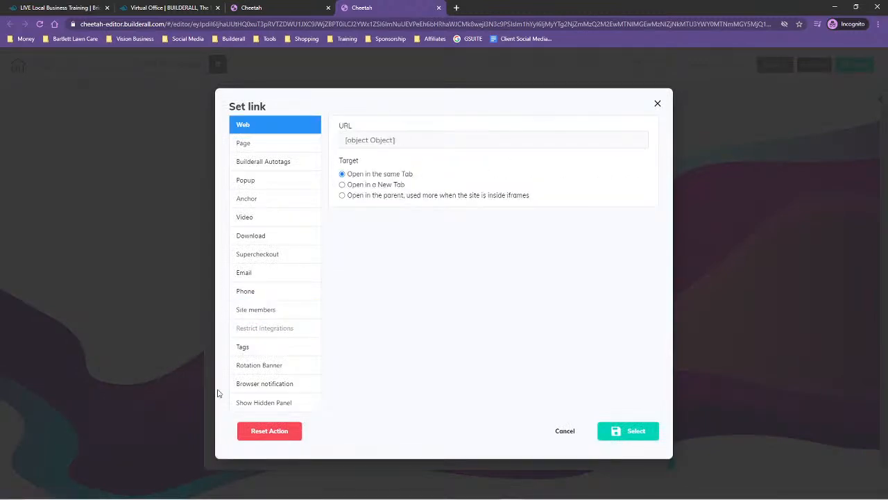
click(283, 430)
click(626, 286)
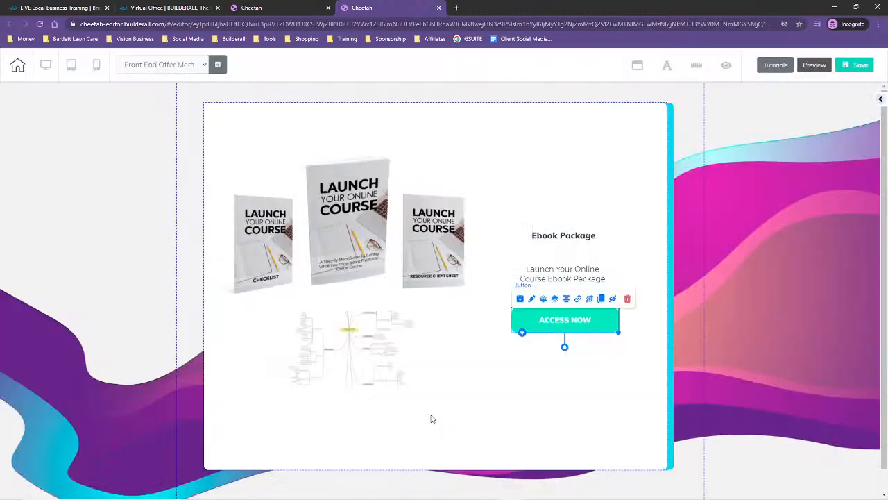
click(579, 298)
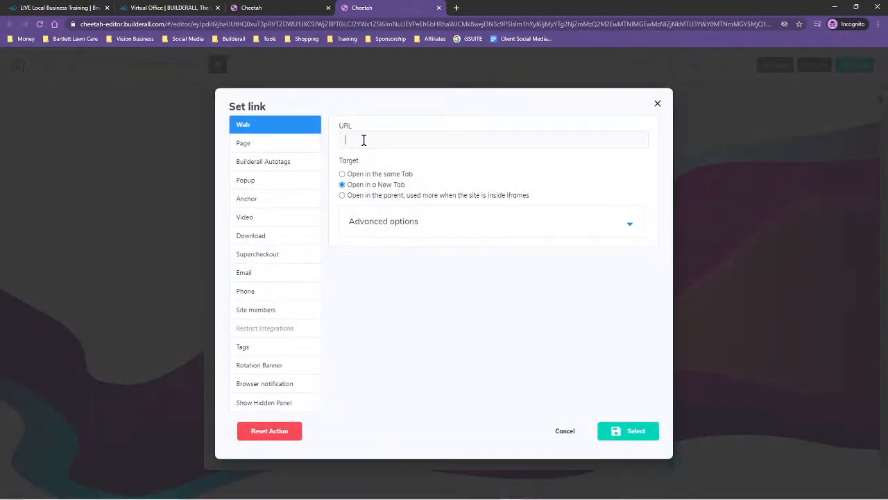
click(363, 140)
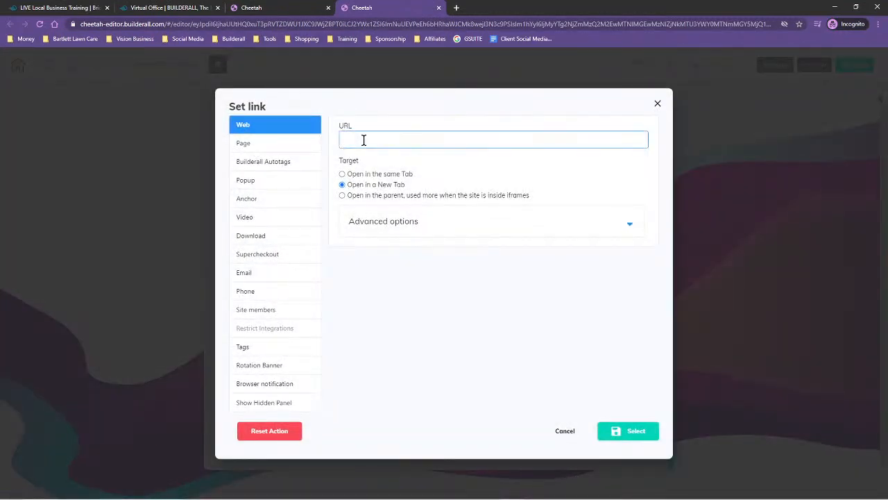
key(ctrl+v)
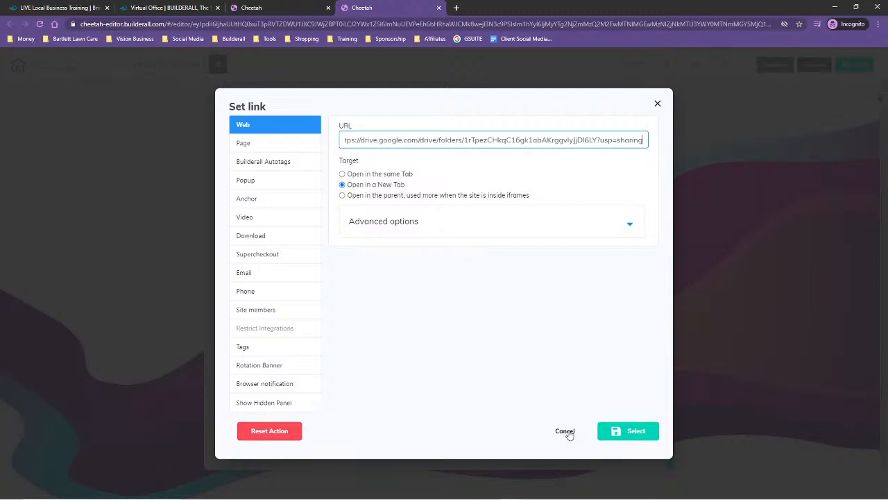
click(566, 431)
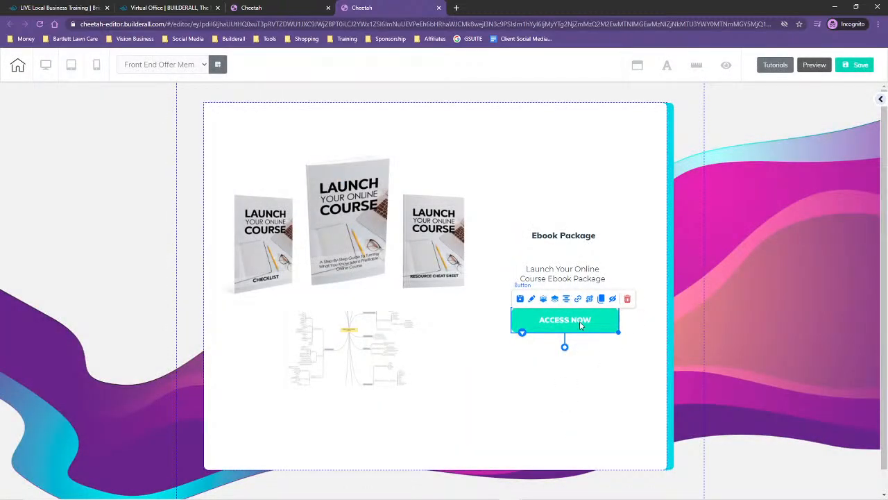
Step: Duplicate the ACCESS NOW button and arrange the copies as an evenly spaced vertical stack of four under the Ebook Package text
mouse_move(567, 328)
mouse_down()
mouse_move(584, 337)
mouse_move(550, 365)
mouse_move(563, 356)
mouse_move(555, 390)
mouse_move(582, 393)
mouse_move(548, 420)
mouse_up()
click(582, 356)
click(601, 333)
click(598, 390)
click(600, 363)
Step: Change the headline of the first ACCESS NOW button in the stack to "Ebook"
click(559, 325)
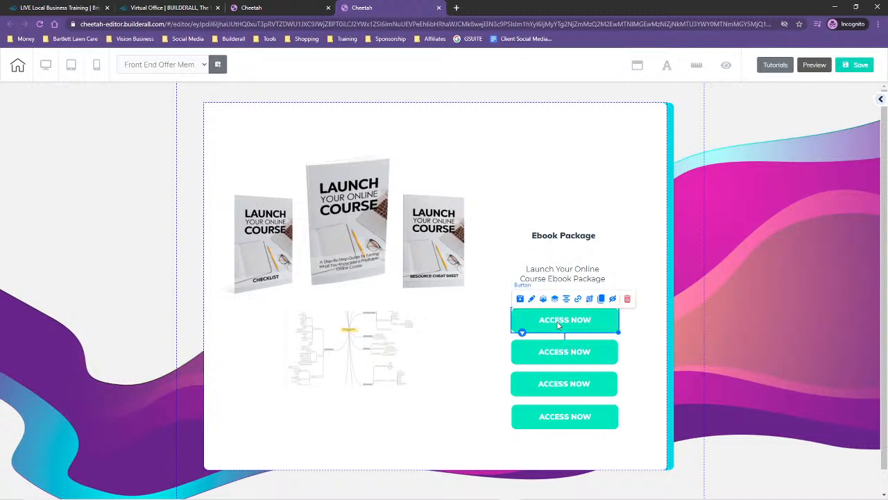
click(532, 300)
mouse_move(444, 328)
mouse_down()
mouse_move(731, 154)
mouse_move(717, 127)
mouse_up()
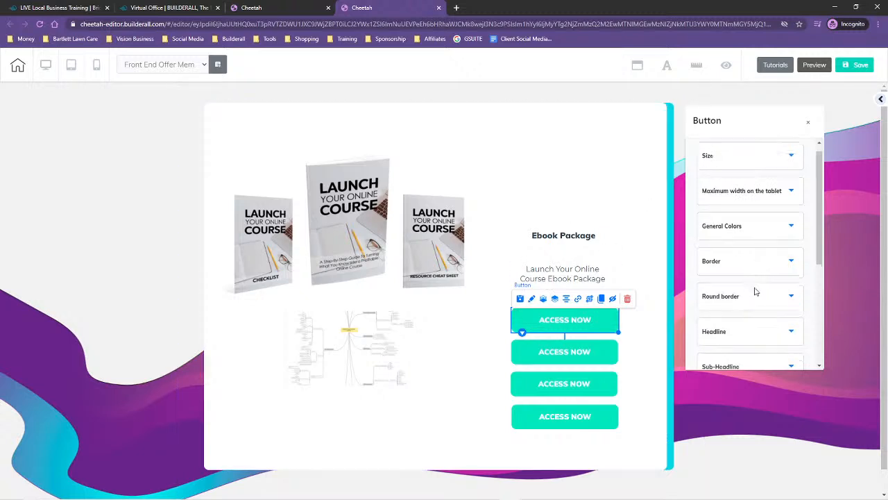
scroll(750, 286, down, 2)
click(736, 205)
triple_click(750, 250)
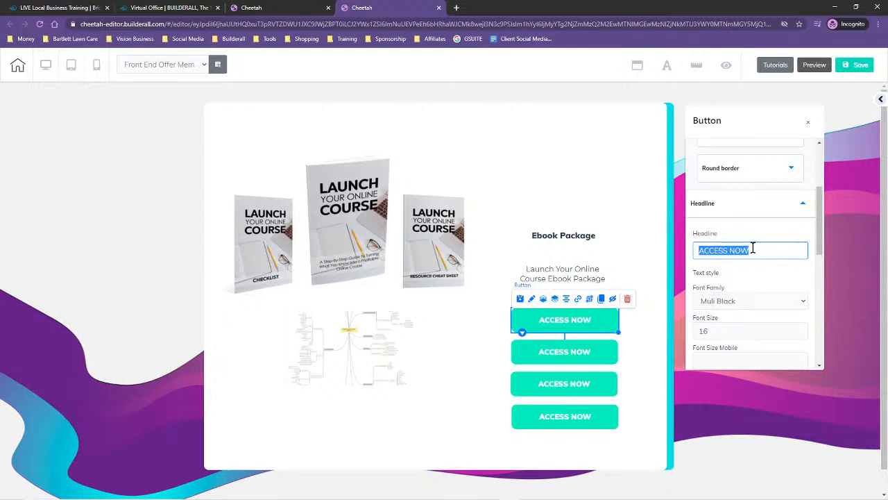
text(Ebook)
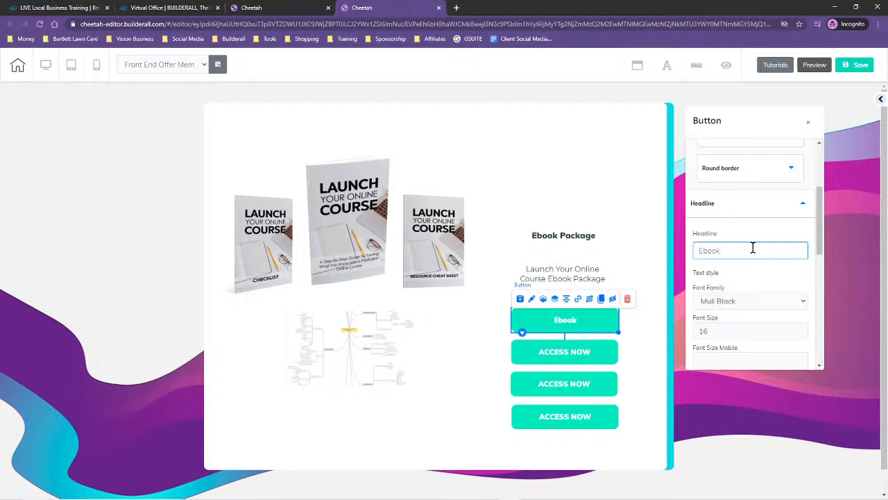
Step: Change the headline of the second button in the stack to "Checklist"
click(559, 357)
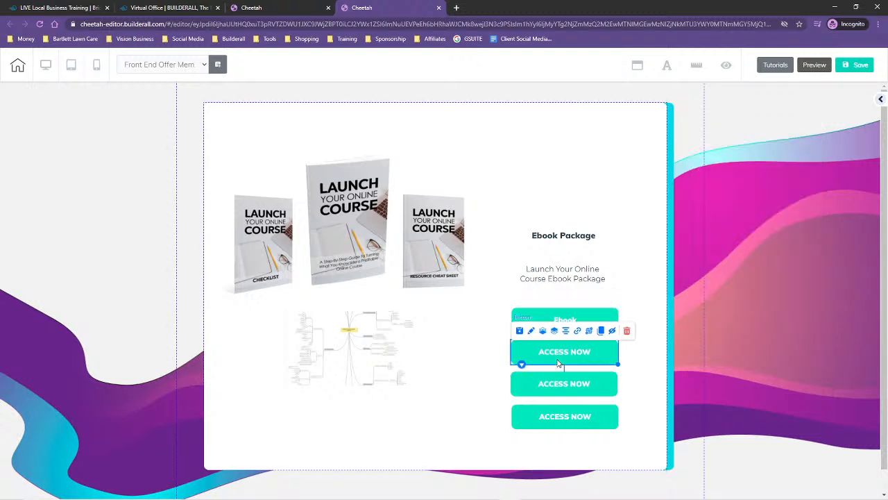
click(532, 332)
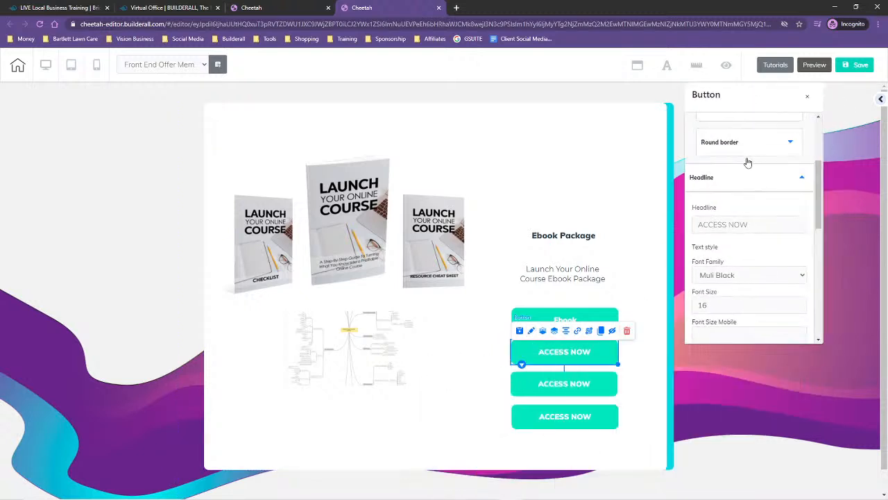
drag(755, 229, 674, 236)
text(Checklist)
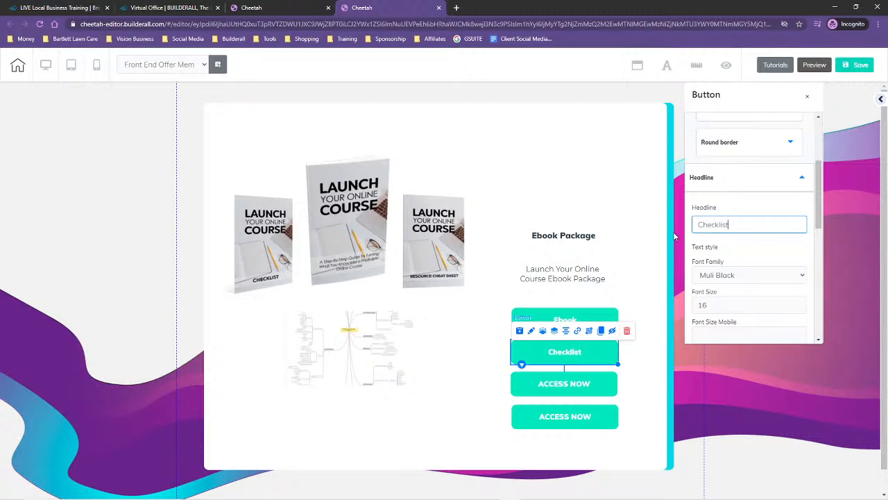
Step: Change the headline of the third button in the stack to "Cheat Sheet"
click(546, 390)
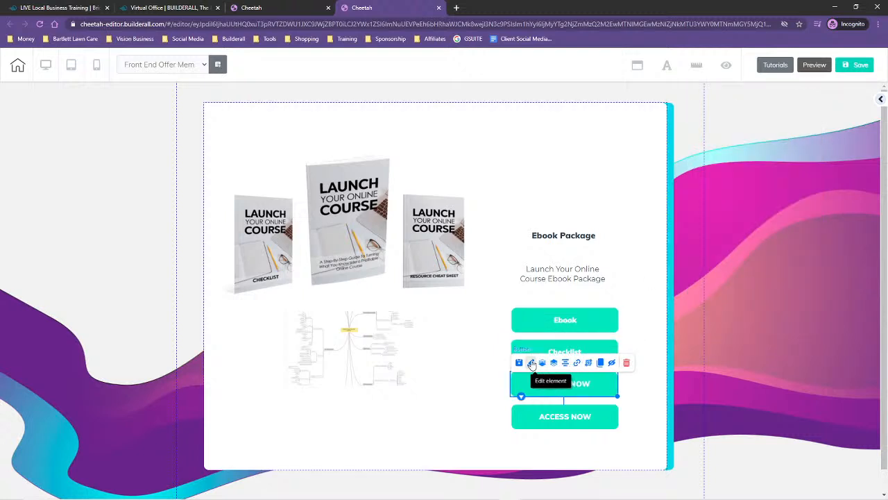
click(531, 363)
drag(486, 391, 757, 113)
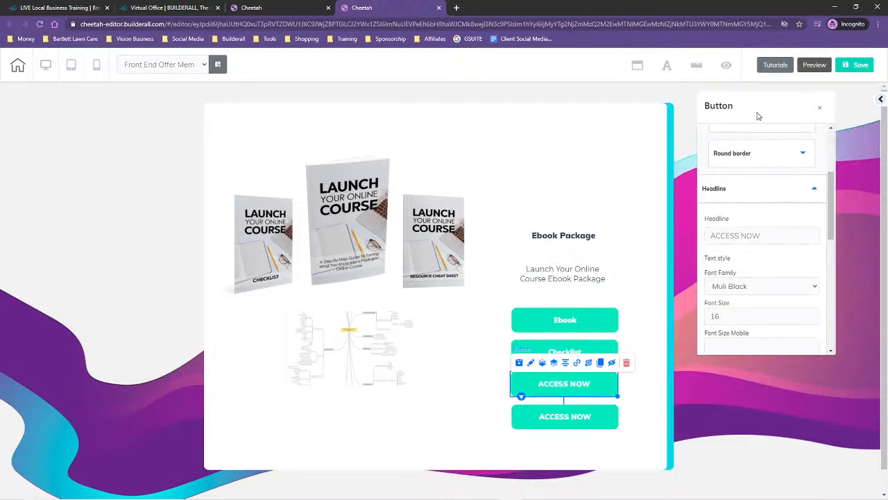
drag(767, 229, 689, 236)
text(C)
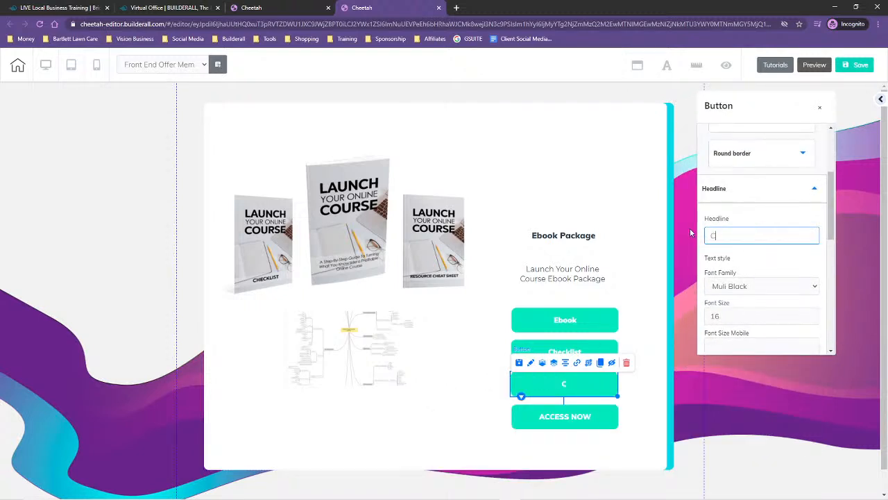
text(heat Sheet)
Step: Change the headline of the last button in the stack to "Mind Map" and deselect it
click(588, 425)
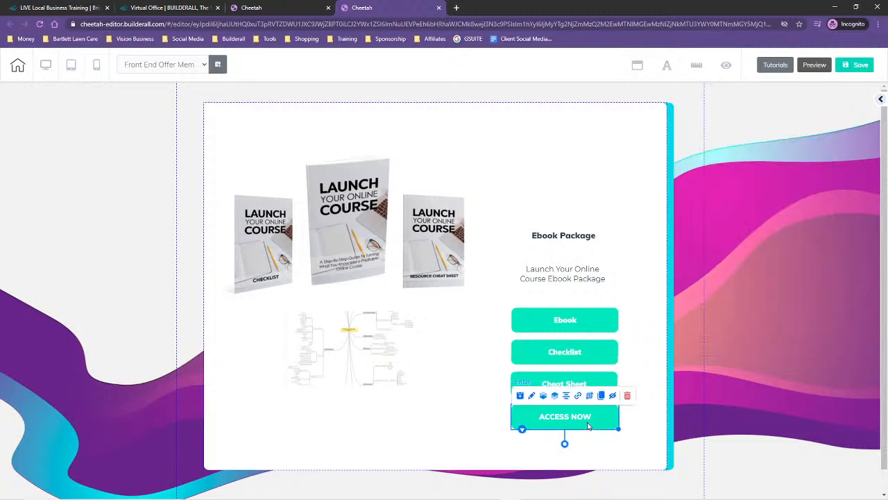
click(532, 397)
drag(481, 429, 790, 122)
drag(802, 247, 691, 262)
text(Mip)
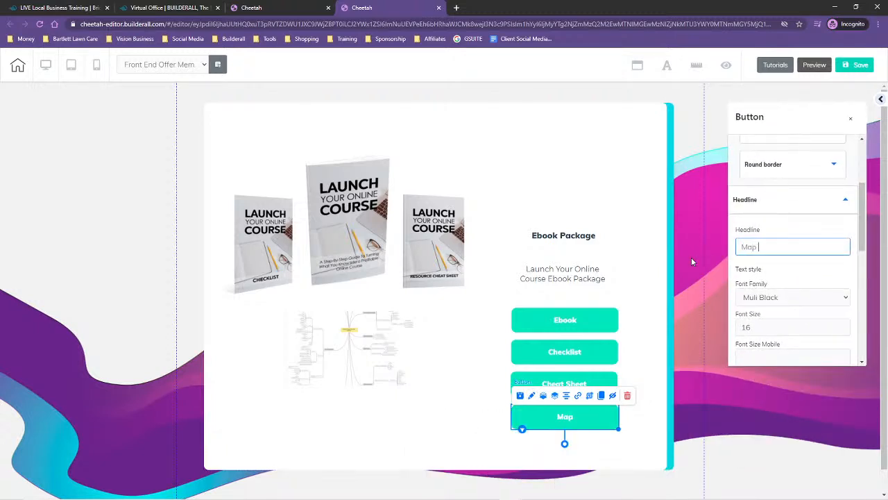
key(BackSpace)
key(BackSpace)
text(ind Map)
click(650, 299)
Step: Save the page, publish the site, and return to the editor
click(858, 64)
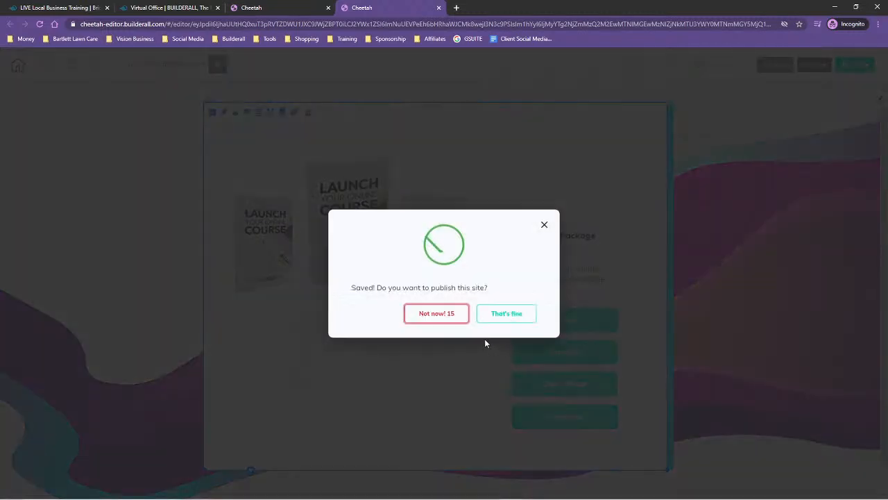
click(506, 316)
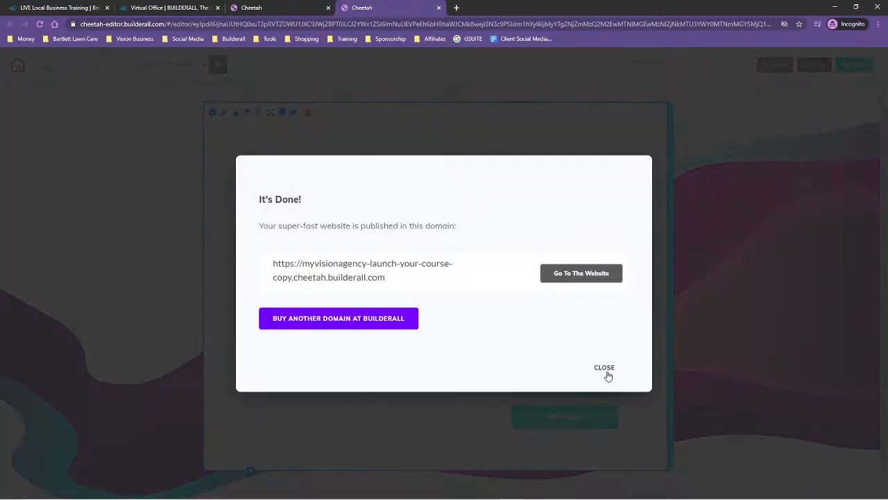
click(605, 367)
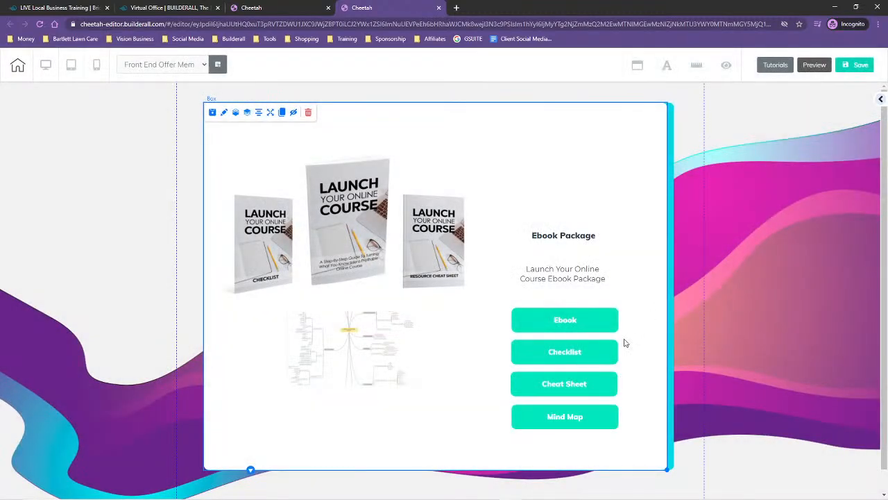
Step: Set the Ebook button's link type to Download and open the file library to choose its file
click(565, 323)
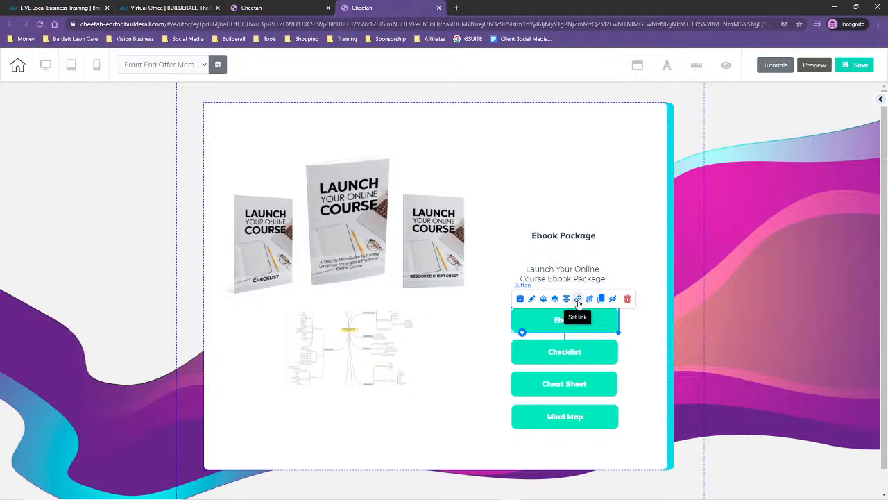
click(579, 302)
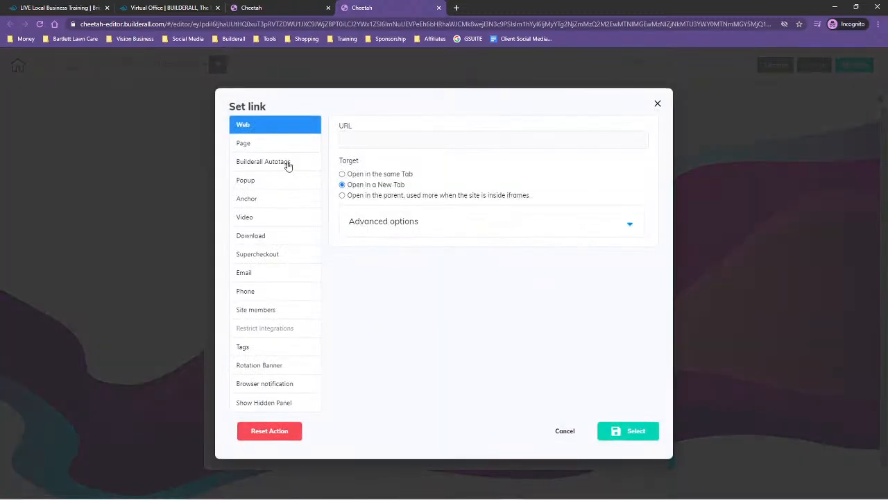
click(248, 234)
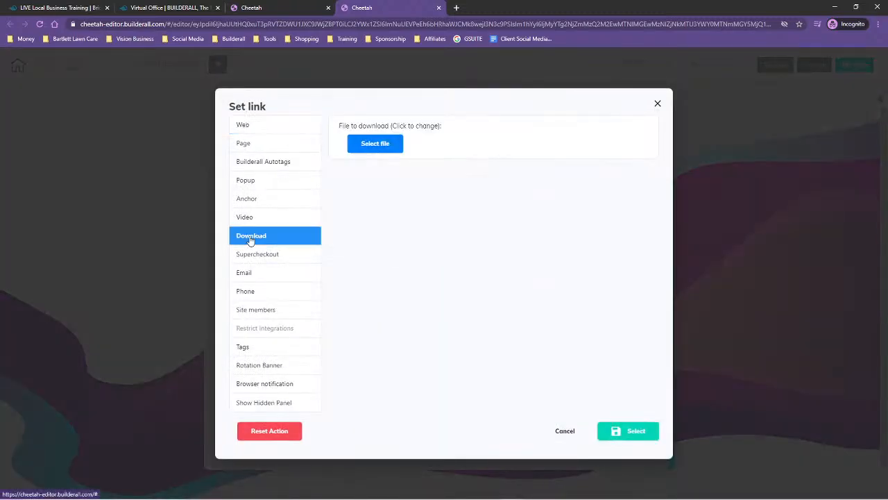
click(365, 143)
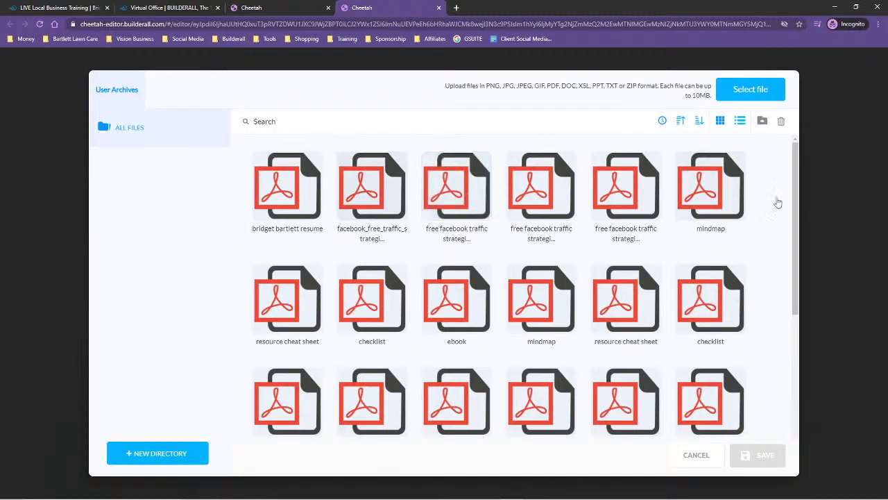
Step: Try to upload the Launch Your Online Course PDF from the inner LaunchYourOnlineCourse folder's 1 - Ebook subfolder, and clear the upload entry
click(747, 90)
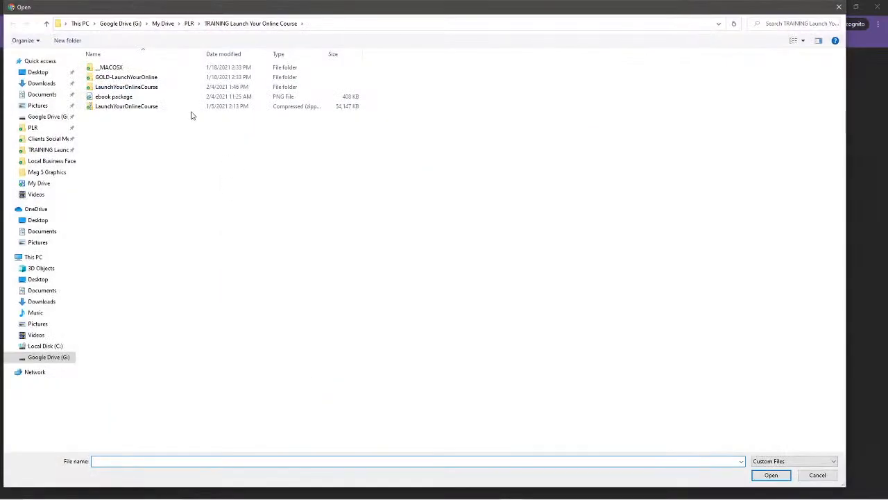
double_click(110, 88)
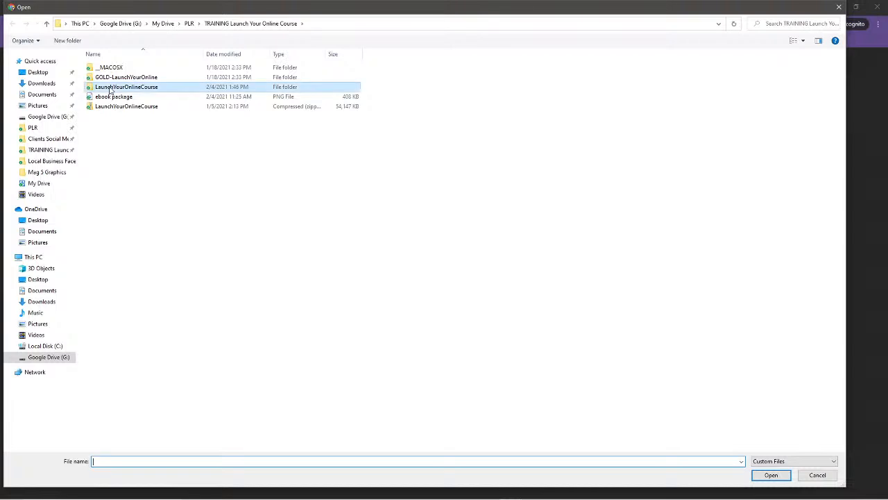
click(157, 78)
double_click(157, 78)
click(111, 67)
double_click(111, 67)
click(139, 68)
click(771, 476)
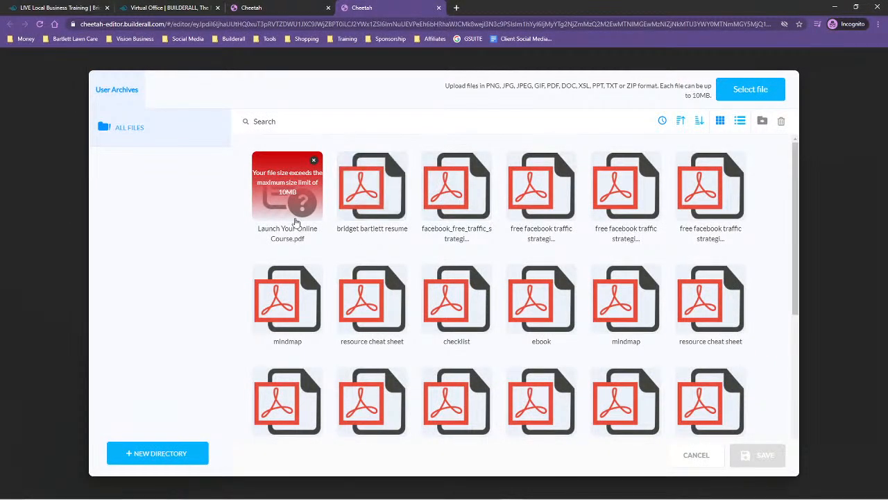
click(312, 162)
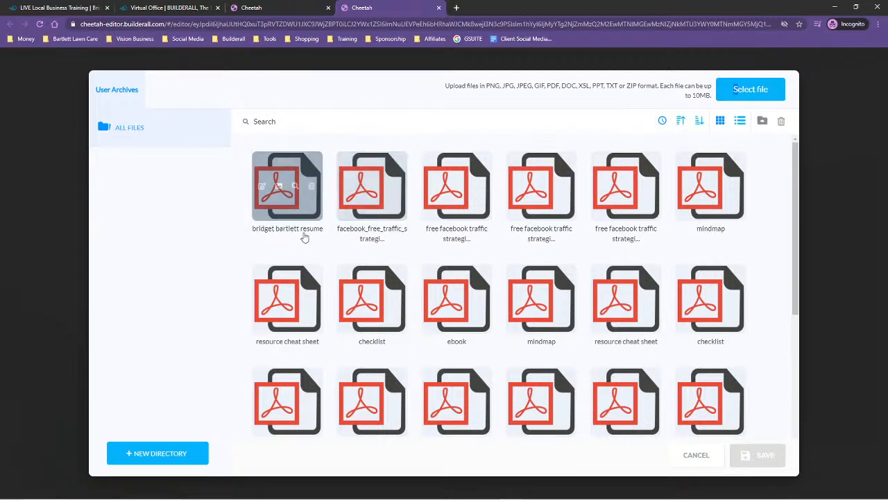
Step: Reopen the file chooser to upload a file to the library for the Ebook button's download link
click(750, 90)
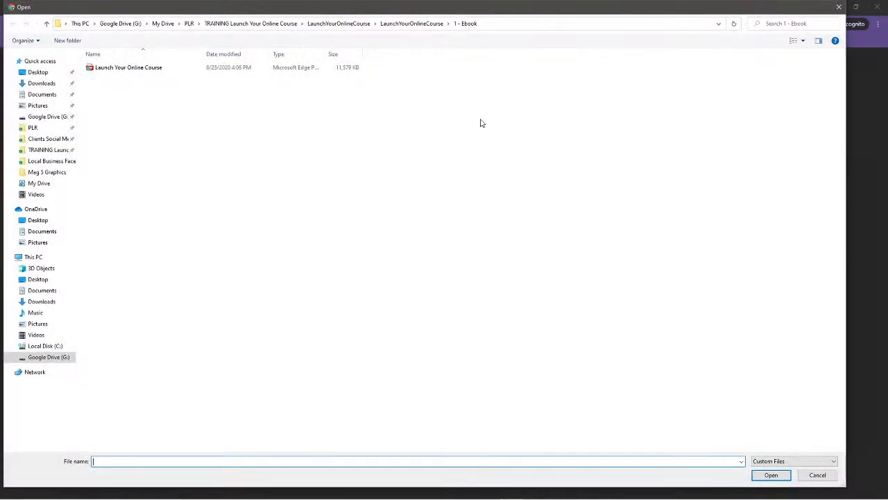
Step: Try to upload the Launch Your Online Course PDF as the download file, discard the entry and leave the file library
click(100, 70)
click(768, 476)
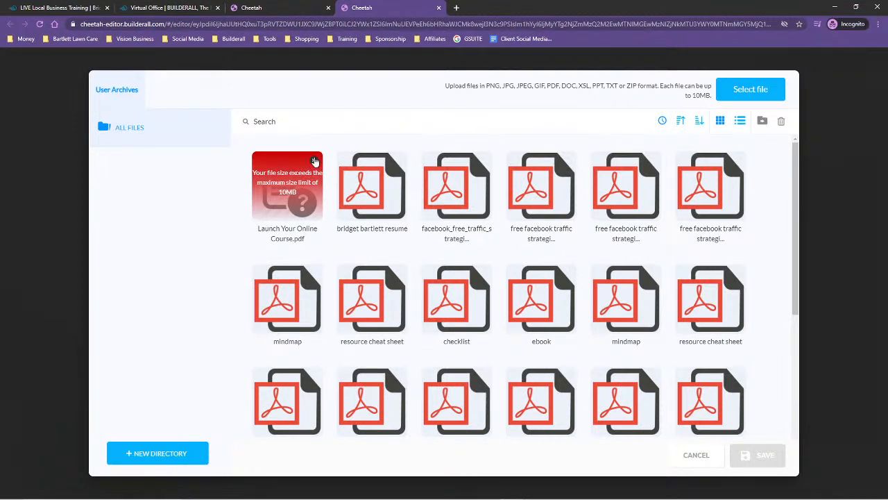
click(314, 161)
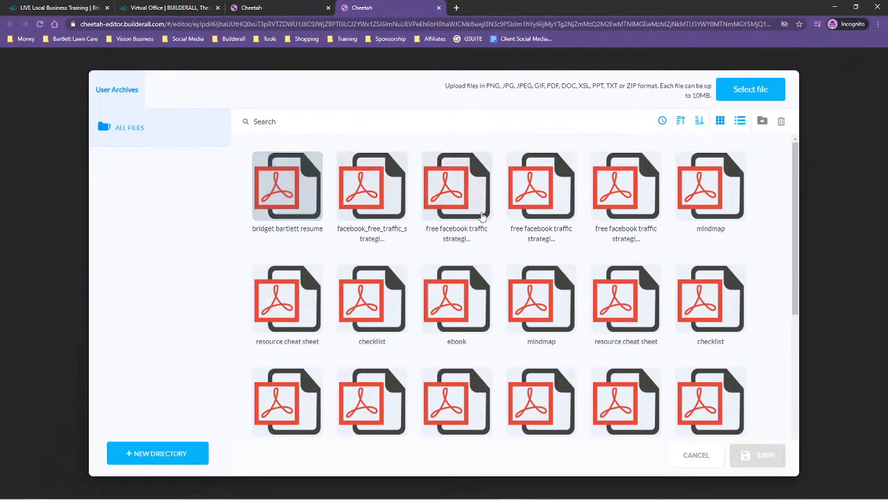
click(694, 456)
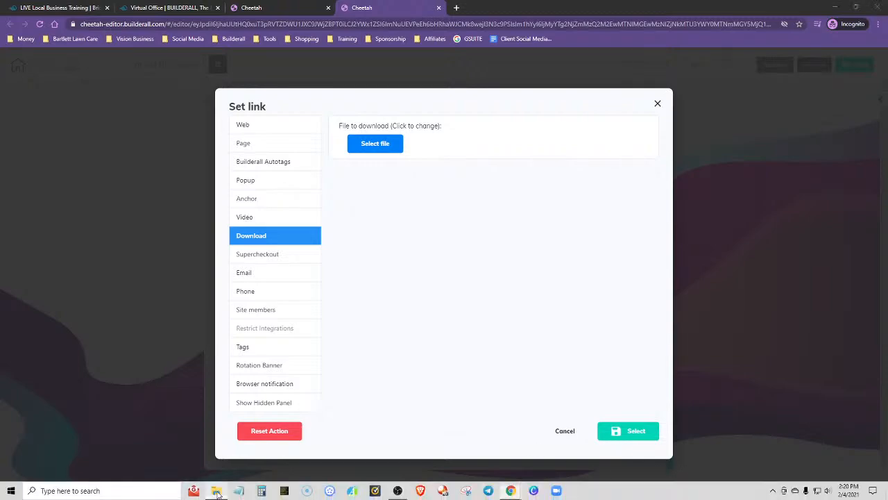
Step: Switch to File Explorer and check the ebook PDF inside the 1 - Ebook folder of LaunchYourOnlineCourse
click(216, 491)
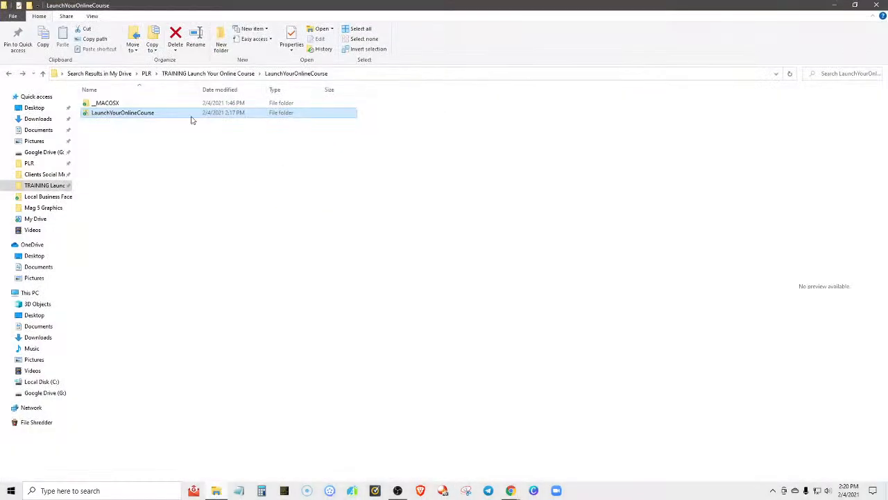
double_click(106, 114)
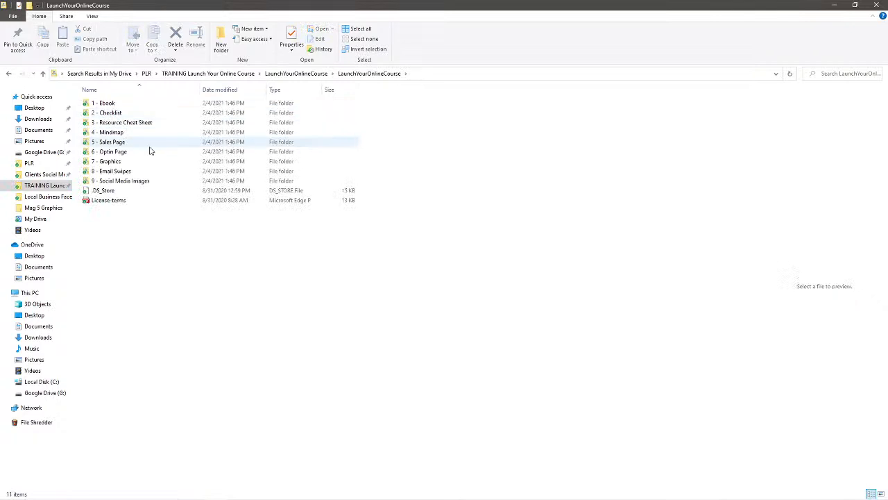
double_click(130, 104)
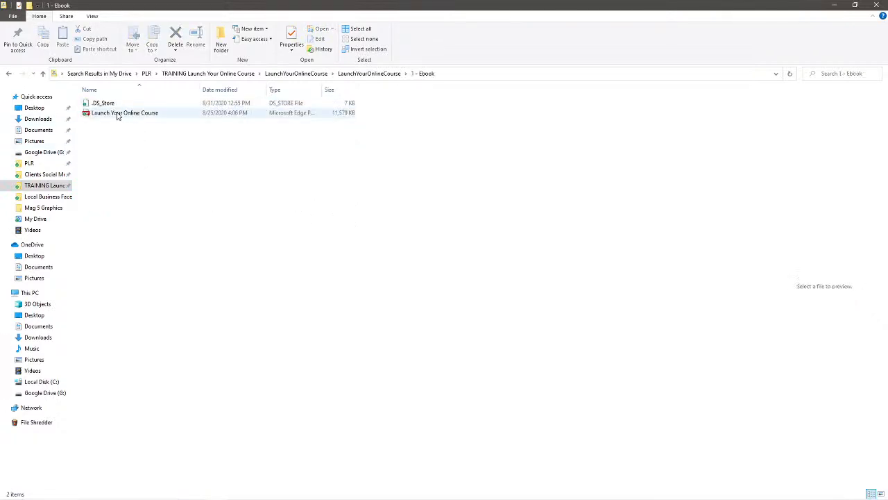
click(8, 74)
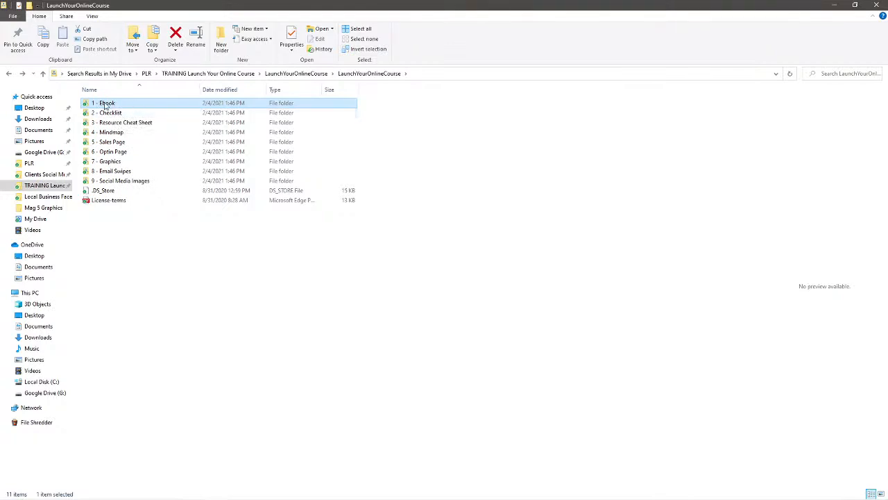
ctrl+click(124, 113)
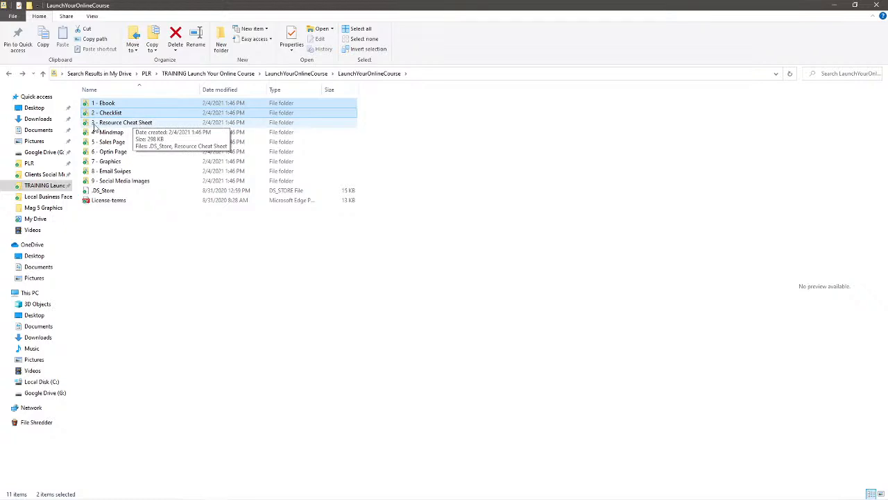
ctrl+click(107, 124)
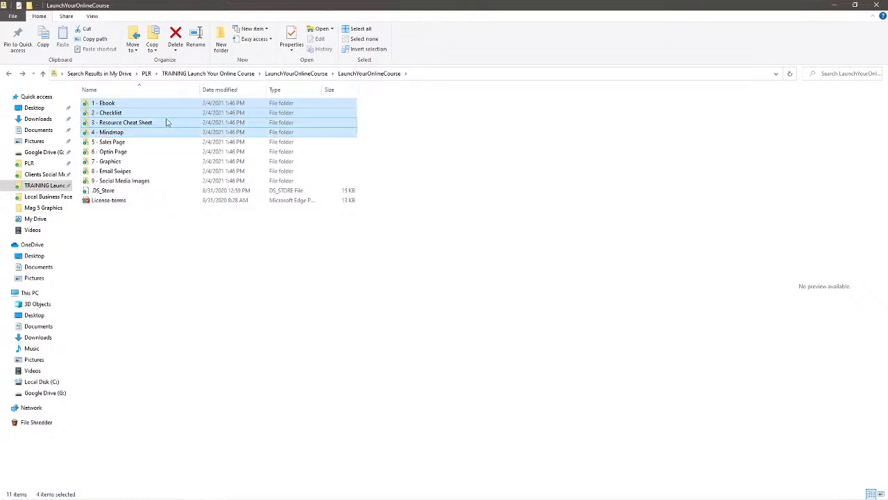
right_click(167, 122)
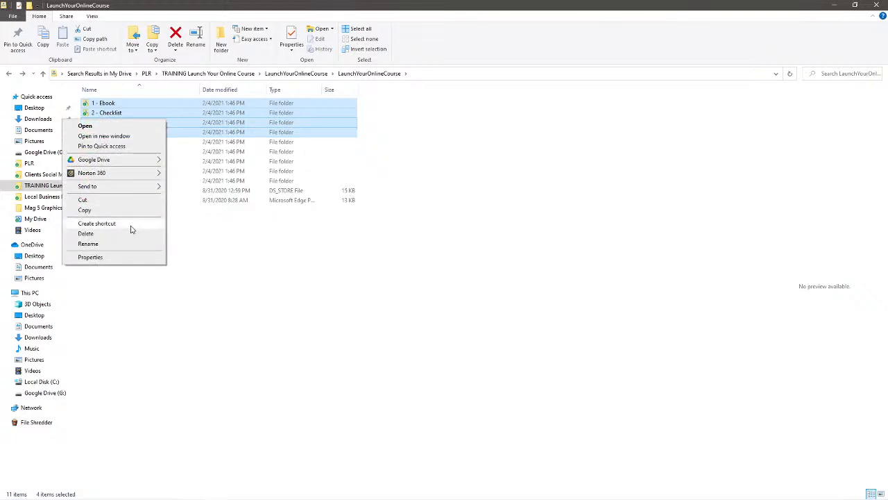
mouse_move(148, 189)
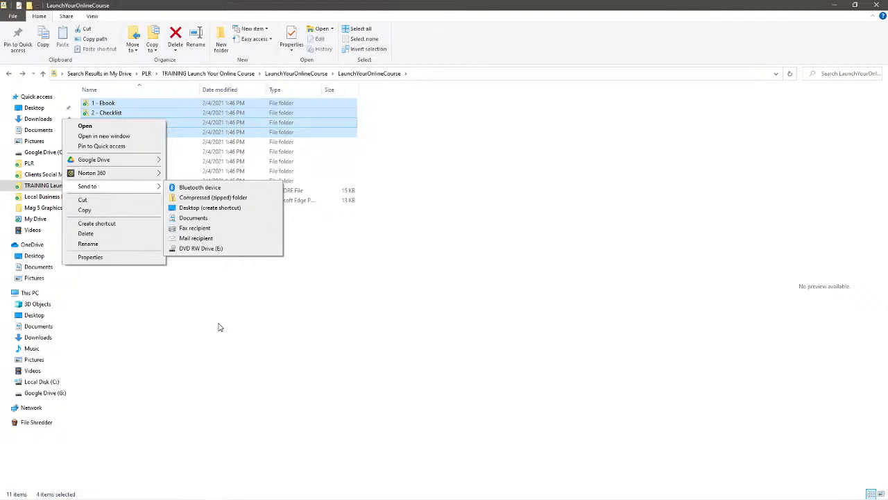
click(219, 327)
click(219, 327)
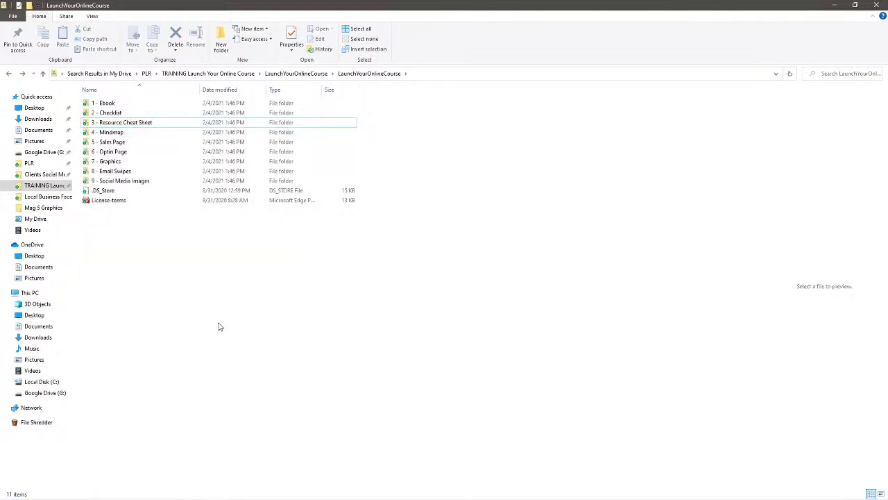
Step: Compress the 1 - Ebook folder into a zip archive
click(138, 106)
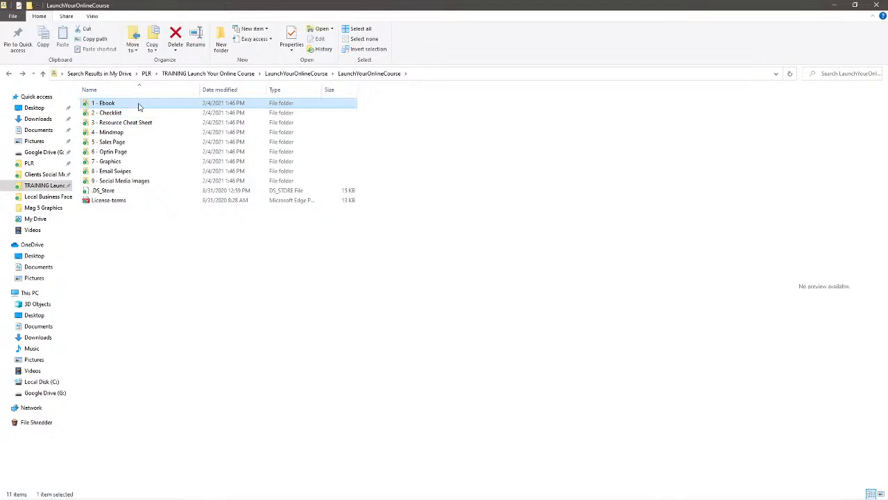
right_click(140, 103)
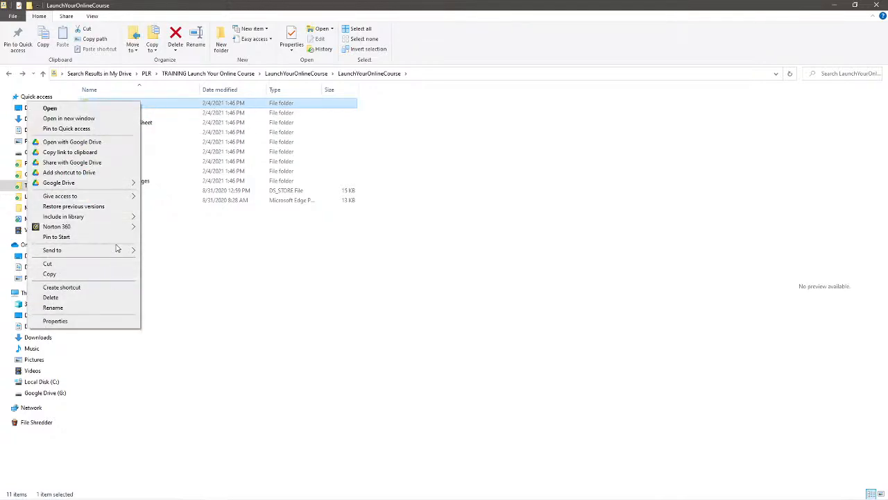
mouse_move(118, 254)
click(168, 262)
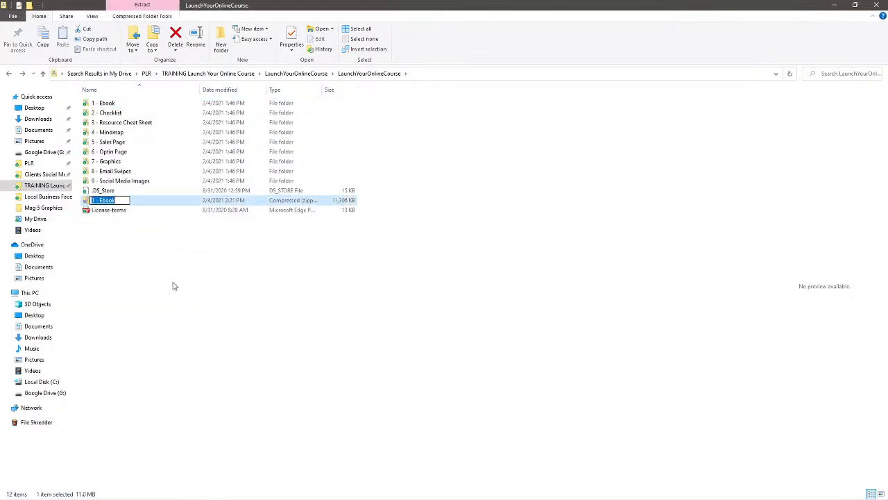
Step: Rename the new ebook archive as Ebook Zip and close File Explorer
click(101, 200)
key(BackSpace)
key(BackSpace)
key(BackSpace)
key(BackSpace)
text(Zip)
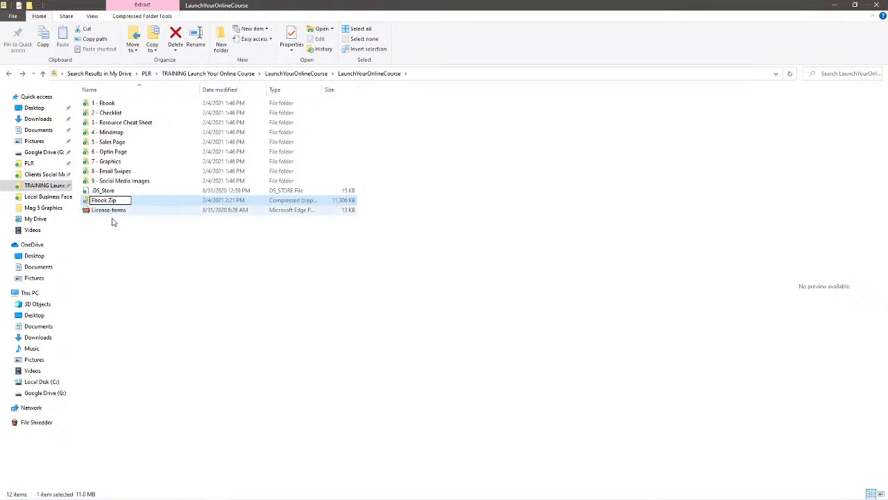
click(113, 236)
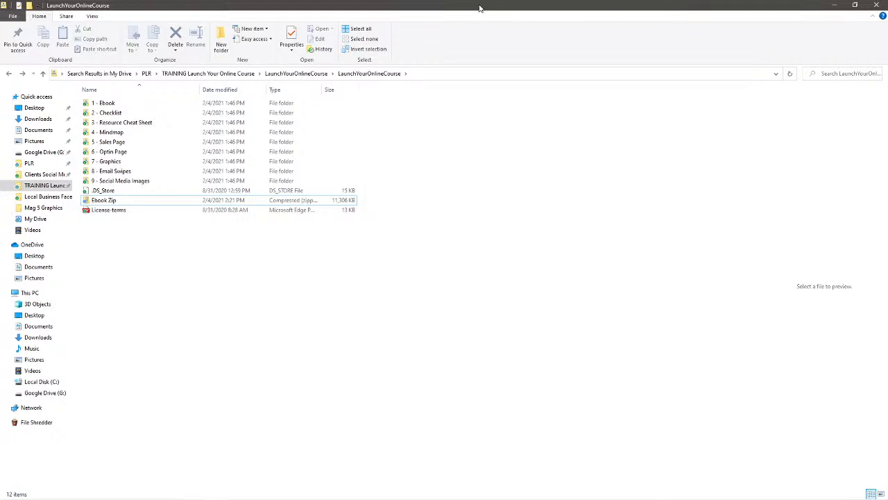
click(877, 5)
Step: Try to upload Ebook Zip from the LaunchYourOnlineCourse folder as the download file, and discard its entry
click(387, 143)
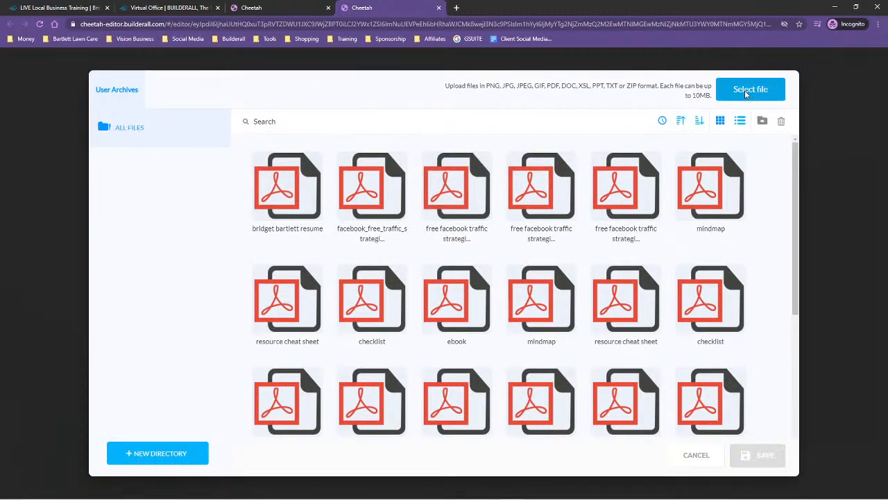
click(746, 92)
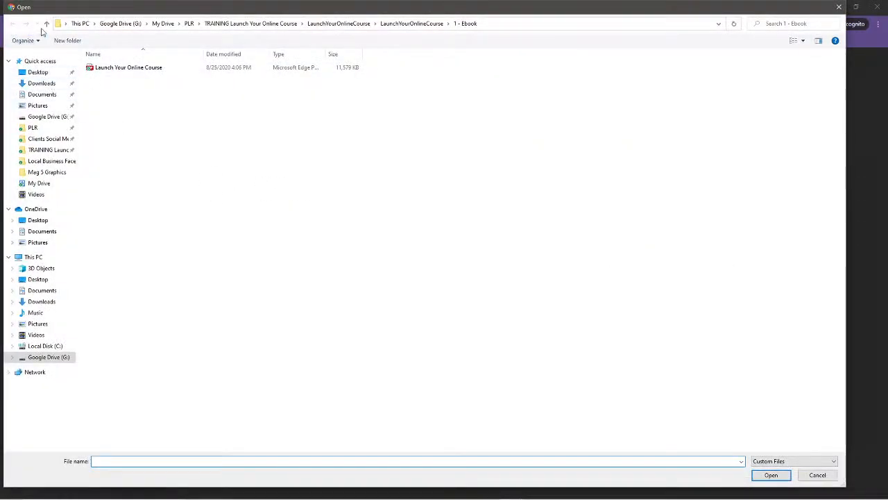
click(405, 23)
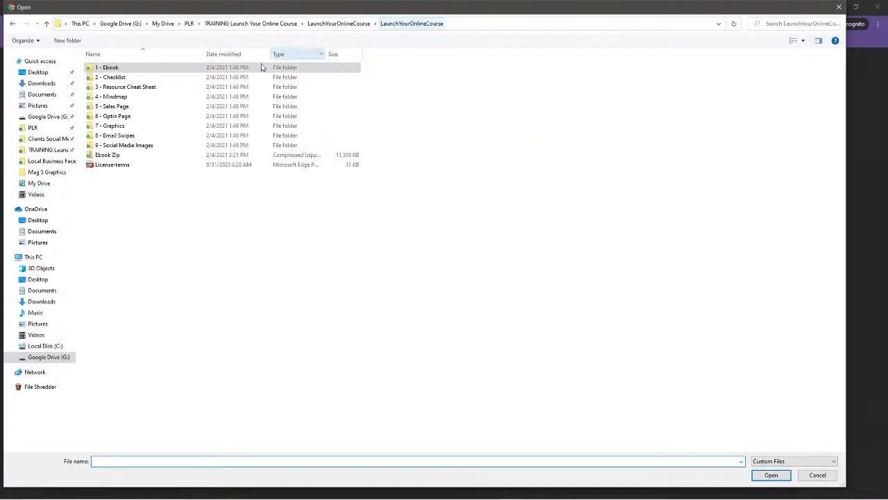
click(105, 156)
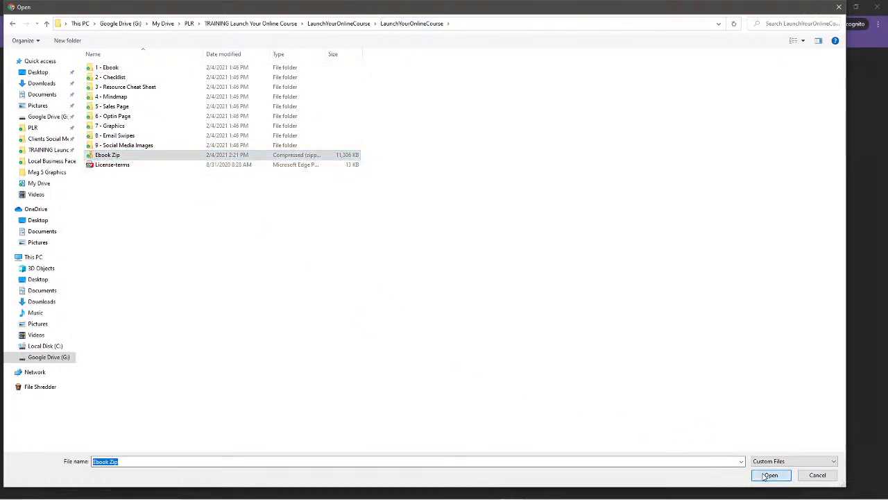
click(770, 474)
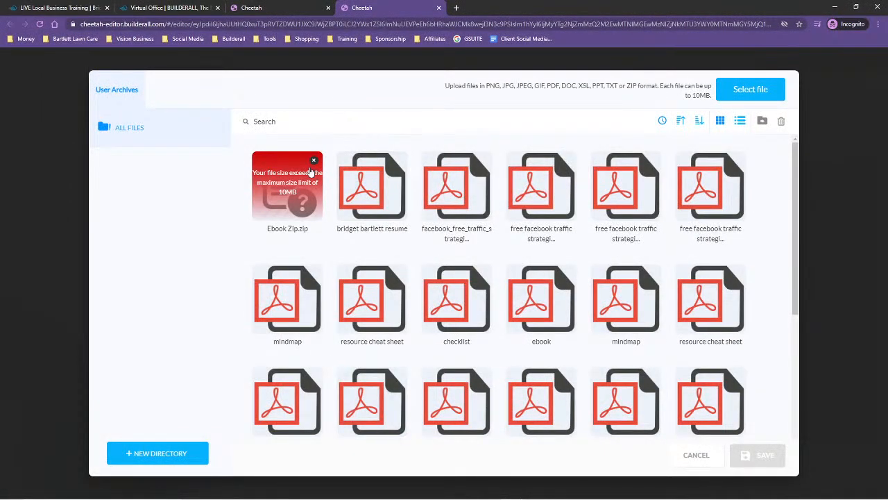
click(313, 161)
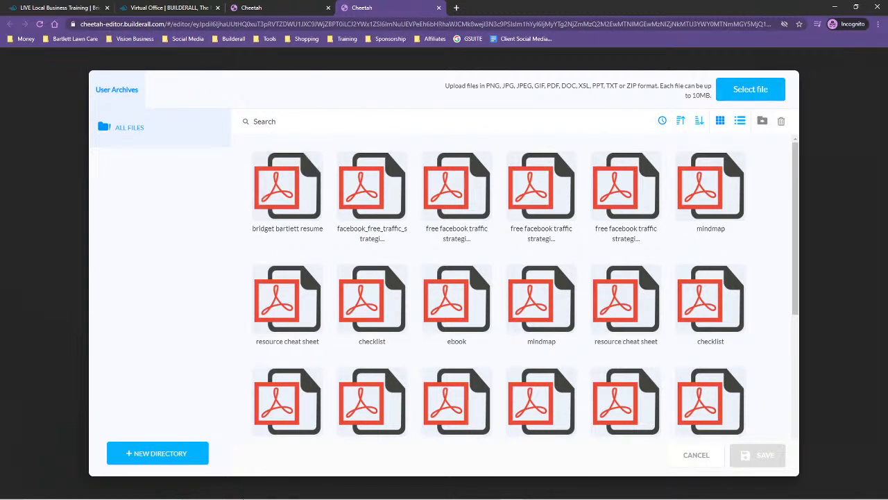
Step: Switch to File Explorer and open the inner LaunchYourOnlineCourse folder of the TRAINING Launch Your Online Course folder
click(217, 491)
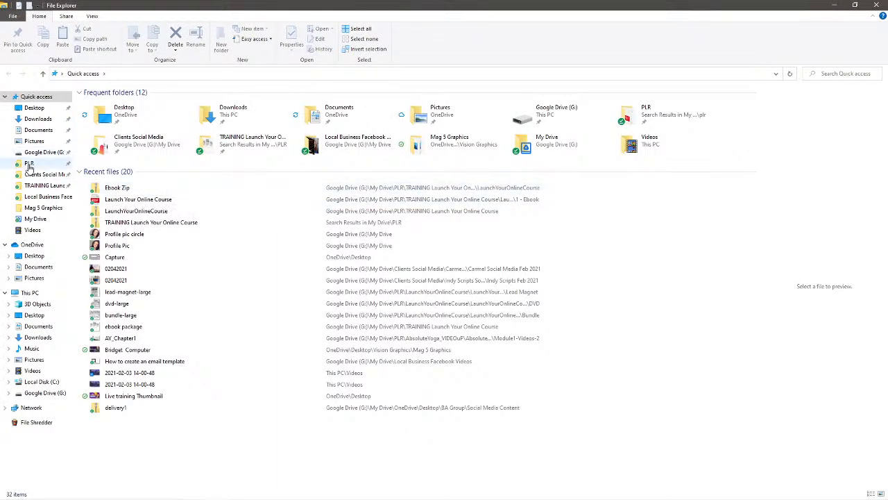
click(41, 185)
double_click(114, 123)
double_click(126, 115)
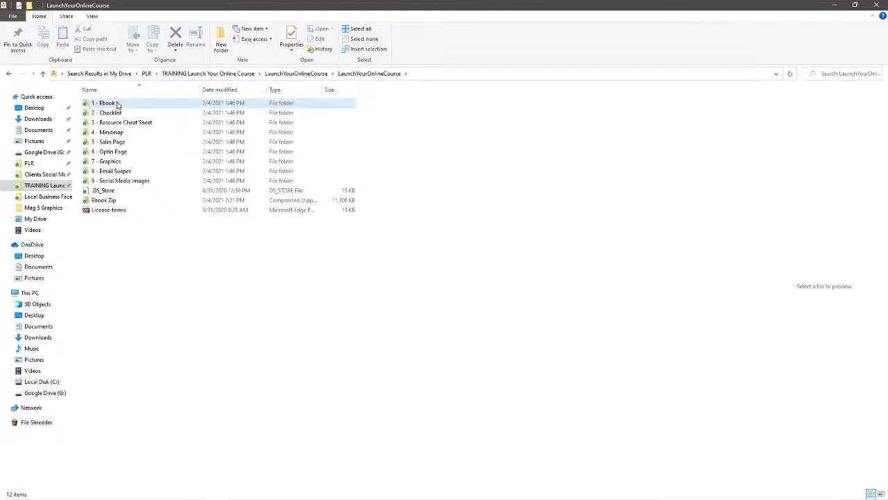
Step: Compress the Ebook, Checklist, Resource Cheat Sheet and Mindmap folders together into one zip archive
click(118, 104)
ctrl+click(125, 113)
ctrl+click(131, 123)
ctrl+click(125, 132)
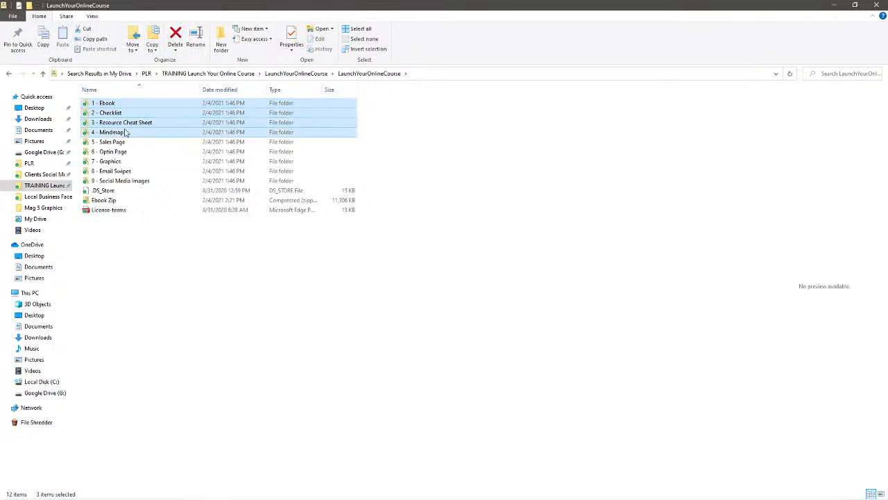
right_click(169, 108)
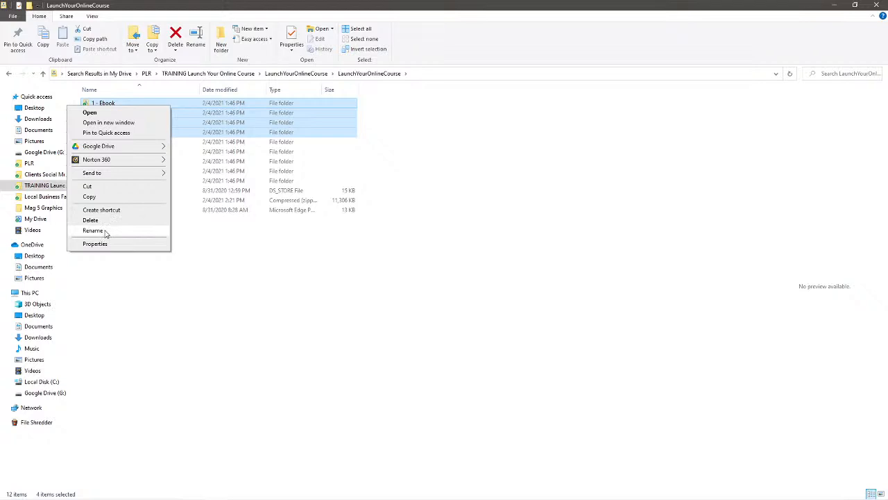
mouse_move(146, 149)
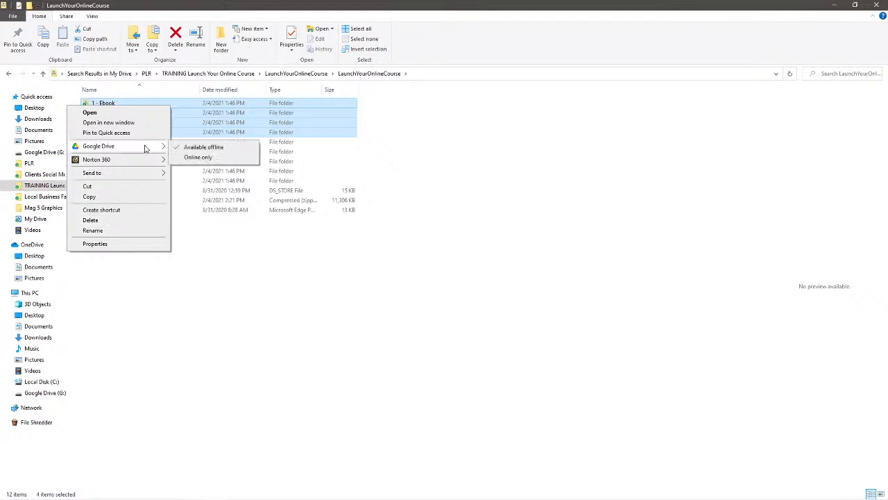
click(201, 183)
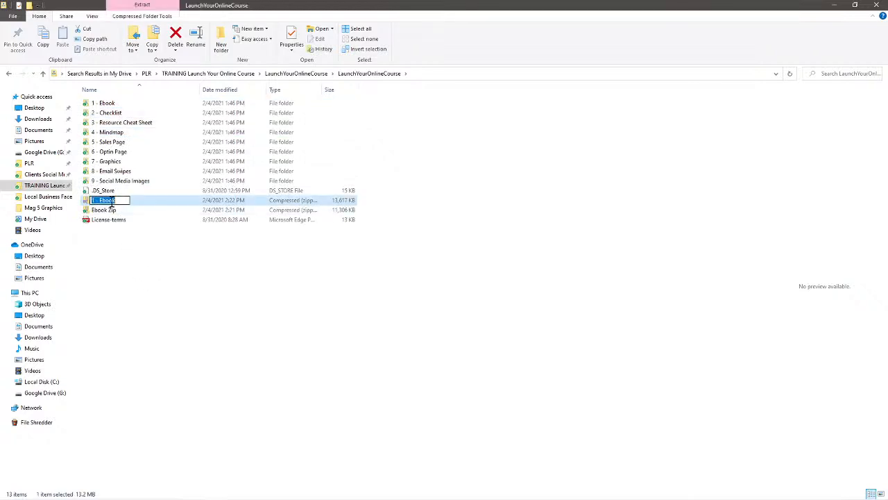
Step: Rename the combined archive as Ebook PAckage Zip and minimize File Explorer
text(Ebook Package Zip)
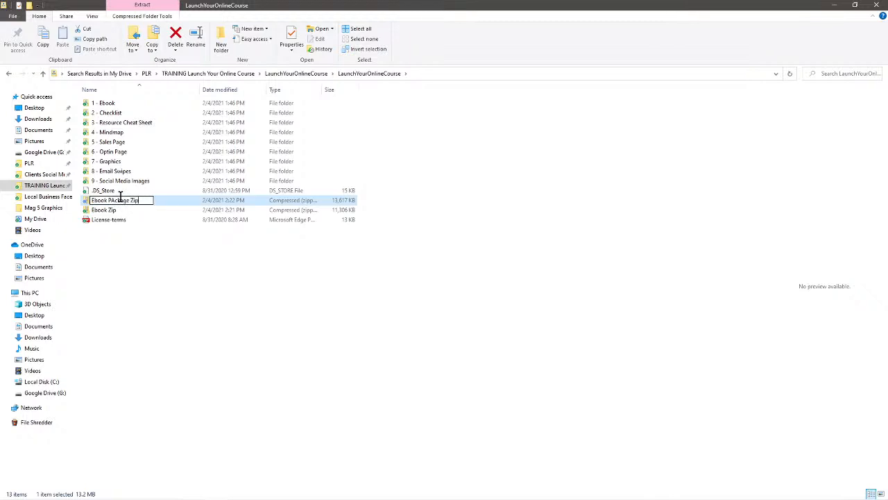
click(167, 263)
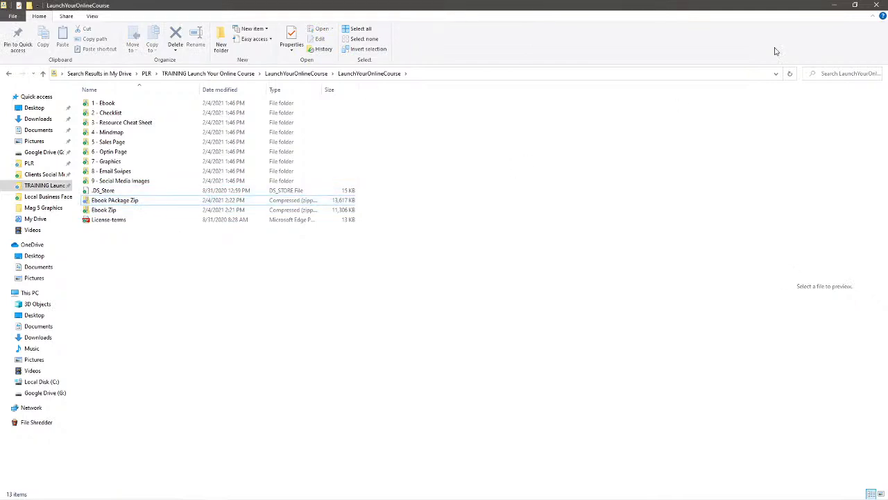
click(835, 6)
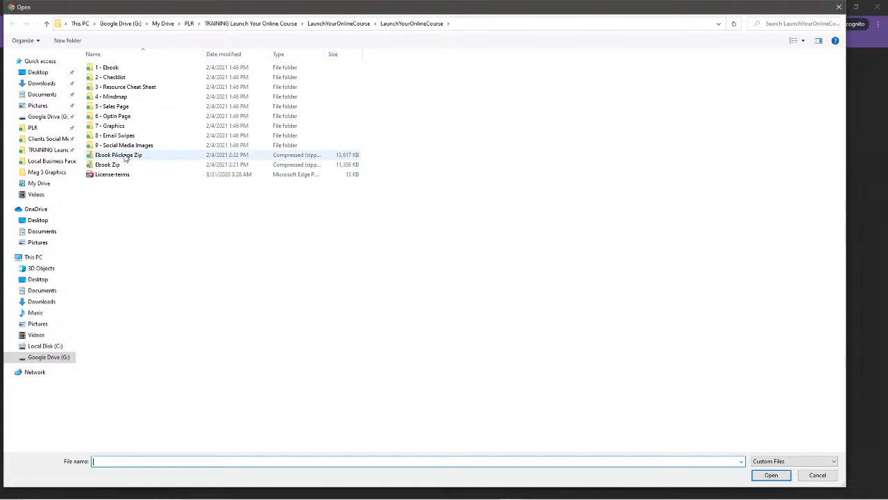
Step: Try to upload the Ebook PAckage Zip archive as the download file, and discard its entry
click(127, 156)
click(771, 474)
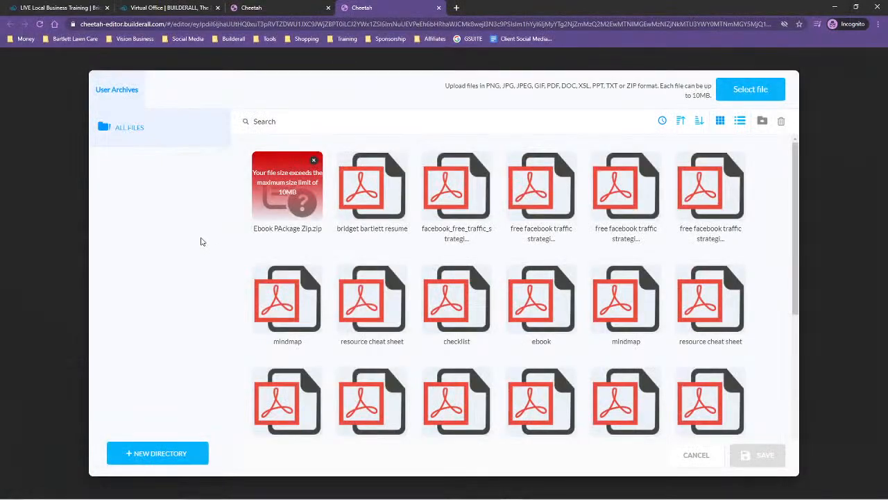
click(313, 161)
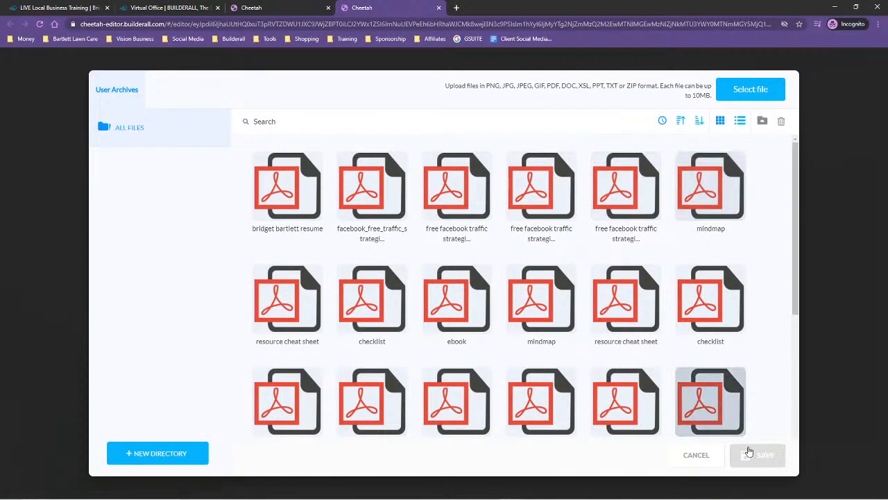
Step: Leave the file library and switch the link type from Download to Web
click(696, 454)
click(255, 126)
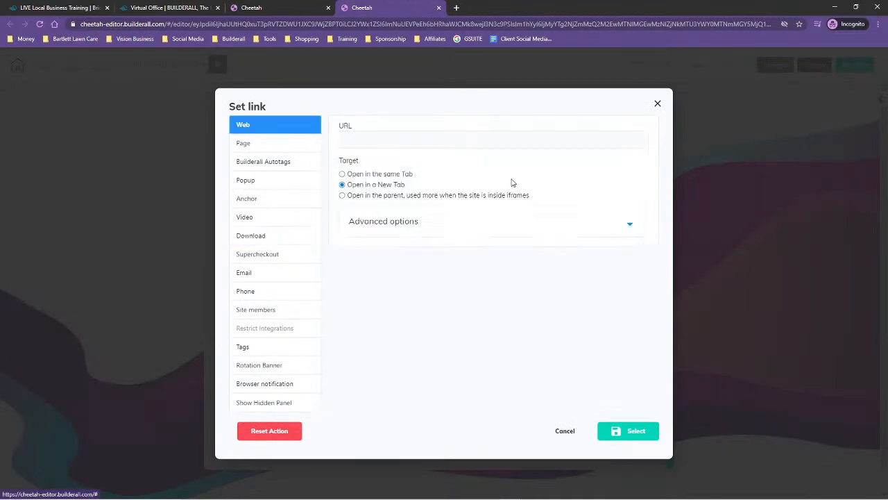
Step: Open the 1 - Ebook folder of the TRAINING Launch Your Online Course files in Google Drive from File Explorer and maximize its window
click(364, 137)
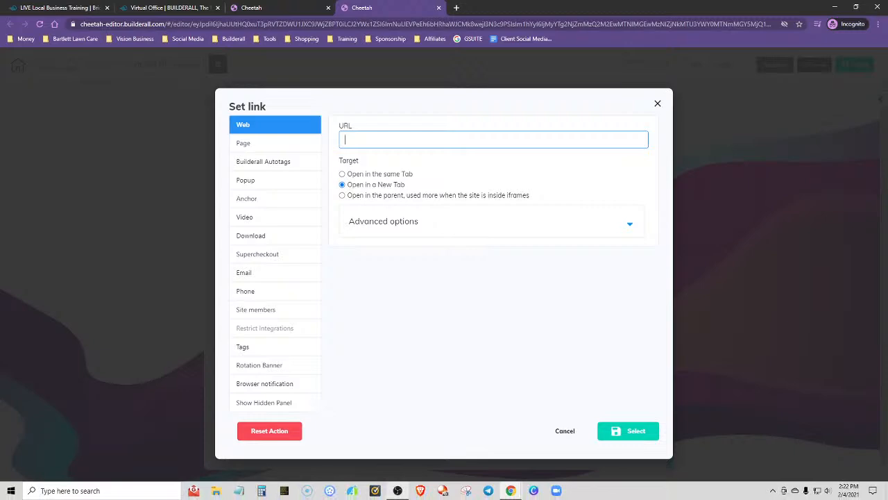
click(215, 492)
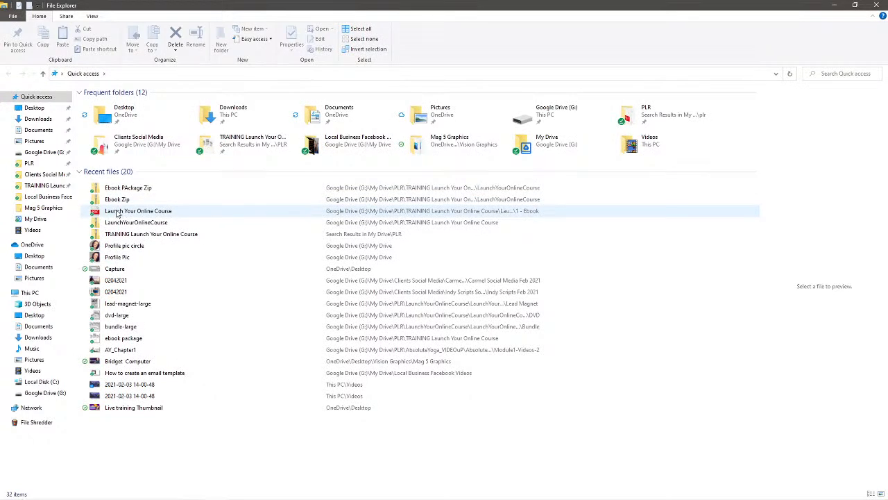
click(48, 185)
double_click(111, 123)
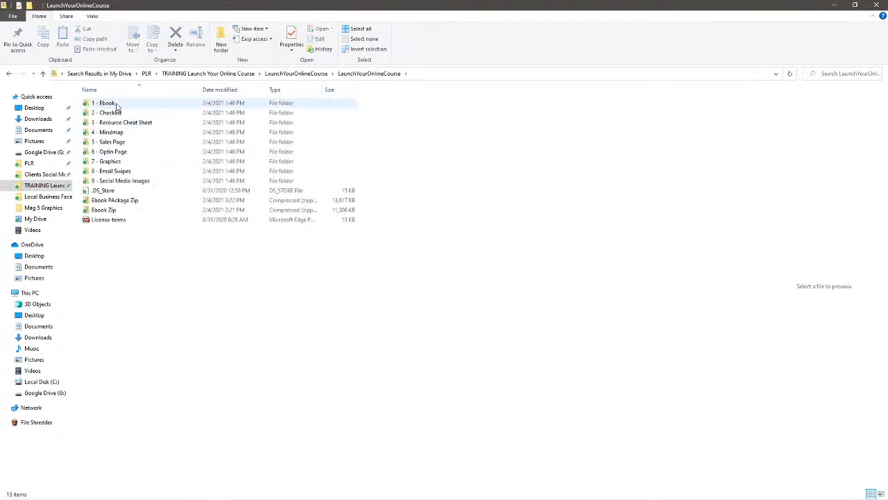
click(117, 105)
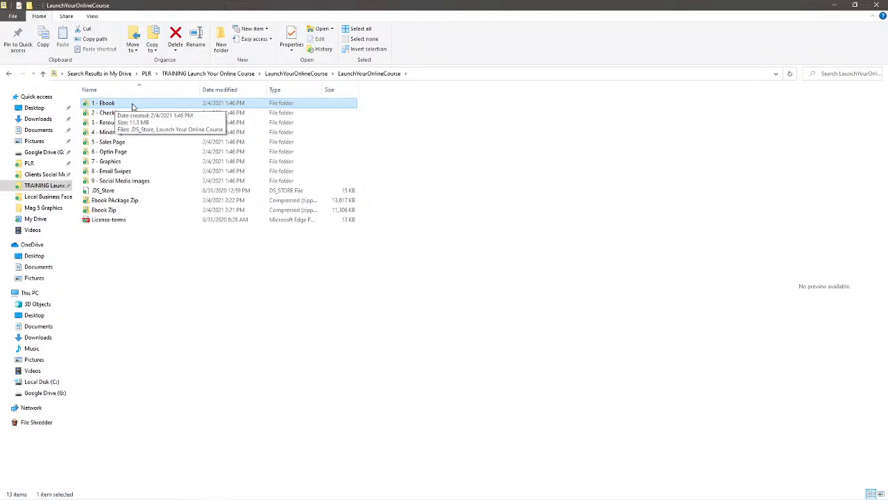
right_click(132, 106)
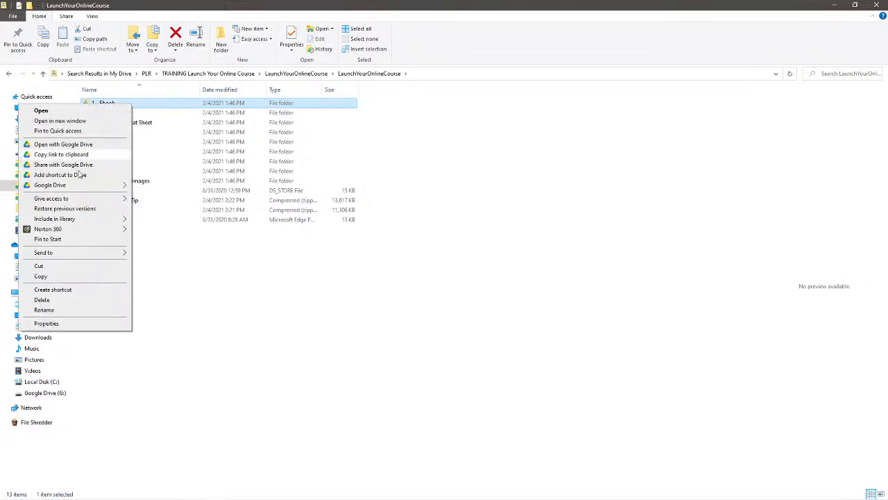
click(67, 145)
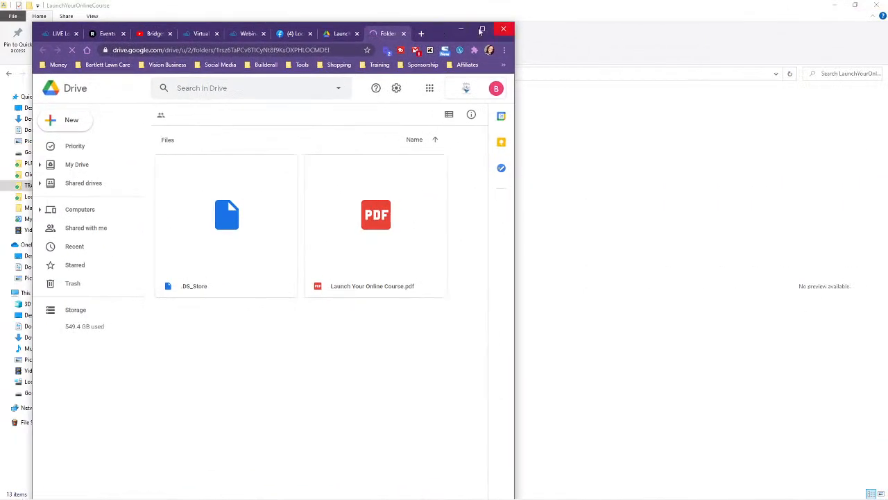
click(479, 28)
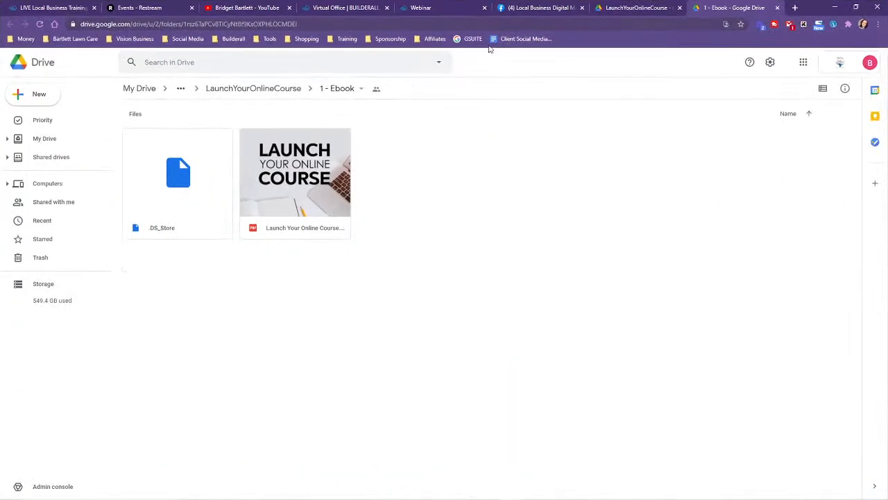
Step: Copy the sharing link of the 1 - Ebook folder in Google Drive and close its sharing settings
click(288, 150)
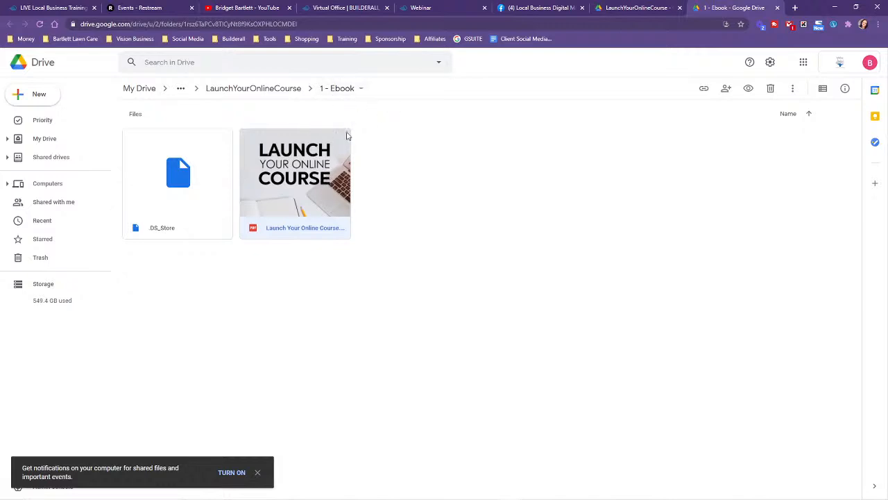
click(360, 89)
mouse_move(341, 113)
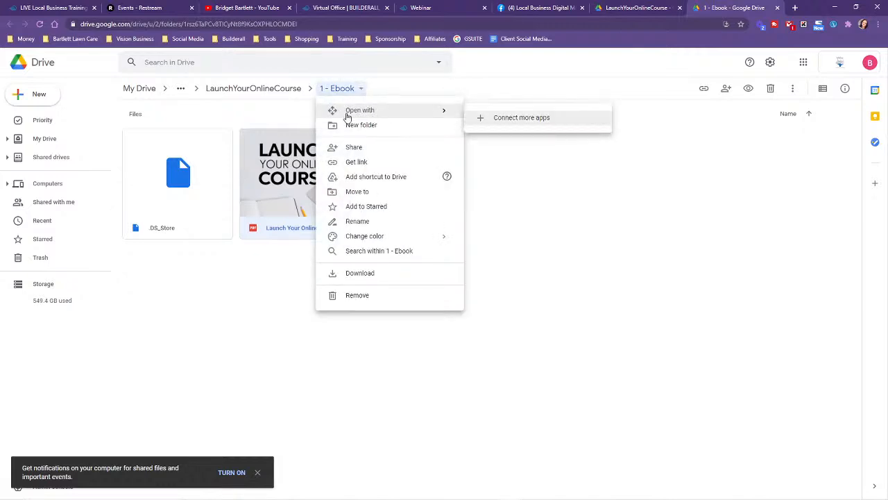
click(356, 163)
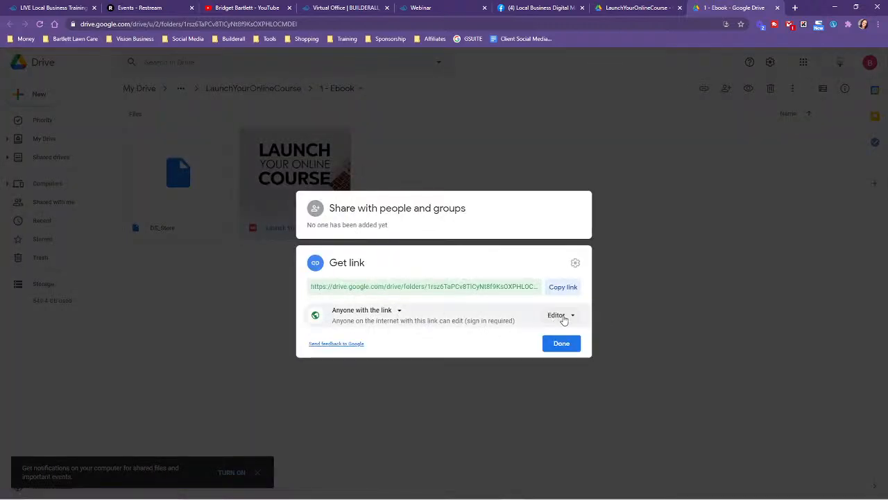
click(567, 288)
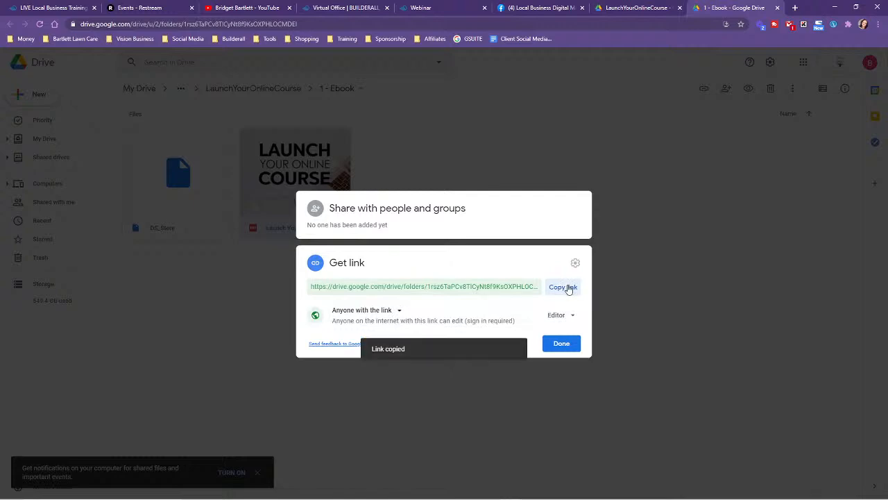
click(561, 344)
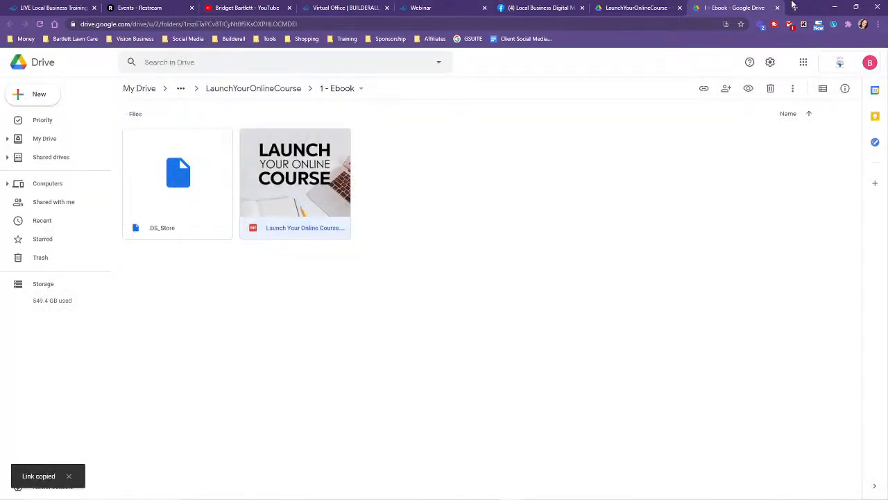
Step: Return to the Cheetah editor and set the copied Google Drive folder link as the Ebook button's web URL
click(834, 7)
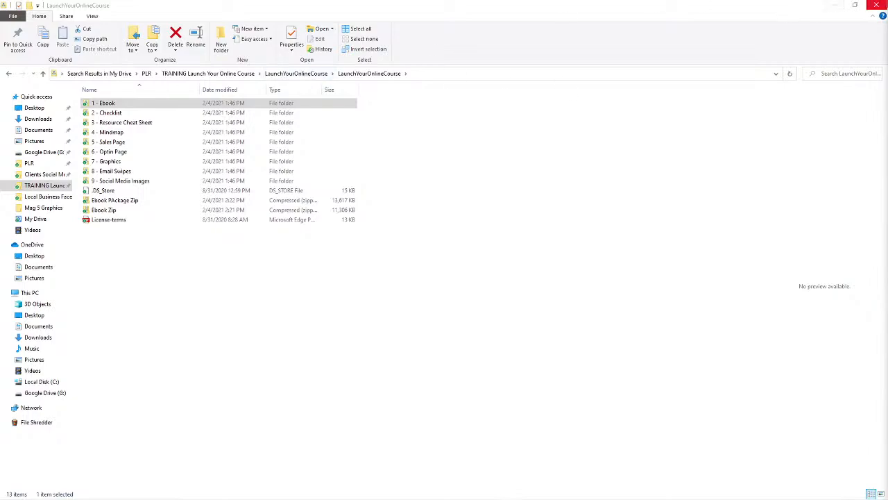
click(876, 5)
click(366, 140)
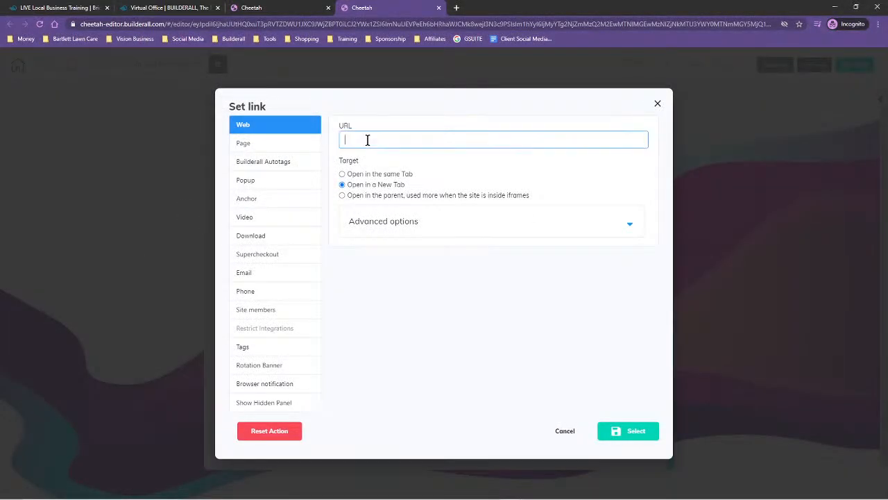
key(ctrl+v)
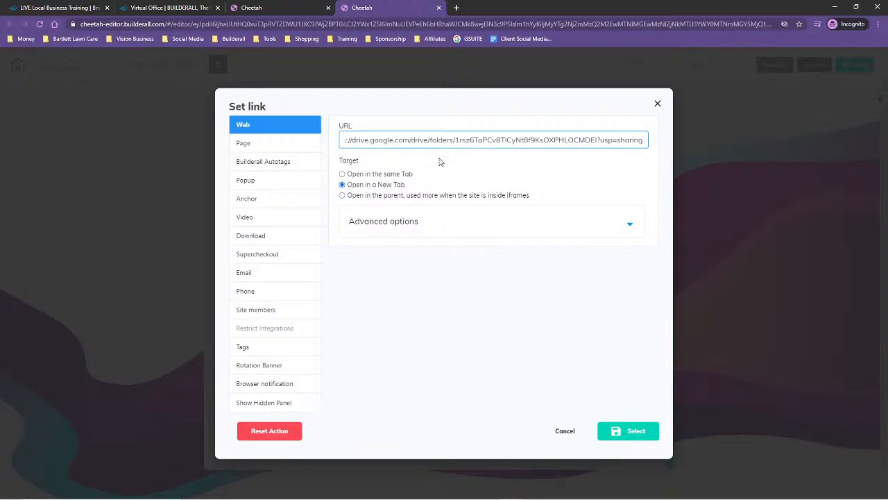
click(627, 431)
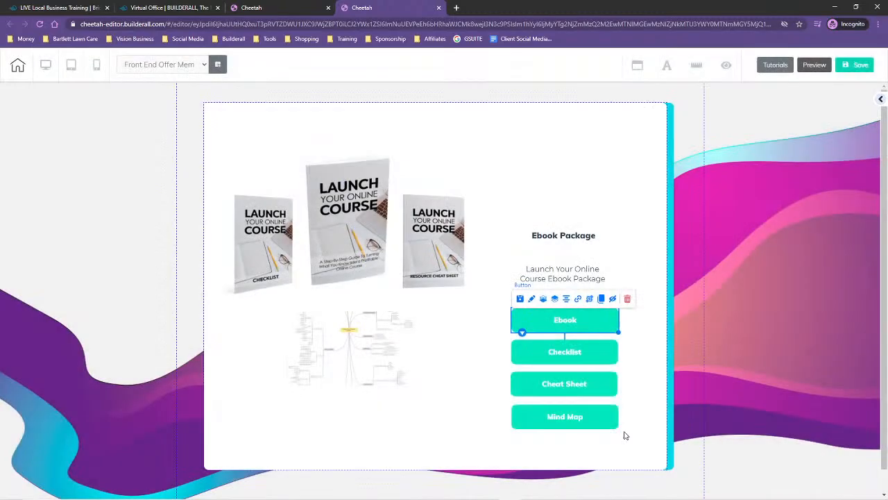
Step: Upload the CHECKLIST PDF from the 2 - Checklist folder and set it as the Checklist button's download file
click(573, 356)
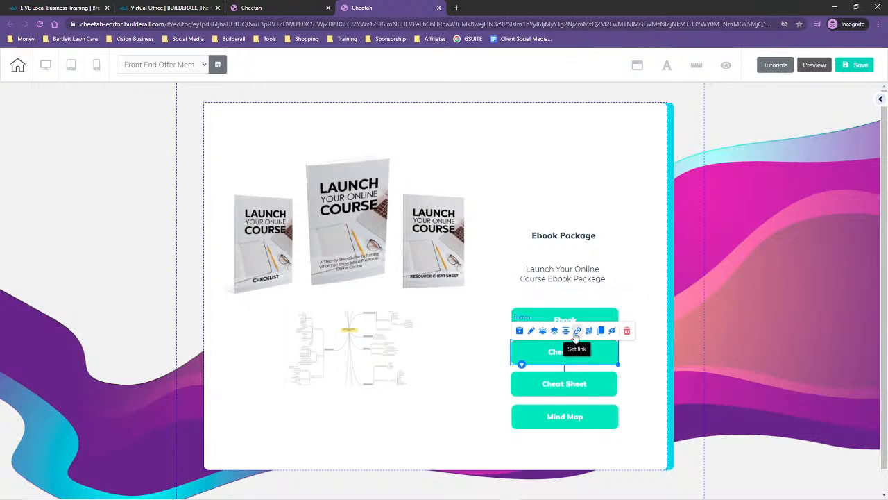
click(578, 332)
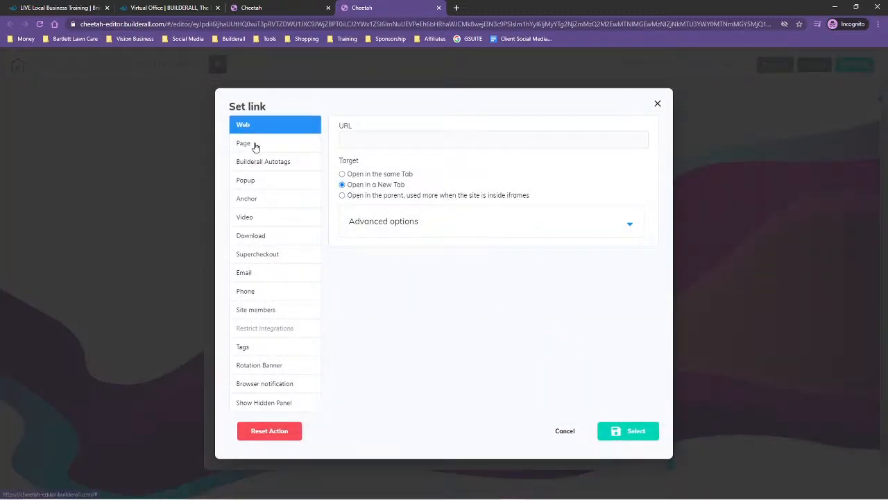
click(250, 234)
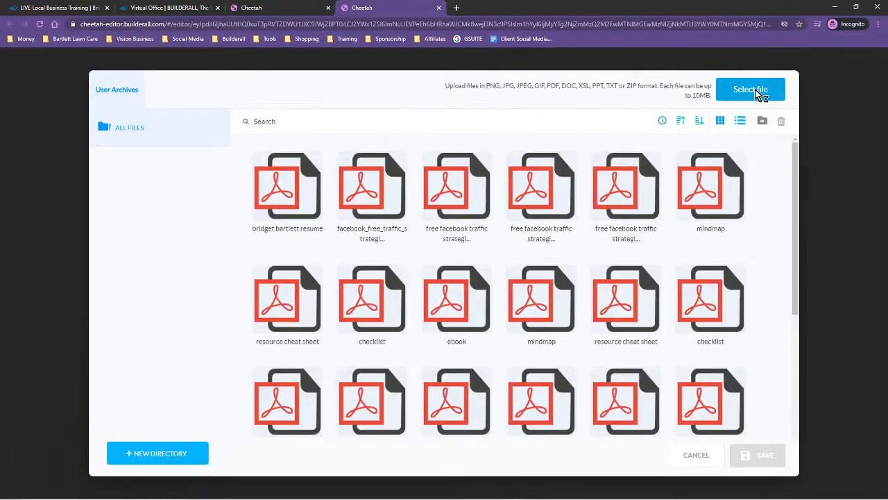
click(760, 90)
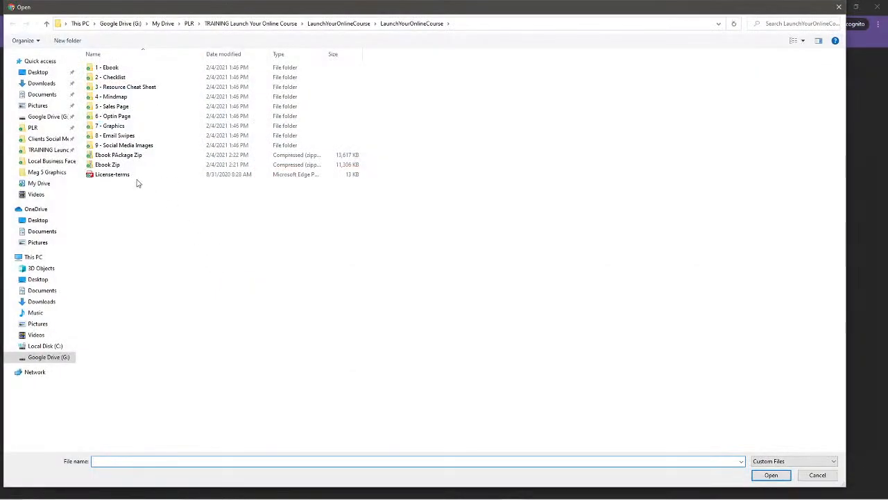
click(109, 80)
double_click(108, 81)
click(125, 68)
click(755, 474)
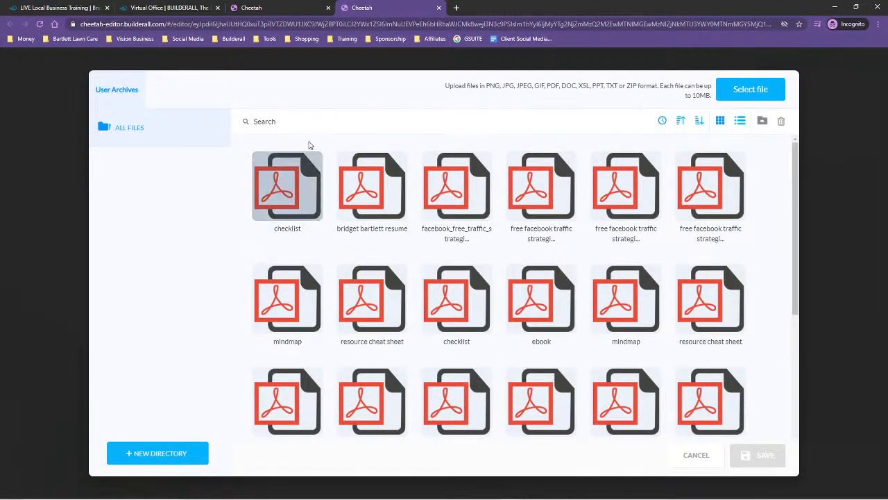
click(297, 167)
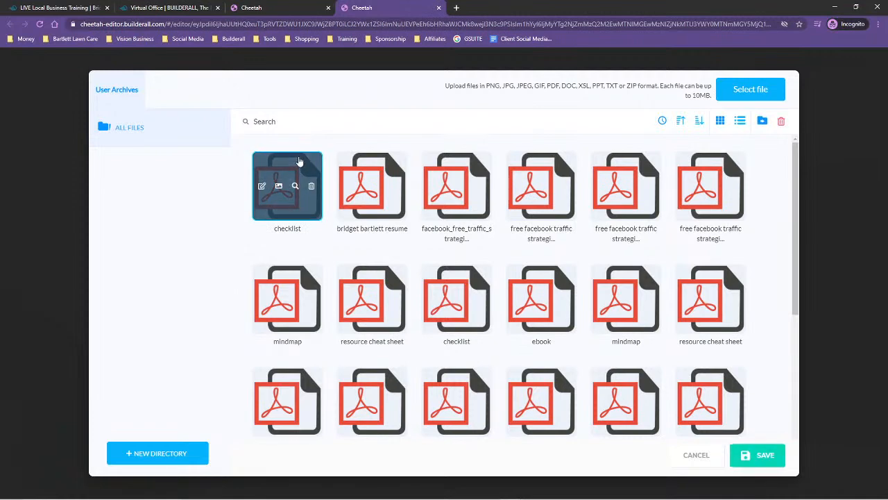
click(759, 455)
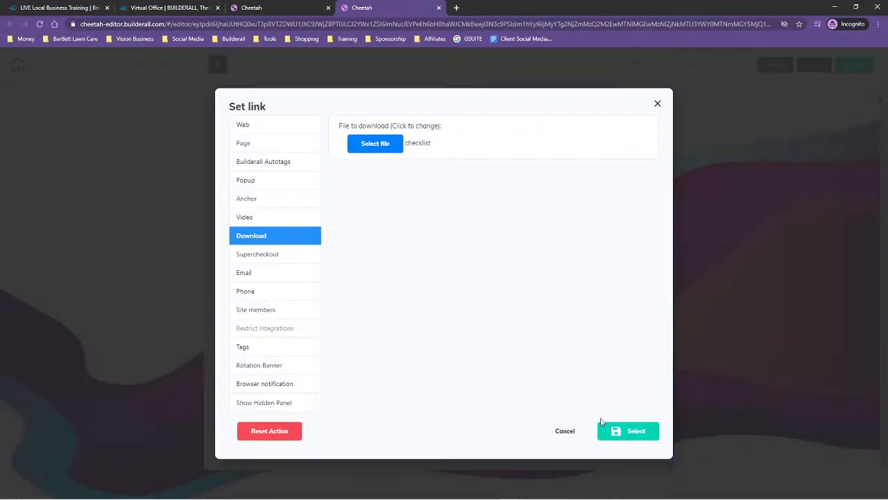
click(629, 431)
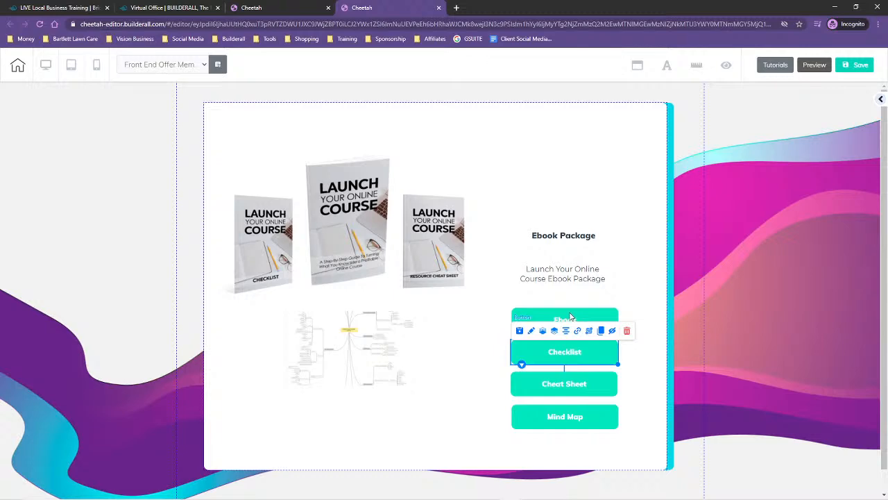
Step: Upload the Resource Cheat Sheet PDF from the 3 - Resource Cheat Sheet folder and set it as the Cheat Sheet button's download file
click(546, 391)
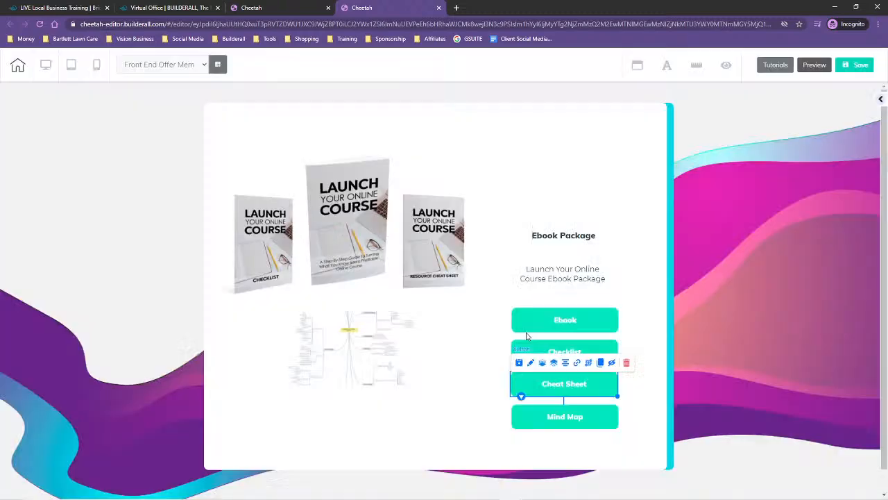
click(576, 362)
click(254, 236)
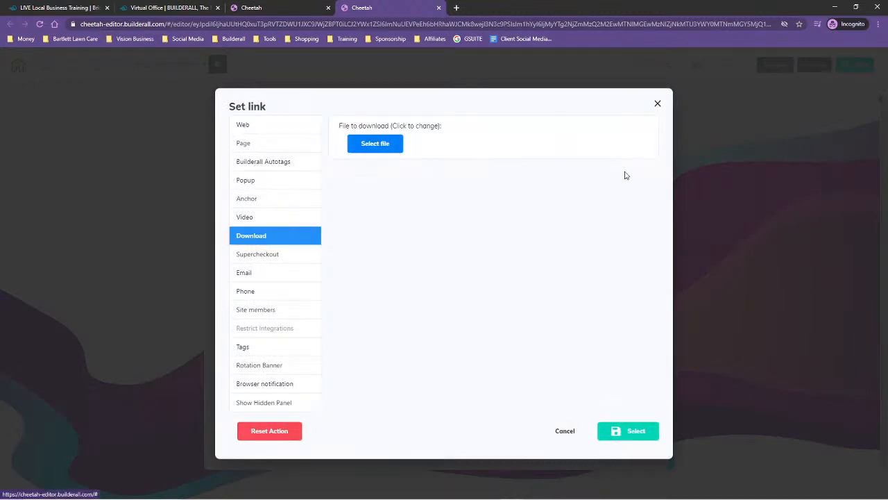
click(386, 142)
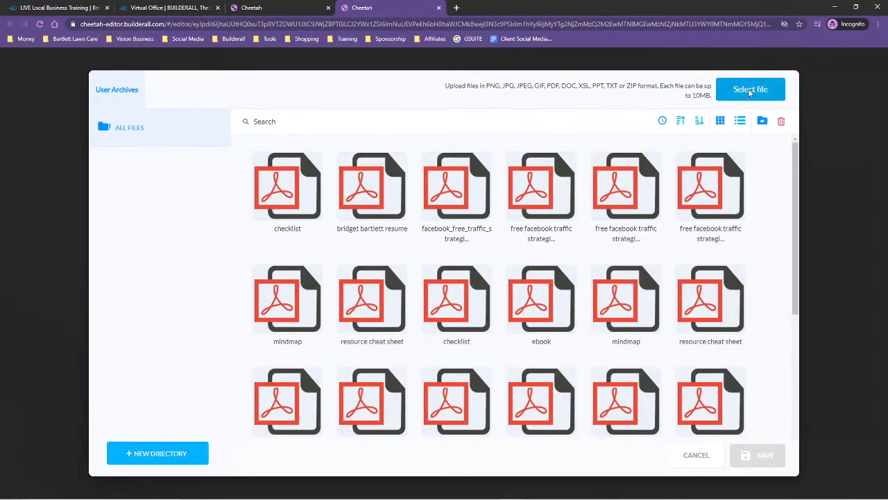
click(751, 90)
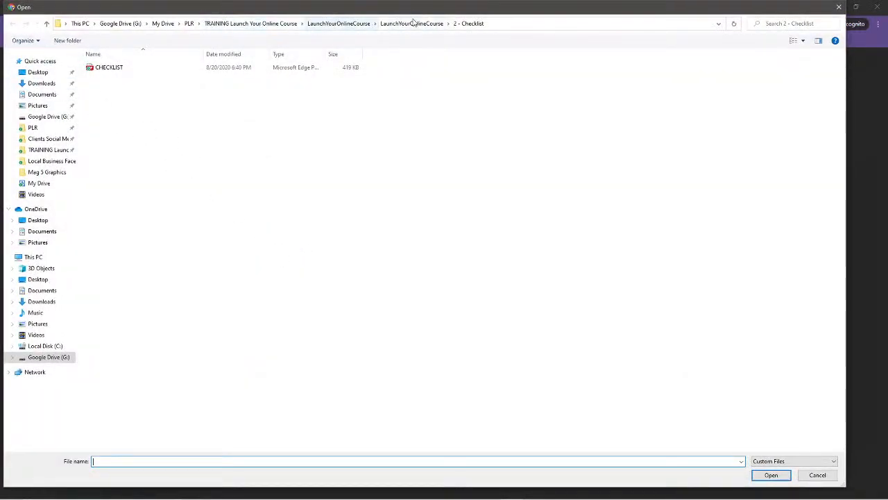
click(413, 23)
click(119, 90)
double_click(120, 90)
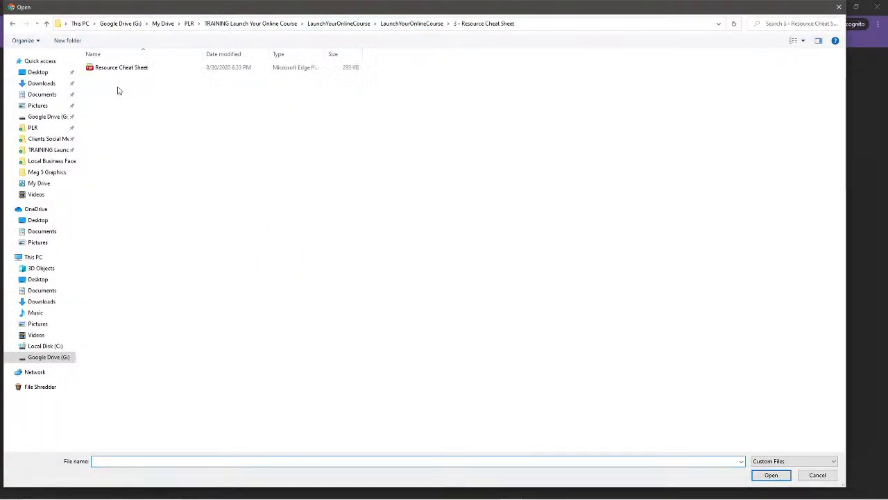
click(148, 69)
click(767, 475)
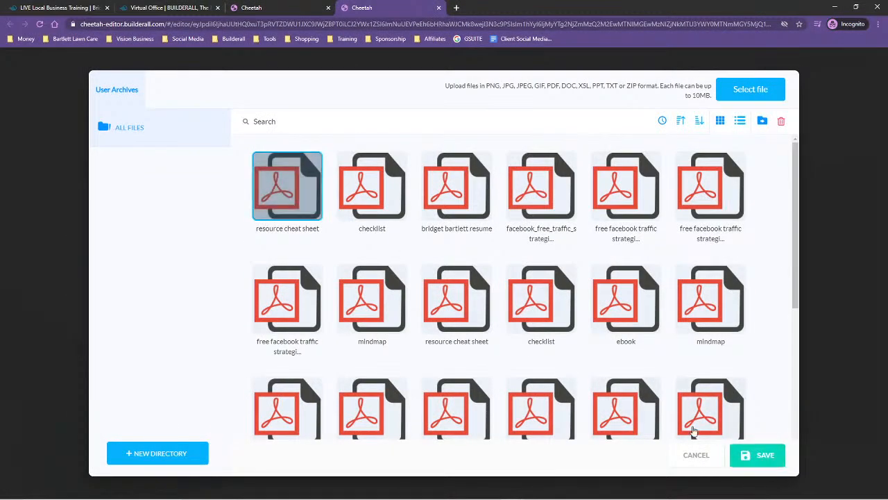
click(769, 458)
click(633, 431)
Step: Upload the mindmap PDF from the 4 - Mindmap folder and set it as the Mind Map button's download file
click(574, 424)
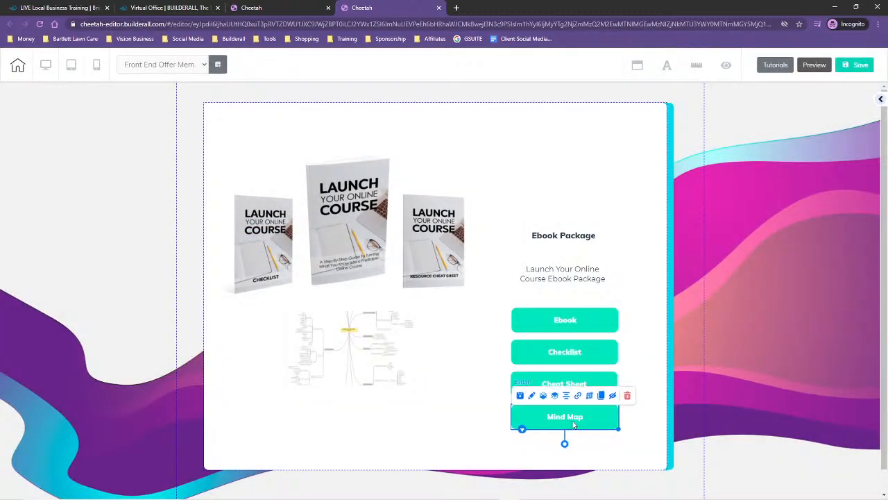
click(578, 396)
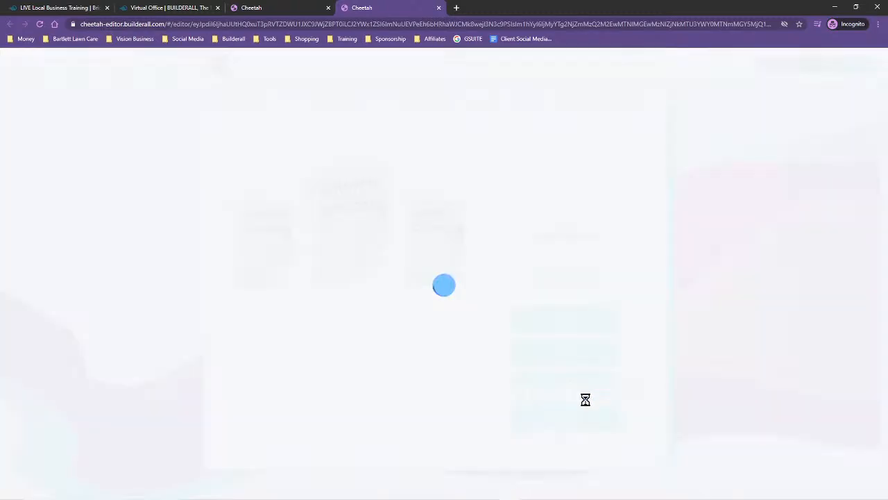
click(245, 236)
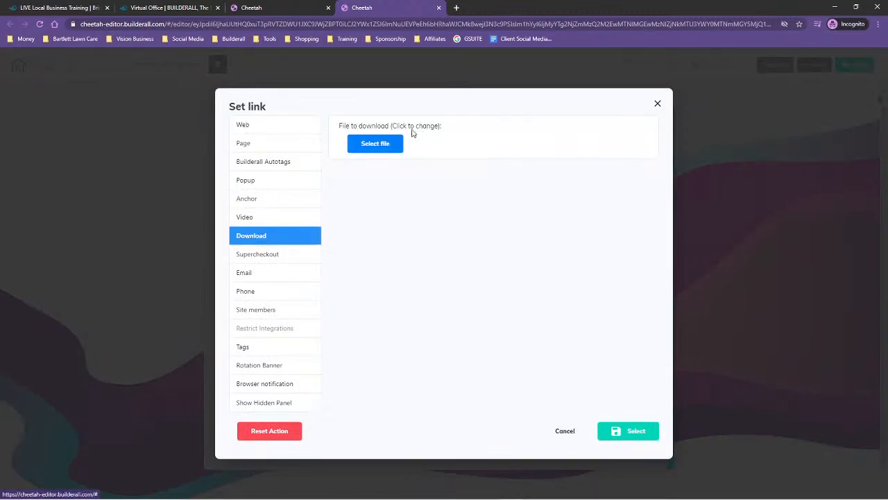
click(371, 143)
click(750, 89)
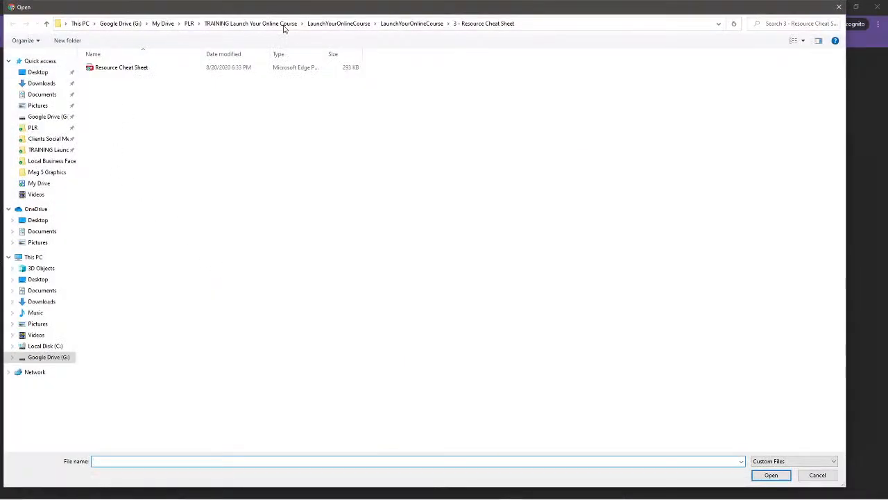
click(410, 23)
double_click(123, 101)
click(111, 68)
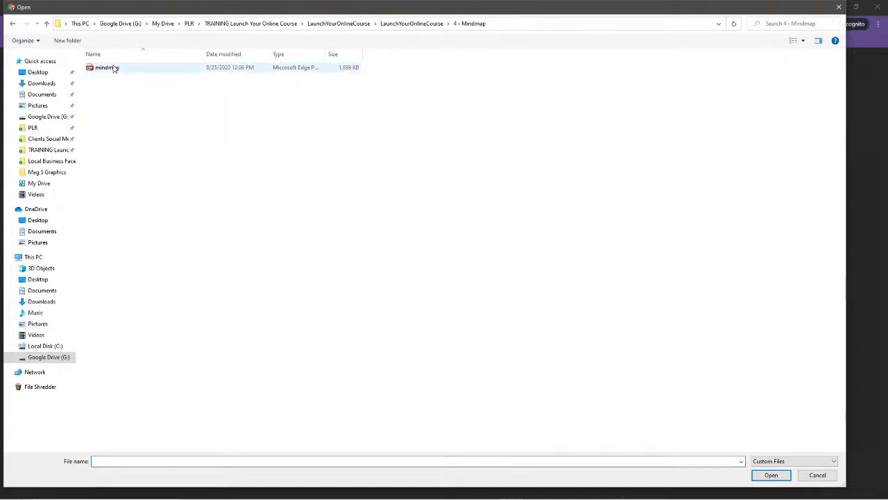
click(768, 475)
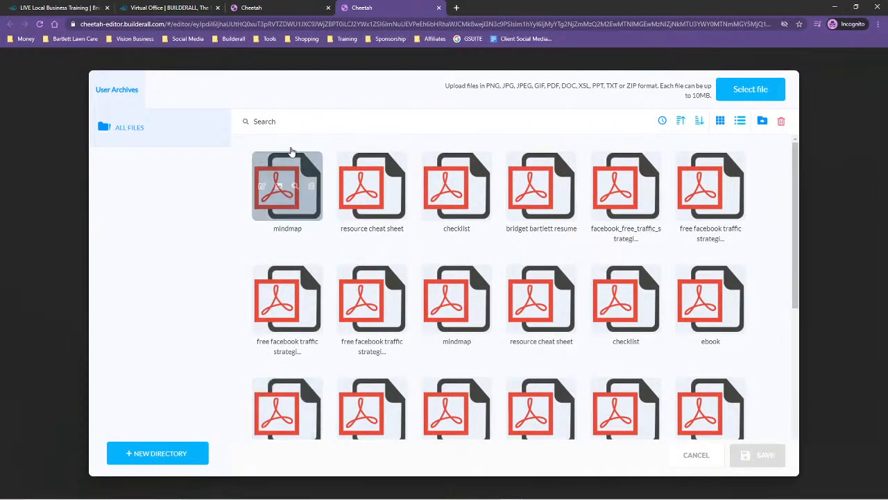
click(288, 174)
click(764, 458)
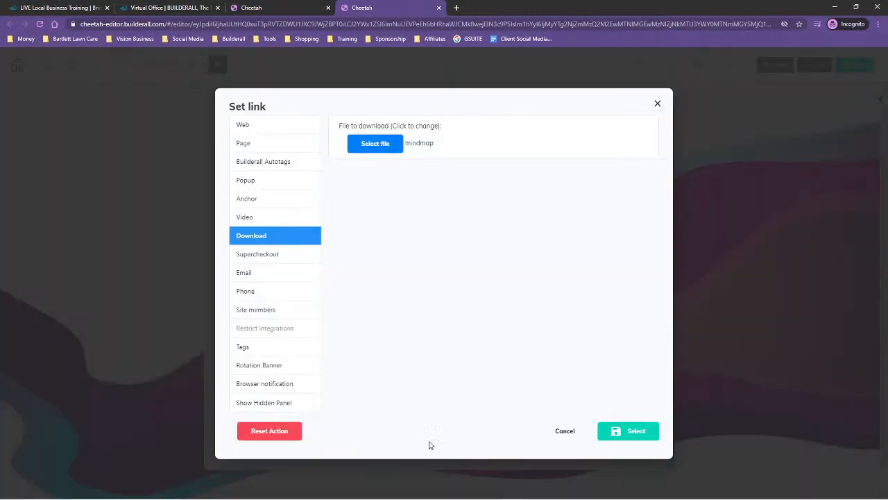
click(632, 435)
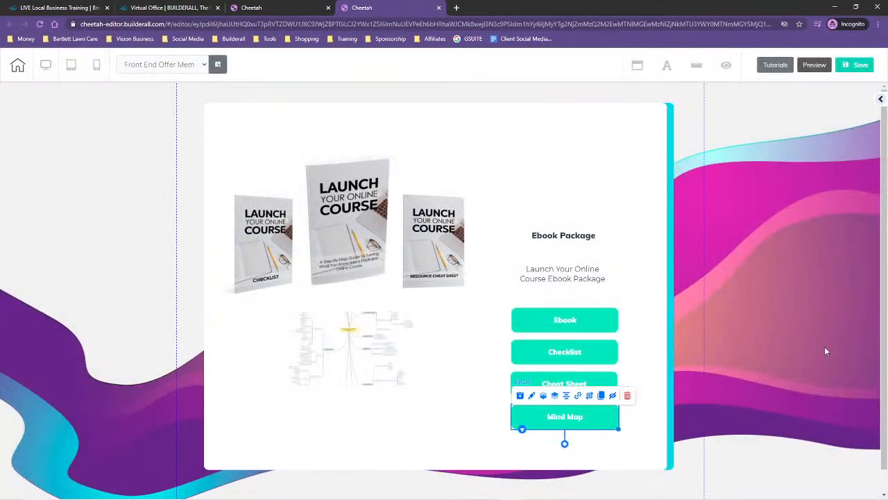
Step: Save the Front End Offer Members page and publish the site
click(861, 65)
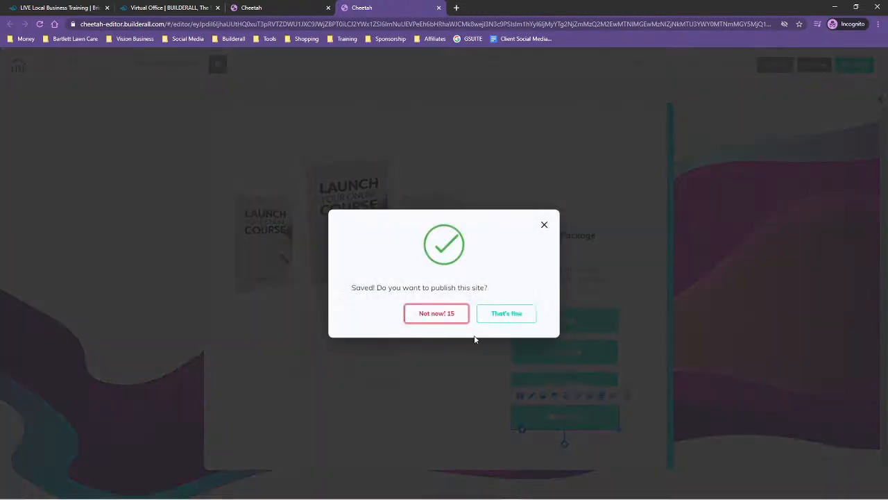
click(503, 312)
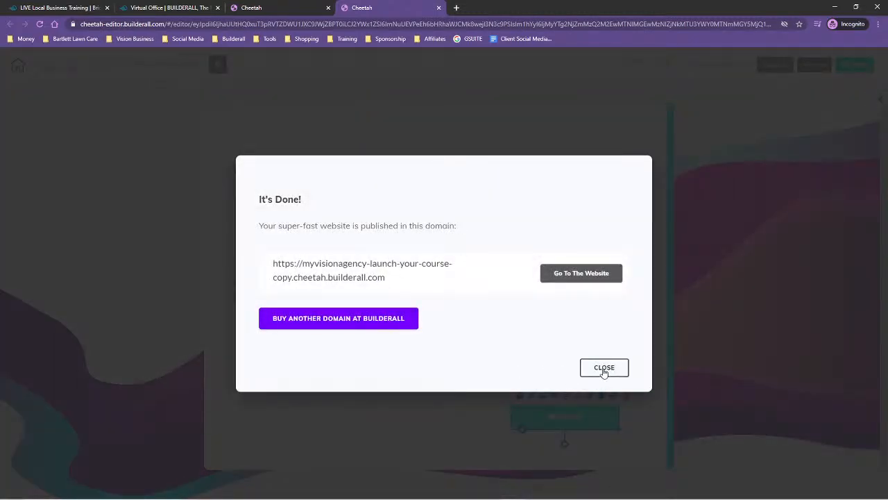
click(604, 366)
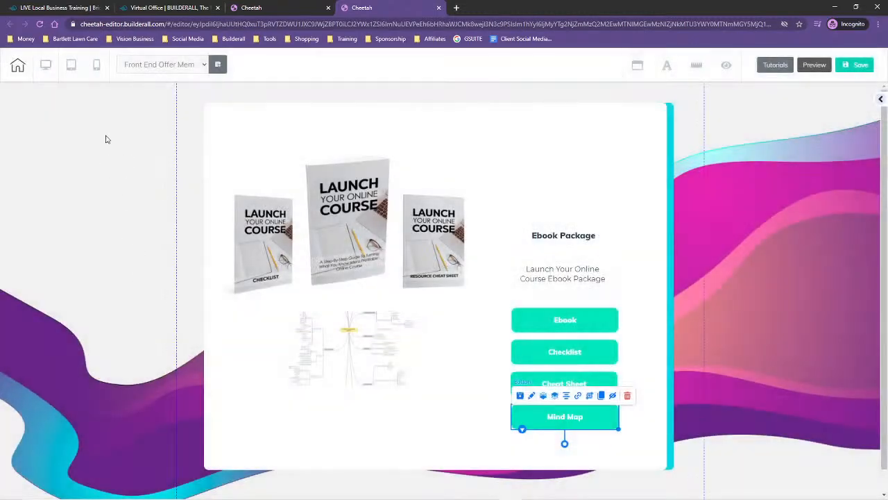
Step: Switch the editor to the Upsell Members page, saving the current page's changes before leaving
click(129, 65)
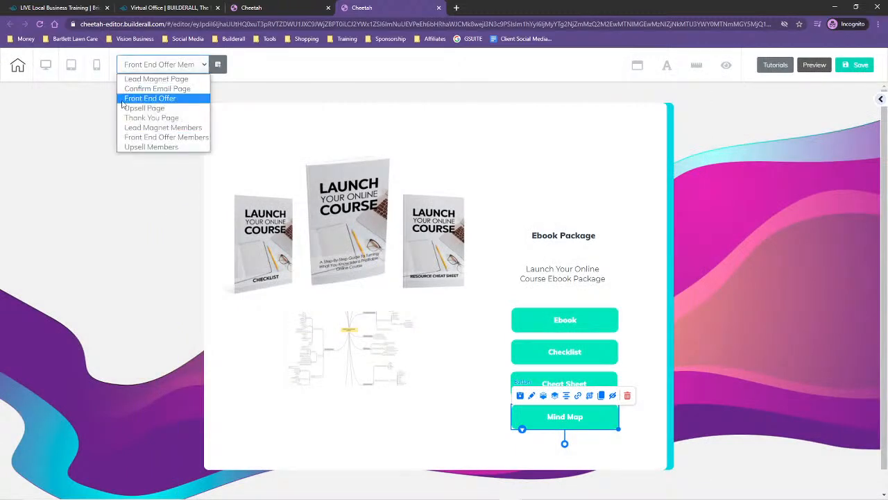
click(146, 148)
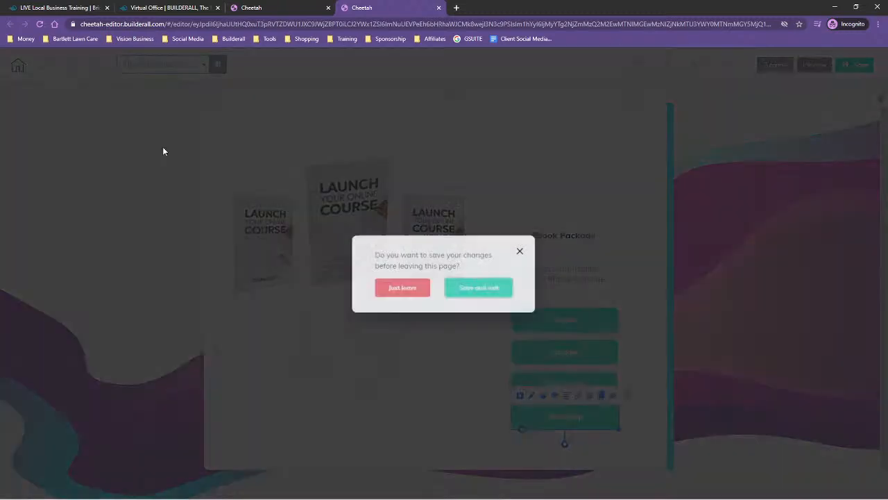
click(482, 295)
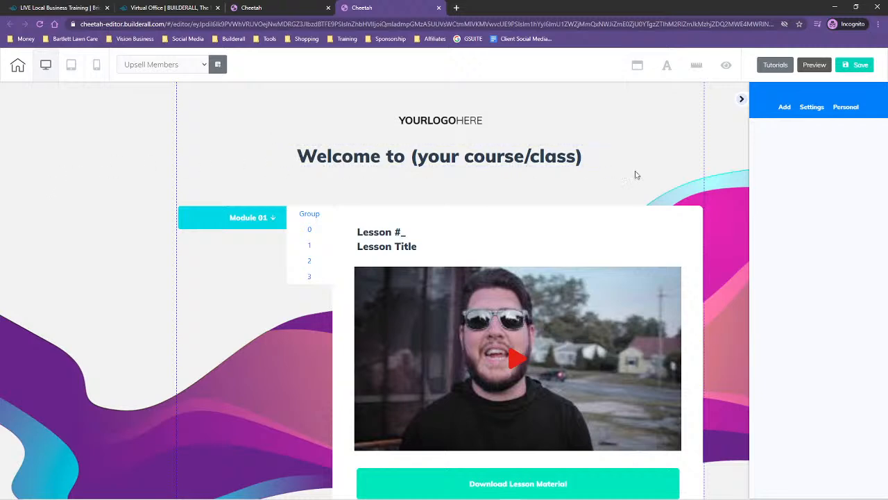
Step: Return to the site's page overview and open the Upsell Members area for editing, down to its Elearning settings
click(263, 7)
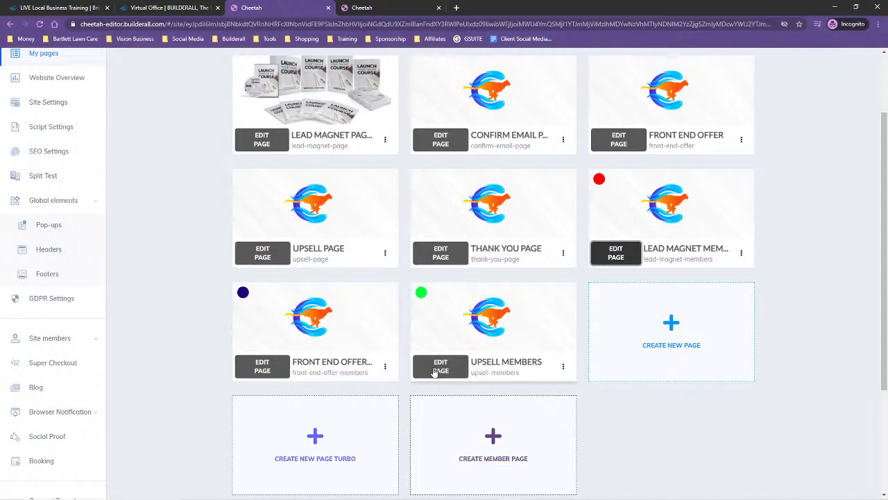
scroll(809, 407, down, 3)
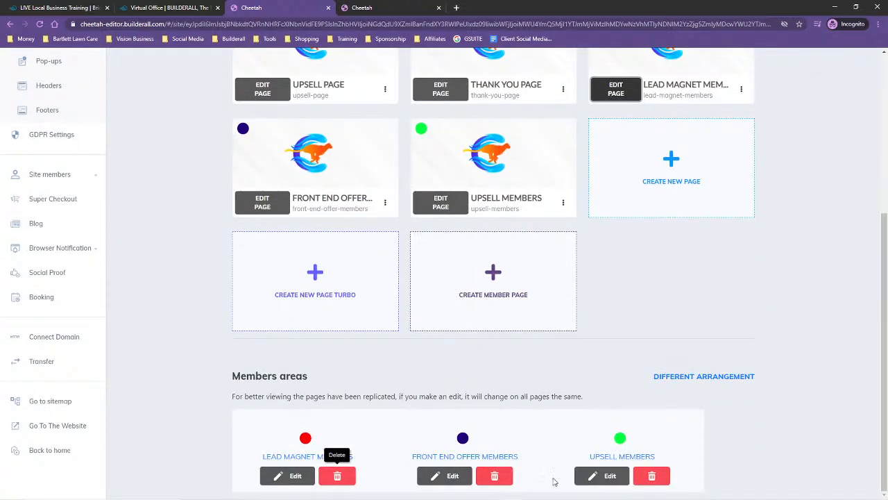
click(610, 476)
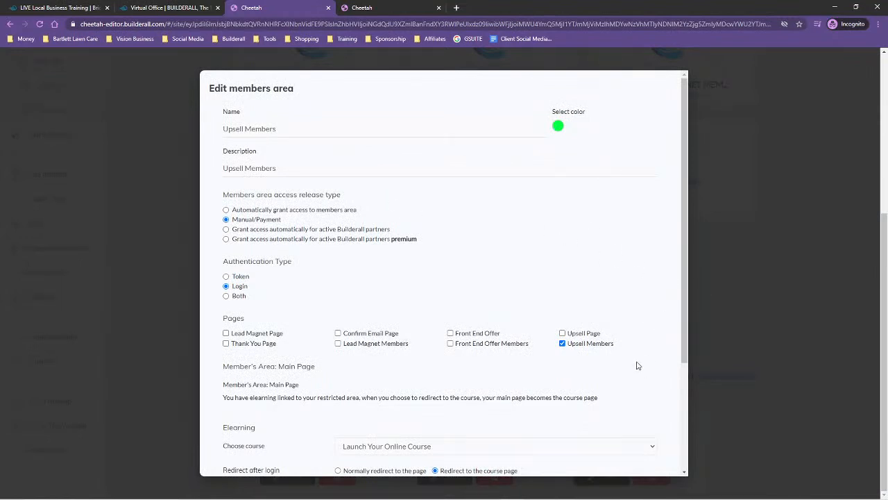
scroll(637, 365, down, 2)
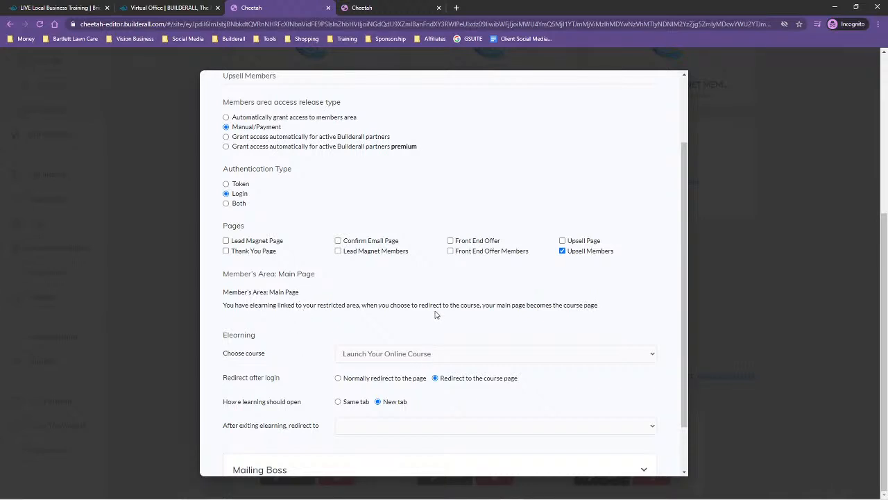
scroll(455, 320, down, 1)
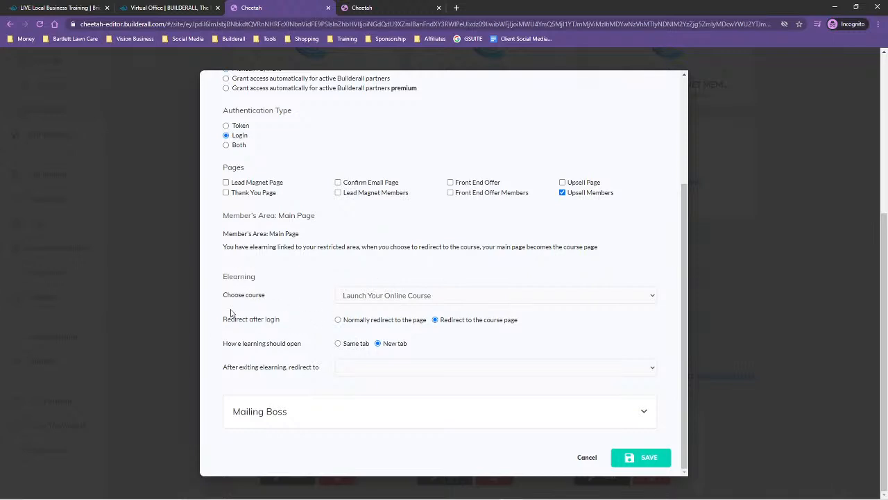
Step: Compare both redirect-after-login options for the Launch Your Online Course elearning and choose Normally redirect to the page
click(338, 320)
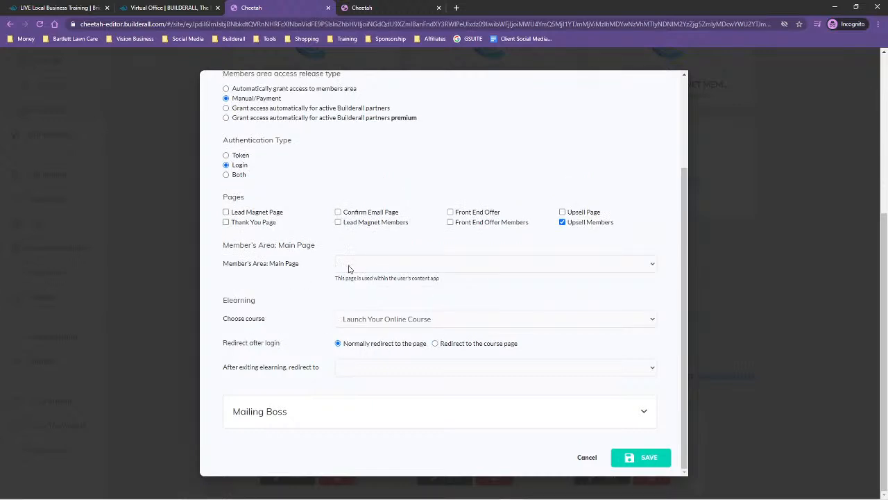
click(435, 343)
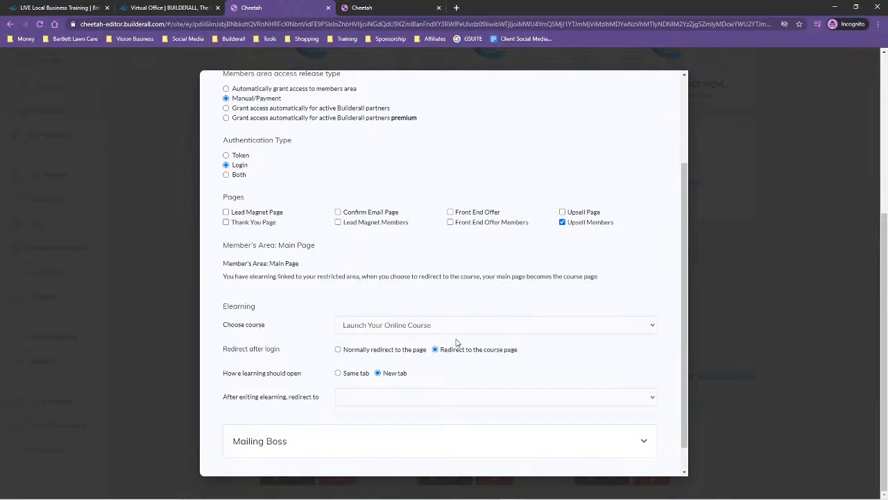
click(338, 349)
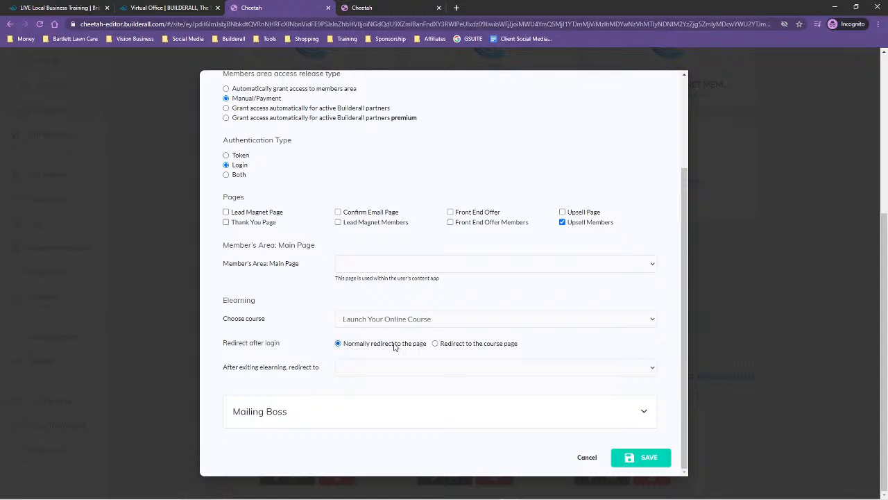
Step: Set both the members area's main page and the redirect after exiting elearning to Thank You Page
click(366, 270)
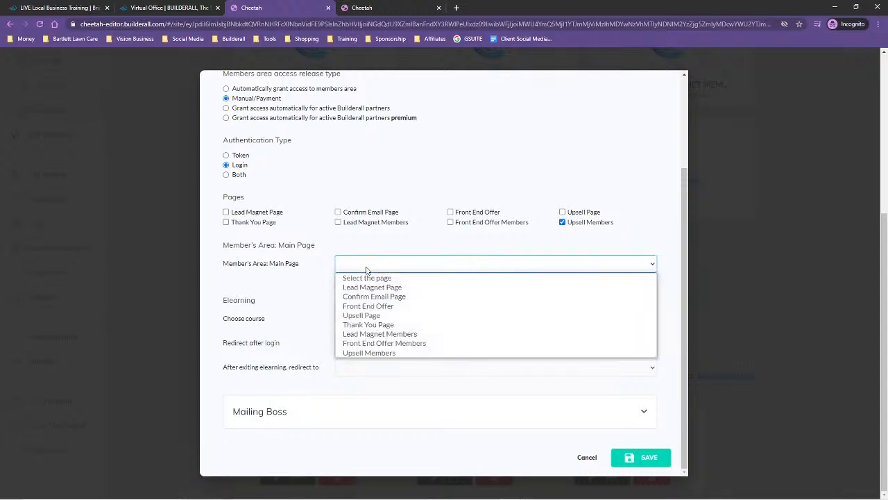
click(374, 324)
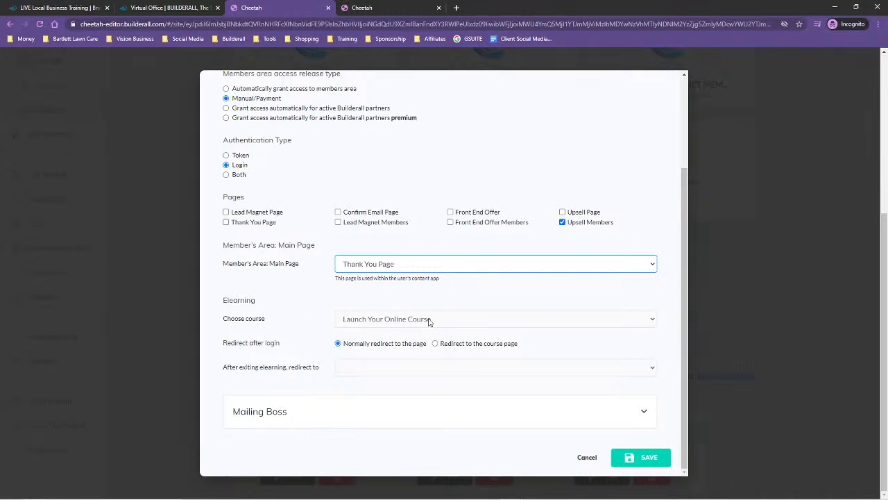
click(372, 369)
click(367, 427)
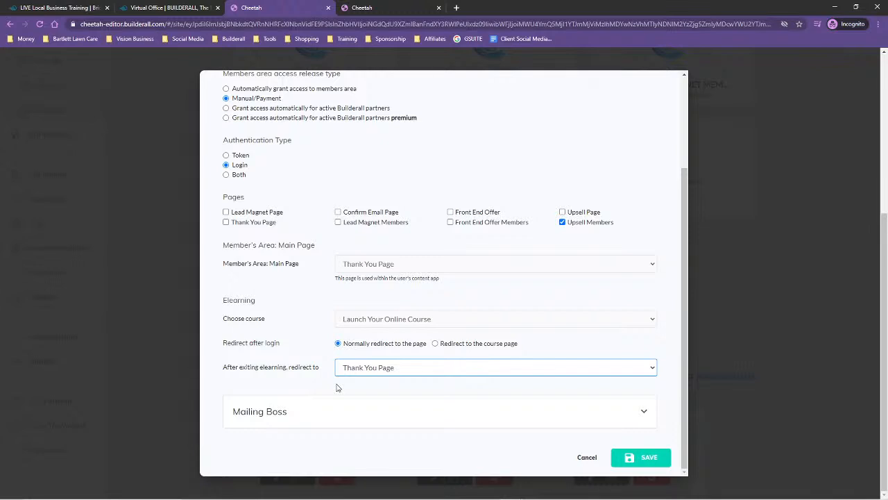
Step: Look through the available Mailing Boss lists without selecting one, and save the Upsell Members area settings
click(309, 413)
scroll(282, 370, down, 2)
click(283, 365)
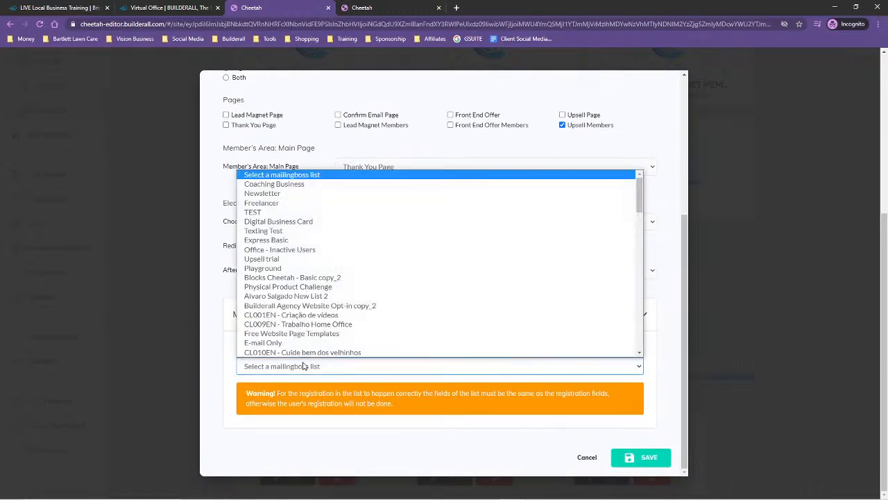
scroll(377, 325, down, 3)
scroll(377, 324, up, 3)
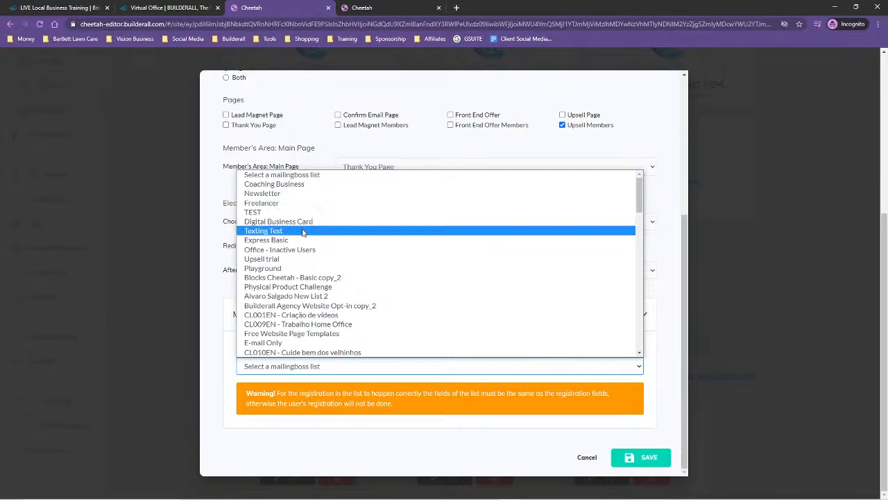
scroll(314, 305, down, 4)
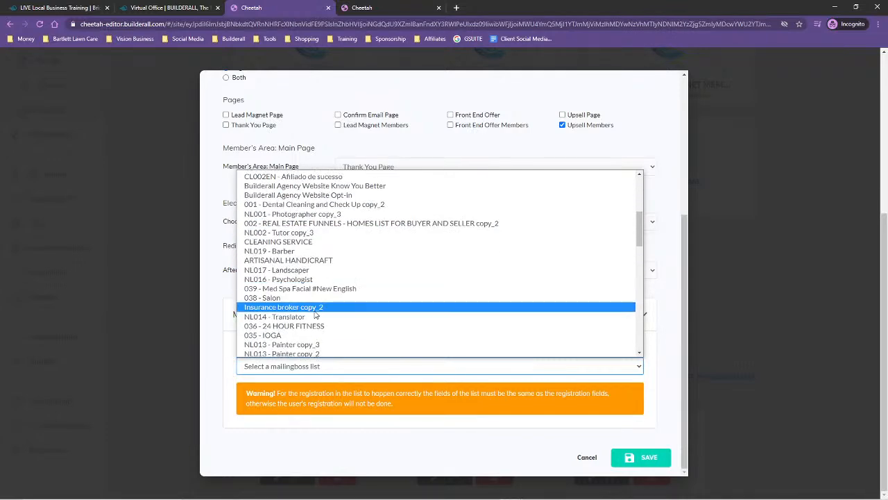
scroll(316, 316, down, 10)
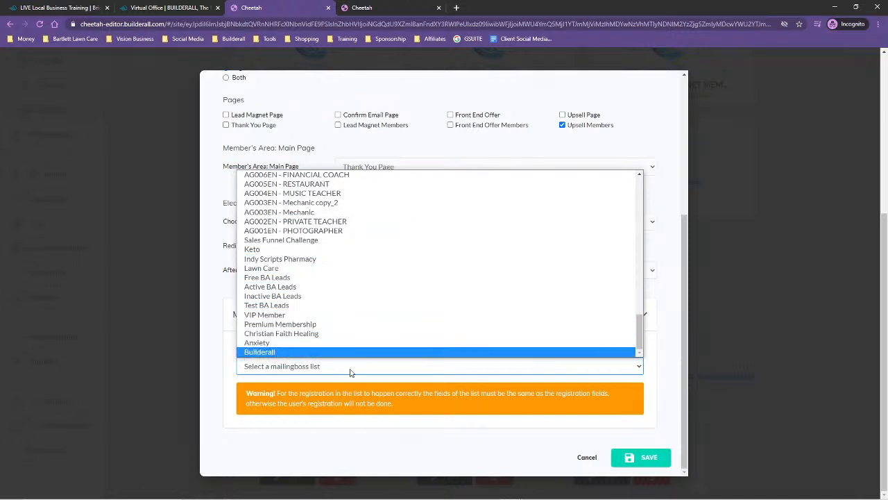
click(468, 409)
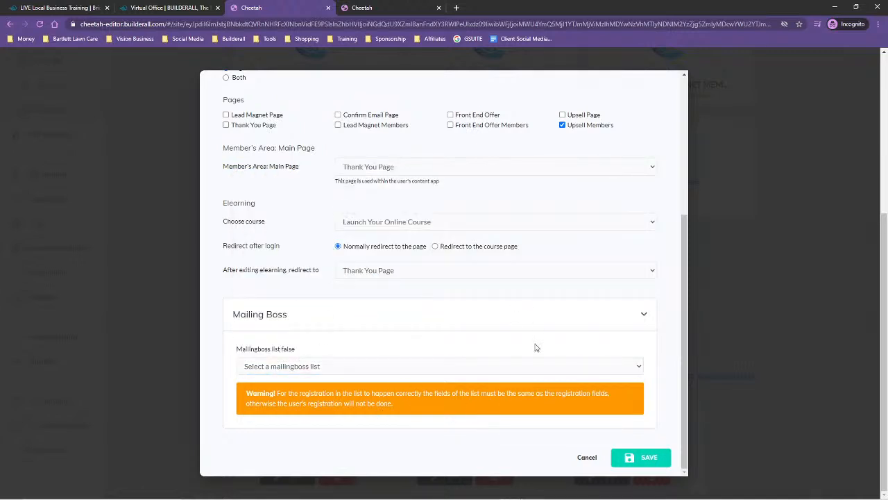
click(646, 458)
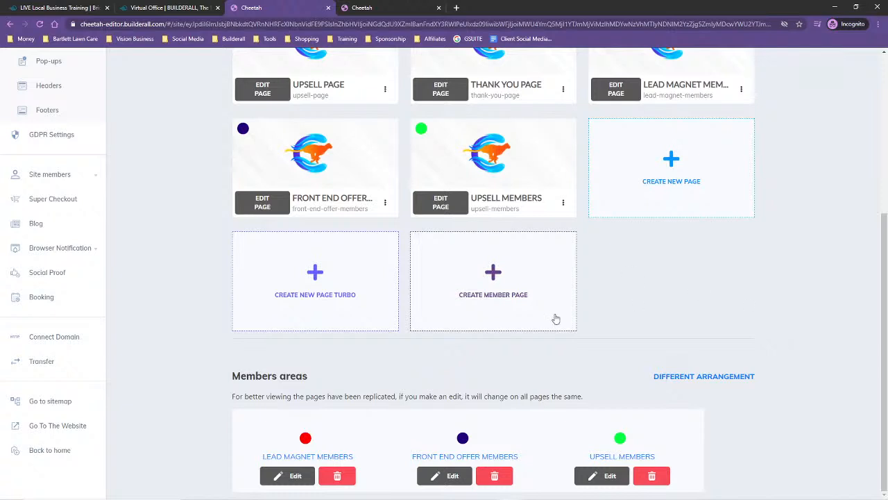
Step: Open the Upsell Members page for editing from the page overview and close the duplicate editor tab
mouse_move(459, 189)
scroll(812, 326, up, 1)
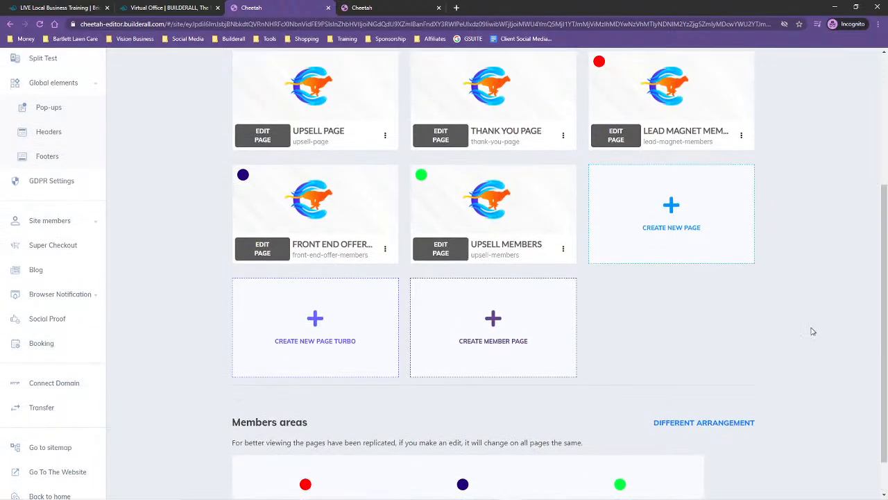
click(442, 250)
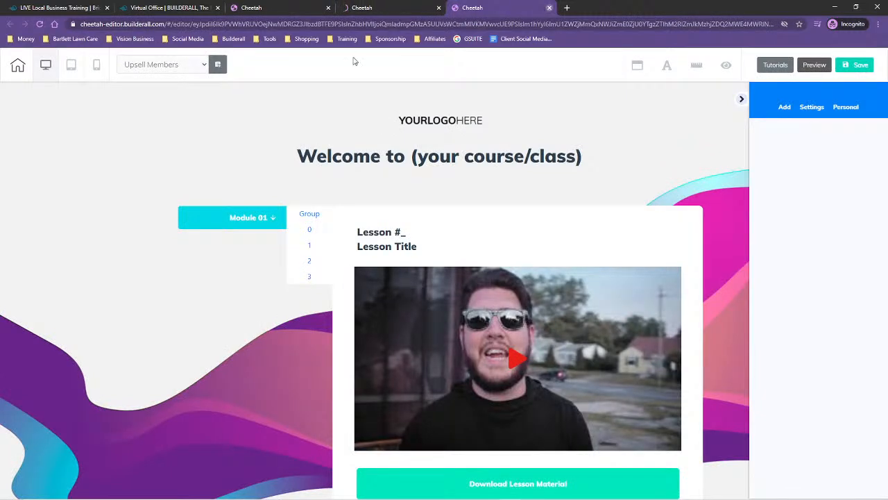
click(550, 7)
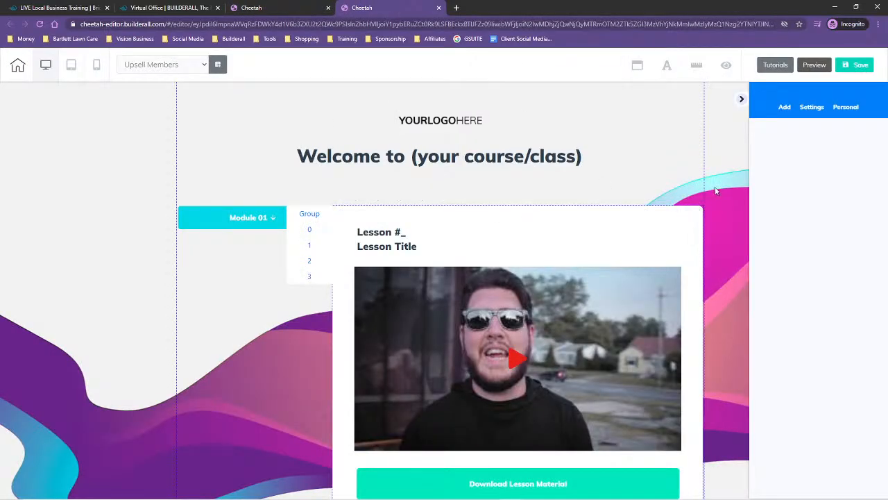
Step: Add the saved Thank you Panel to the Upsell Members page and delete the original course welcome panel
click(719, 105)
click(846, 107)
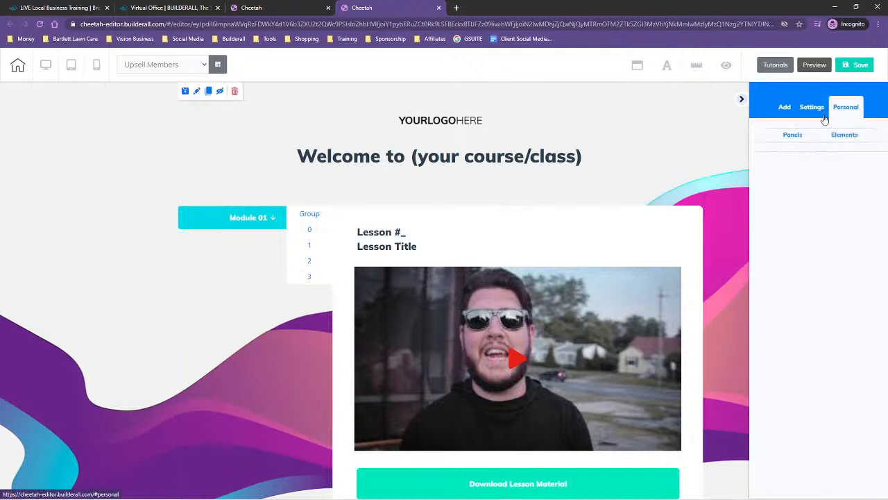
click(789, 138)
click(798, 170)
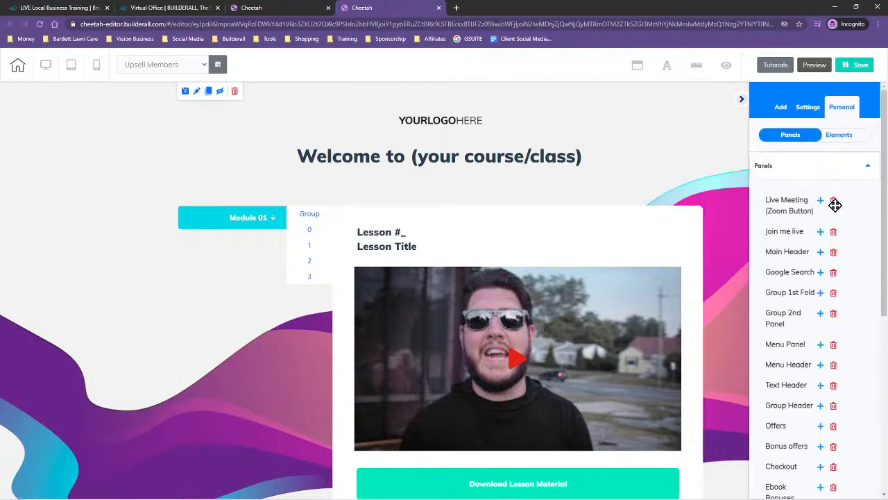
scroll(766, 239, down, 3)
scroll(767, 340, down, 3)
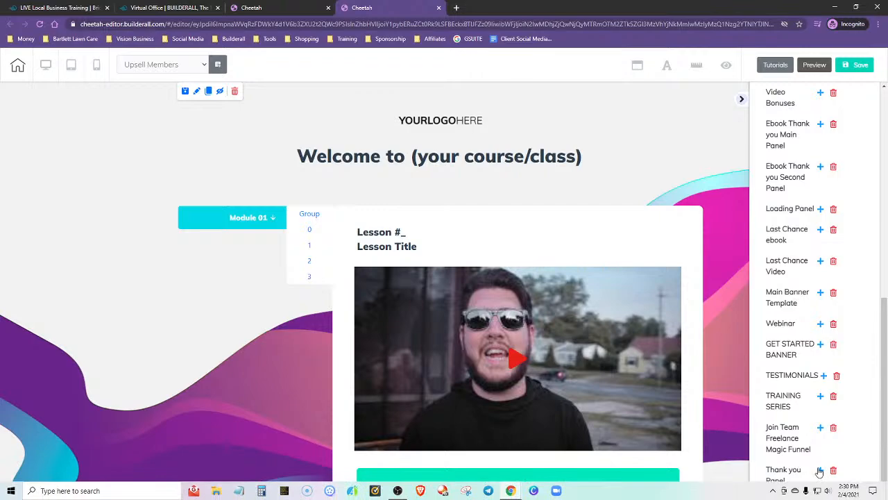
scroll(722, 360, down, 1)
scroll(724, 371, down, 6)
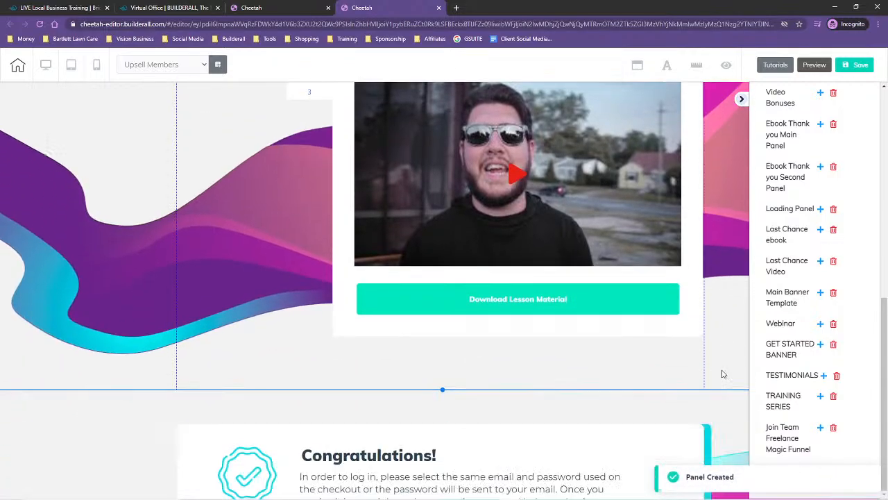
scroll(701, 365, up, 8)
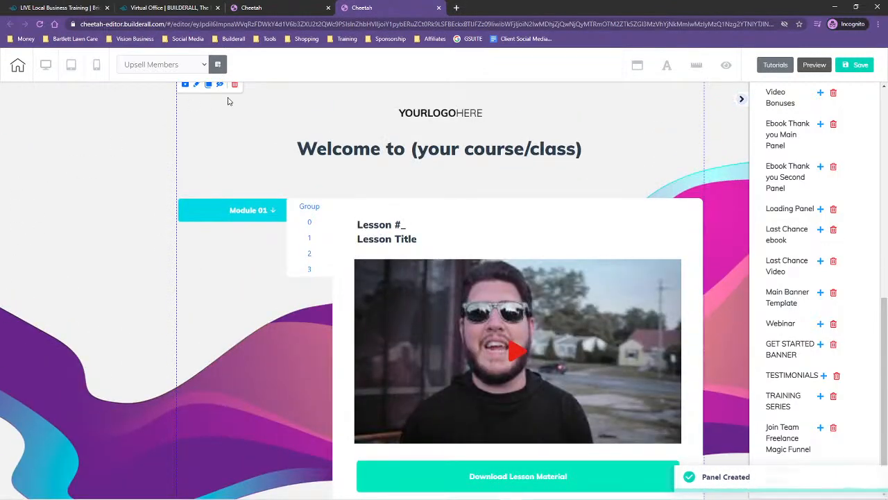
click(236, 85)
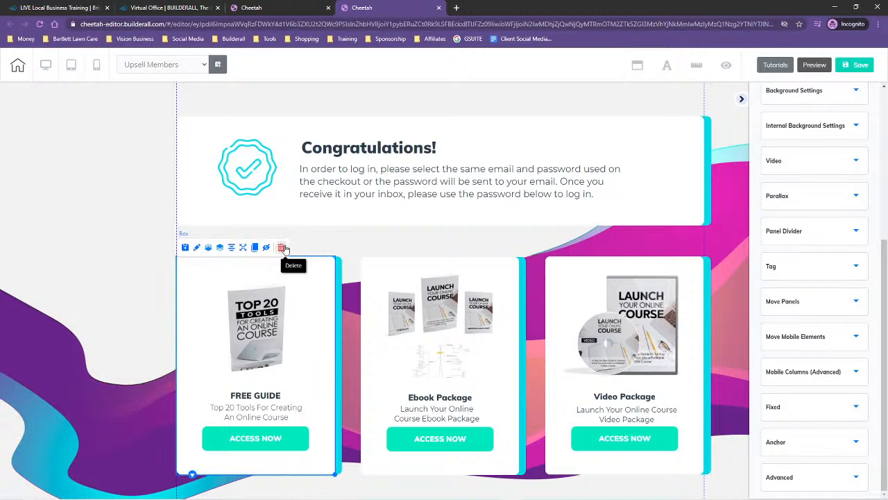
Step: Delete the FREE GUIDE and Ebook Package boxes from the added thank-you panel
click(281, 247)
click(521, 300)
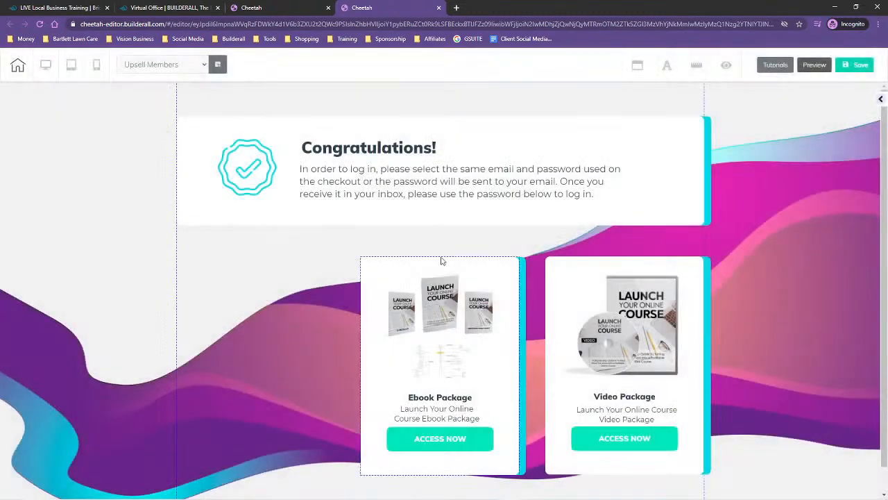
click(465, 248)
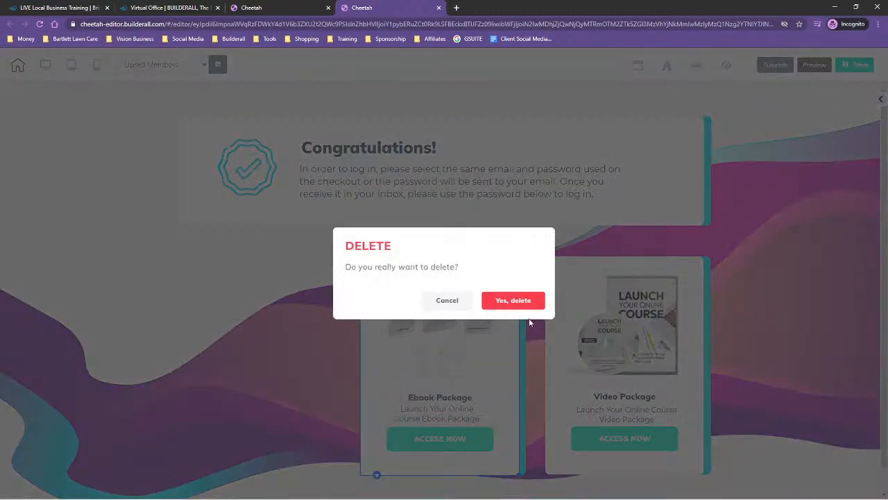
click(512, 304)
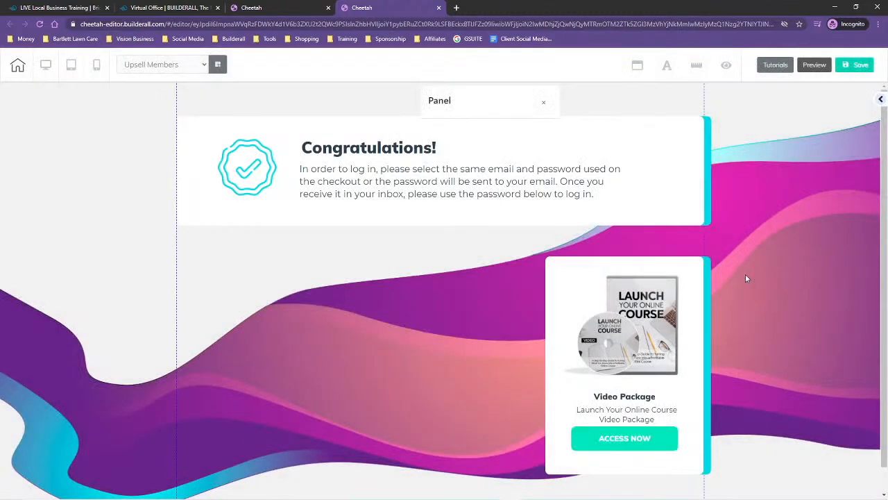
Step: Move the Video Package box toward the middle of the panel and delete the Congratulations box above it
click(612, 257)
drag(697, 264, 417, 259)
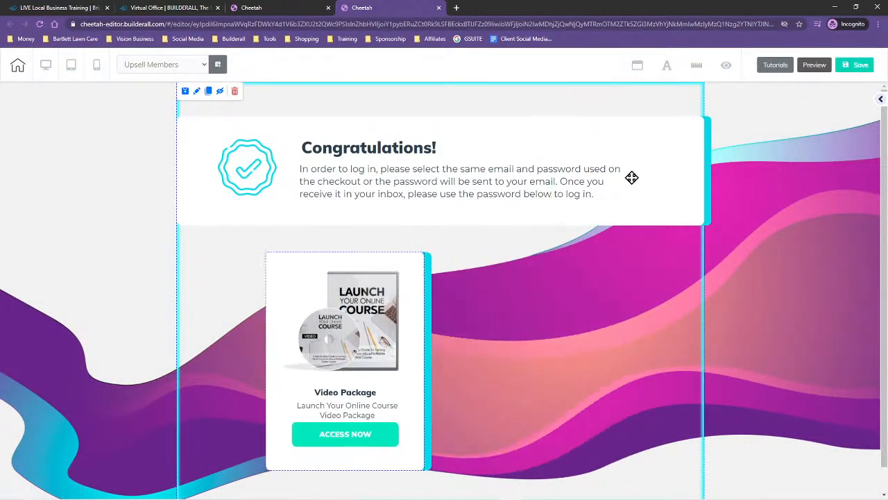
click(692, 131)
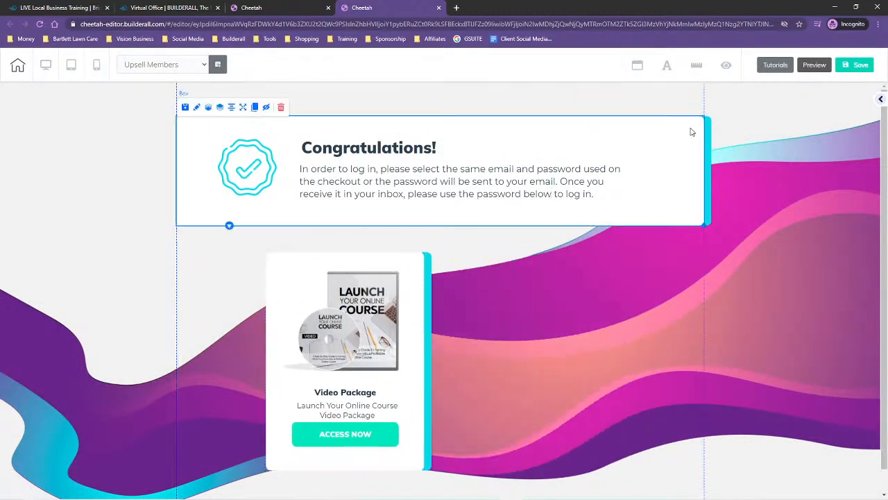
click(281, 108)
click(521, 301)
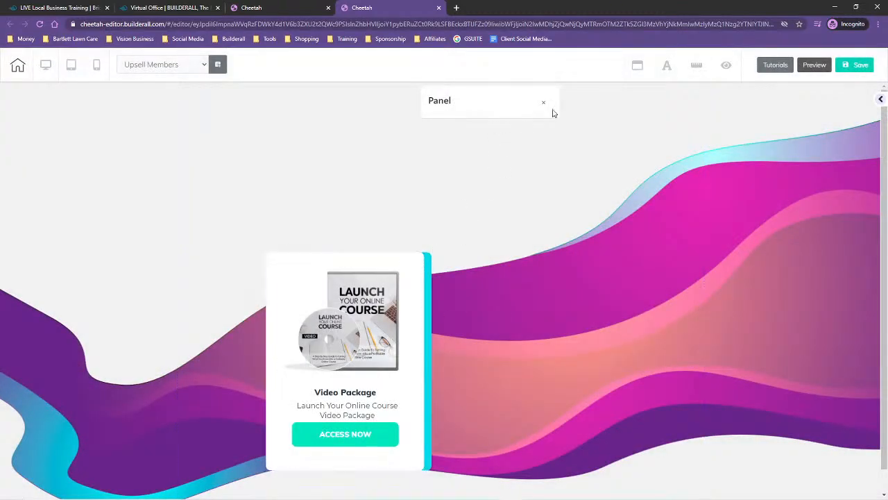
Step: Move the Video Package box to the top of the panel and enlarge it to nearly the full content width
drag(421, 353, 349, 240)
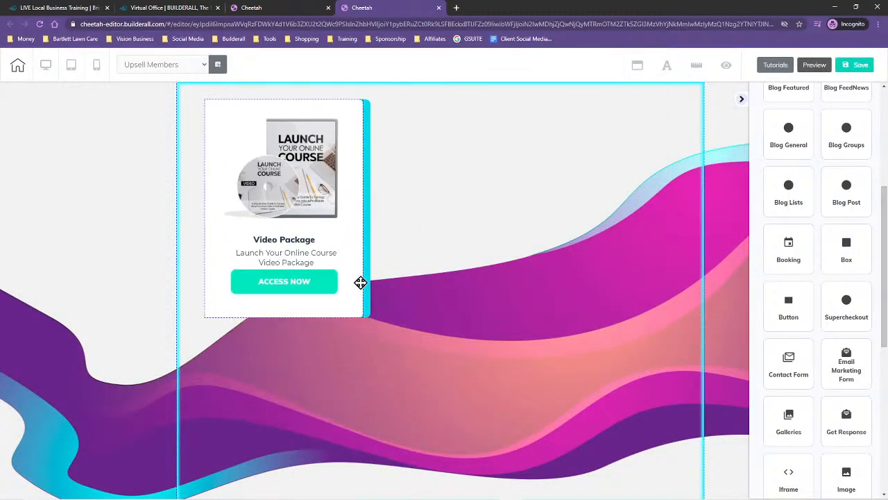
click(361, 315)
drag(362, 315, 672, 481)
Step: Move the ACCESS NOW button, the course description and the Video Package heading to the right half of the enlarged box
drag(316, 283, 575, 394)
drag(293, 265, 575, 343)
drag(289, 243, 569, 301)
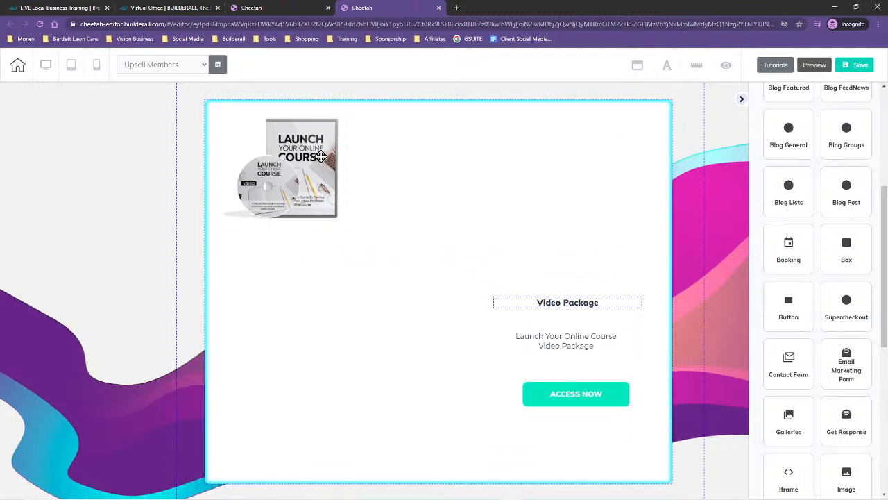
Step: Enlarge the Launch Your Online Course image to fill the box's left half and center it vertically
click(301, 161)
drag(346, 228, 415, 317)
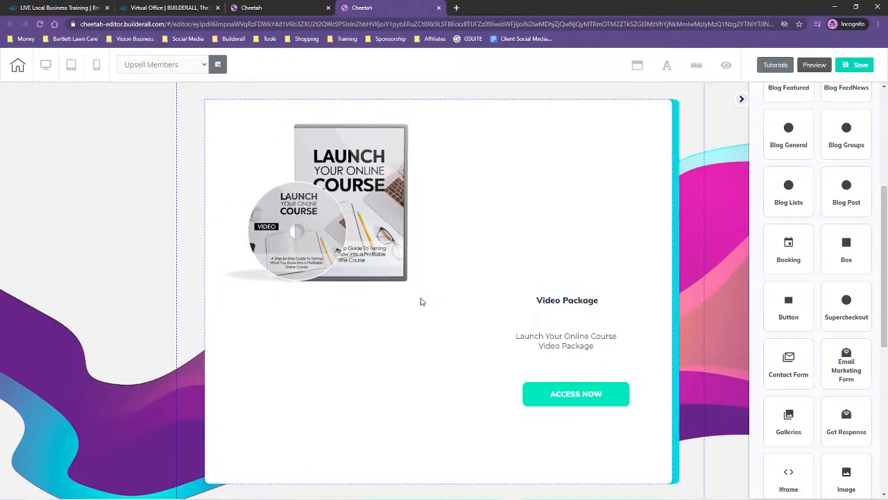
click(410, 286)
drag(422, 300, 479, 383)
drag(352, 212, 347, 259)
Step: Move the Video Package heading, description and ACCESS NOW button up so they are stacked beside the course image
drag(567, 301, 562, 199)
drag(572, 336, 574, 226)
drag(576, 394, 575, 271)
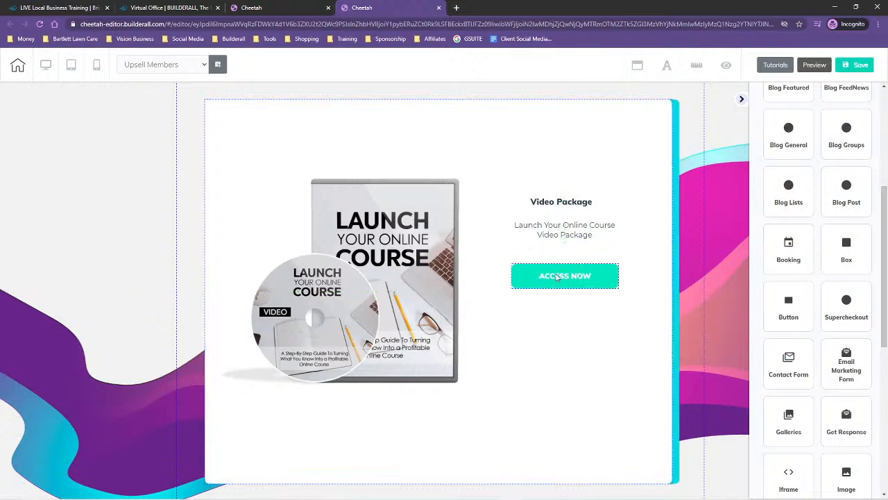
Step: Select the ACCESS NOW button, copy the Launch Your Online Course direct link from the eLearning tool, and close that tool
click(557, 277)
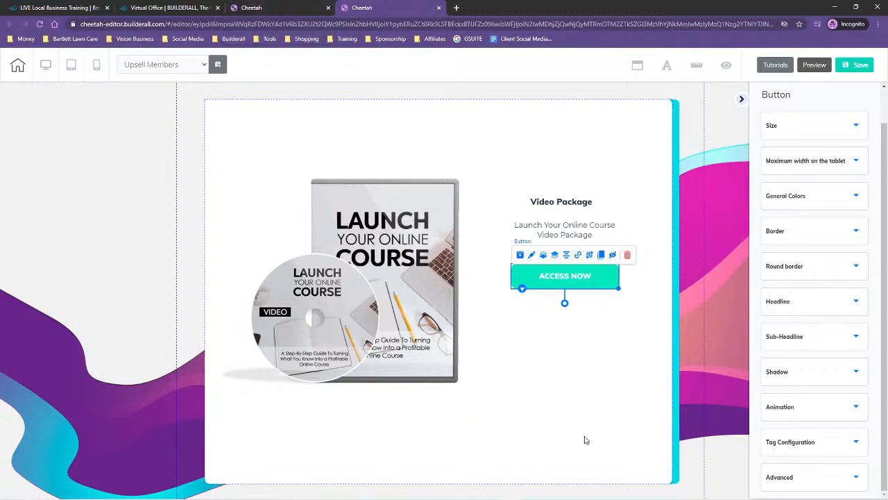
click(167, 8)
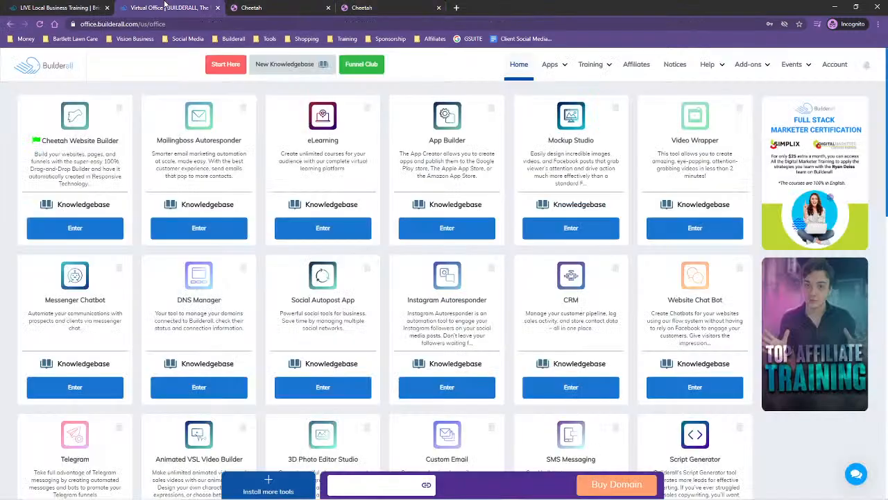
click(324, 229)
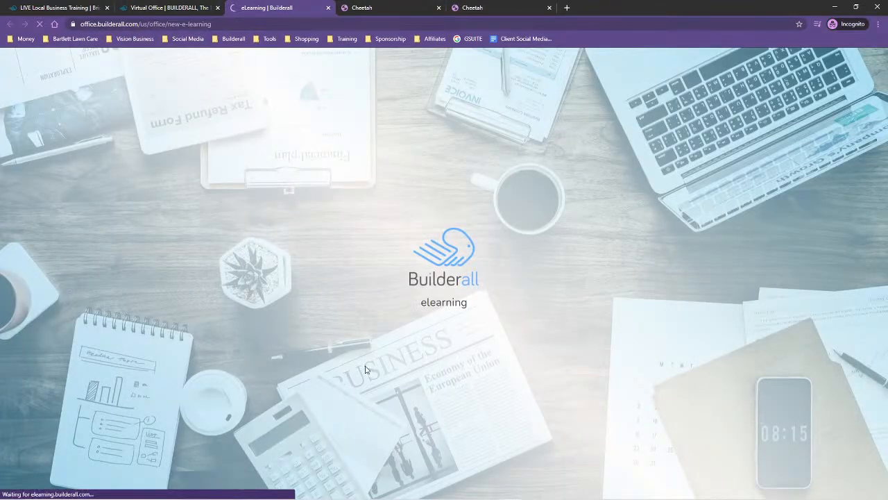
scroll(767, 458, down, 2)
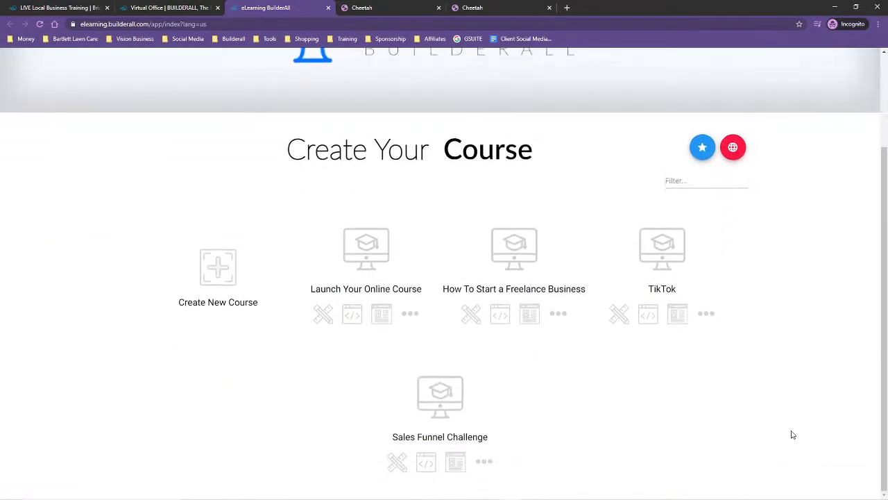
click(352, 317)
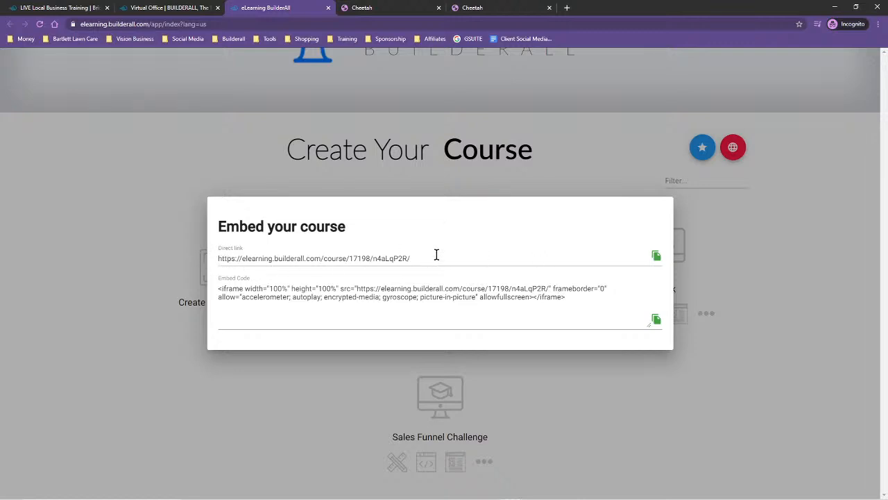
click(657, 257)
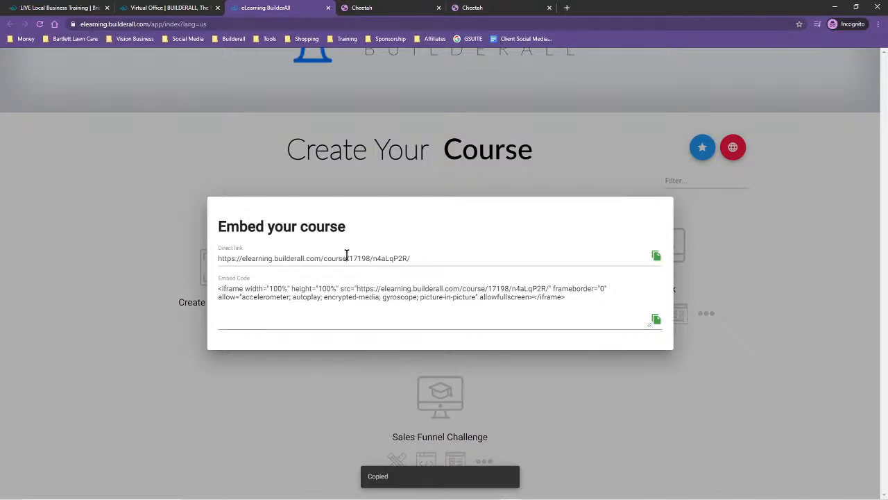
click(328, 7)
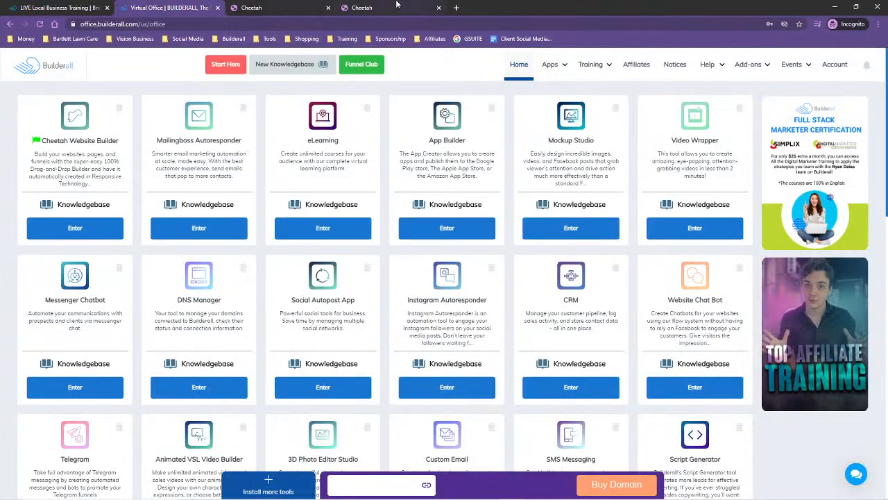
Step: Back in the Cheetah editor, reset the ACCESS NOW button's action and link it to the copied course URL, opening in a new tab
click(367, 7)
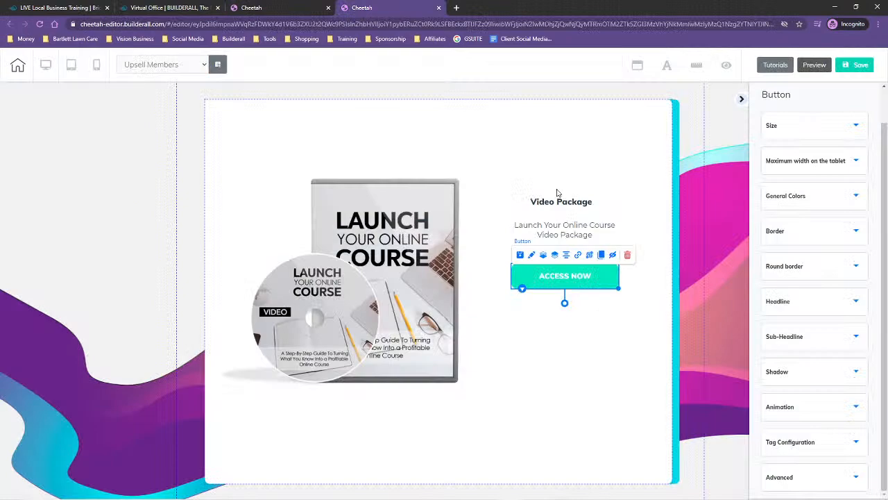
click(578, 255)
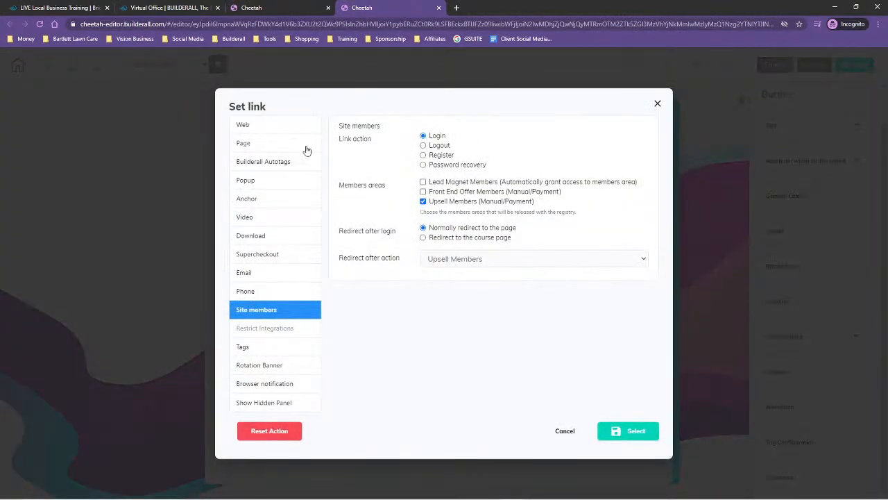
click(269, 430)
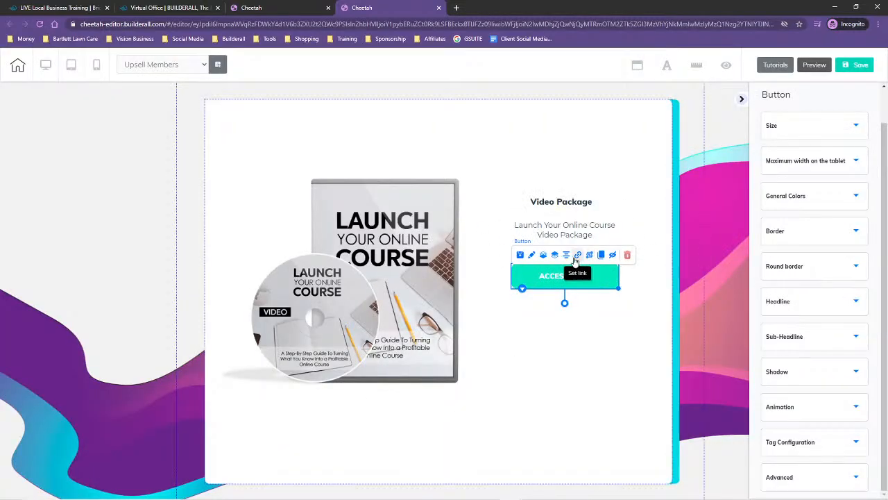
click(577, 257)
click(396, 137)
key(ctrl+v)
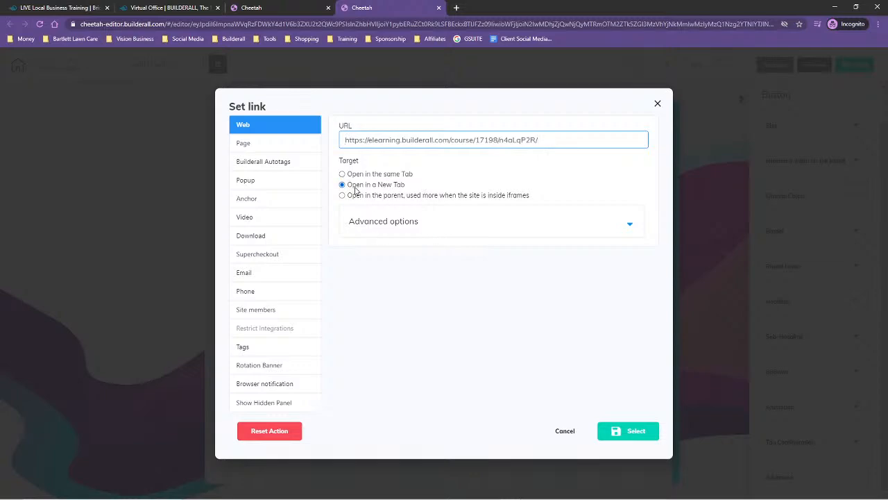
click(630, 437)
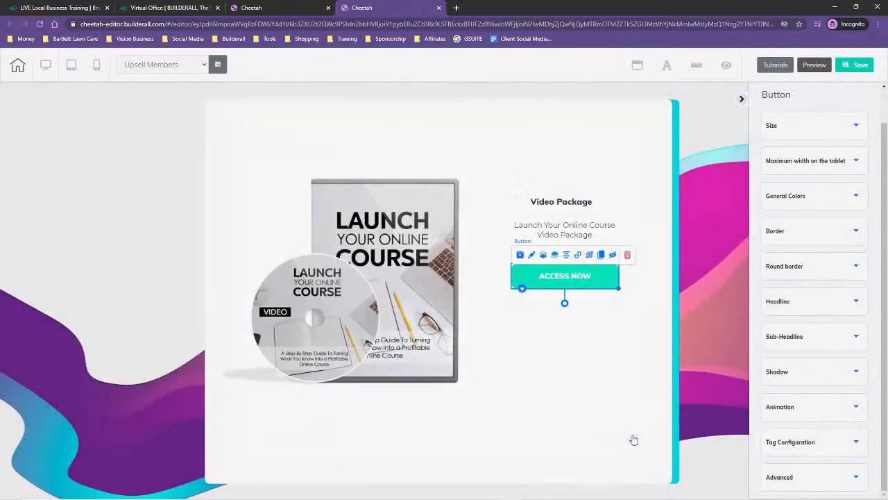
Step: Save the Upsell Members page and publish the site
click(857, 66)
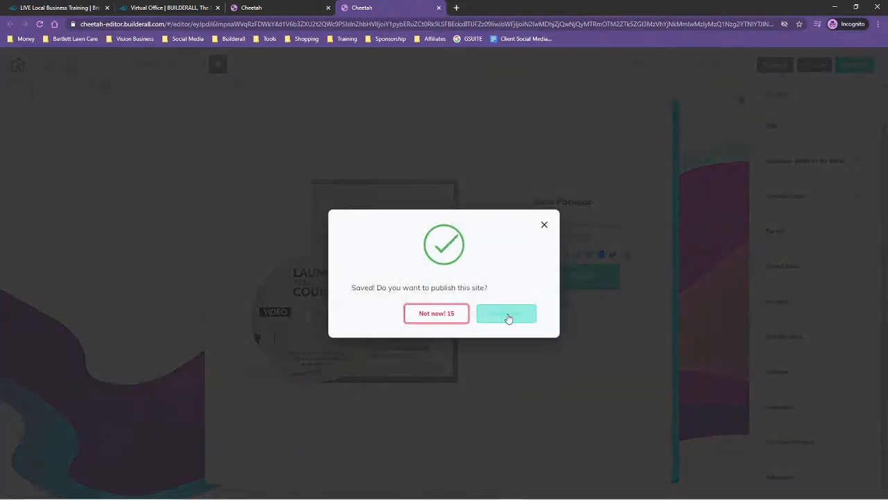
click(506, 316)
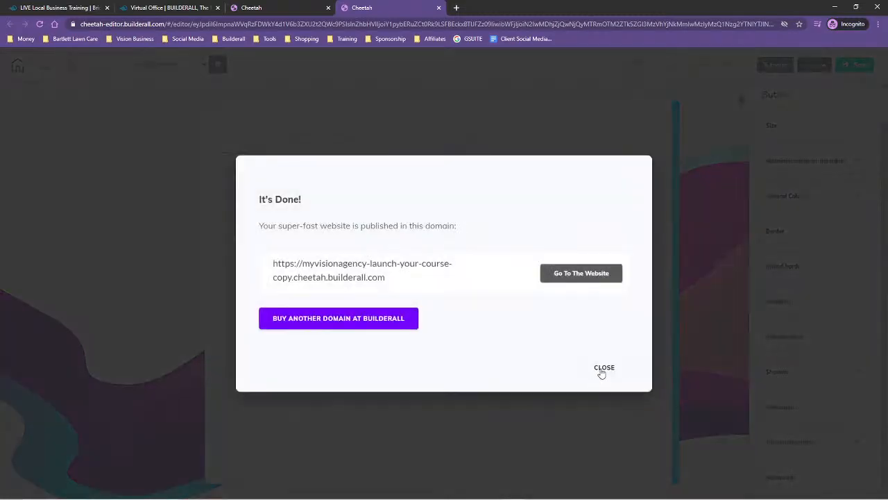
click(600, 371)
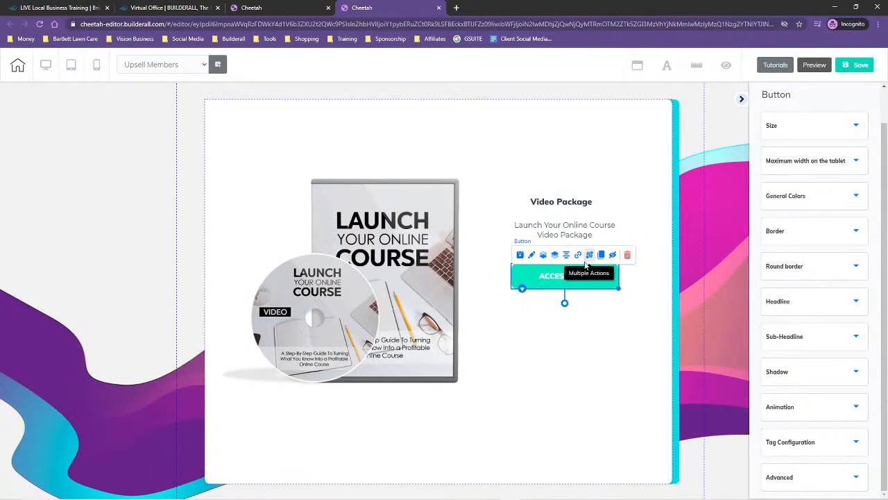
Step: Add the Login/Register element from the members area items to the page, above the Video Package box
scroll(813, 316, up, 1)
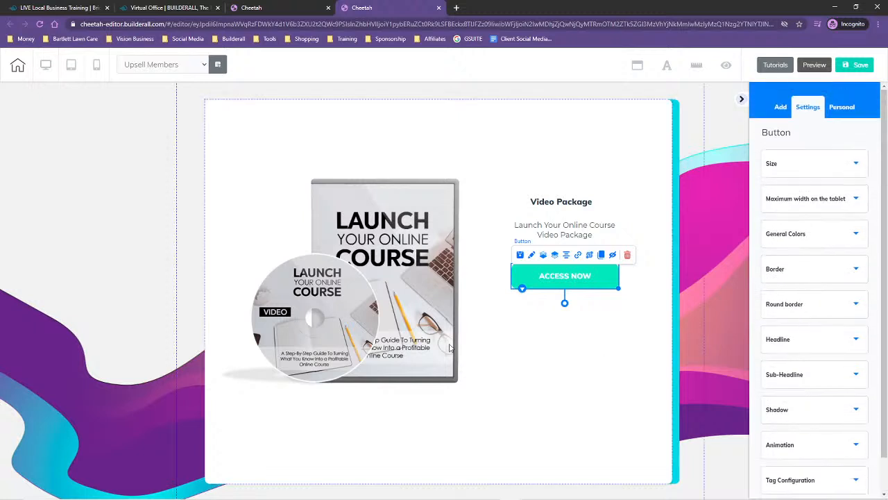
click(781, 107)
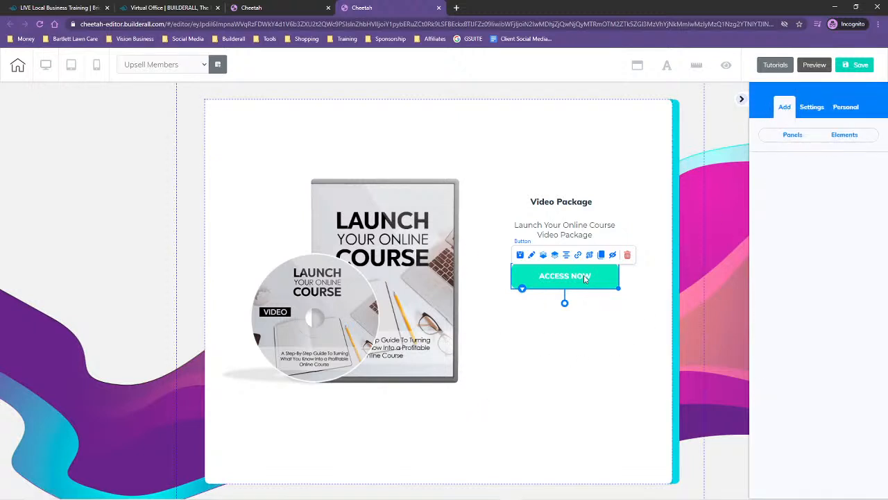
click(845, 136)
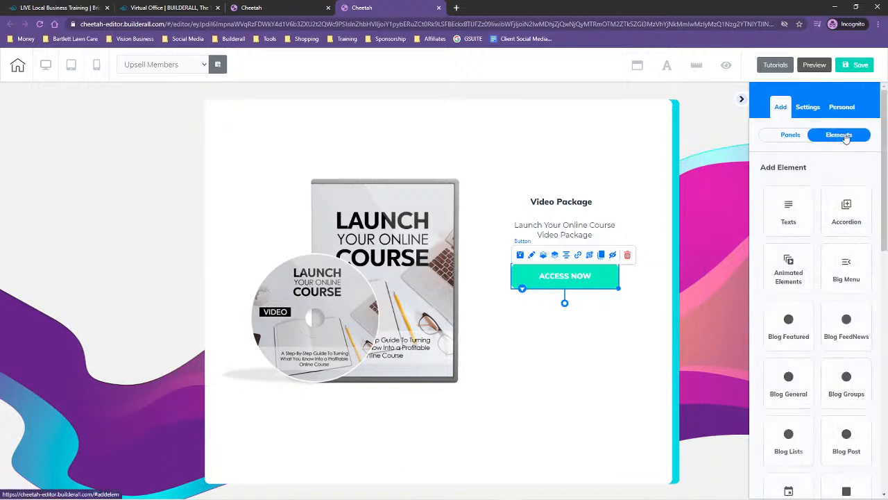
scroll(804, 347, down, 10)
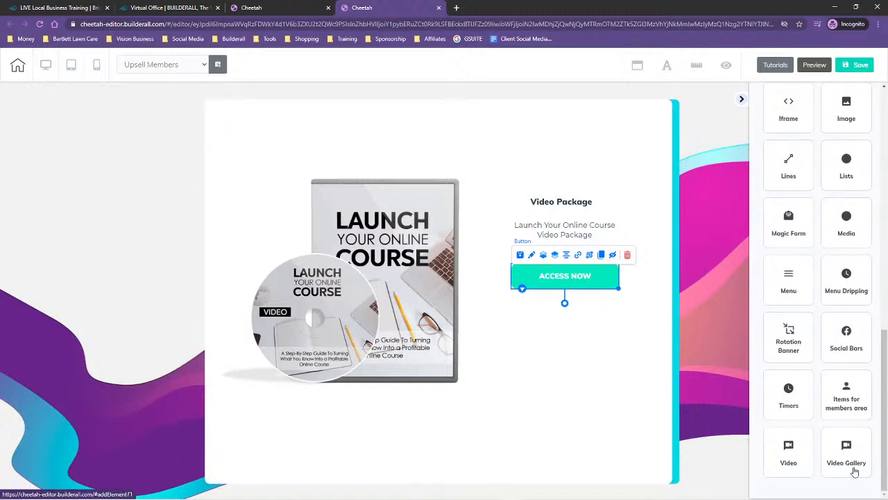
scroll(843, 420, up, 3)
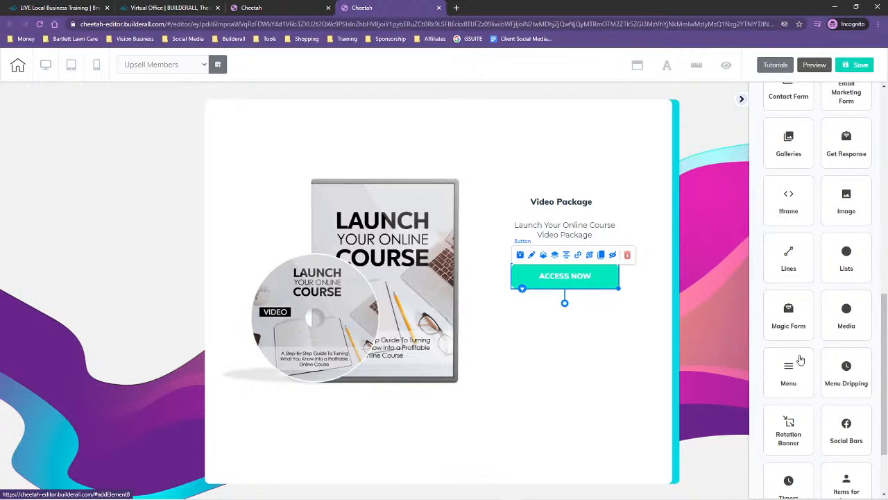
scroll(817, 339, up, 2)
scroll(817, 338, down, 3)
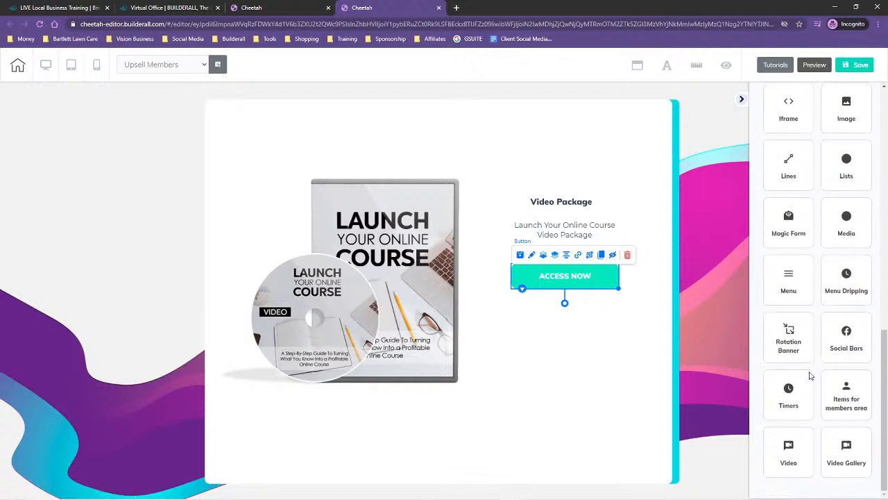
click(854, 401)
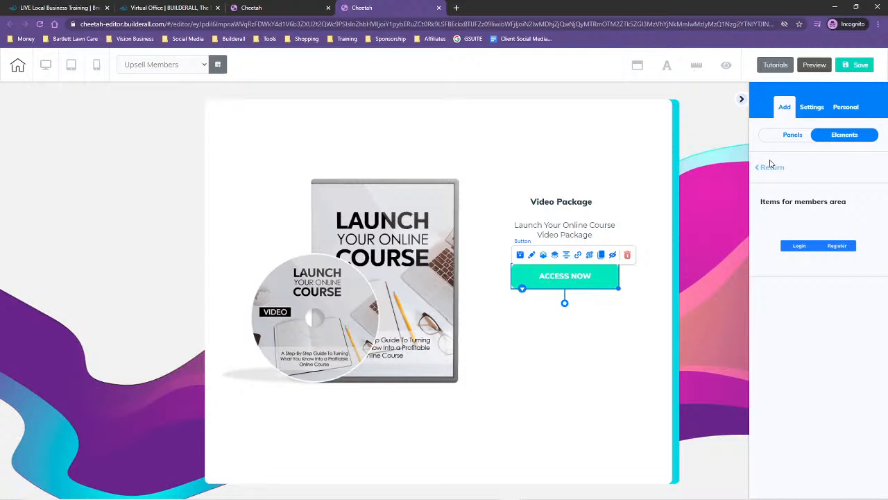
drag(817, 249, 639, 205)
drag(825, 243, 559, 115)
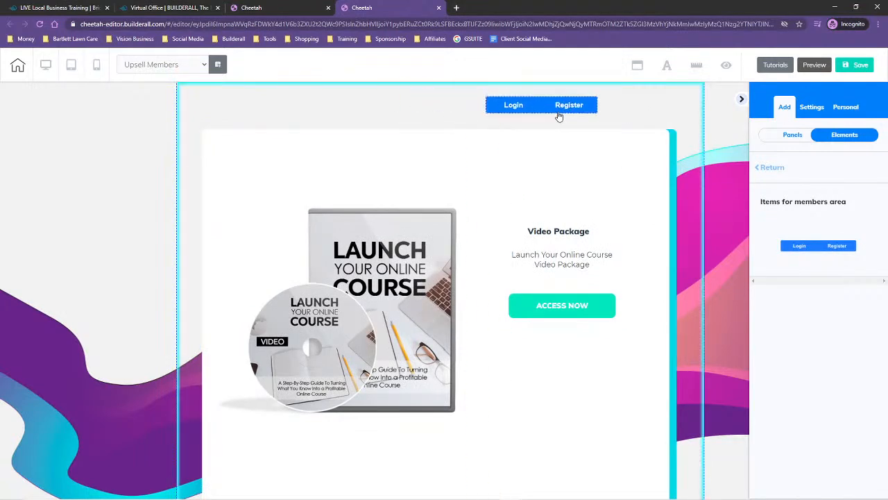
Step: Examine the Login/Register element's link action settings and the pages available for redirecting after registration, then close them without saving
click(522, 106)
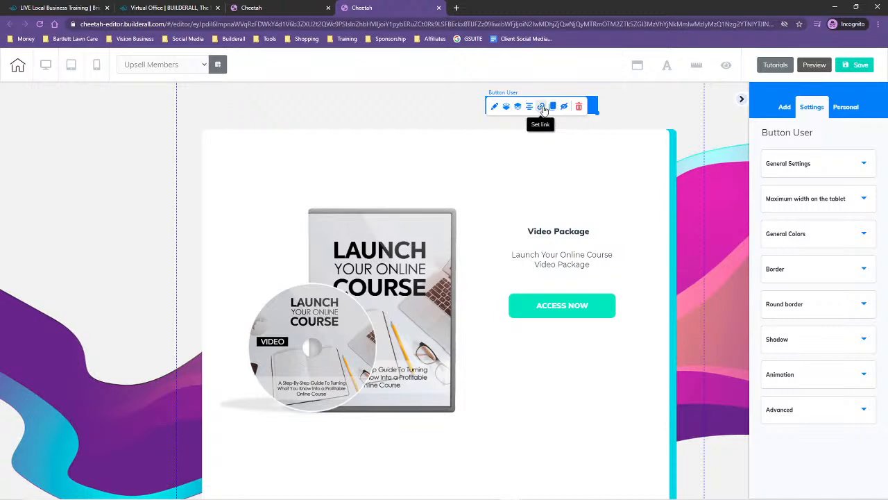
click(543, 106)
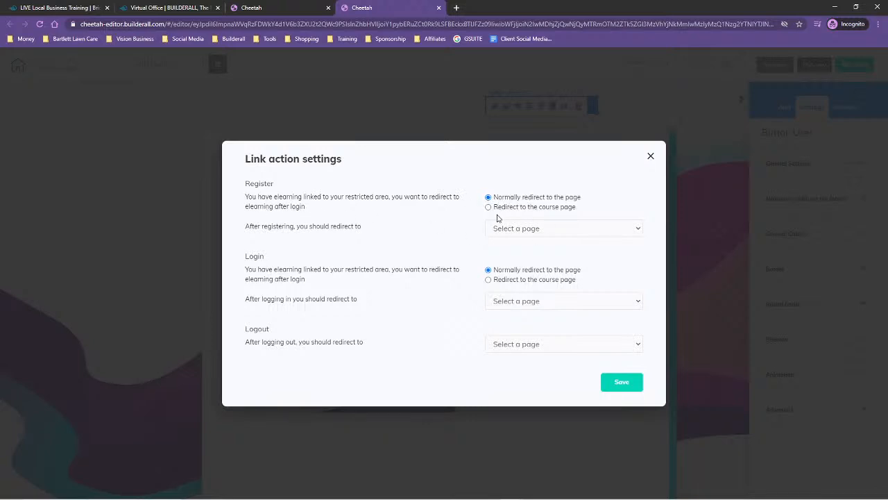
click(514, 234)
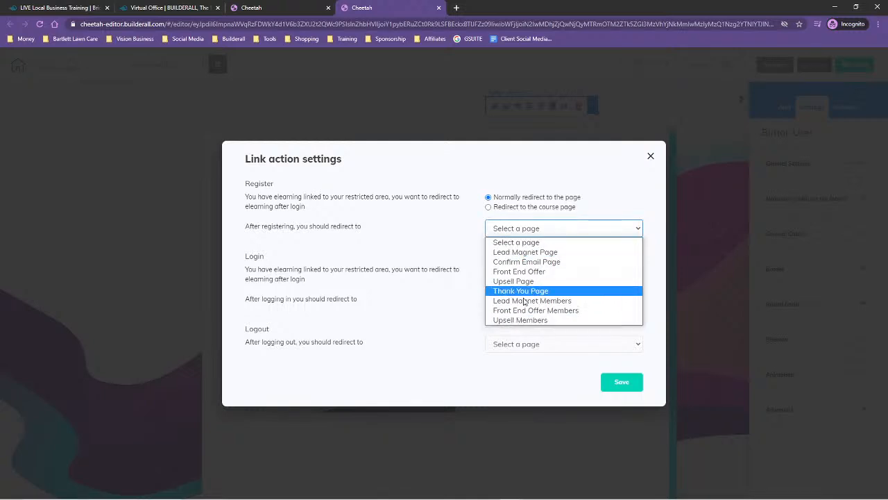
click(452, 188)
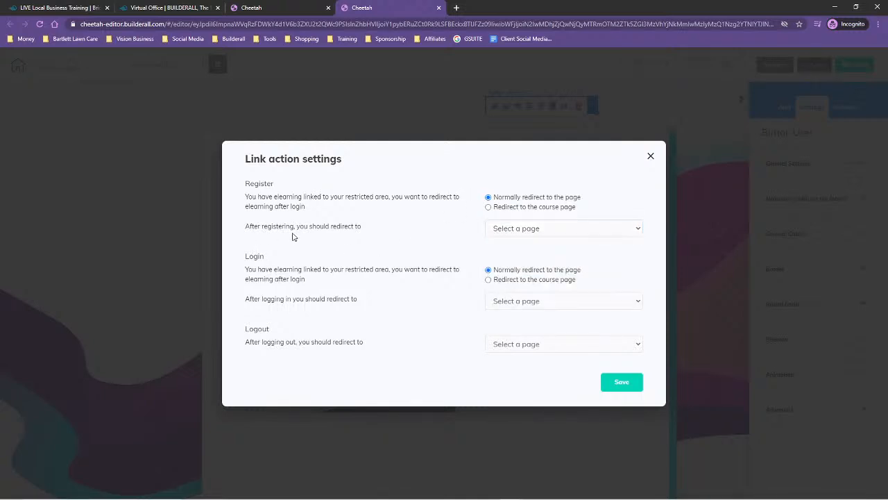
click(527, 230)
click(372, 231)
click(651, 158)
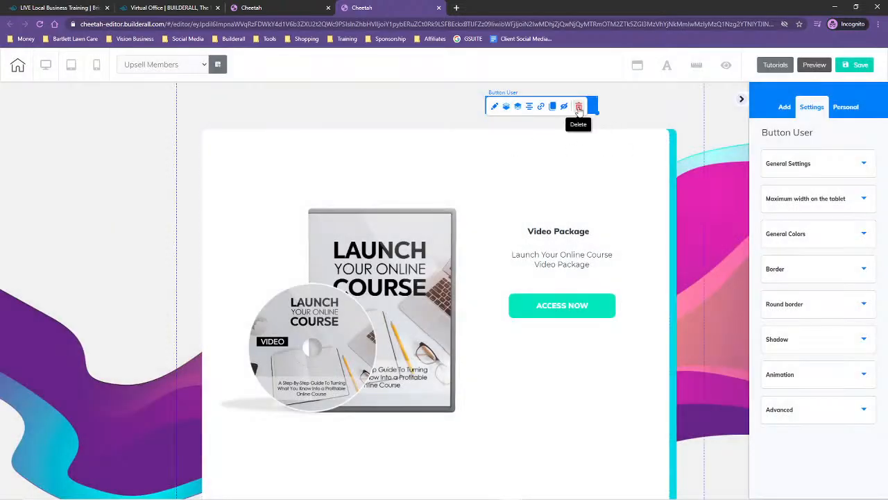
Step: Delete the Login/Register element from the page and return to the list of elements that can be added
click(579, 108)
click(518, 303)
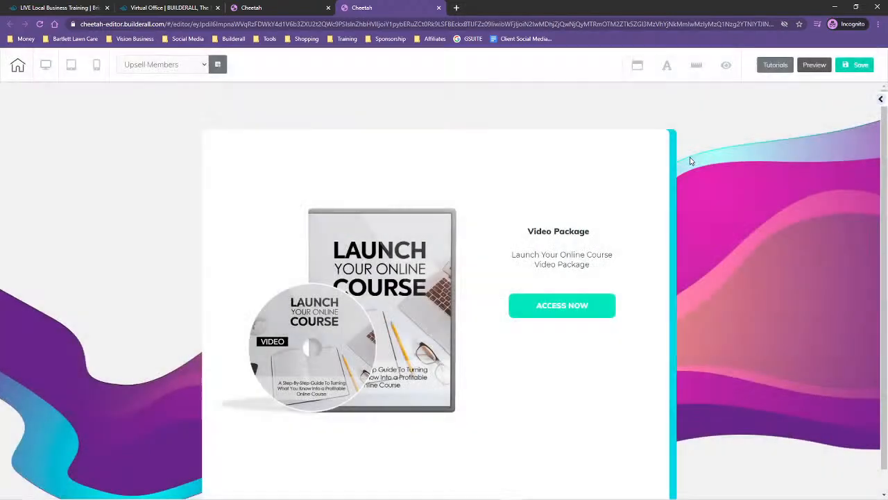
click(880, 99)
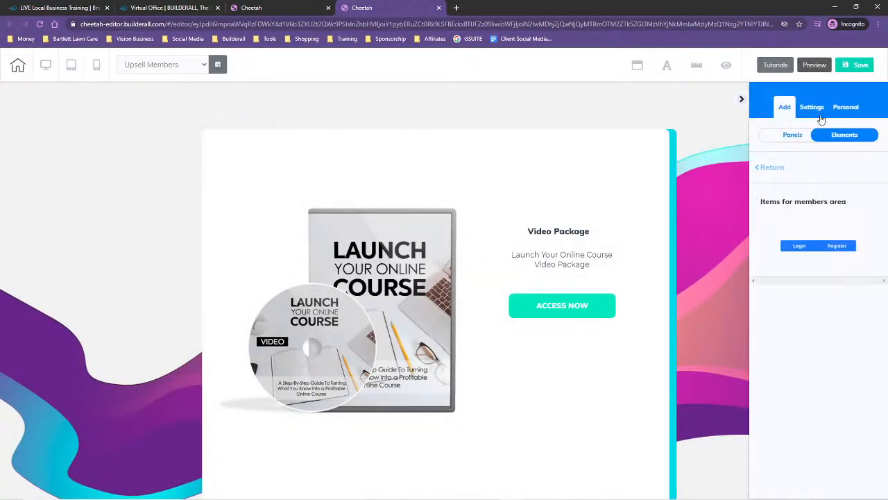
click(758, 167)
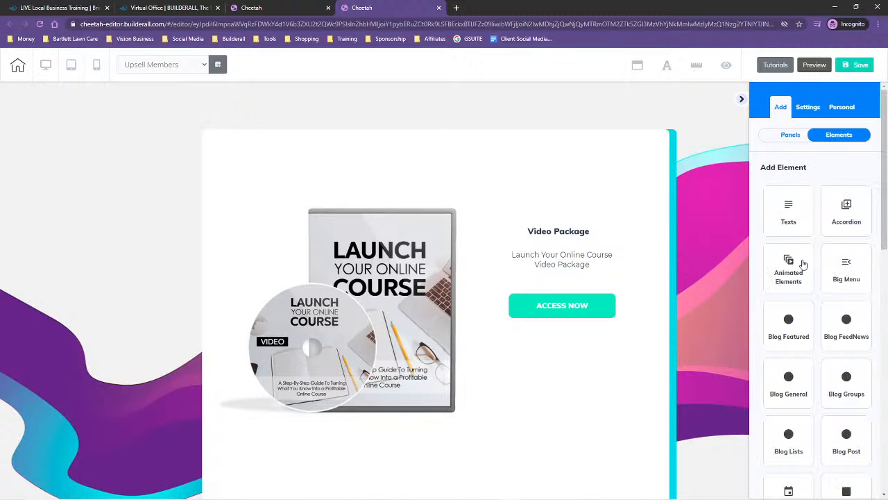
scroll(803, 267, down, 2)
scroll(804, 268, down, 3)
scroll(804, 268, up, 4)
Step: Clone the ACCESS NOW button and place the copy above the white Video Package box, near the page's centre
click(546, 306)
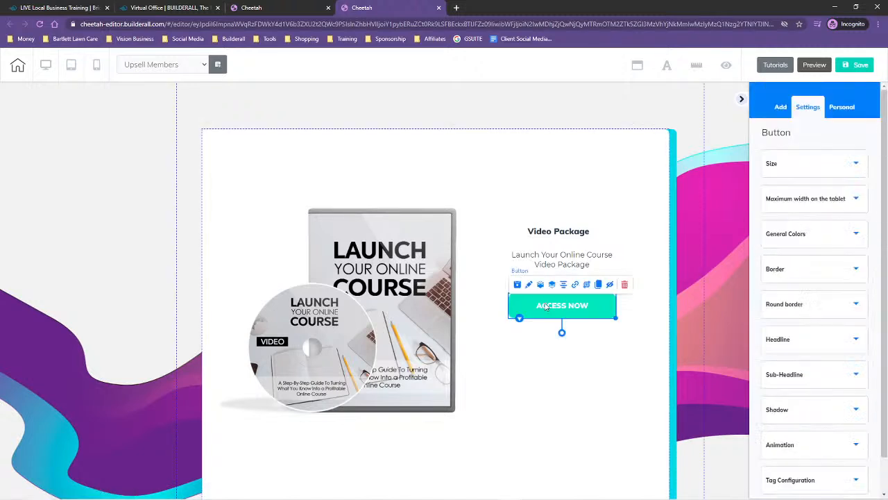
click(593, 306)
click(599, 285)
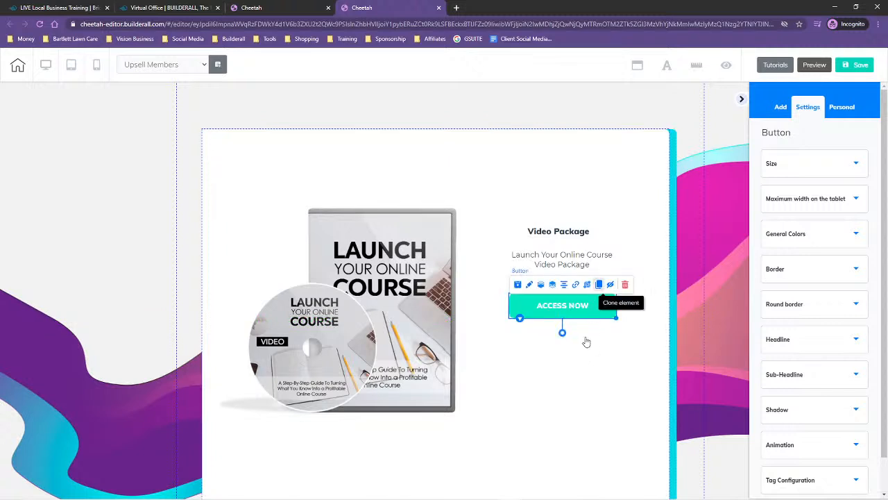
mouse_move(546, 288)
mouse_down()
mouse_move(408, 107)
mouse_move(439, 108)
mouse_up()
click(439, 108)
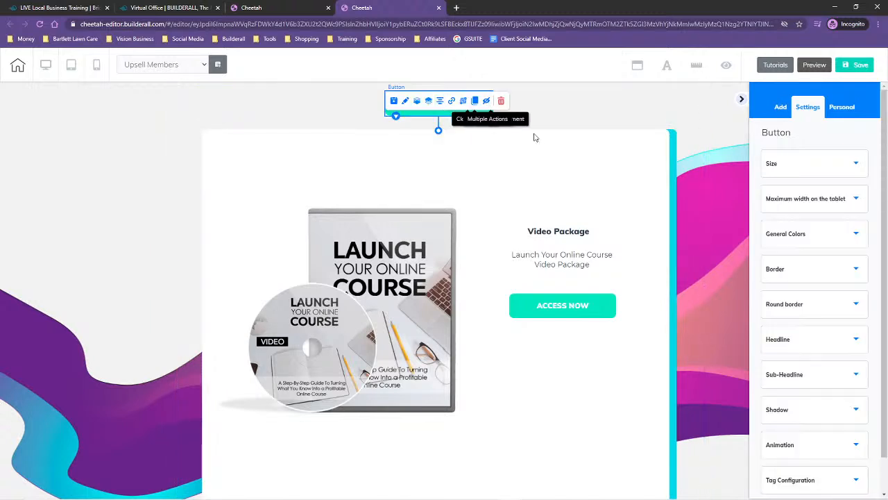
Step: Change the cloned button's headline text to GO BACK HOME
click(792, 339)
scroll(796, 337, down, 5)
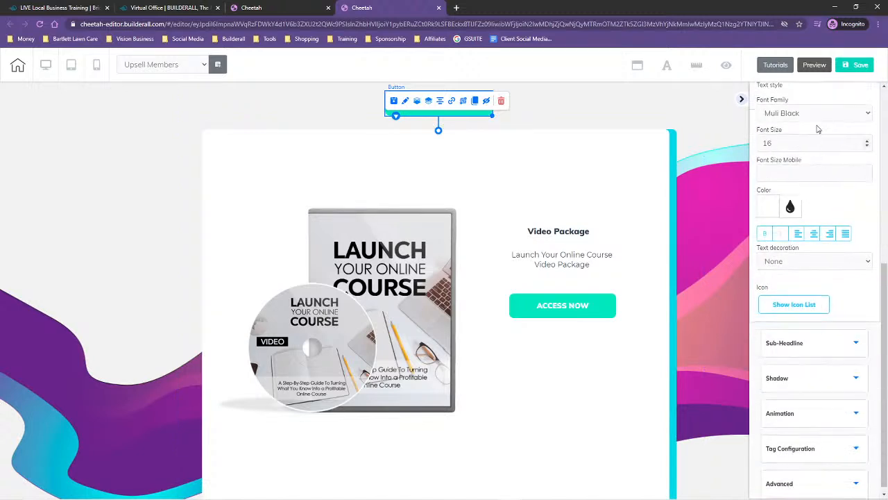
scroll(820, 262, up, 3)
drag(815, 250, 738, 256)
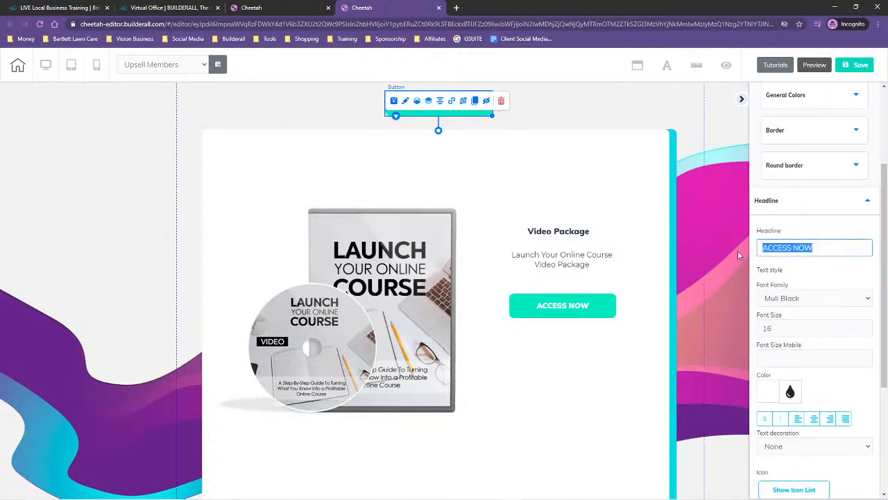
text(GO BAC)
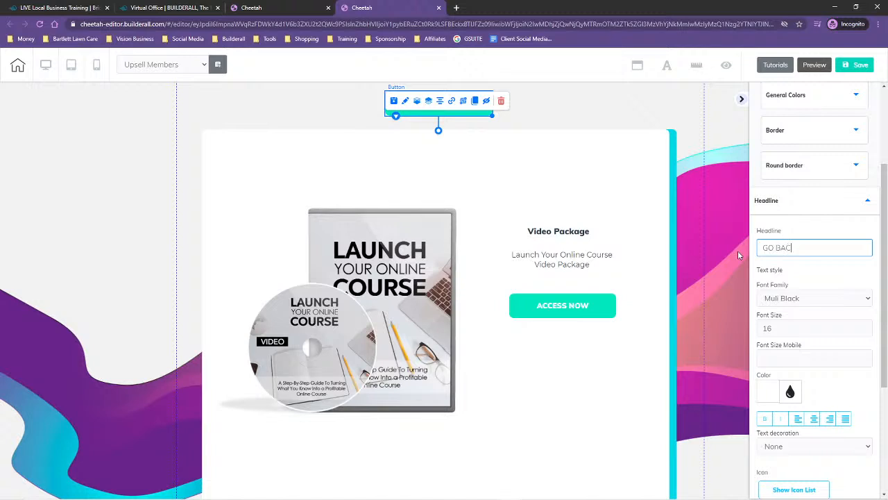
text(K HOME)
Step: Search the icon list for "arrow" and add the outlined right-pointing arrow icon to the GO BACK HOME button
scroll(805, 273, down, 1)
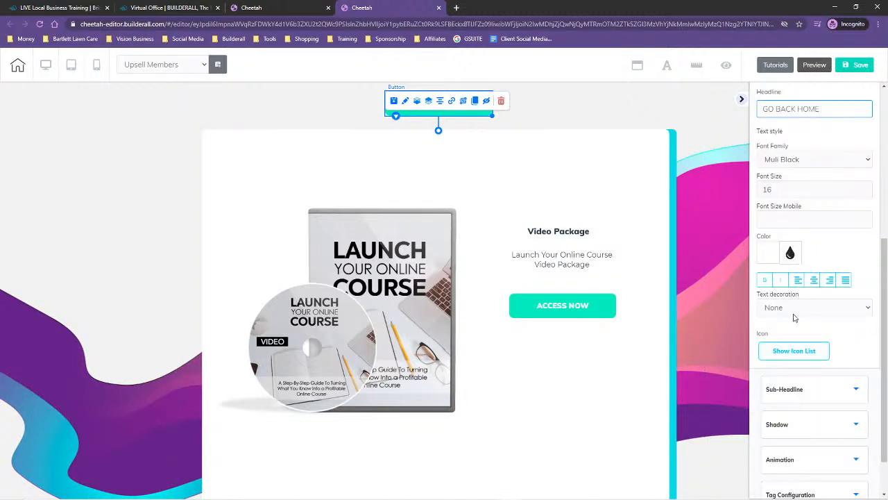
click(798, 349)
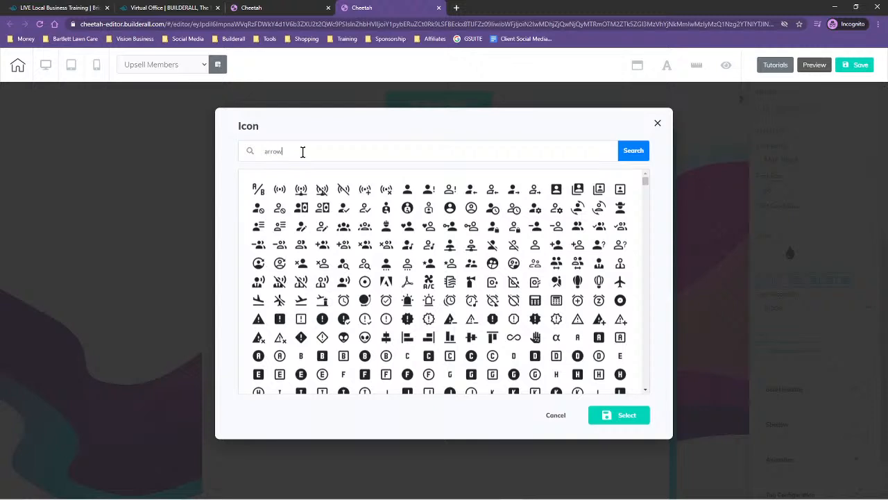
click(633, 152)
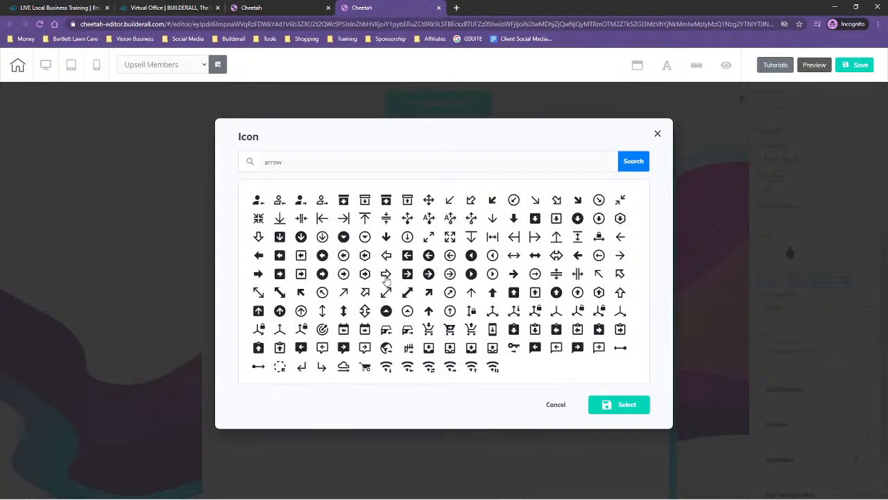
click(386, 274)
click(624, 405)
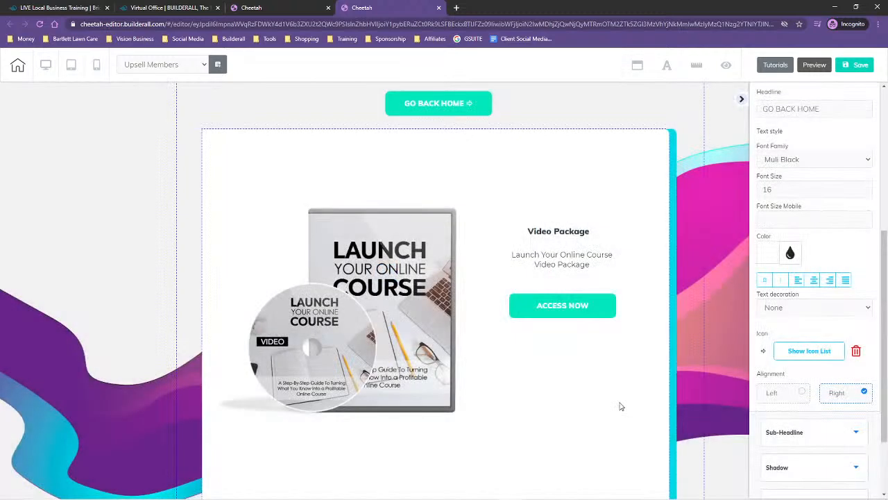
Step: Reset the GO BACK HOME button's copied link action and link it to the Thank You Page, opening in the same tab
click(445, 104)
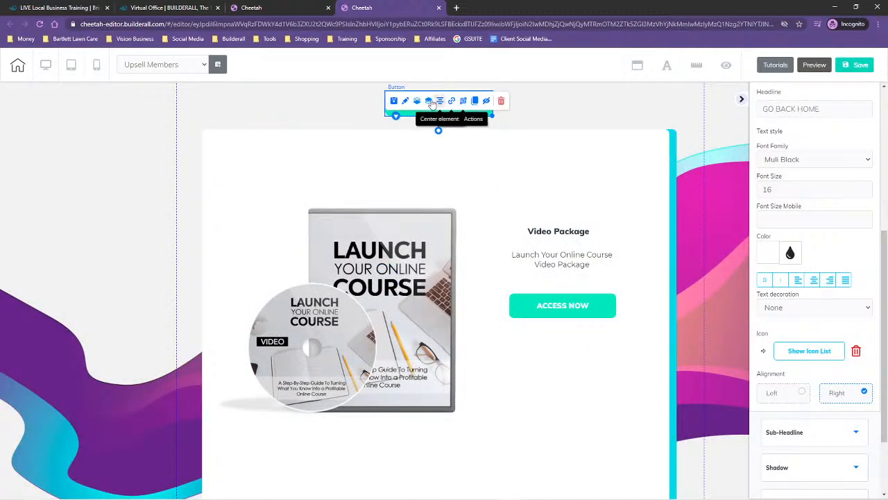
click(452, 102)
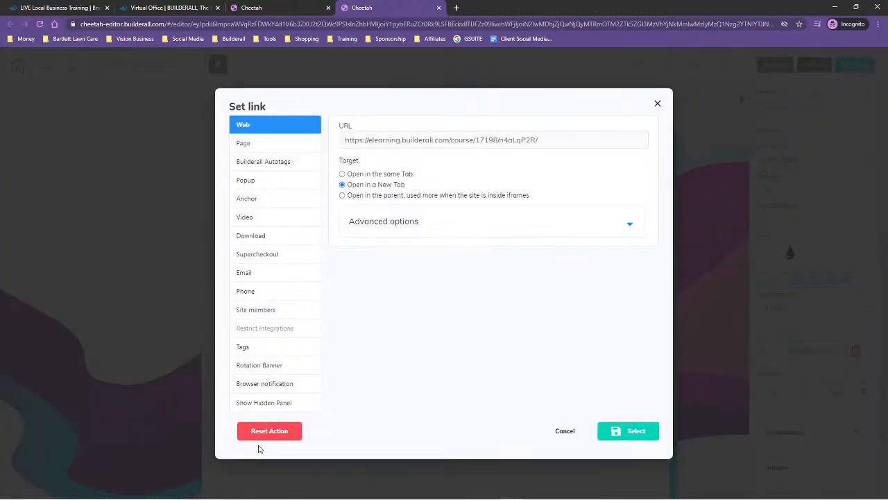
click(260, 437)
click(630, 285)
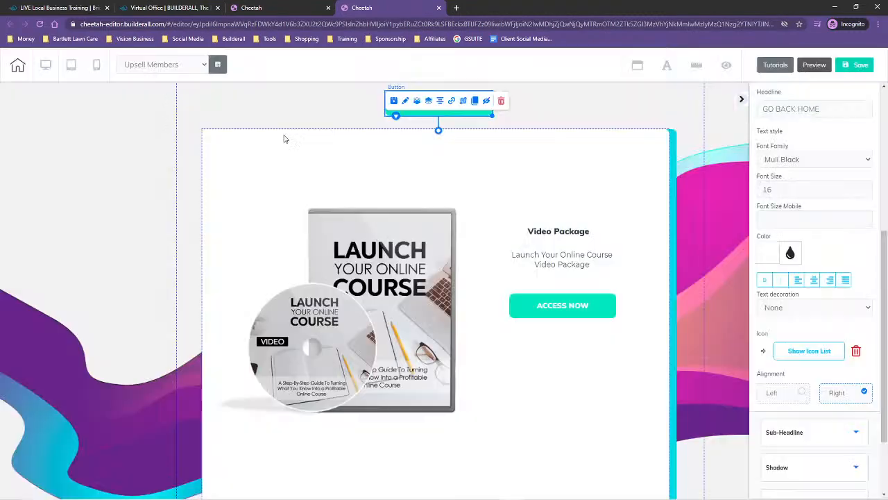
click(452, 102)
click(243, 143)
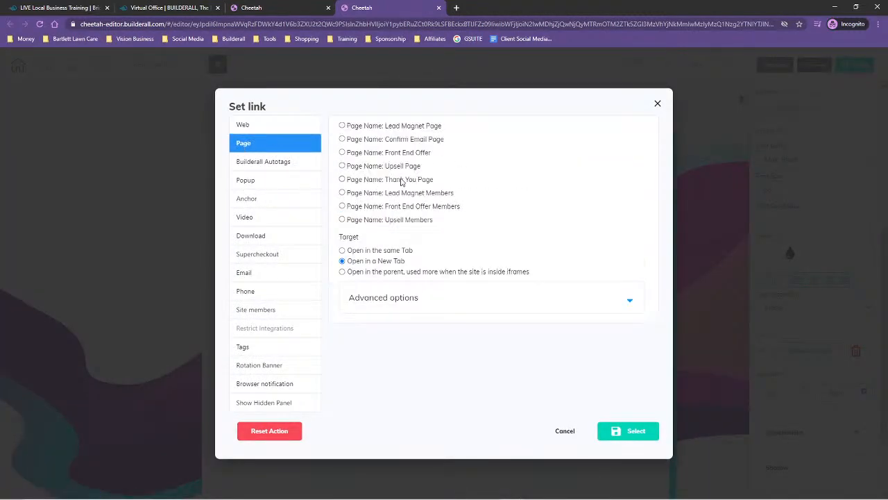
click(342, 251)
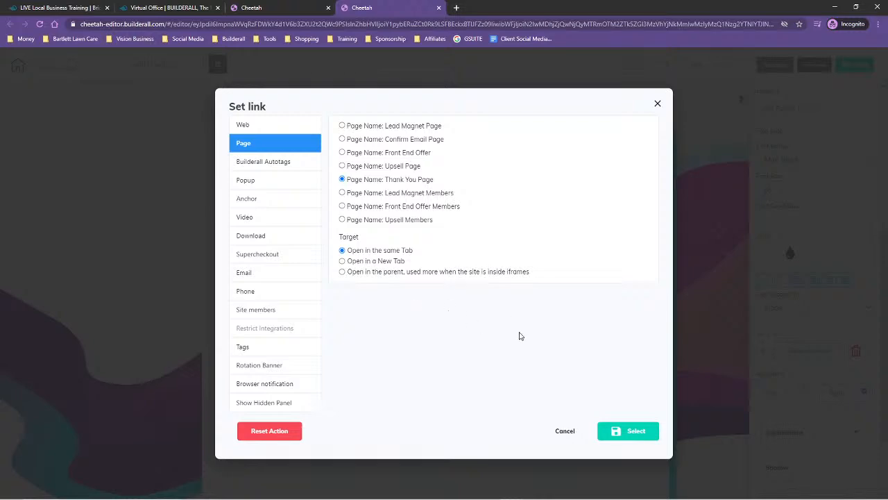
click(637, 431)
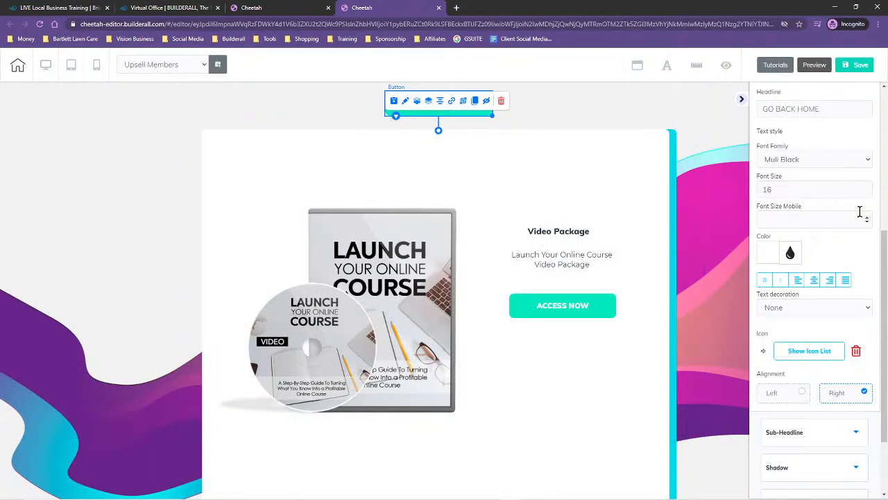
Step: Set the GO BACK HOME button's solid background color to black
scroll(847, 208, up, 4)
click(801, 237)
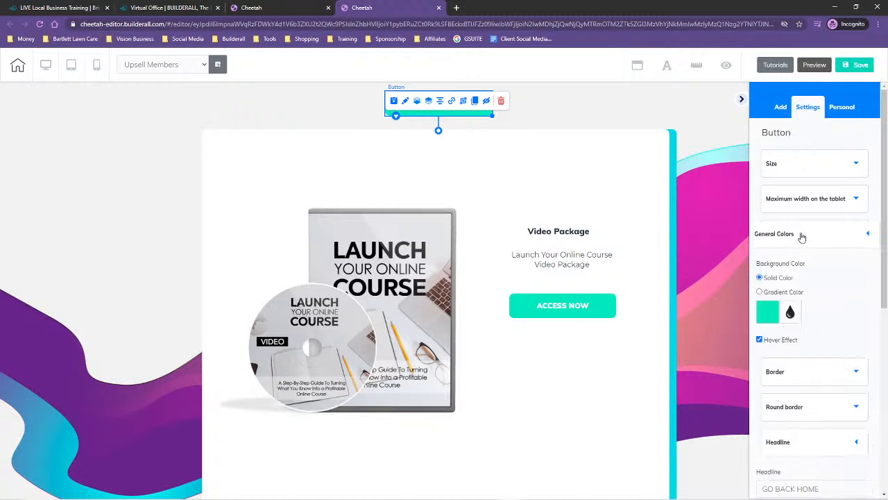
scroll(835, 295, down, 3)
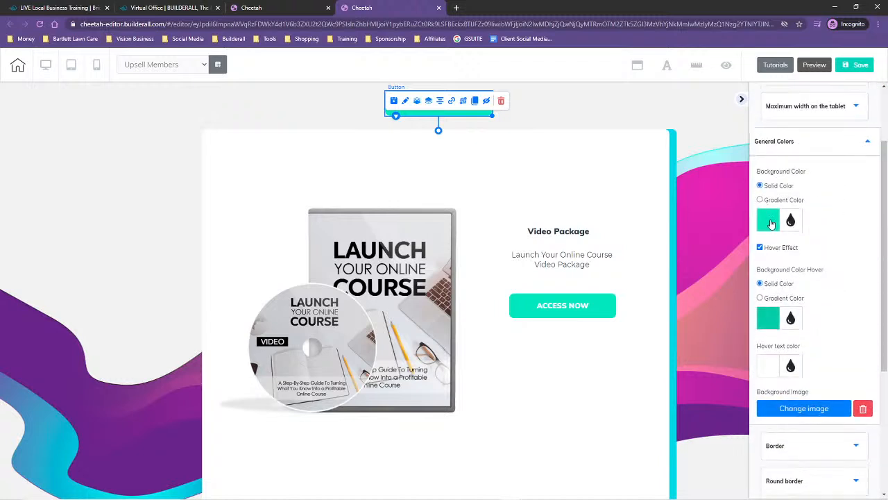
click(771, 223)
scroll(860, 236, down, 4)
scroll(868, 264, up, 2)
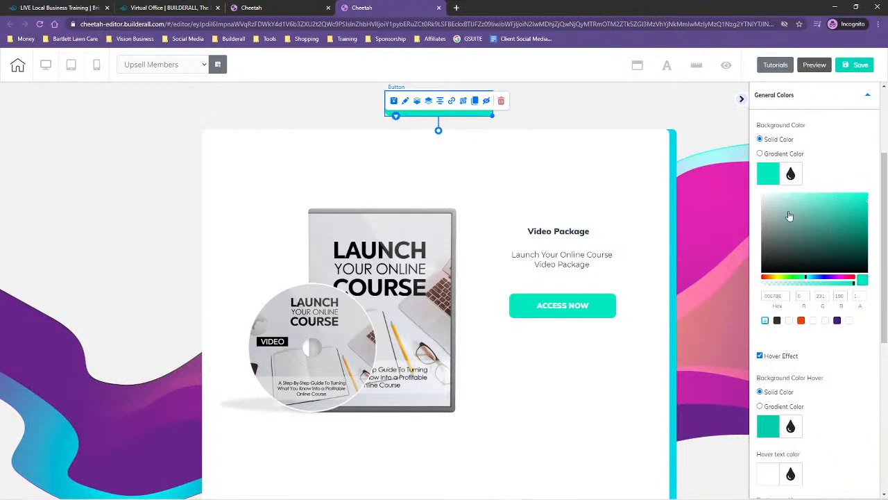
drag(767, 272, 755, 276)
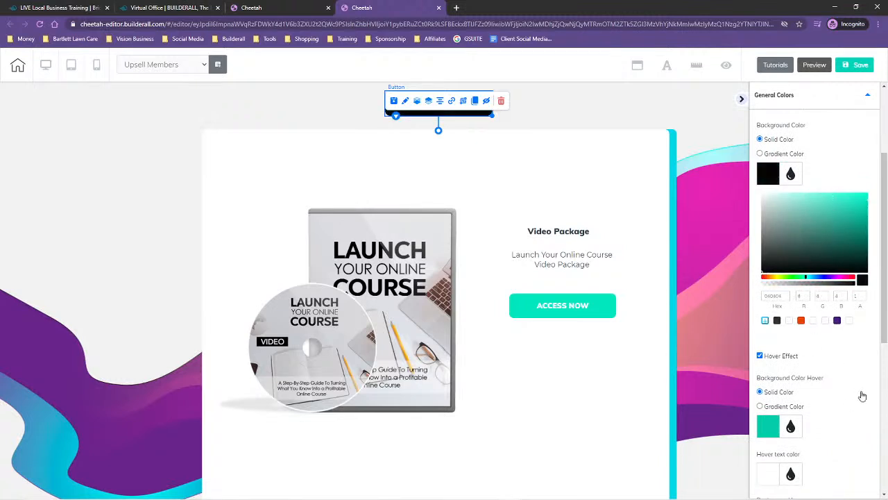
Step: Set the GO BACK HOME button's hover background color to white and its hover text color to black
scroll(857, 389, down, 7)
scroll(846, 233, up, 5)
scroll(846, 236, up, 4)
scroll(814, 267, down, 2)
scroll(852, 352, down, 4)
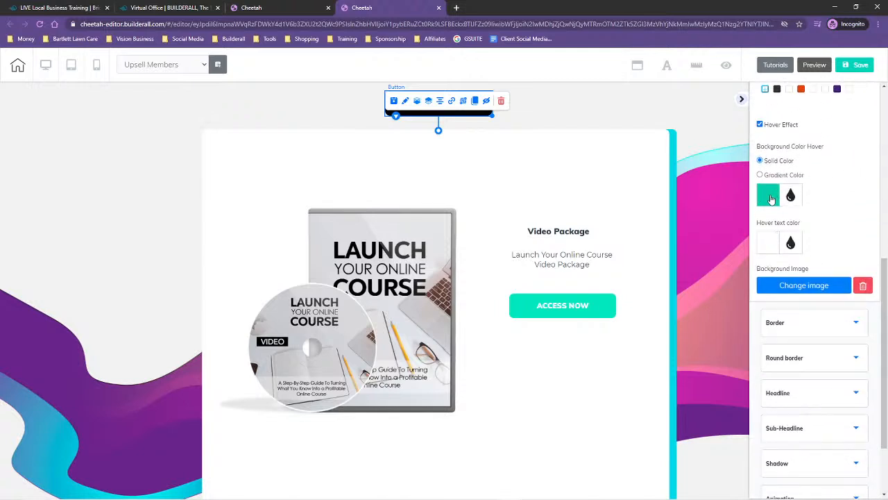
click(770, 198)
drag(766, 232, 754, 204)
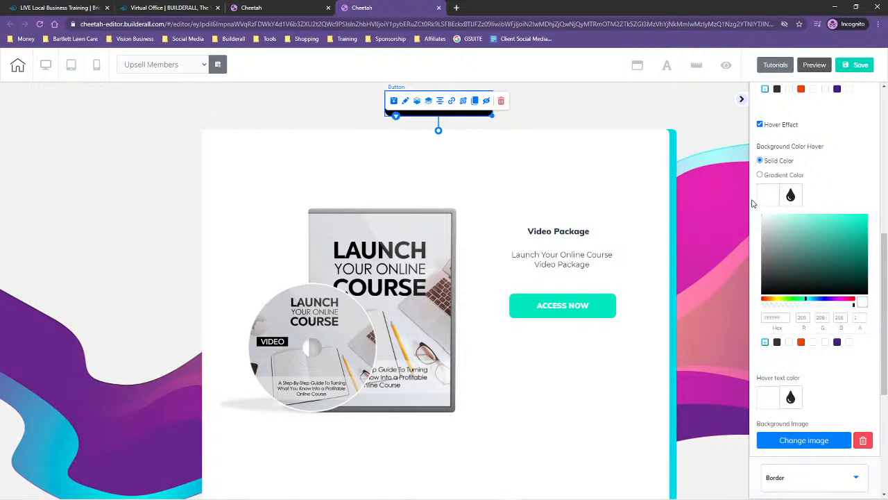
click(767, 406)
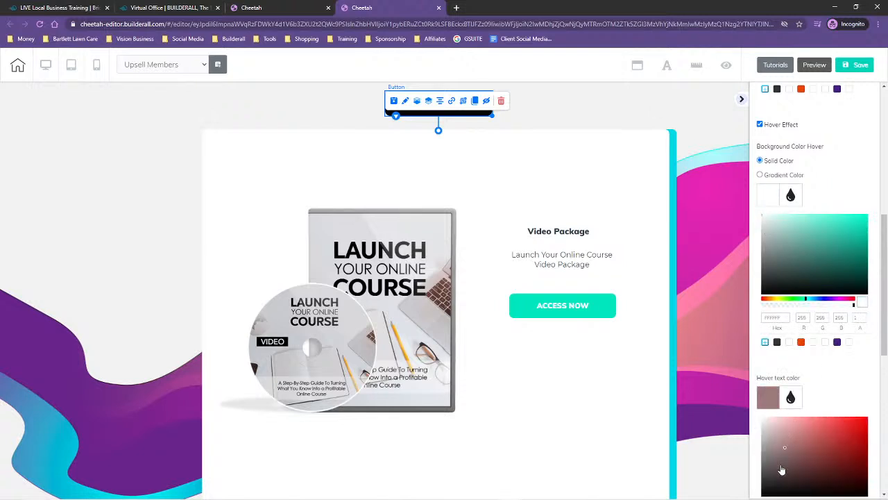
scroll(845, 436, down, 3)
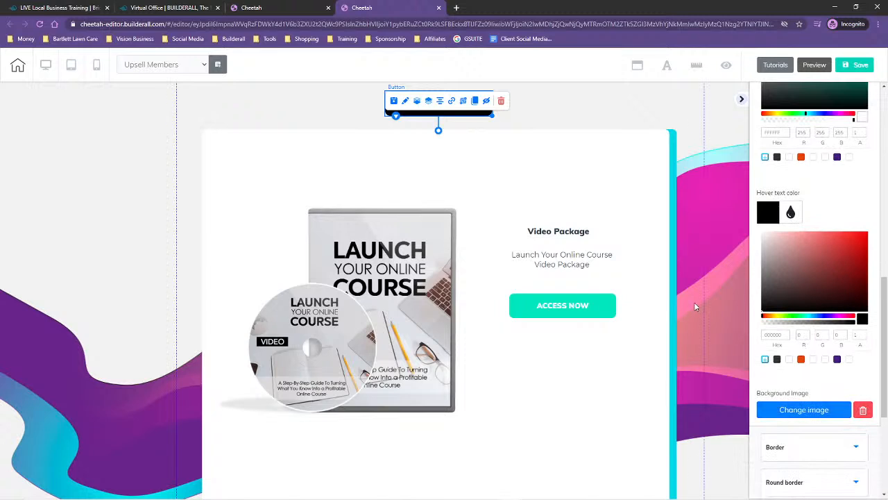
click(715, 300)
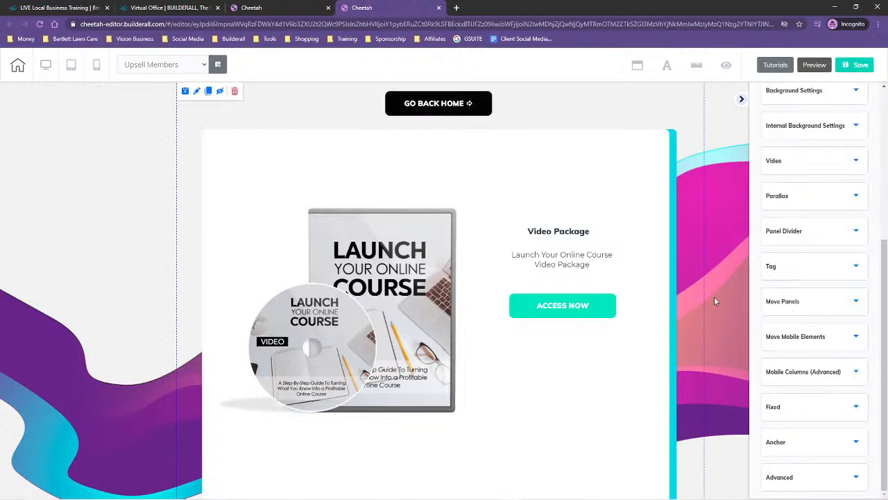
Step: Save the GO BACK HOME button as a personal element described as "Back Home BUtton"
click(436, 102)
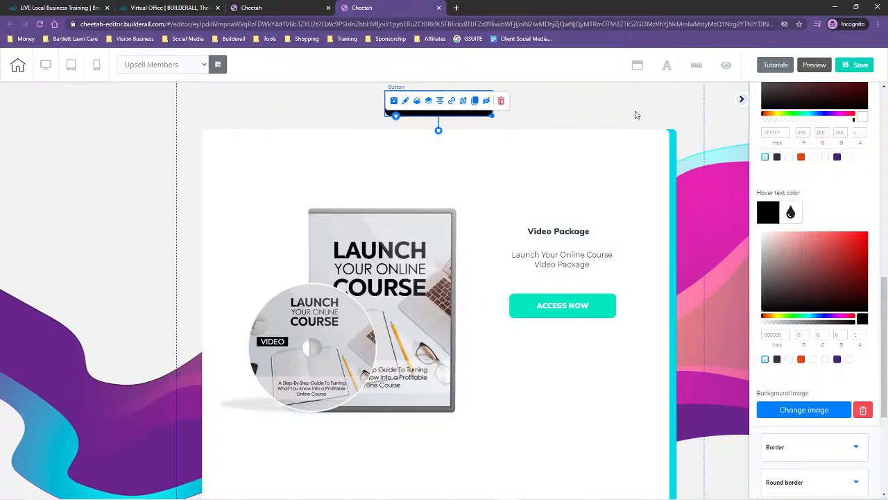
click(394, 100)
click(417, 238)
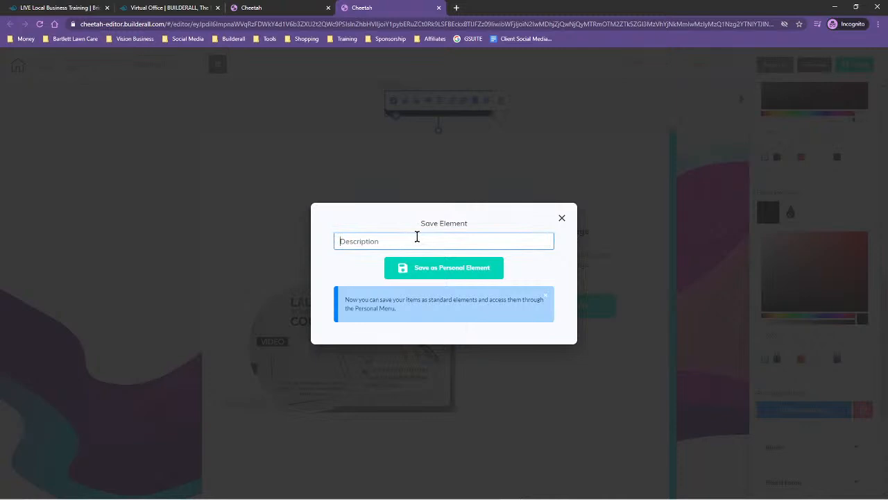
text(Back Home BUtton)
click(444, 268)
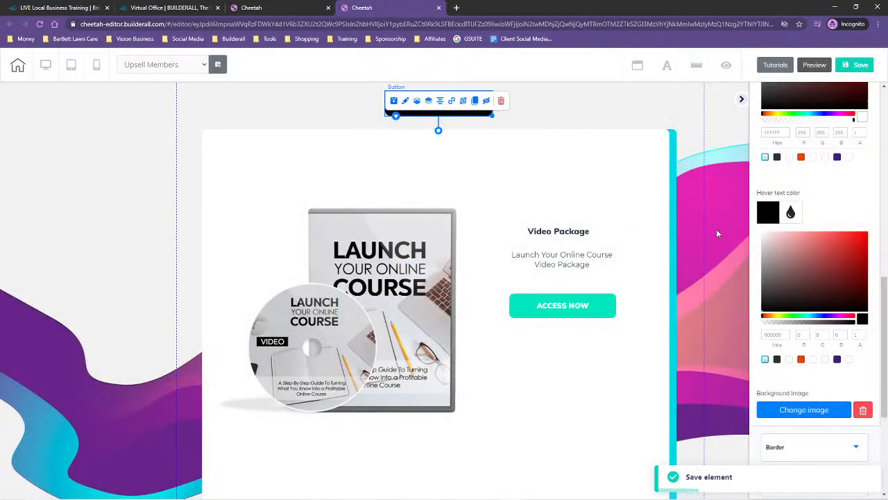
Step: Save the Upsell Members page changes and switch to editing the Front End Offer Members page
click(140, 66)
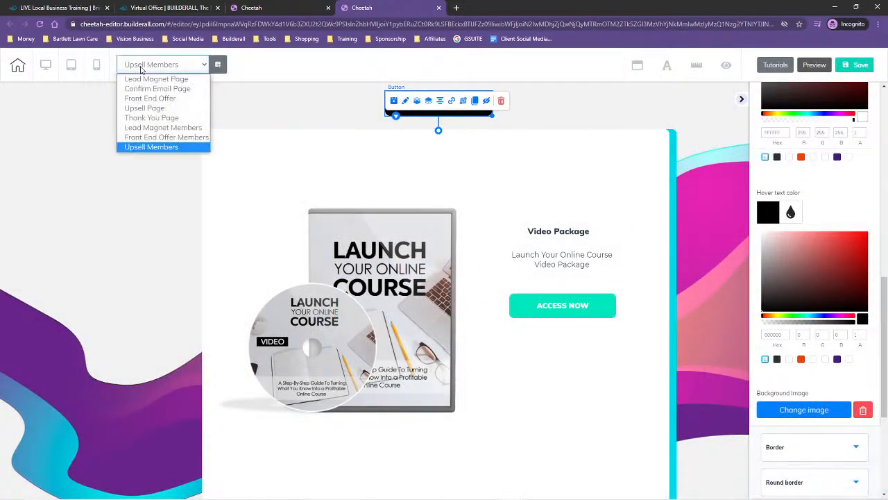
click(148, 138)
click(465, 288)
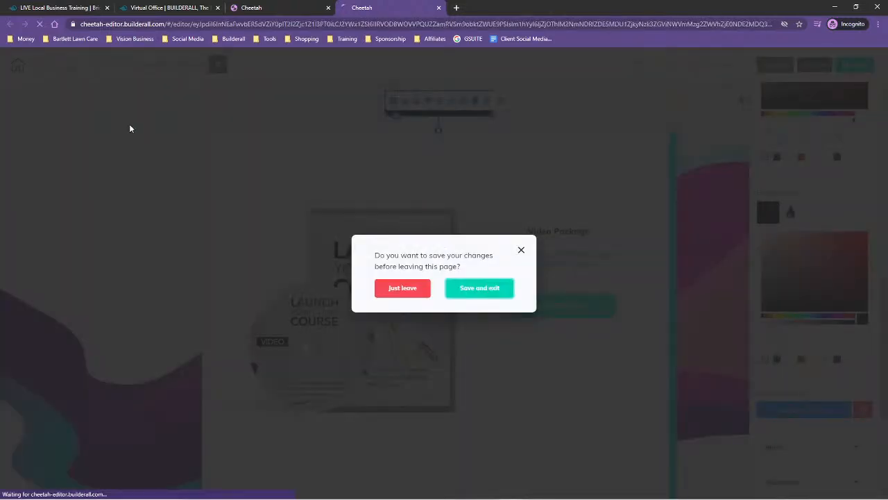
click(503, 284)
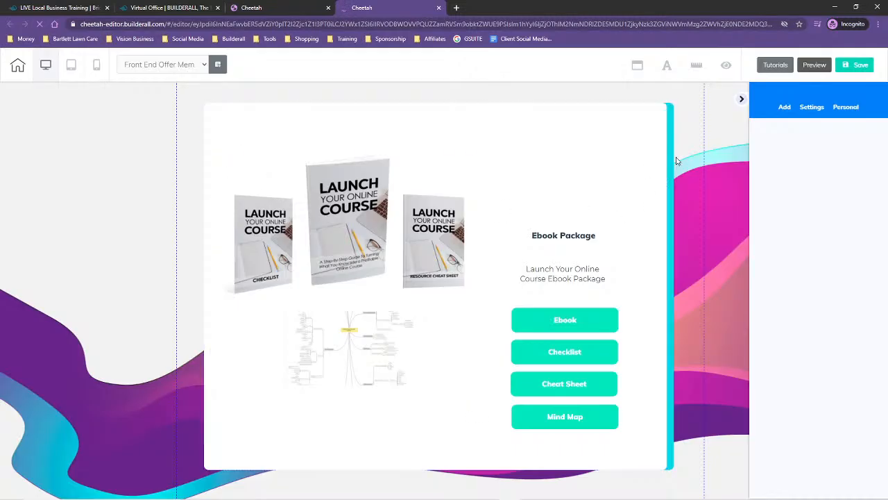
Step: Insert the personal Back Home BUtton element above the Ebook Package box, centred on the page
click(857, 111)
click(849, 138)
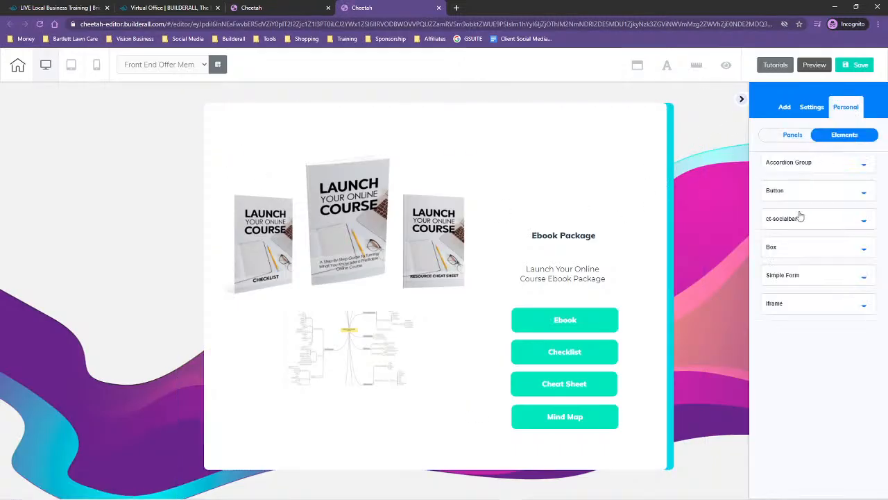
click(786, 197)
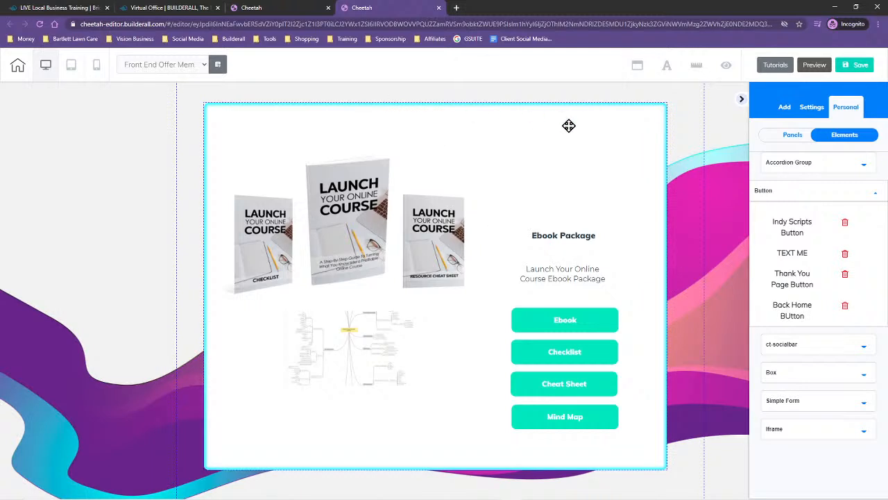
drag(553, 121, 555, 122)
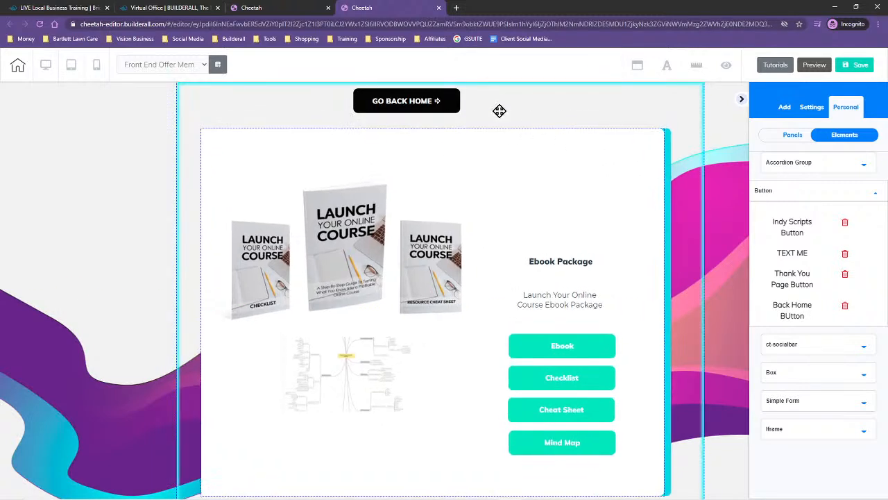
drag(435, 108, 429, 105)
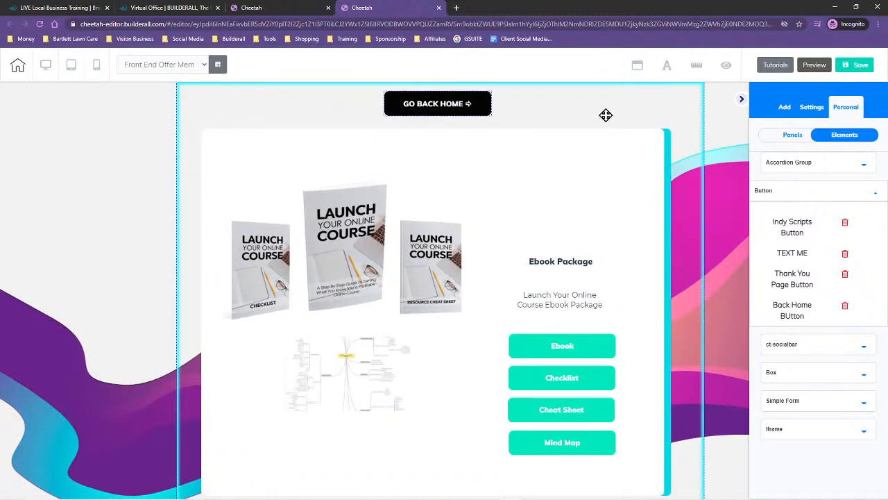
Step: Save the Front End Offer Members page, publish the site and dismiss the publishing confirmation
click(859, 65)
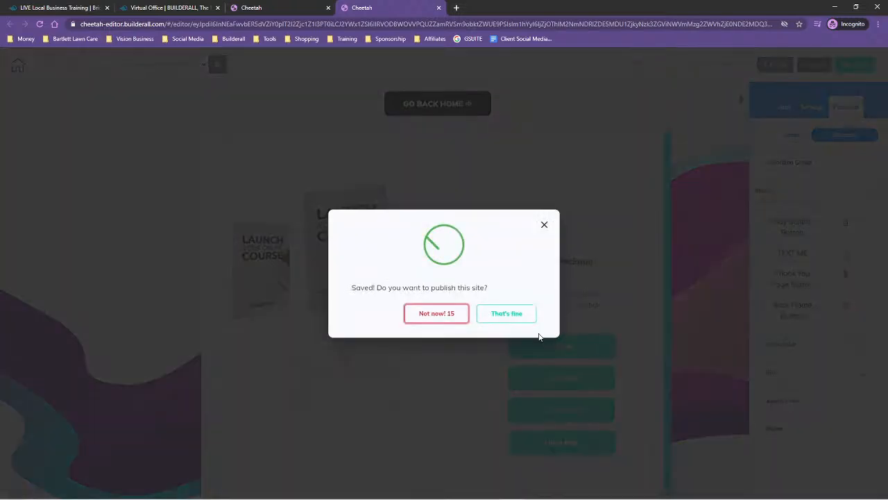
click(507, 313)
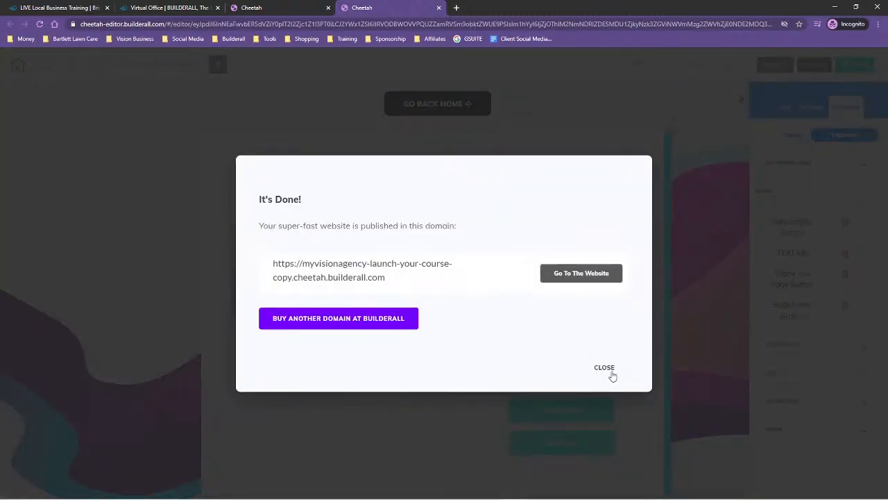
click(604, 368)
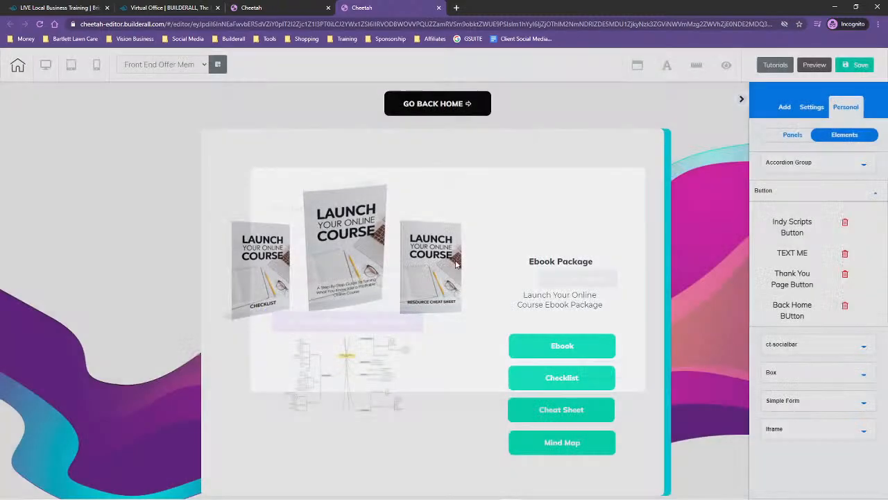
Step: Switch to editing the Lead Magnet Members page, saving the current page on exit
click(166, 64)
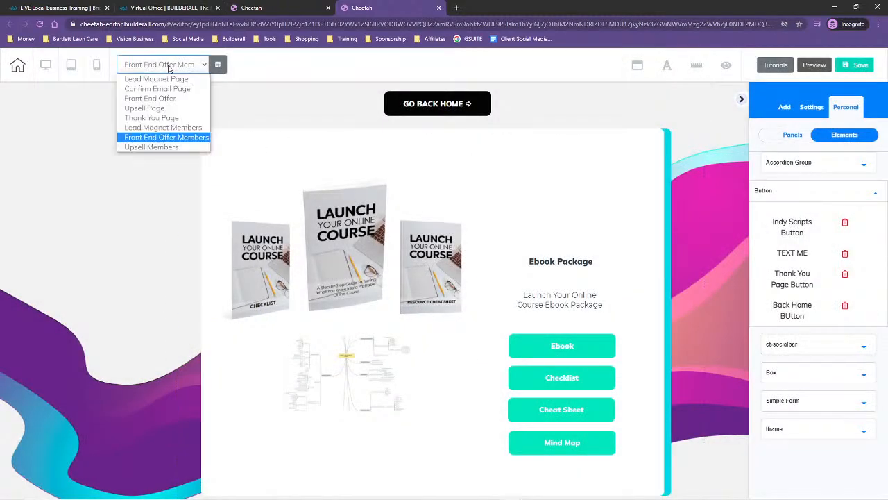
click(159, 125)
click(489, 287)
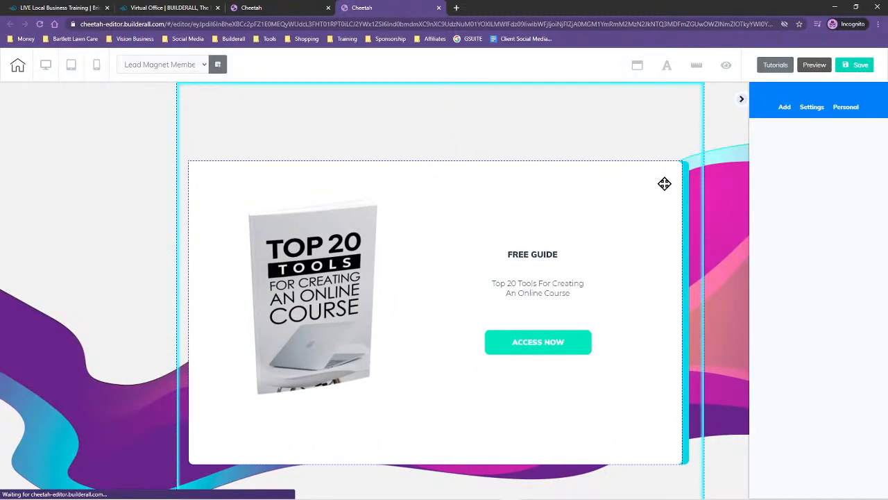
Step: Insert the personal Back Home BUtton element above the FREE GUIDE box, near the page's centre
click(855, 110)
click(854, 142)
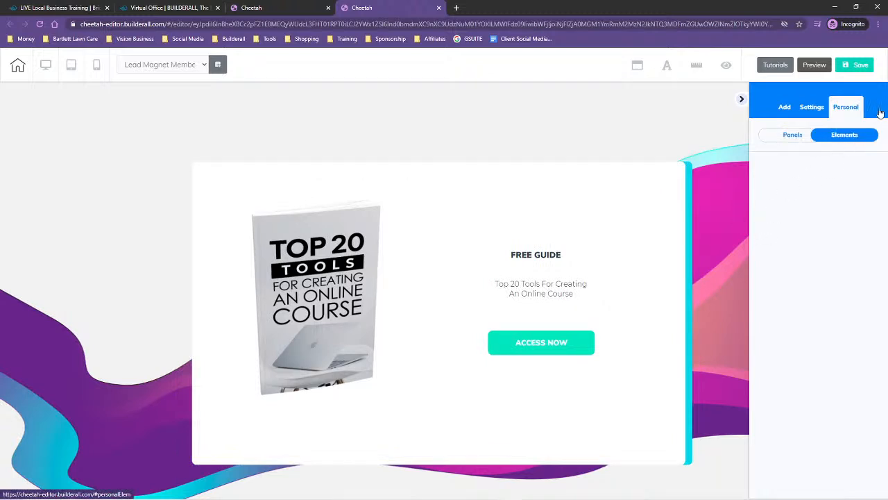
click(845, 141)
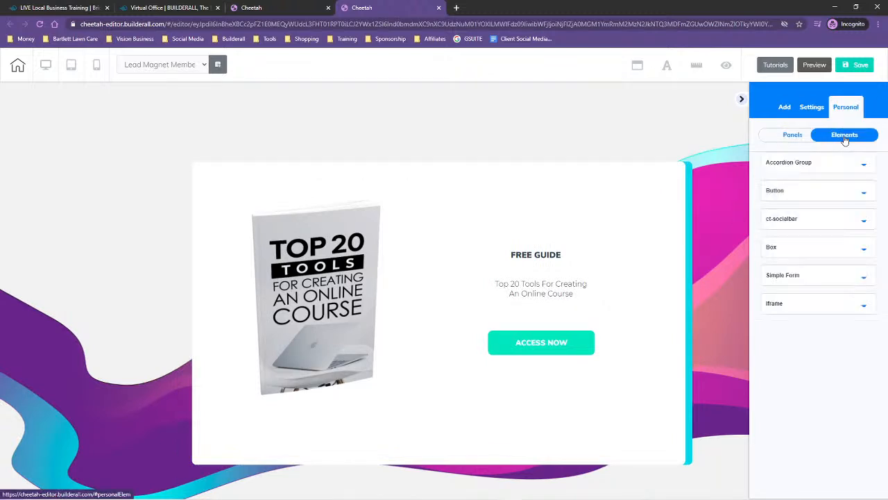
click(780, 195)
drag(801, 310, 452, 117)
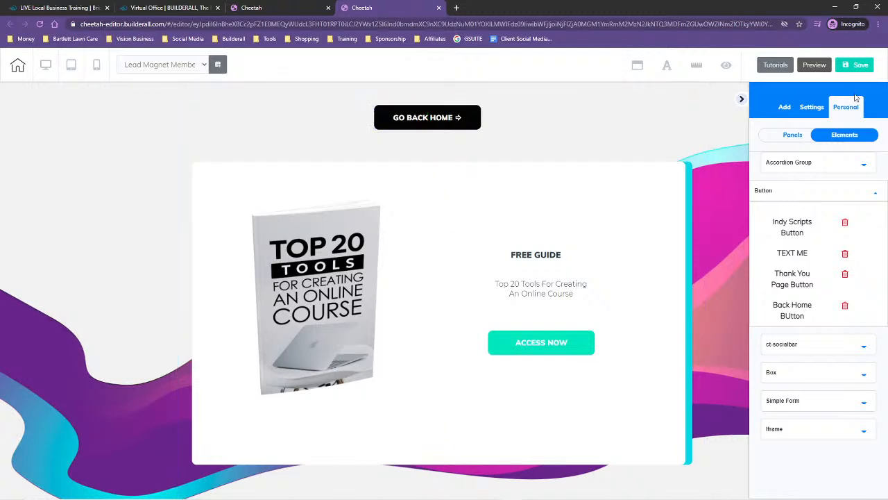
Step: Save the Lead Magnet Members page and publish the site, then repeat the save and publish once more
click(859, 66)
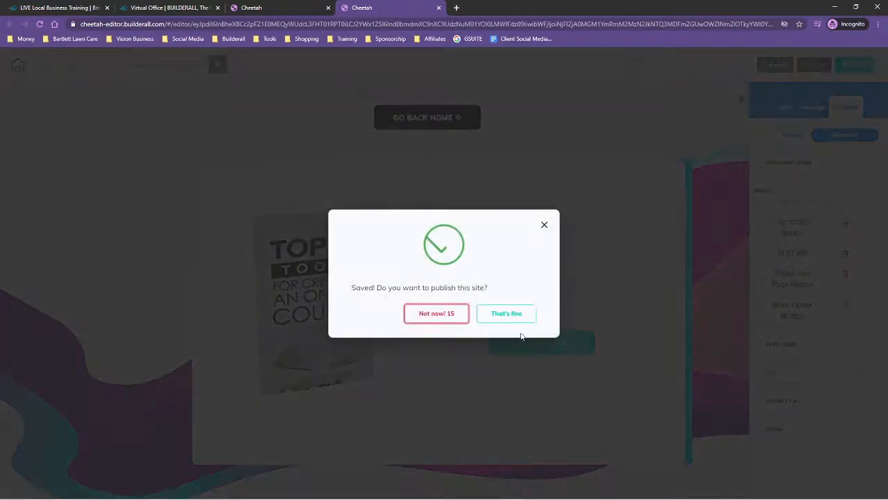
click(506, 313)
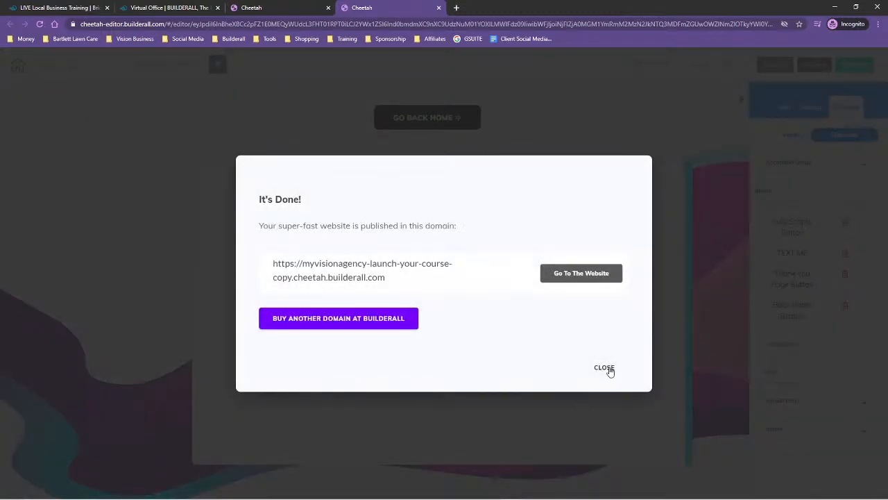
click(605, 368)
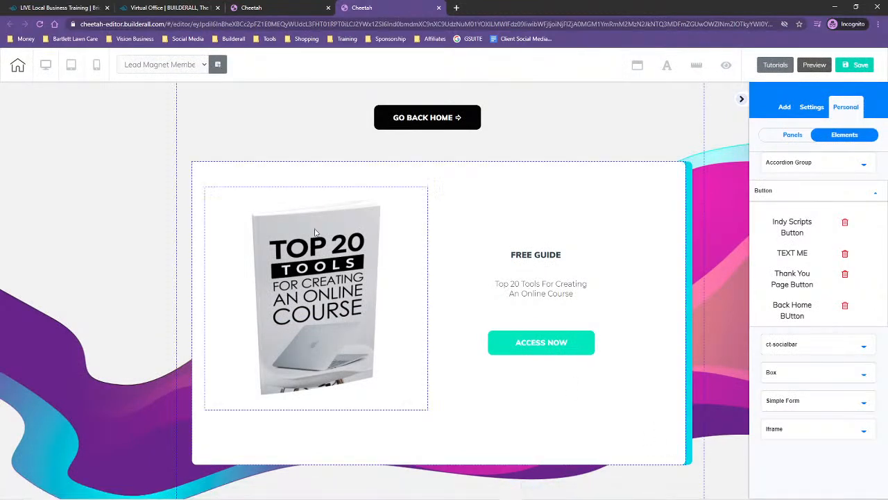
click(850, 68)
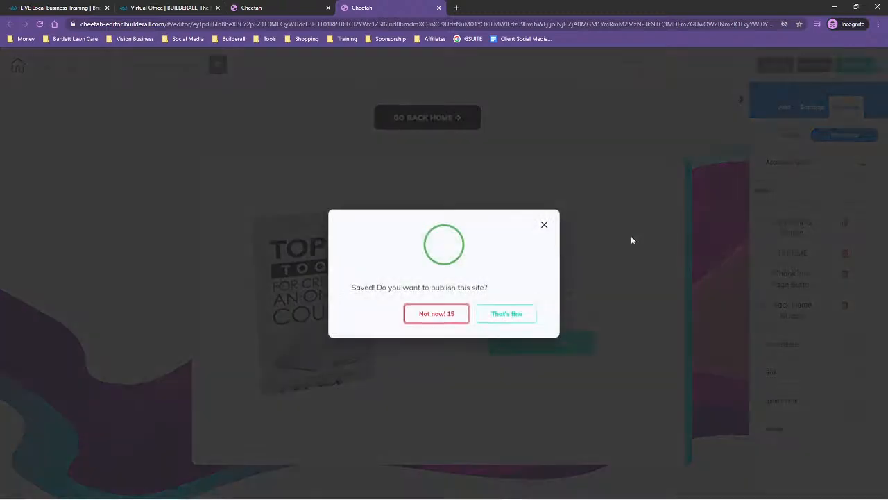
click(514, 314)
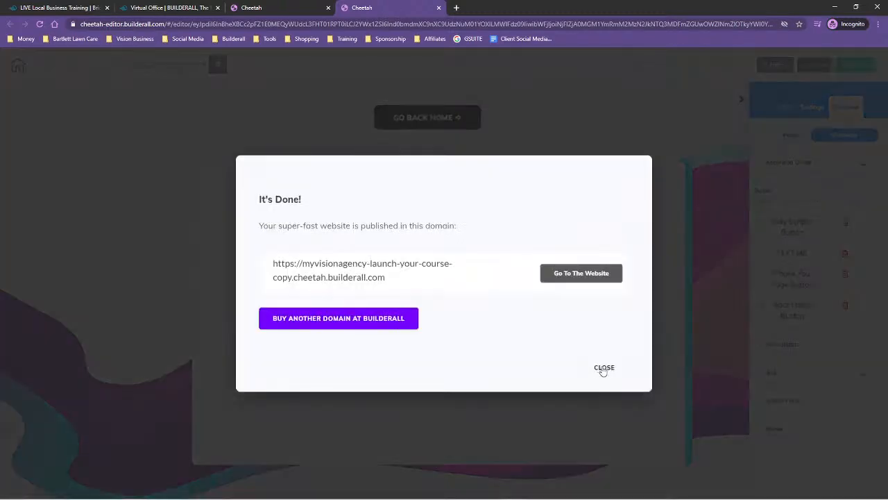
click(602, 367)
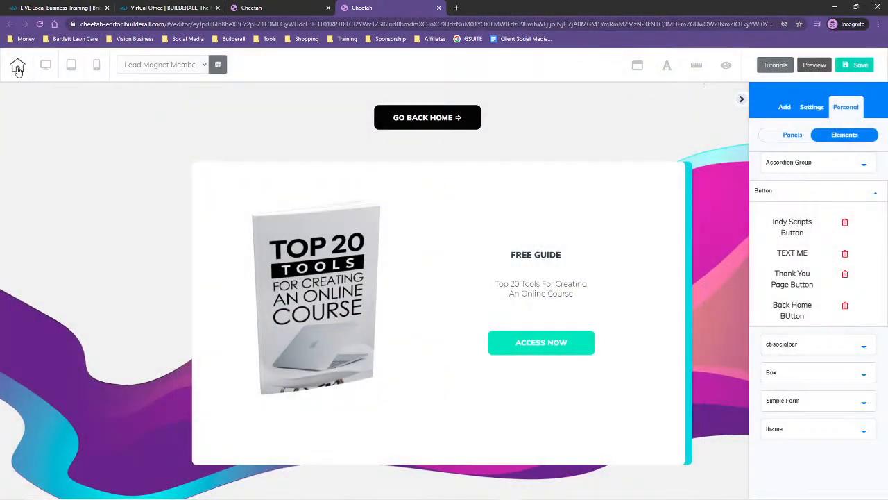
Step: Exit to the Launch Your Course page list, saving changes, and republish the whole site
click(16, 65)
click(480, 291)
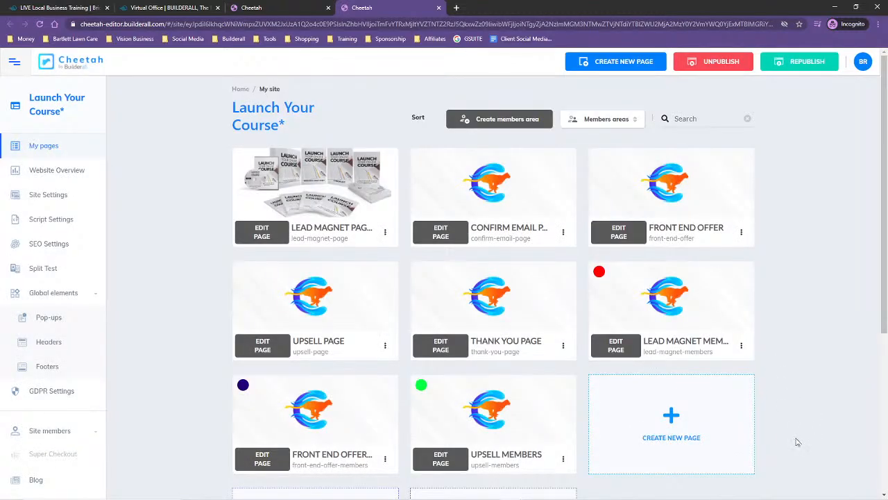
click(802, 68)
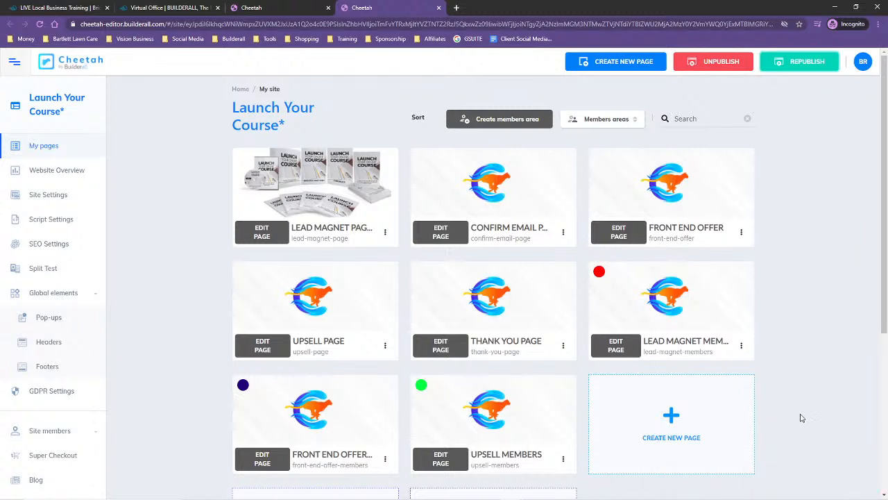
Step: Open the live Thank You Page and test the access buttons of the free guide, ebook and video packages, dismissing each sign-in form
scroll(802, 417, down, 2)
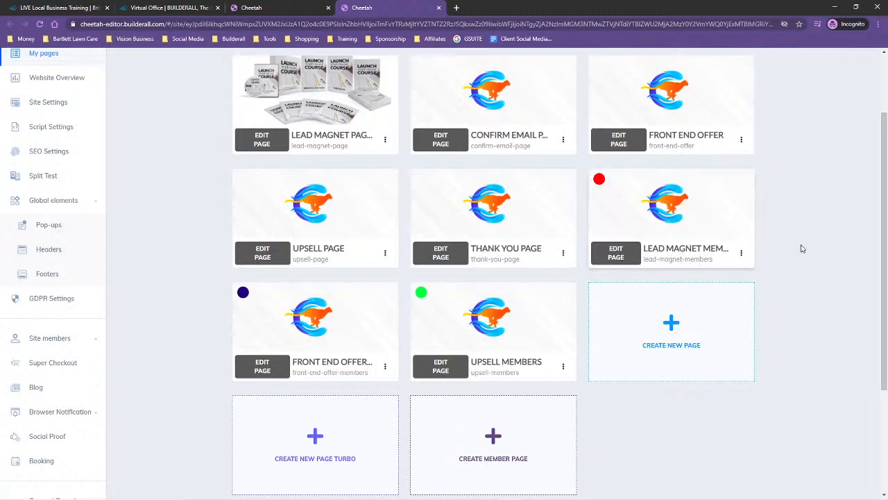
click(562, 254)
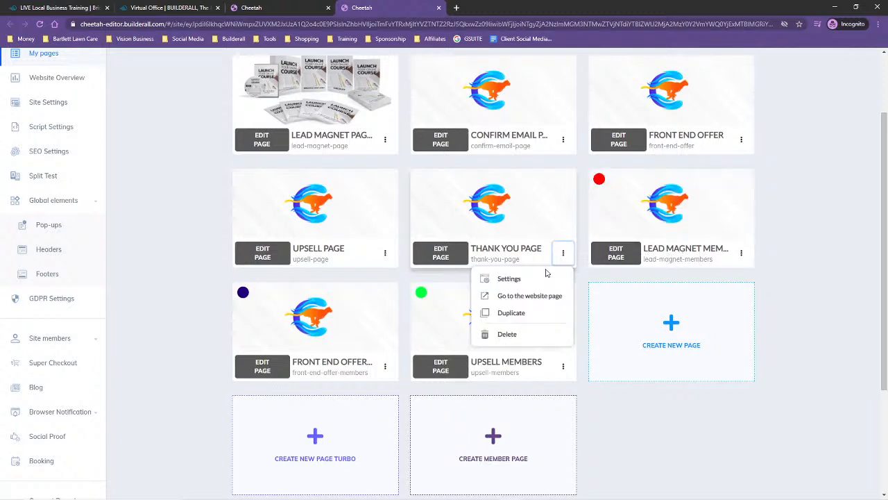
click(536, 295)
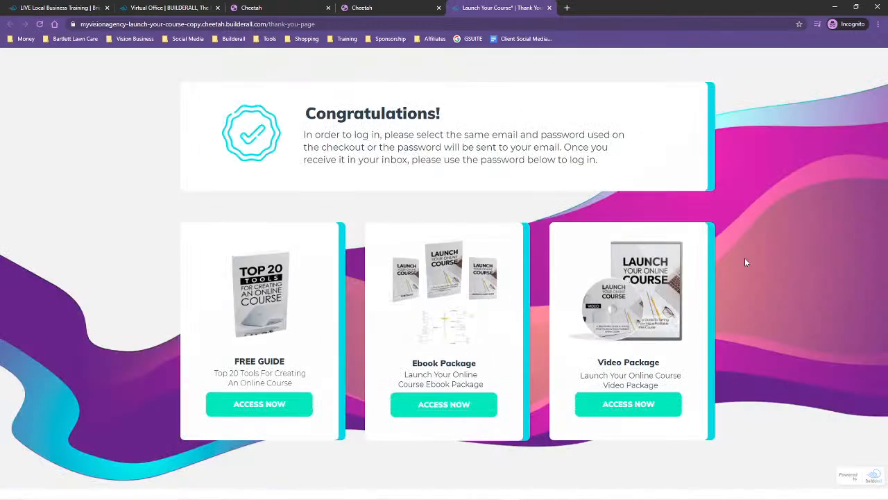
click(259, 408)
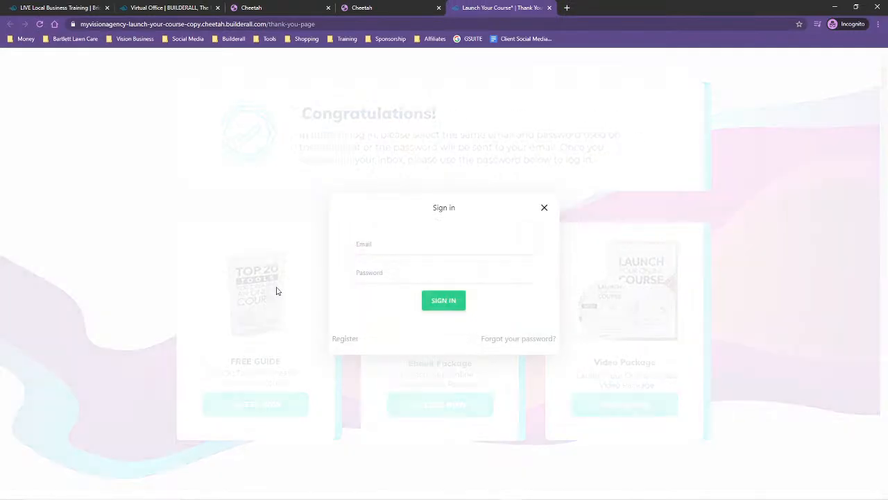
click(541, 206)
click(440, 405)
click(543, 207)
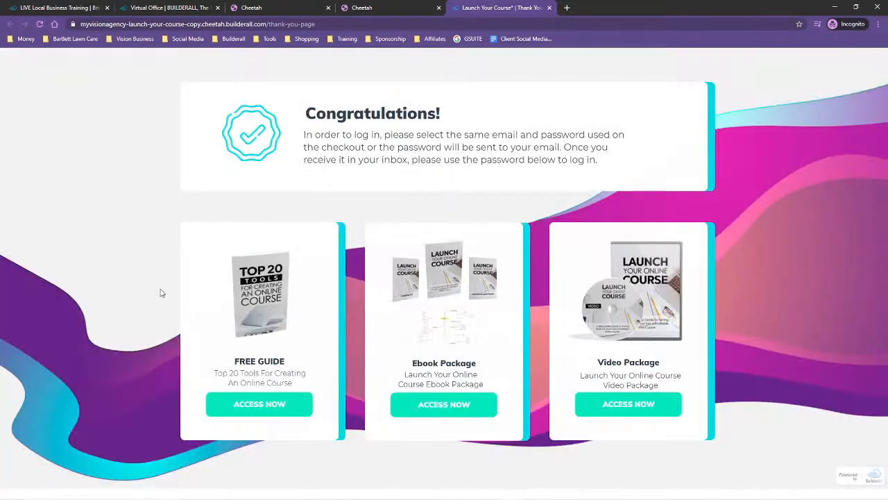
click(620, 404)
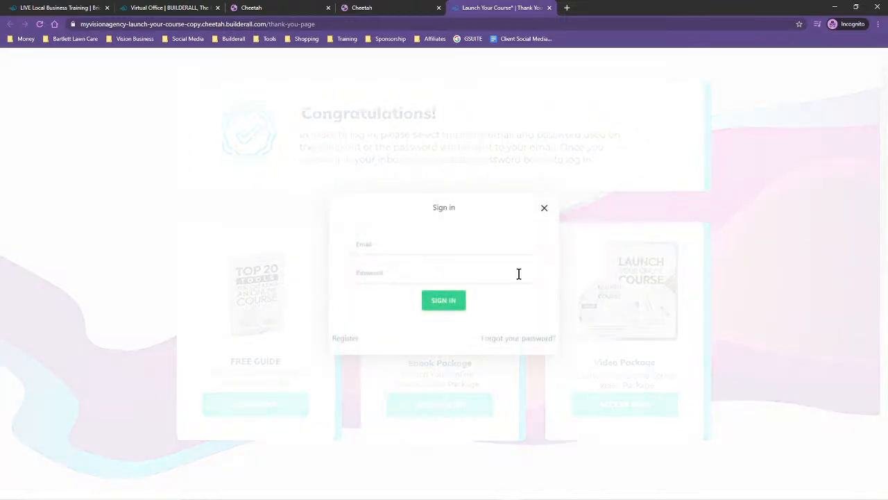
click(544, 208)
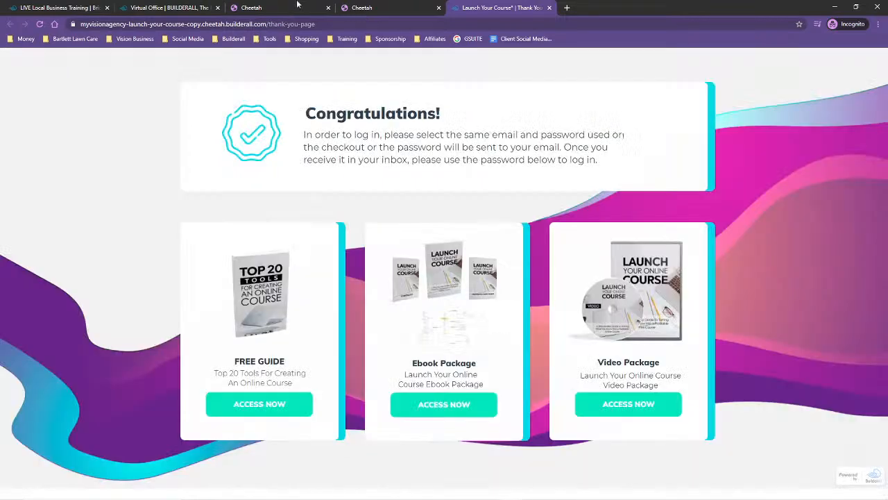
Step: Return to the page list, view the live Lead Magnet Members page, and close it again
click(375, 8)
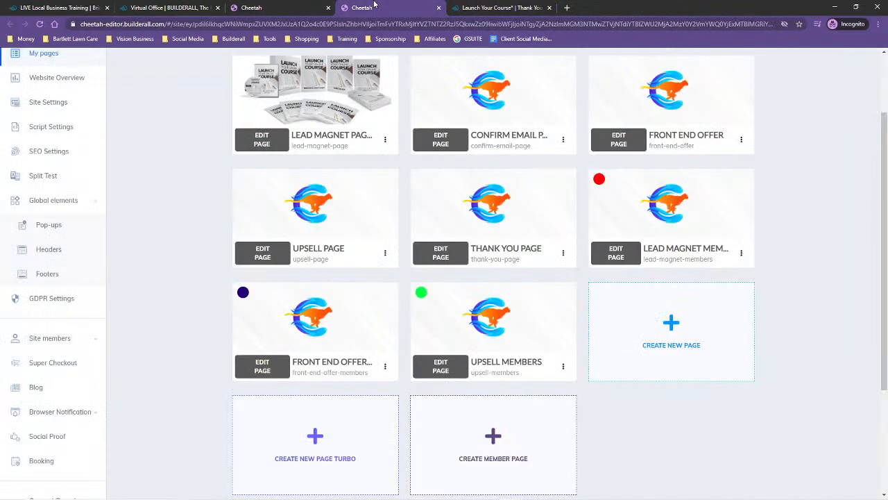
click(741, 255)
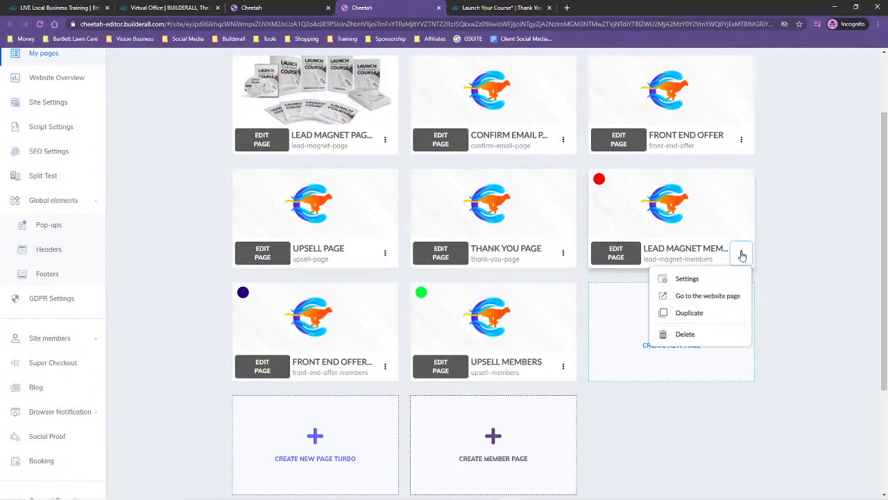
click(721, 300)
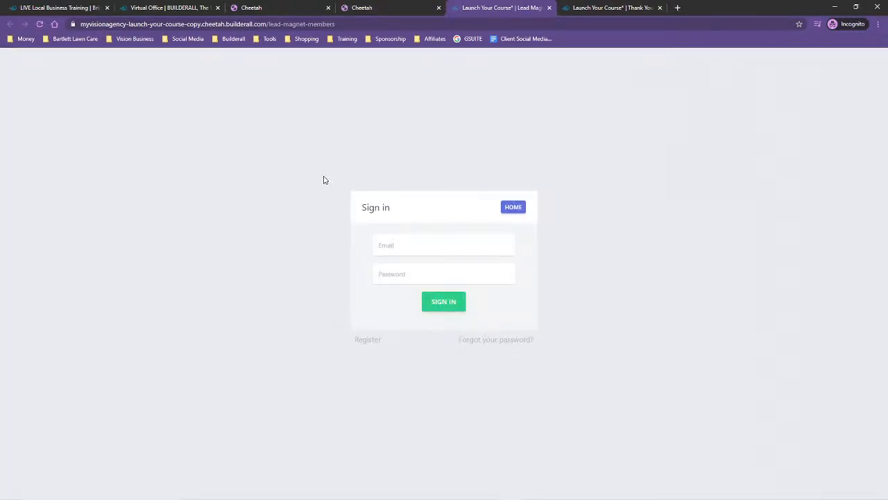
click(549, 7)
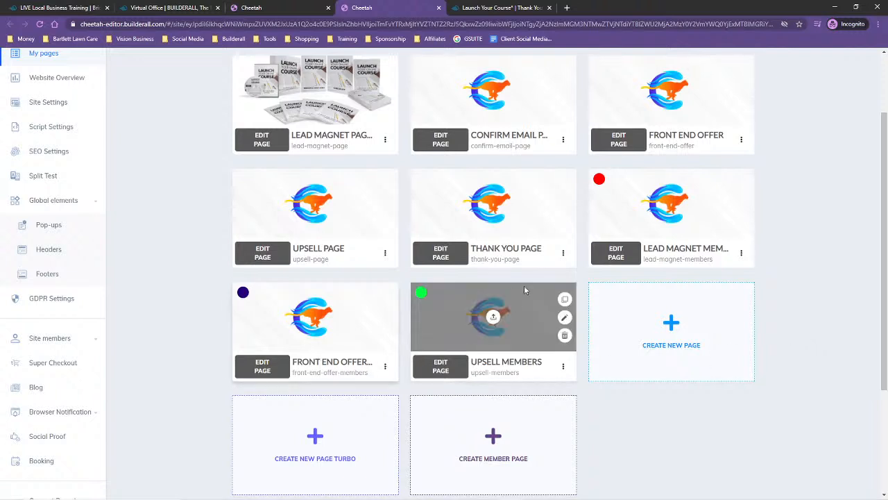
Step: Open the Lead Magnet Members page in the editor, preview it, and return to editing
click(617, 254)
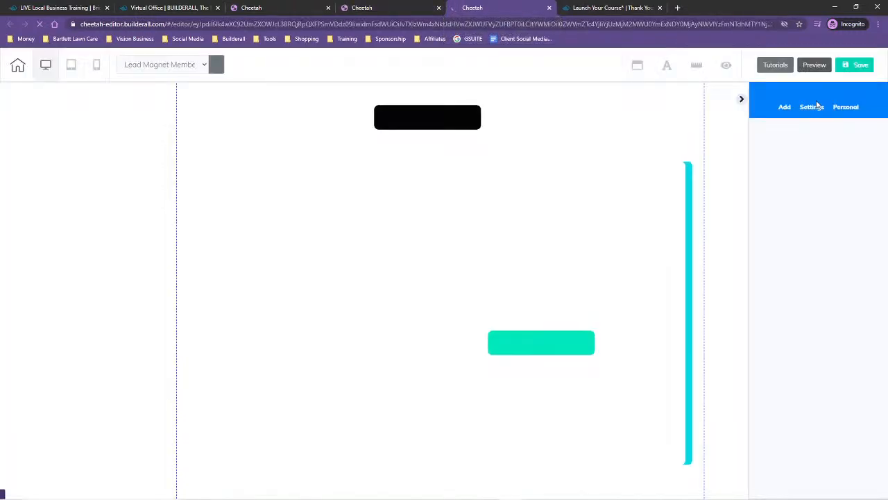
click(814, 66)
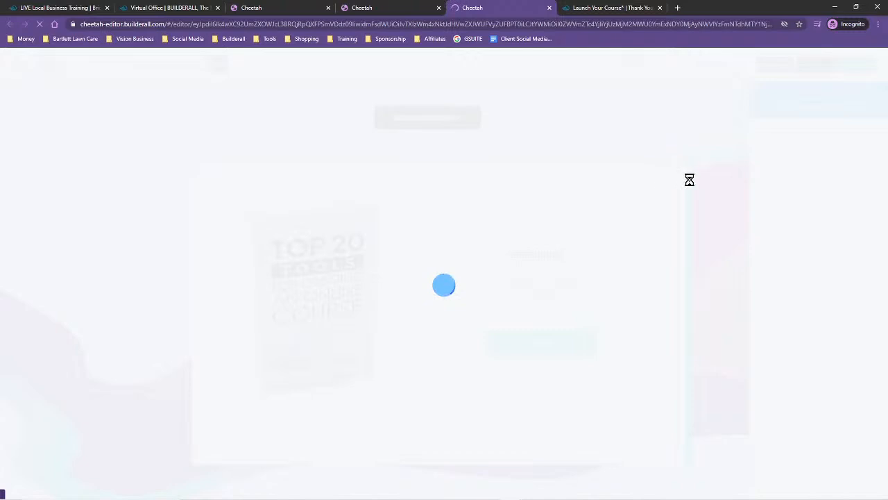
scroll(752, 274, down, 1)
scroll(481, 283, up, 1)
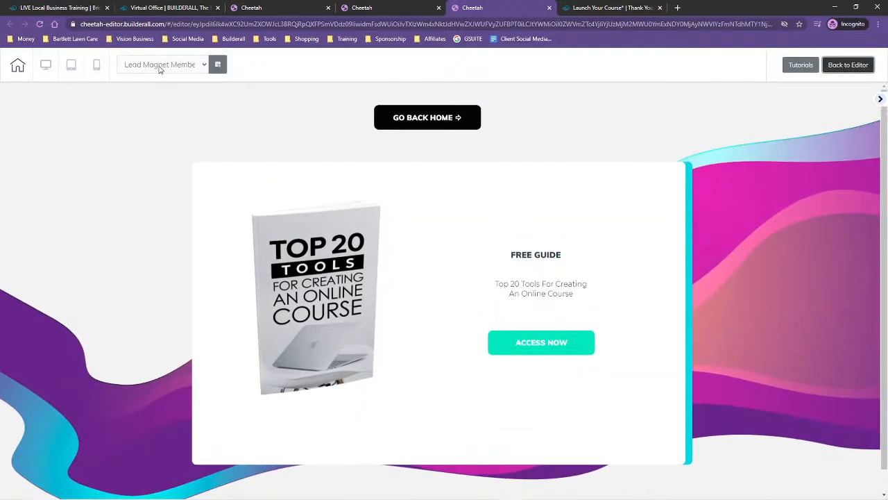
click(848, 65)
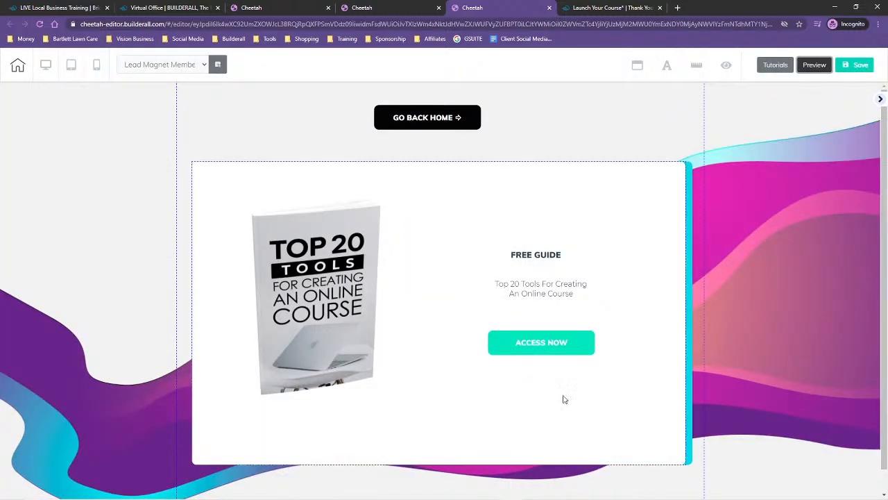
Step: Switch the editor to Front End Offer Members and on to Upsell Members, saving changes on each exit
click(146, 65)
click(166, 138)
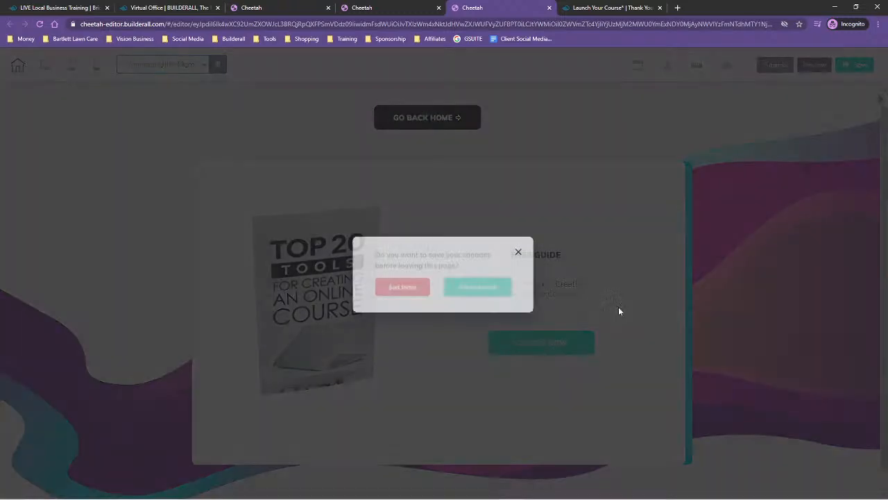
click(479, 290)
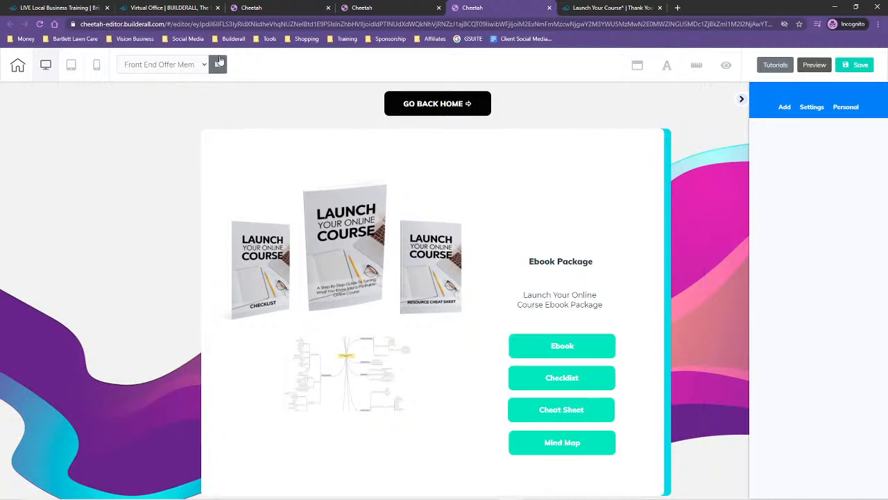
click(188, 63)
click(148, 147)
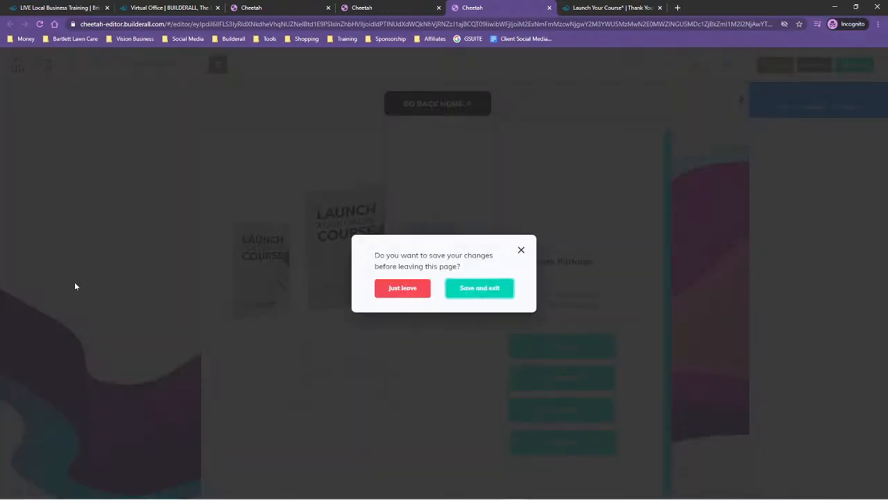
click(472, 291)
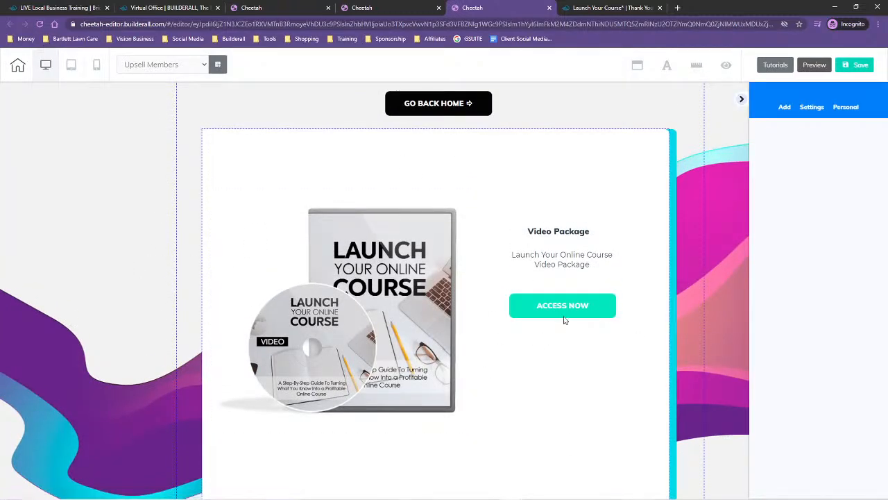
Step: Move the Video Package heading, description and ACCESS NOW button slightly lower beside the product image
drag(557, 310, 560, 332)
drag(560, 268, 564, 284)
drag(567, 240, 565, 253)
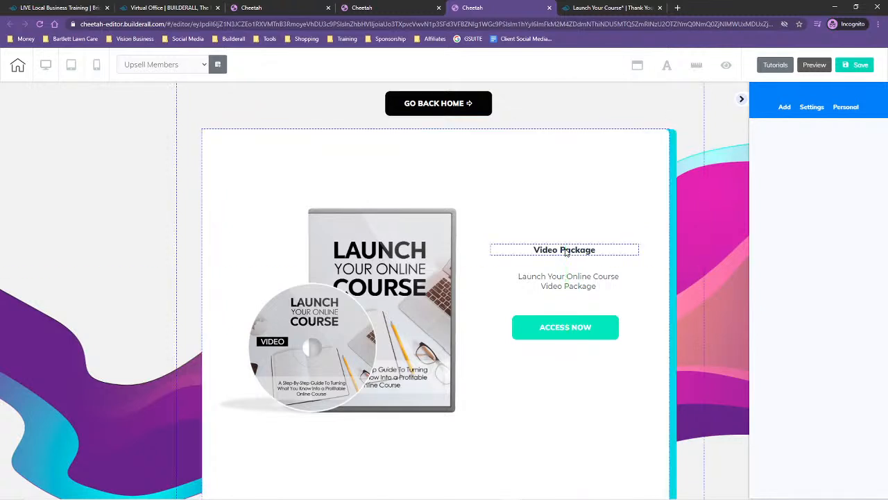
Step: Save the Upsell Members page and publish the site, then repeat the save and publish once more
click(854, 64)
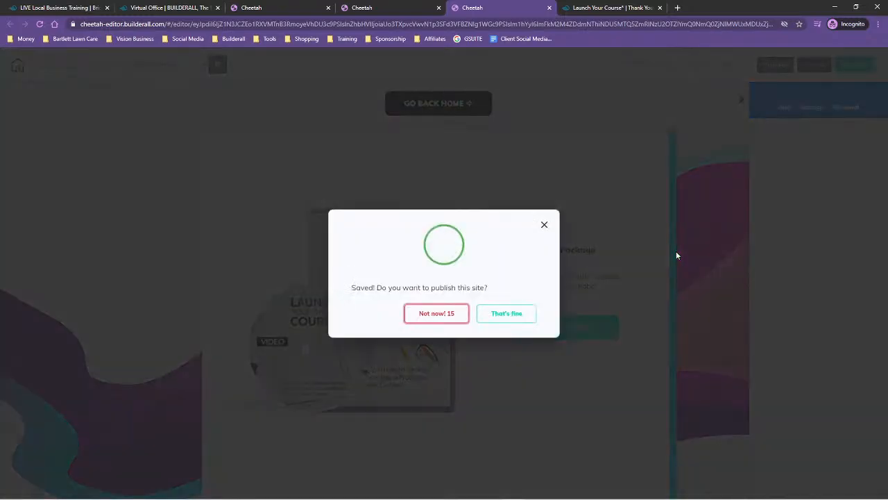
click(493, 314)
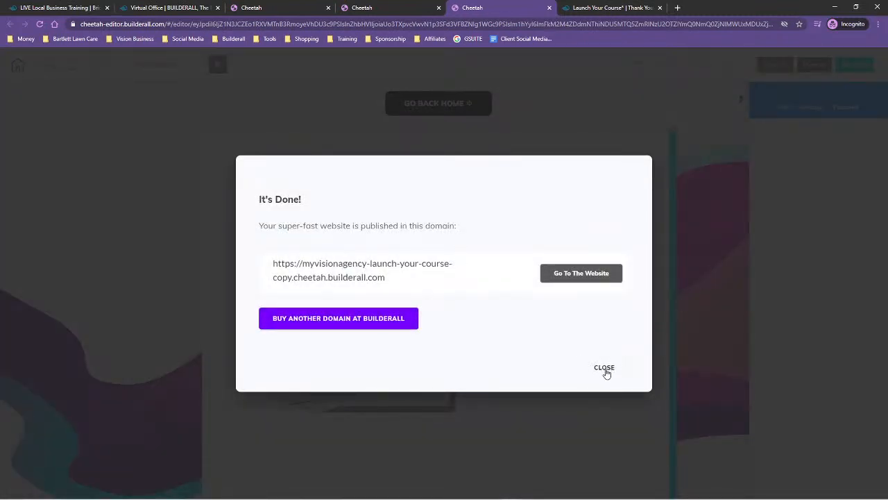
click(603, 368)
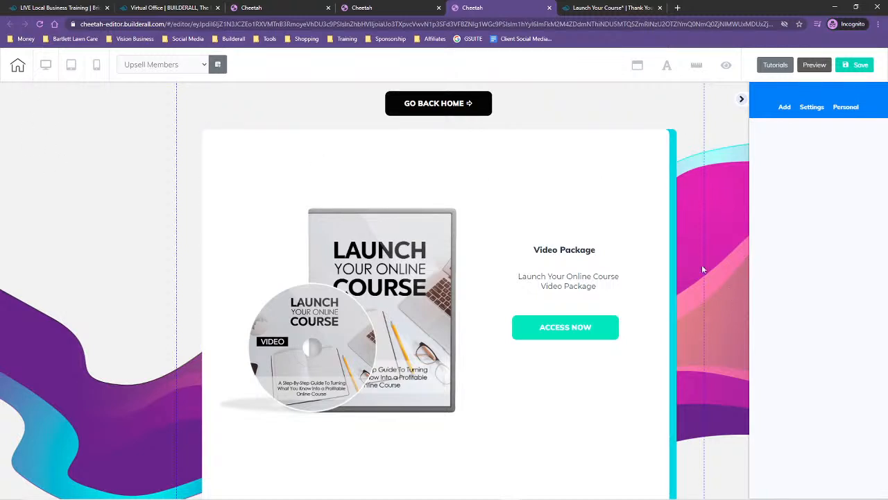
click(853, 66)
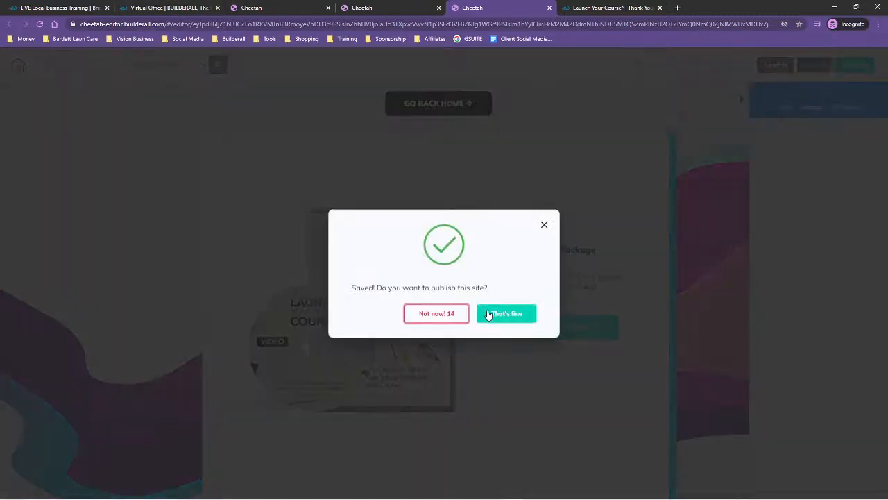
click(485, 313)
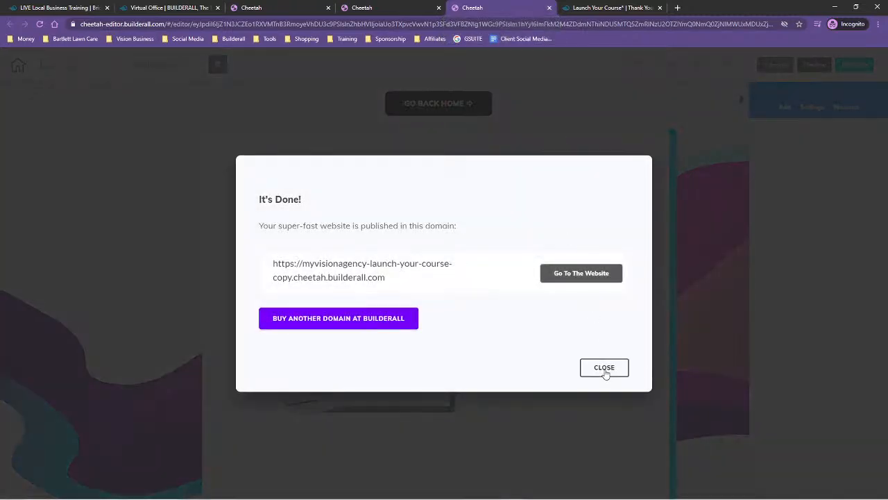
click(604, 366)
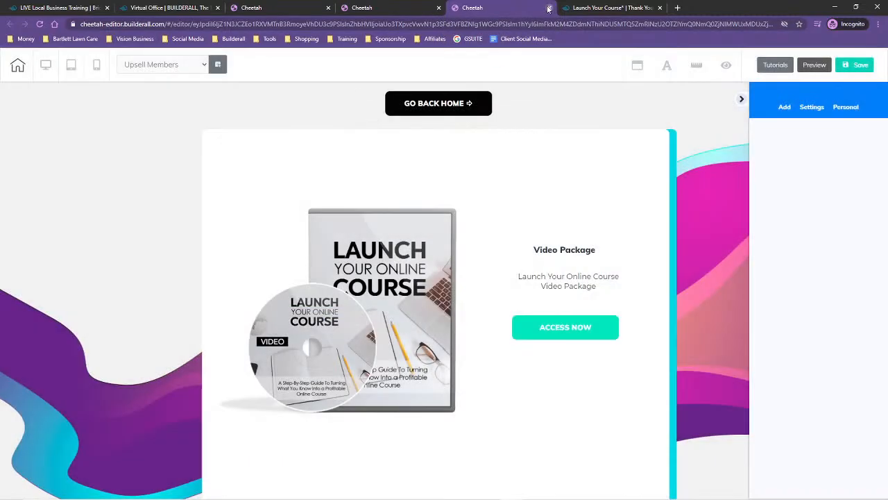
Step: Close the page editor and the duplicate page list, then republish the whole Launch Your Course site
click(548, 8)
click(488, 76)
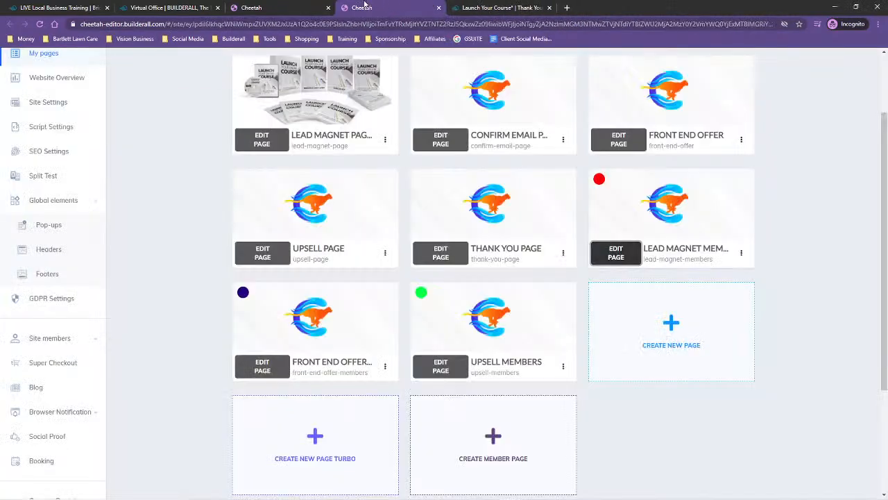
click(291, 8)
click(439, 8)
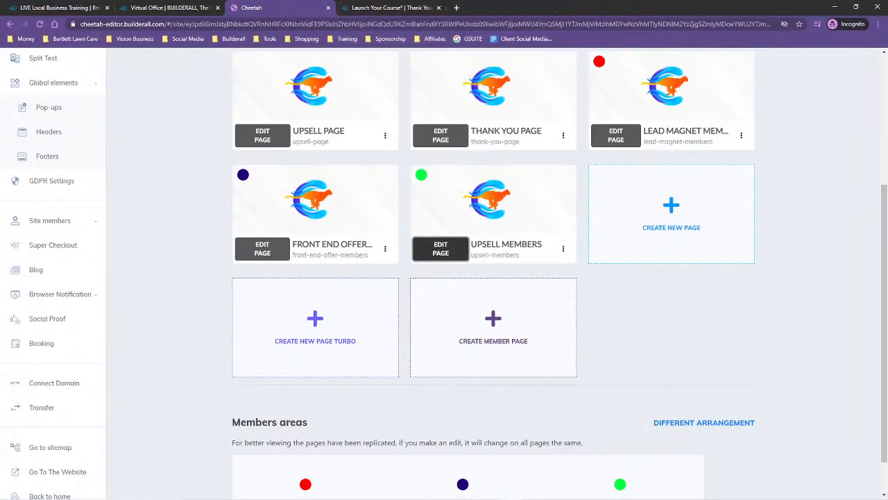
scroll(662, 315, up, 3)
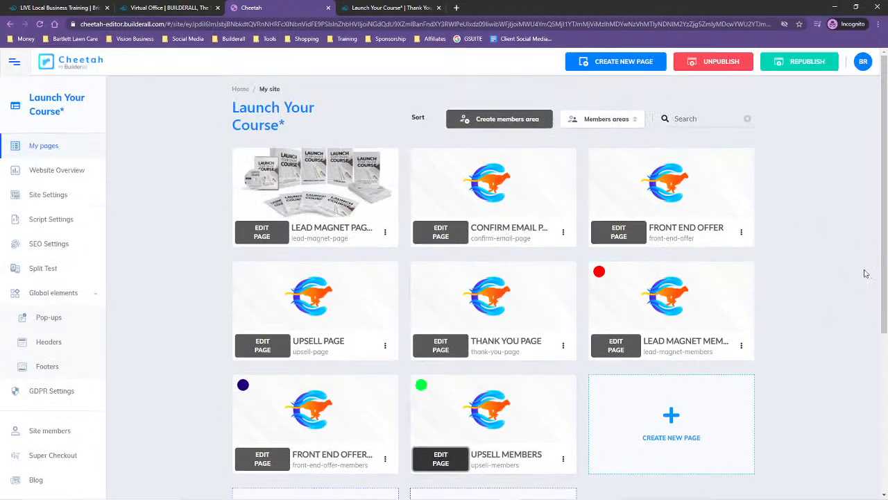
click(796, 61)
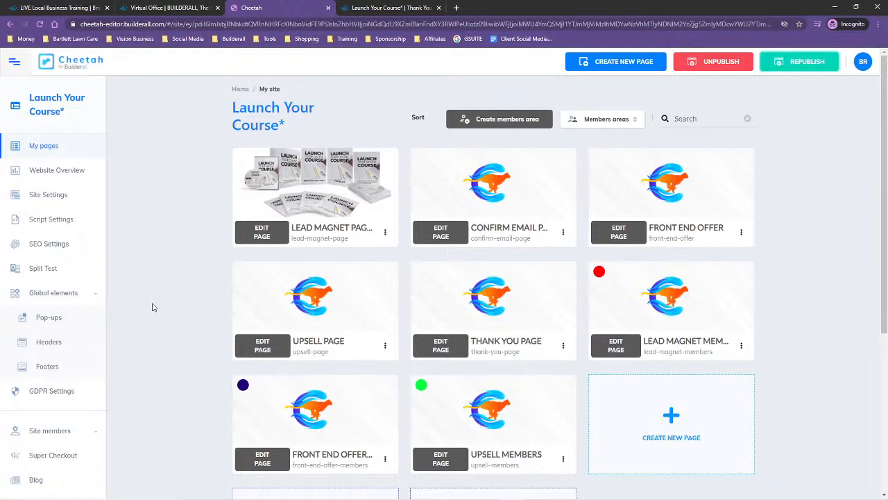
Step: Switch to the LIVE Local Business Training site and look through its courses, live chat, Zoom link and MAG 5 CHALLENGES options
click(54, 5)
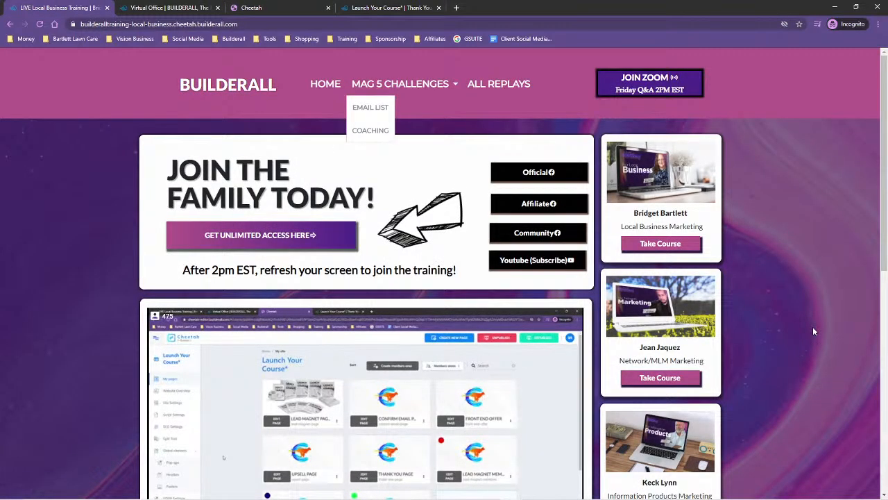
scroll(813, 328, down, 5)
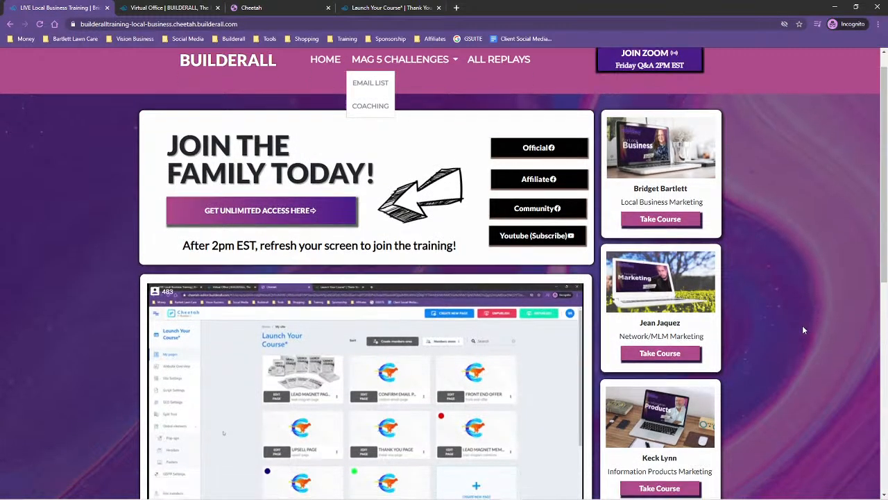
scroll(735, 403, down, 2)
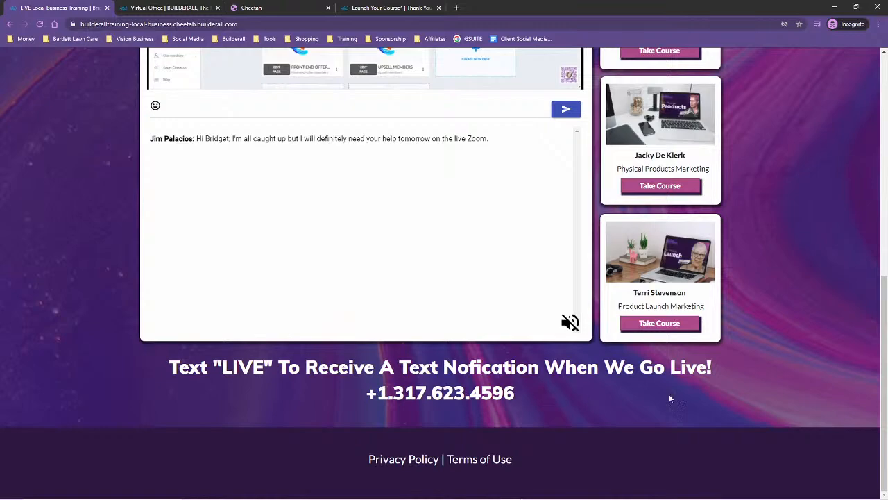
scroll(819, 359, up, 8)
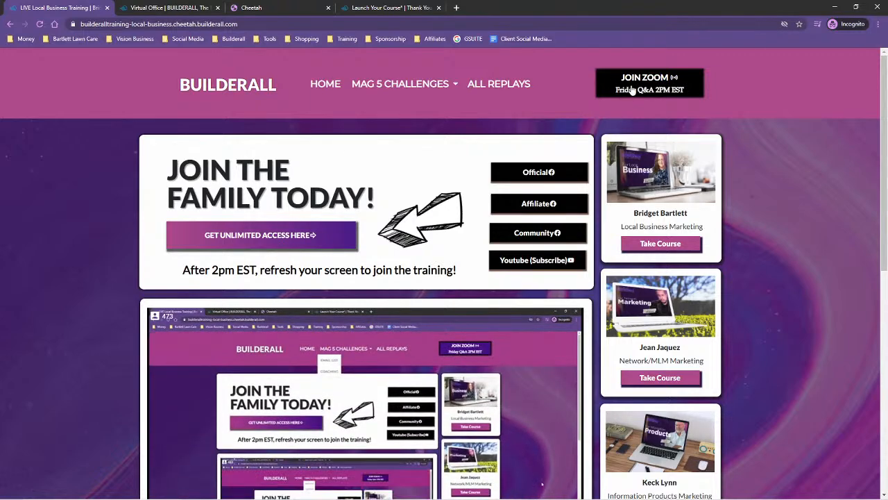
click(305, 235)
click(543, 221)
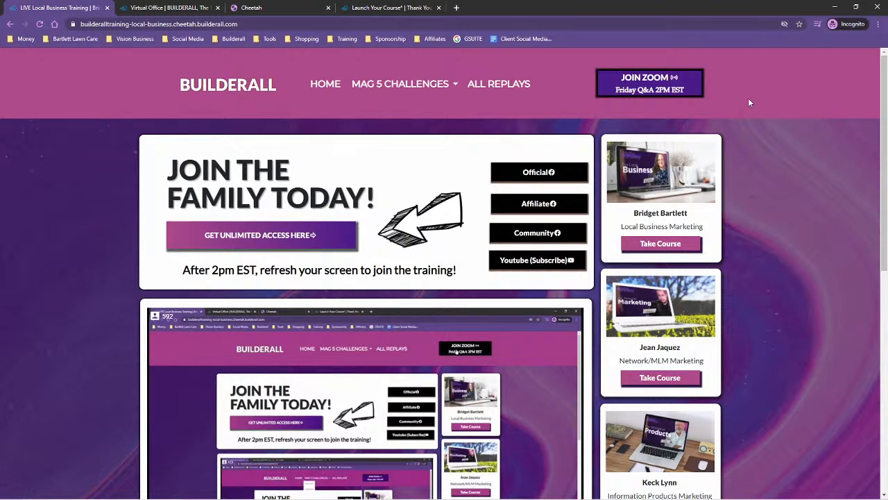
mouse_move(442, 88)
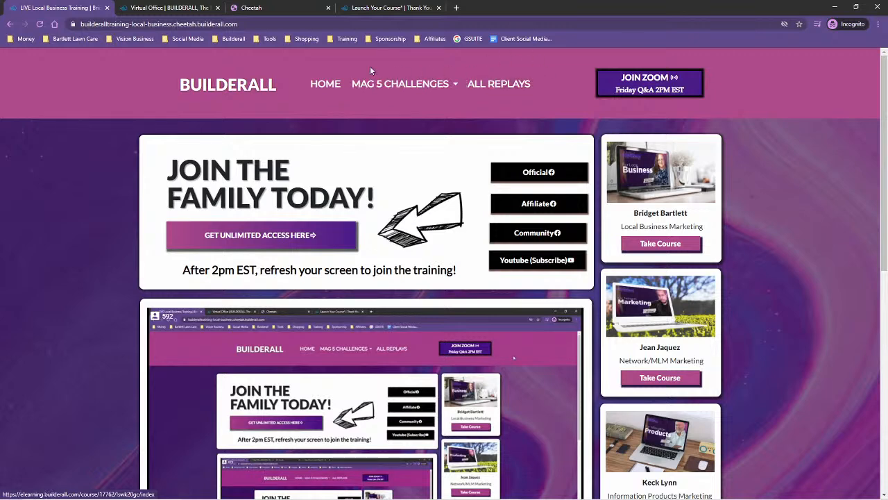
mouse_move(380, 79)
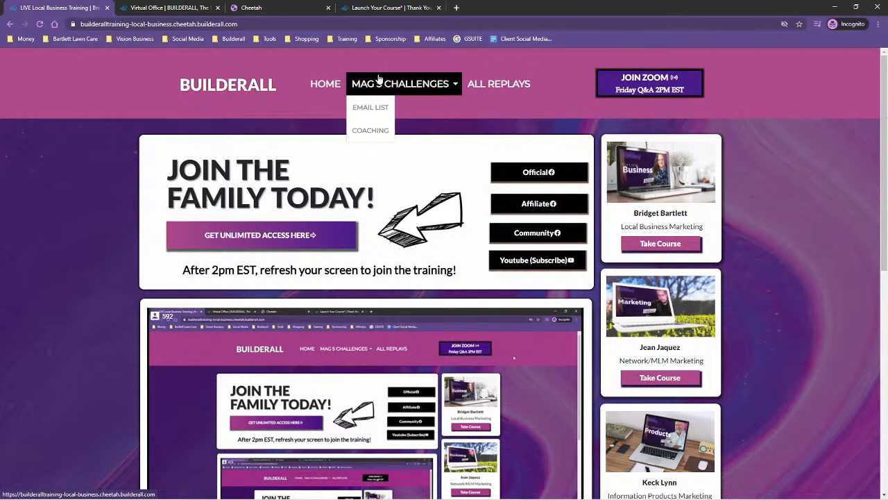